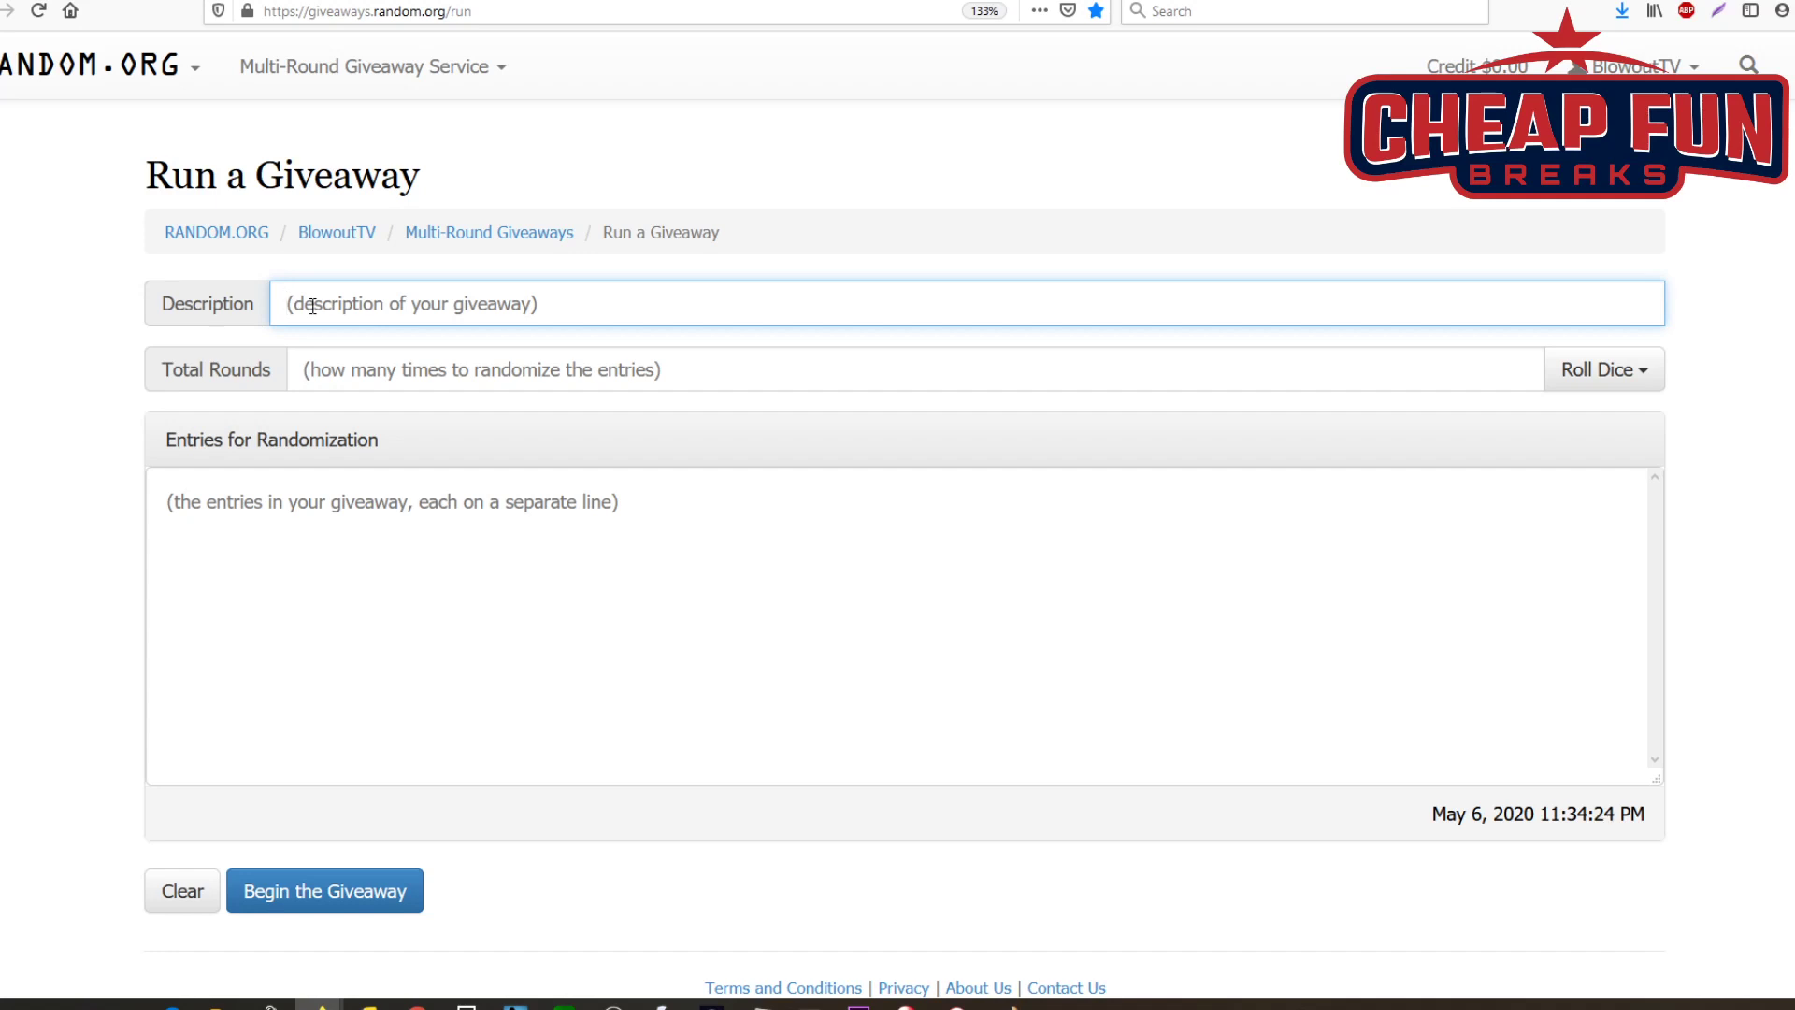
Step: Set up the giveaway with description BDS 1, 3 total rounds and the copied participant list pasted as entries
type("BDS 1")
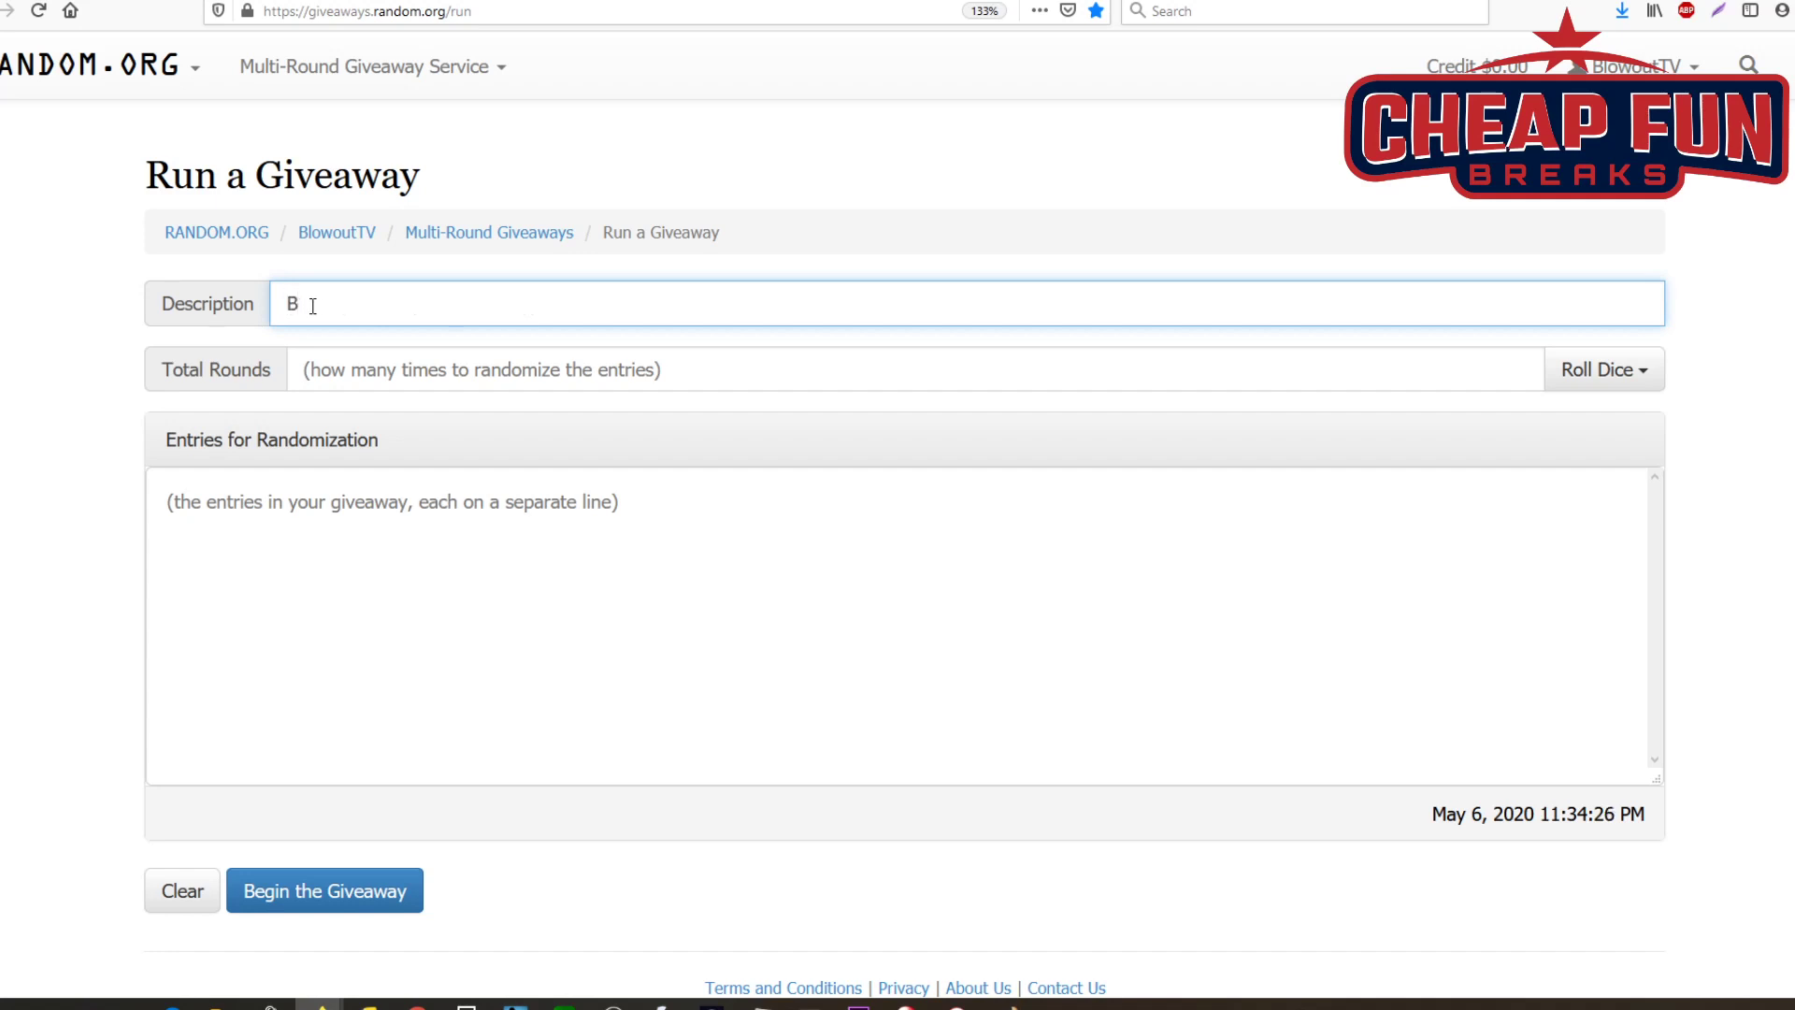
left_click(325, 376)
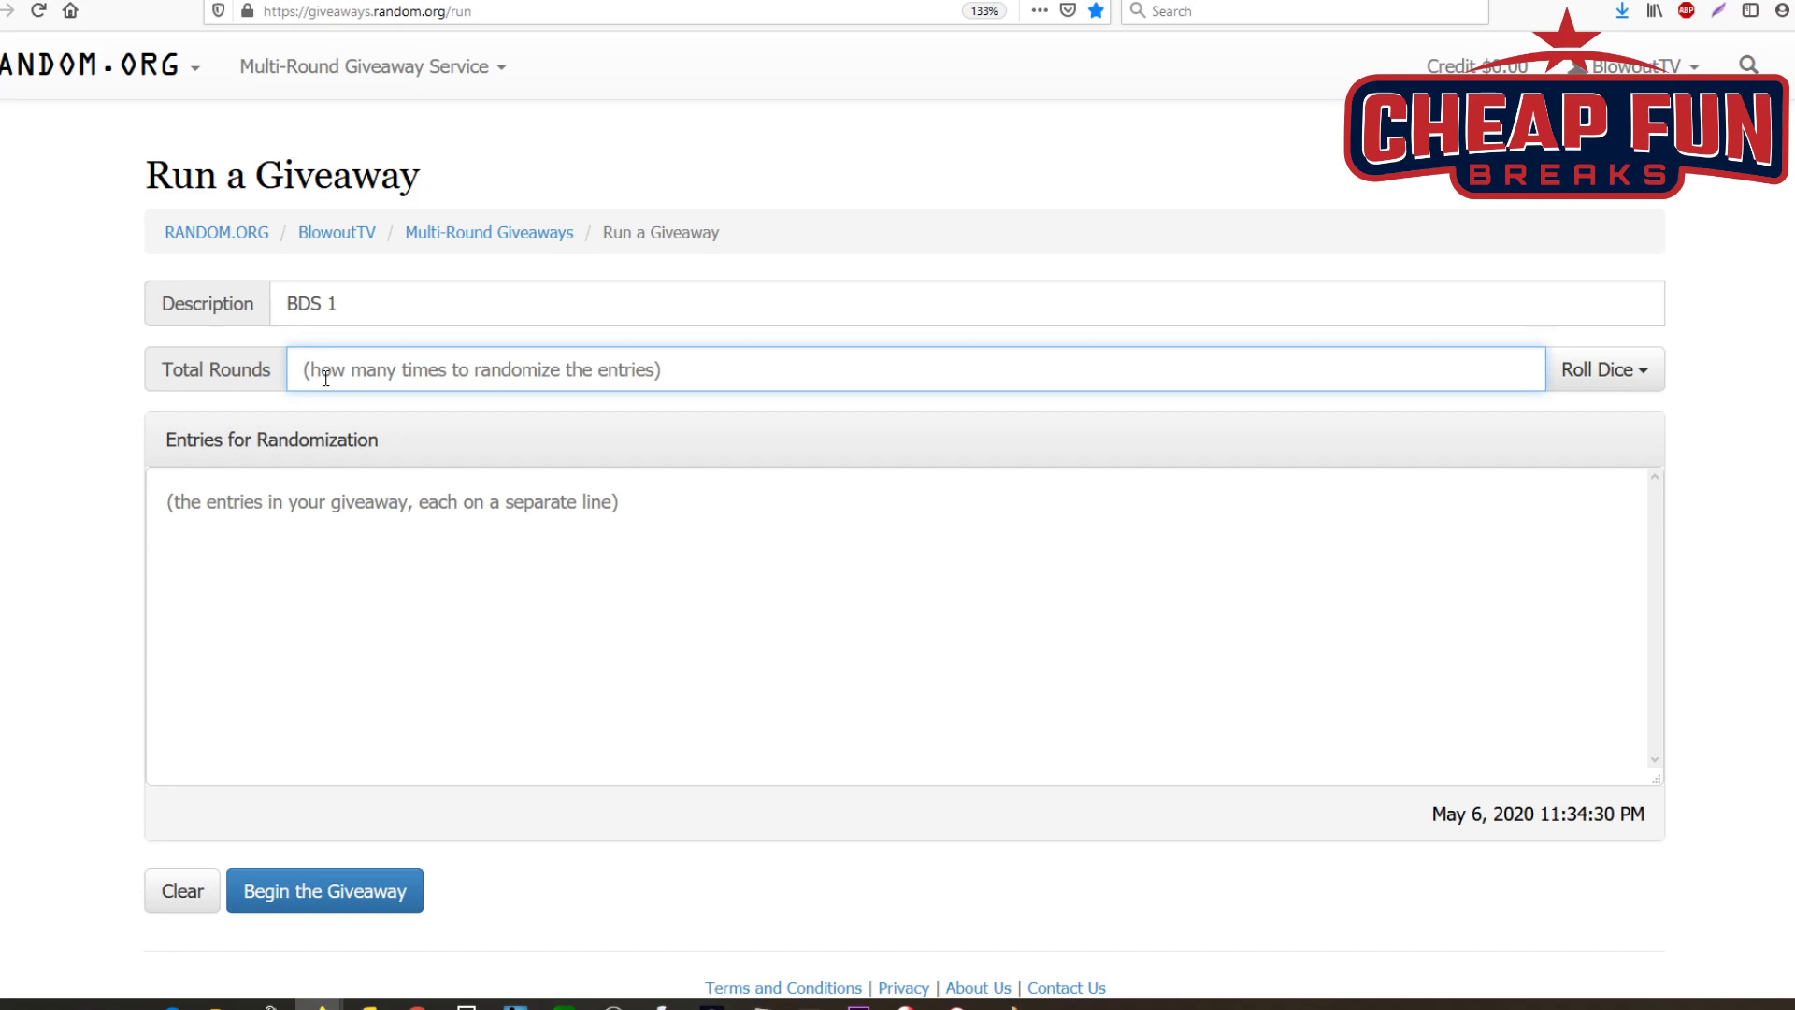
type("3")
right_click(376, 561)
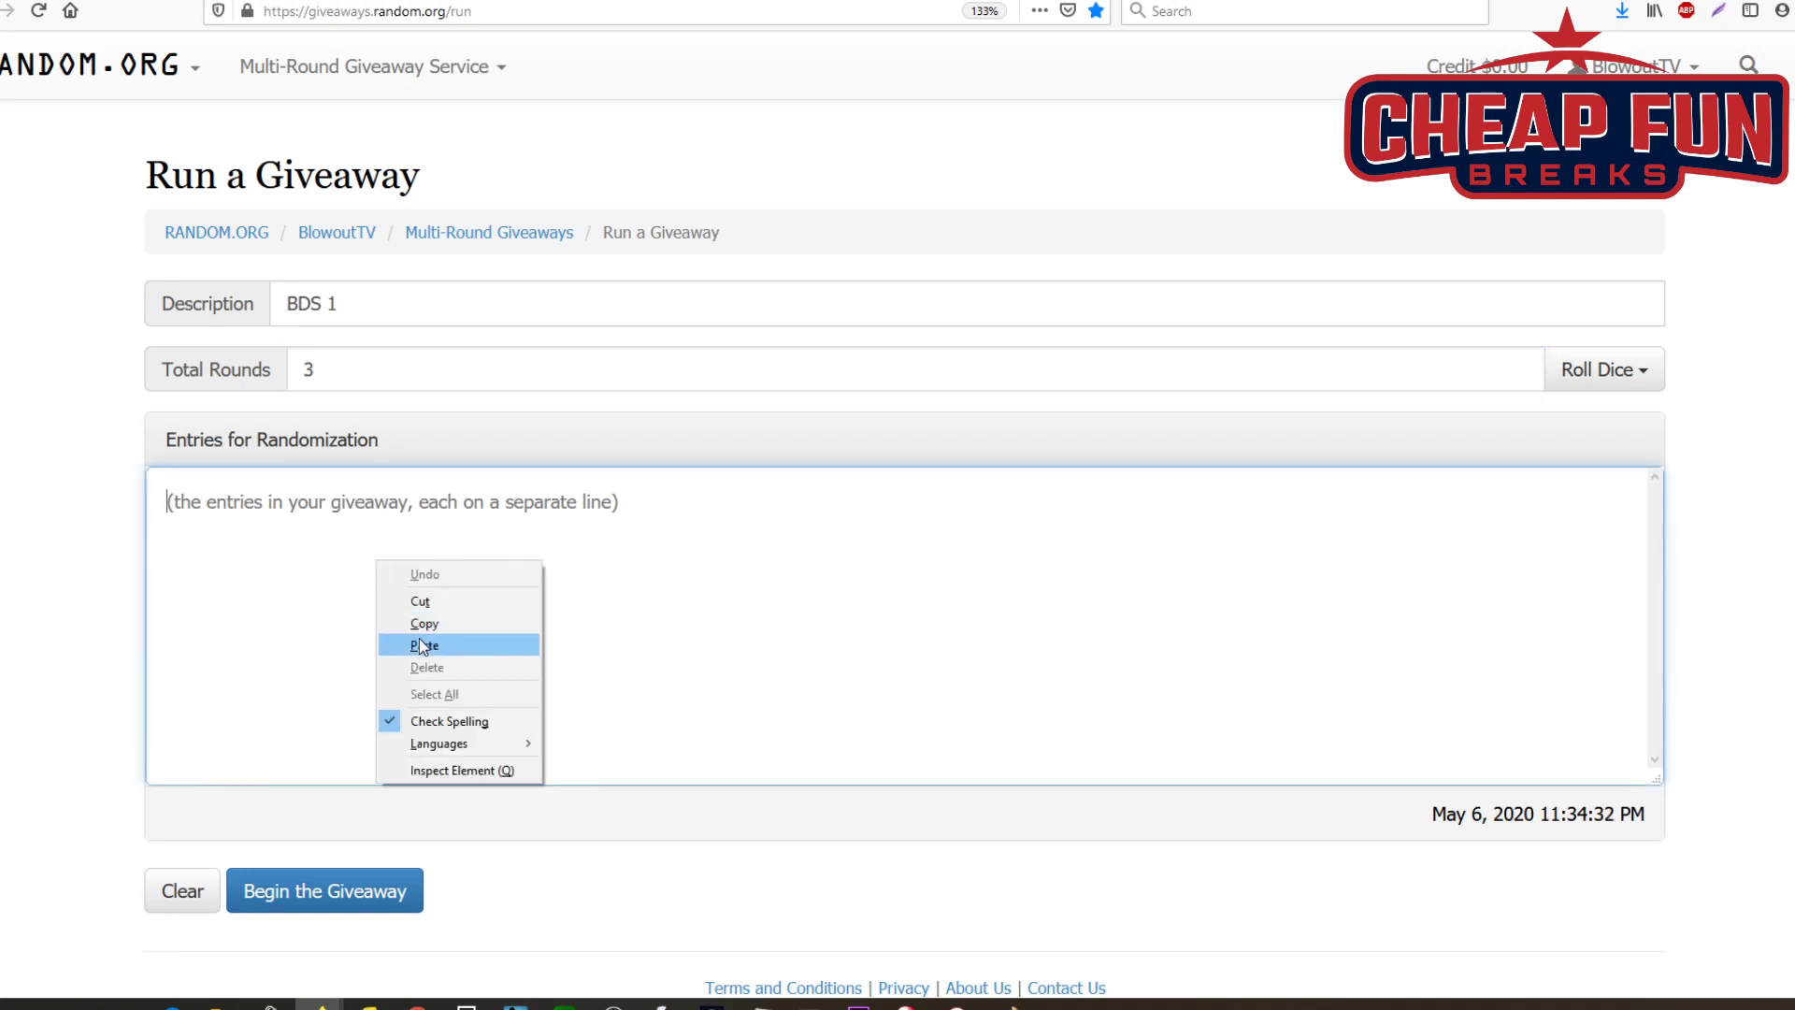
left_click(420, 645)
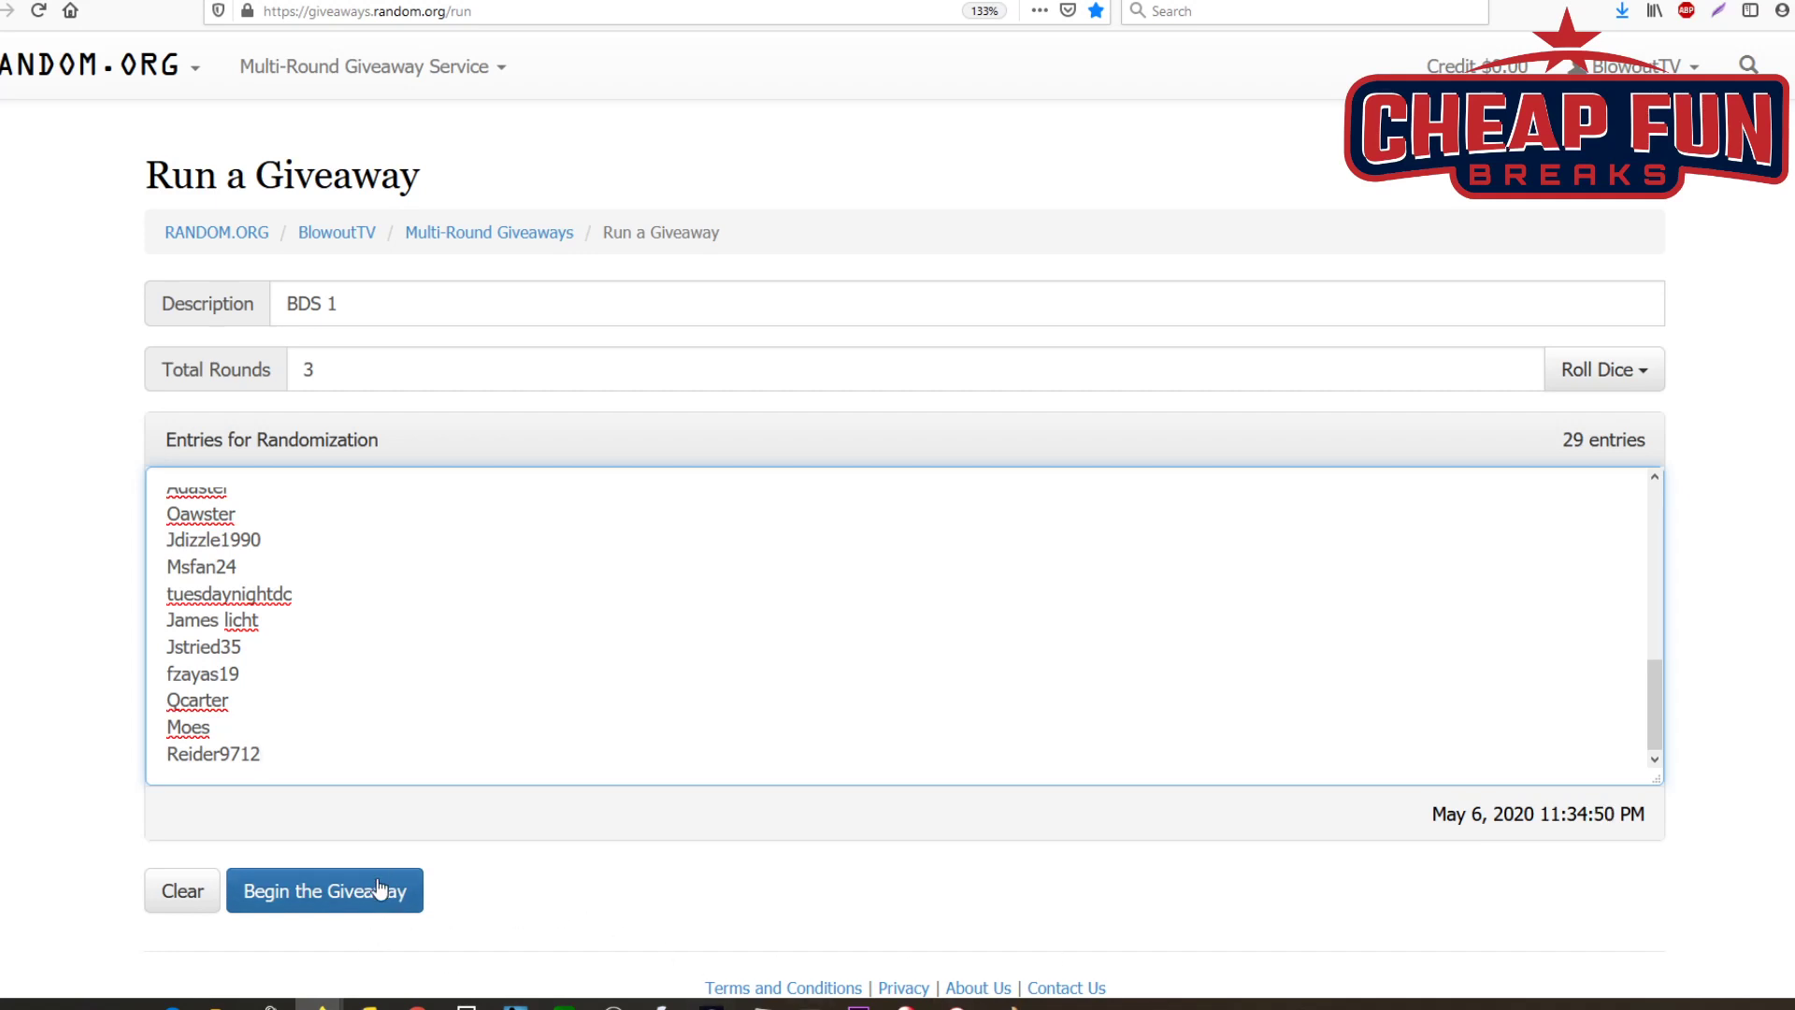
Step: Begin the BDS 1 giveaway, confirm it, and run the remaining rounds through the final one
left_click(320, 896)
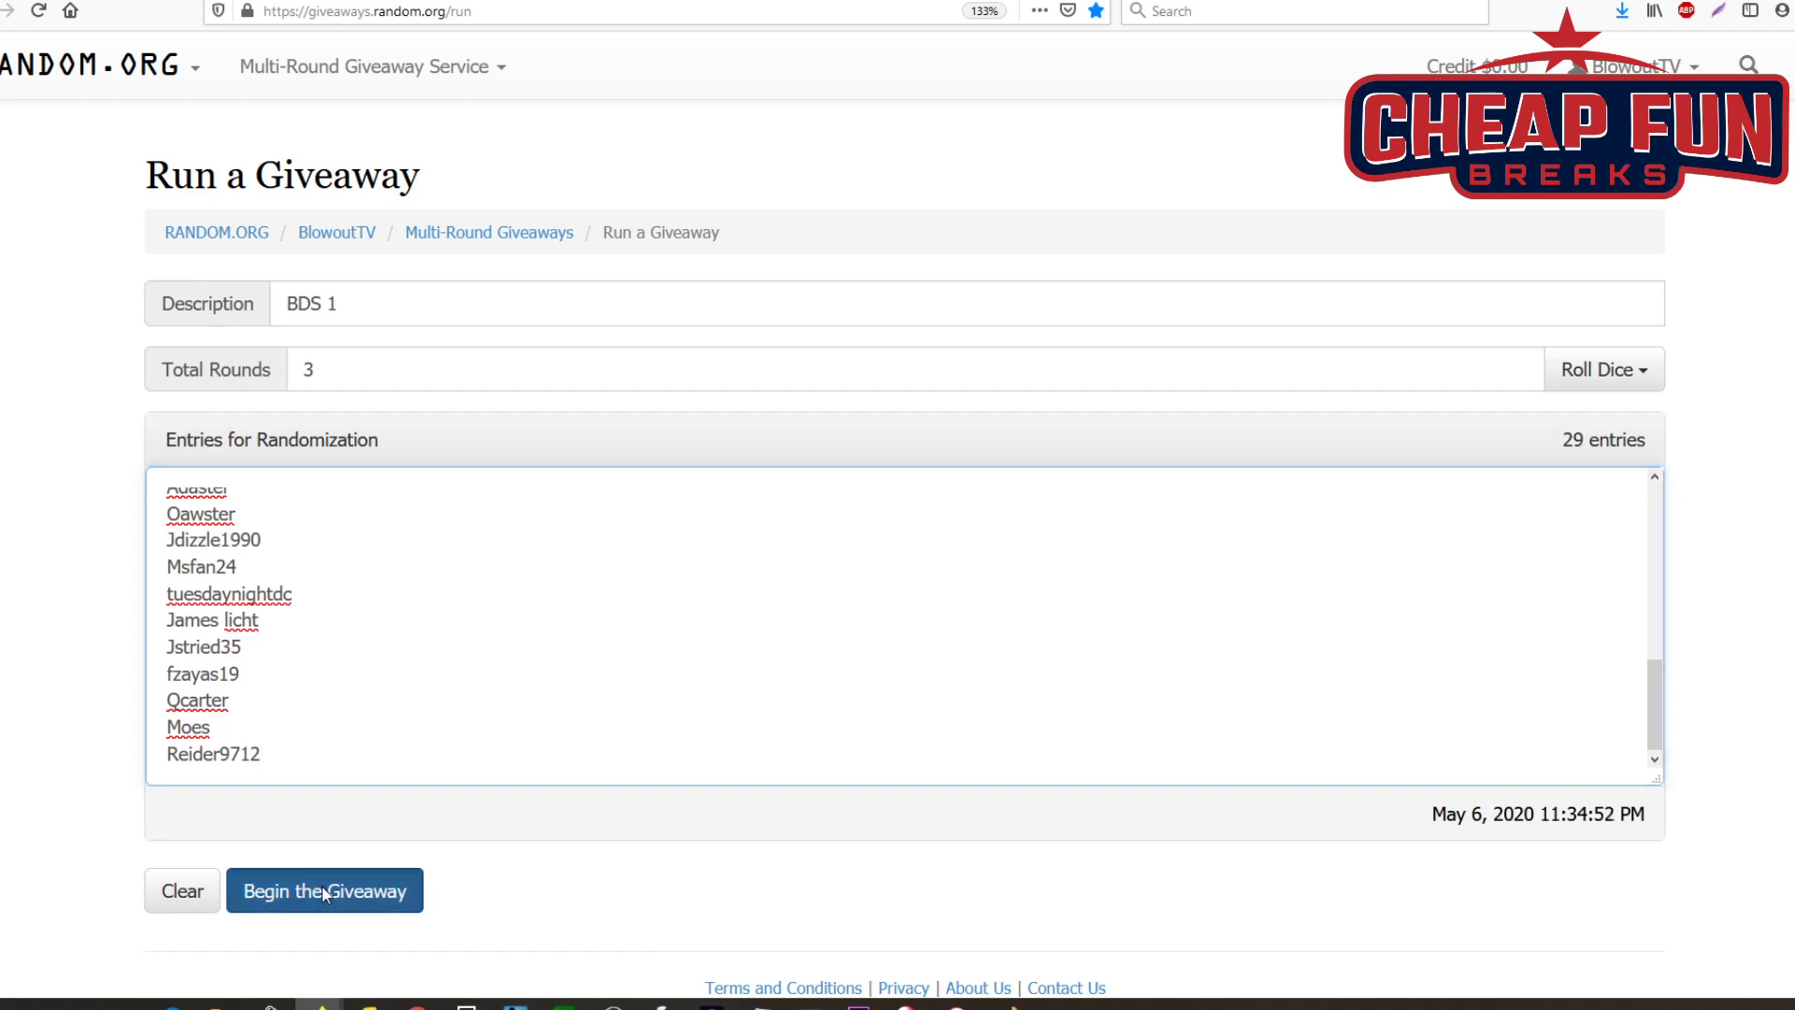
left_click(1131, 410)
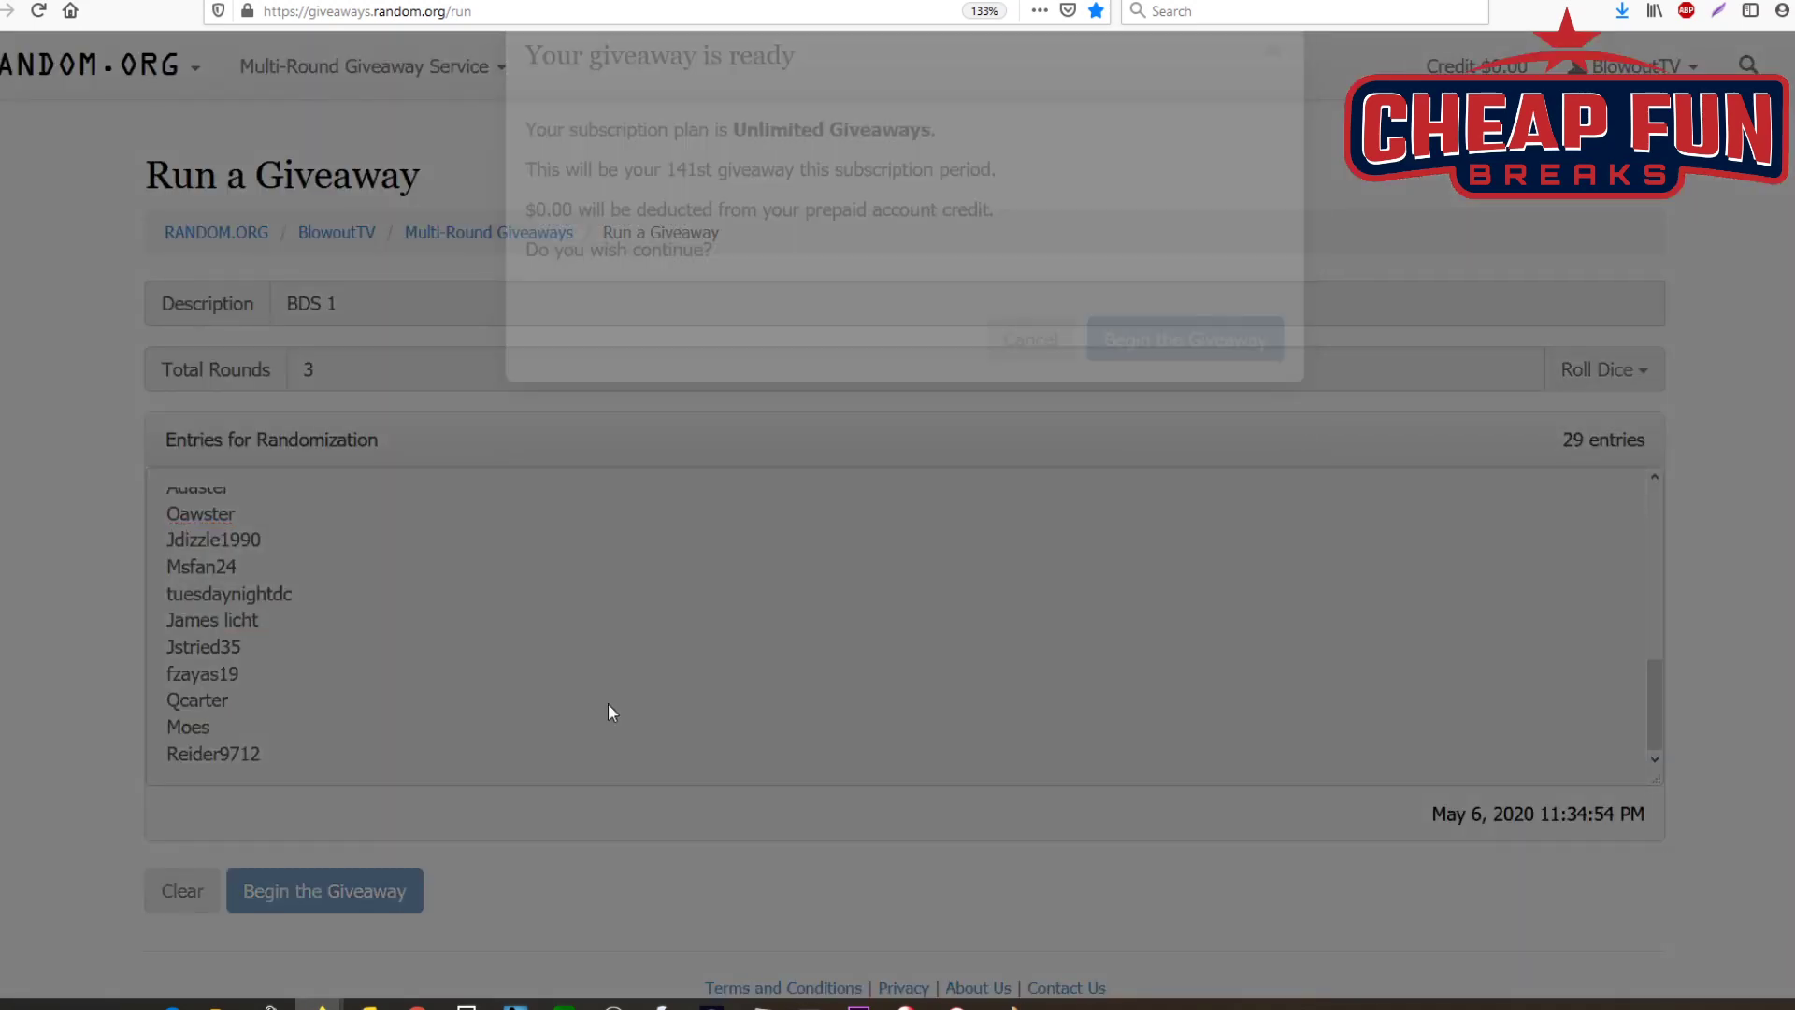
left_click(277, 896)
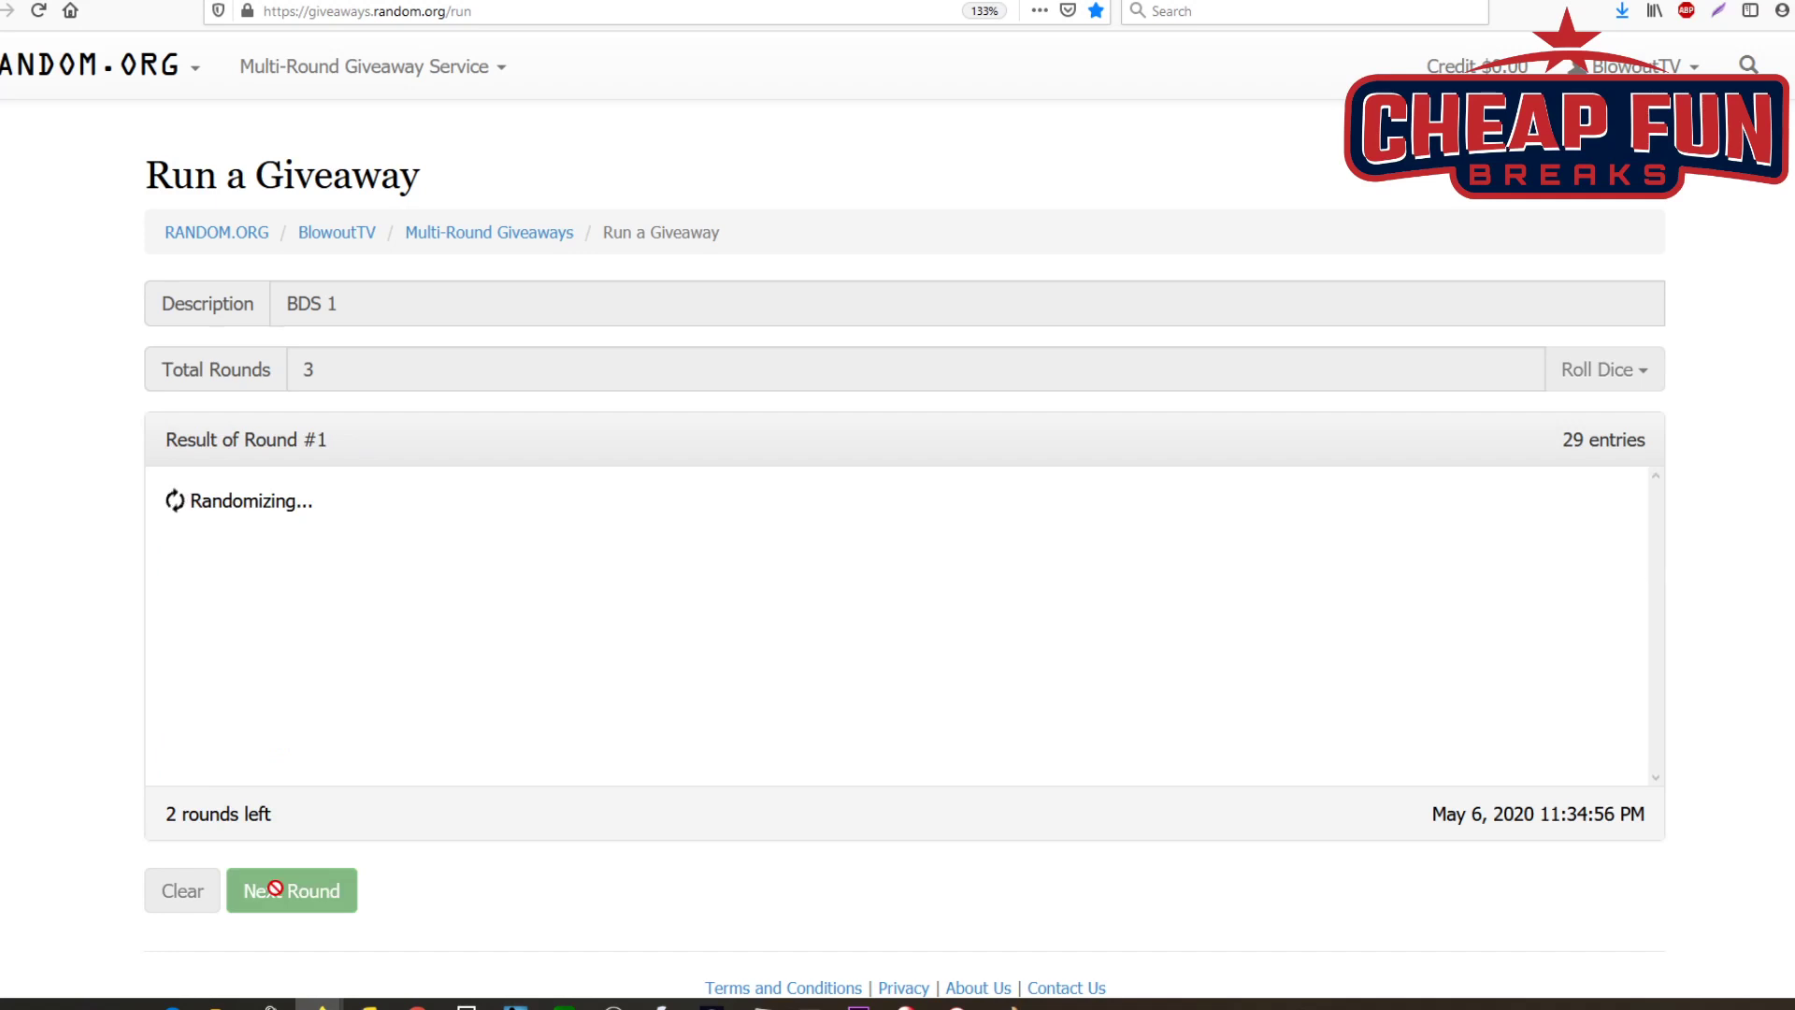
left_click(277, 895)
Step: Copy the full final-round results of BDS 1, including timestamp and verification code, and switch to the other window
scroll(318, 568, "down", 5)
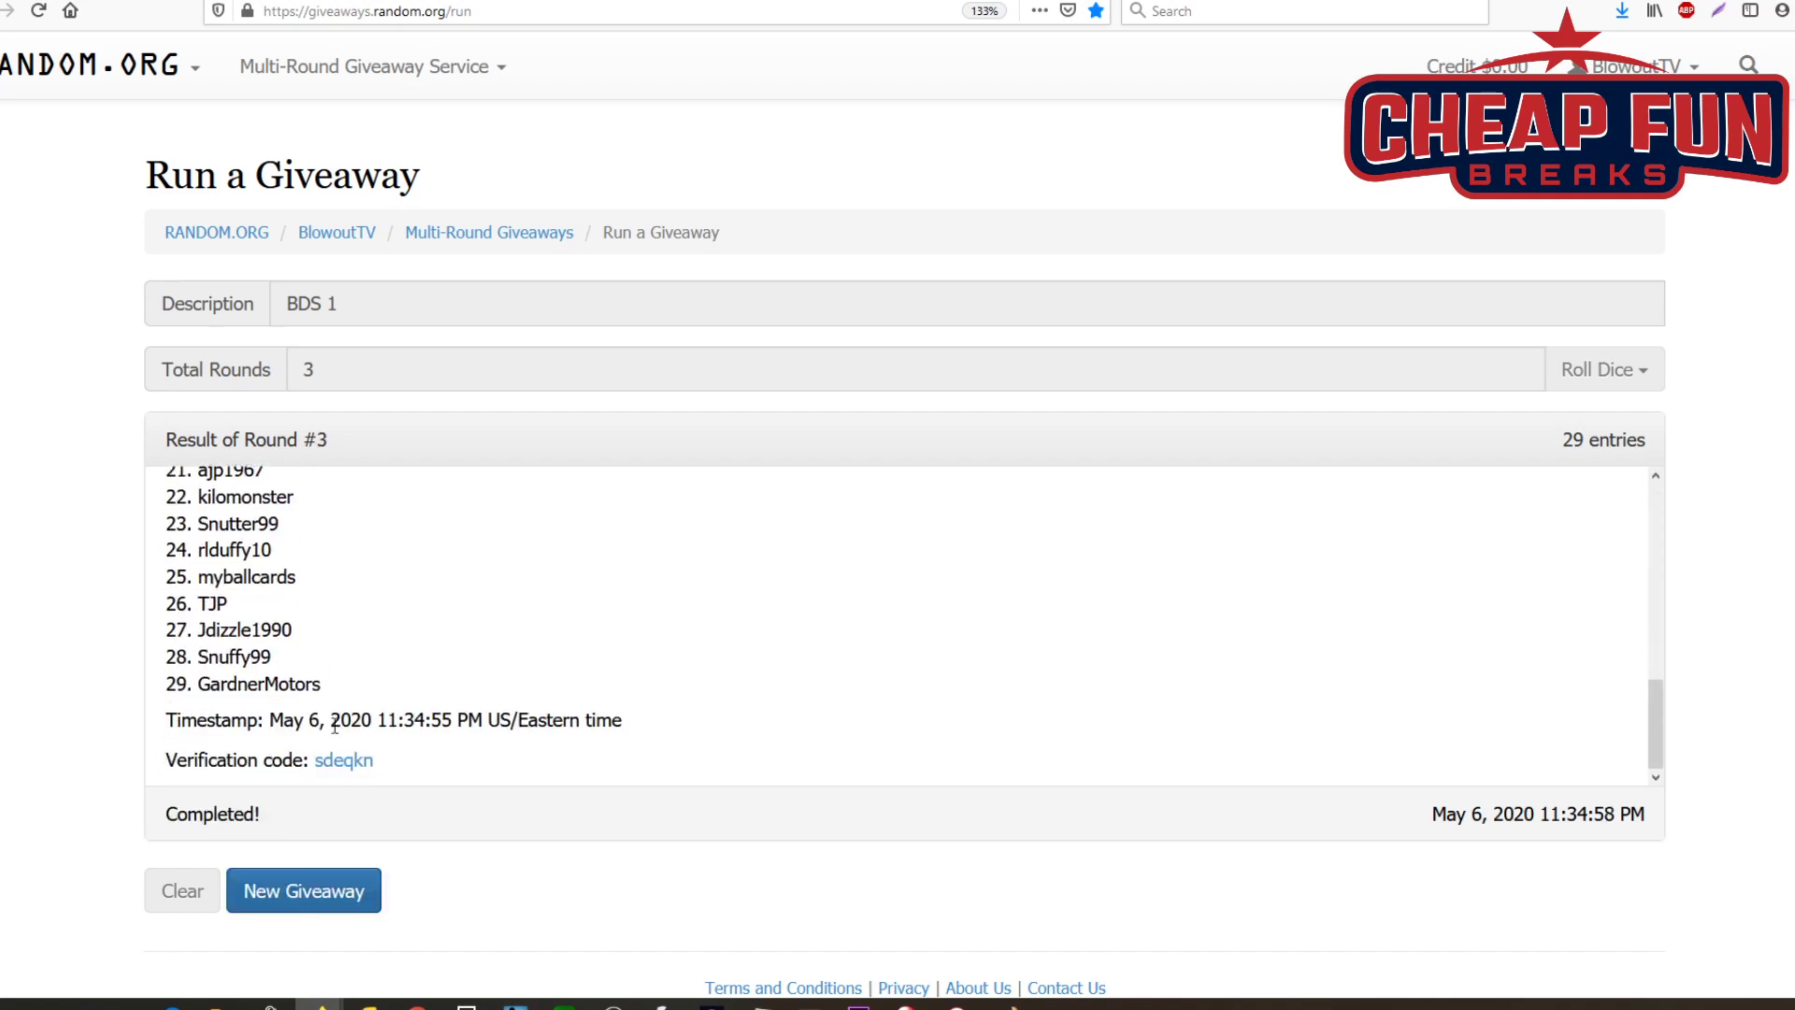
left_click_drag(391, 764, 165, 500)
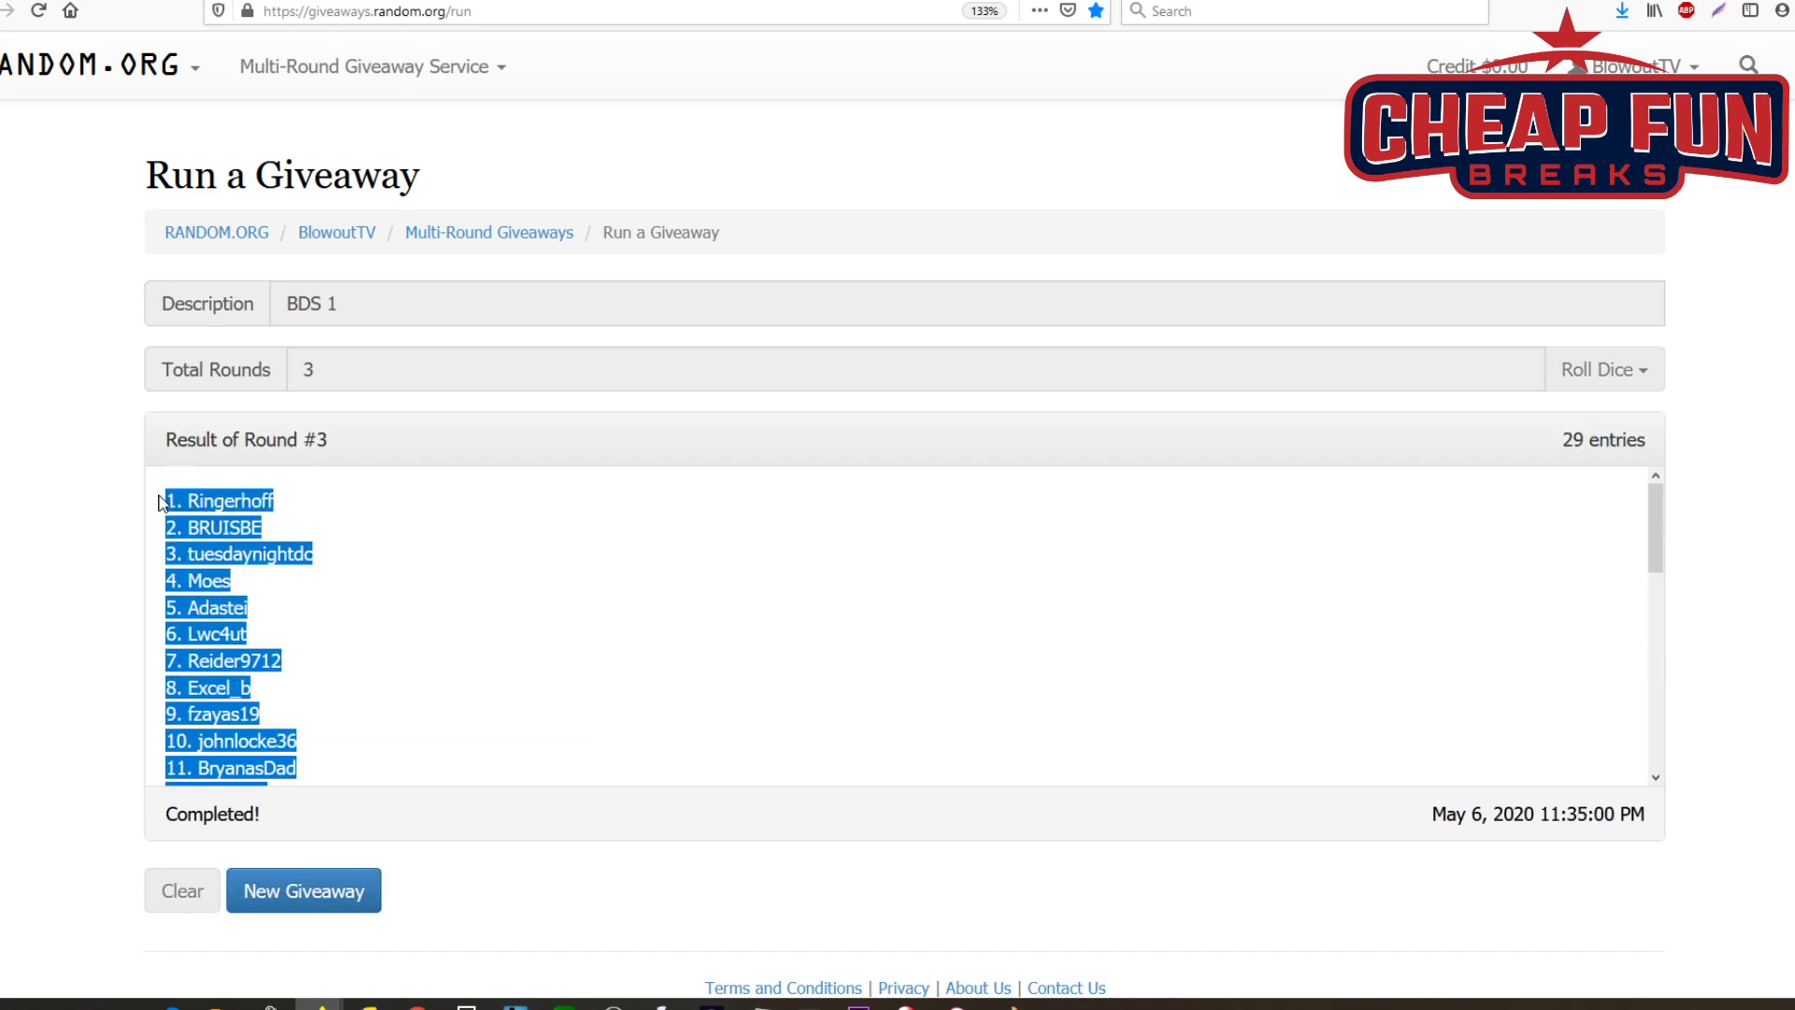
right_click(213, 496)
left_click(250, 511)
key("alt+Tab")
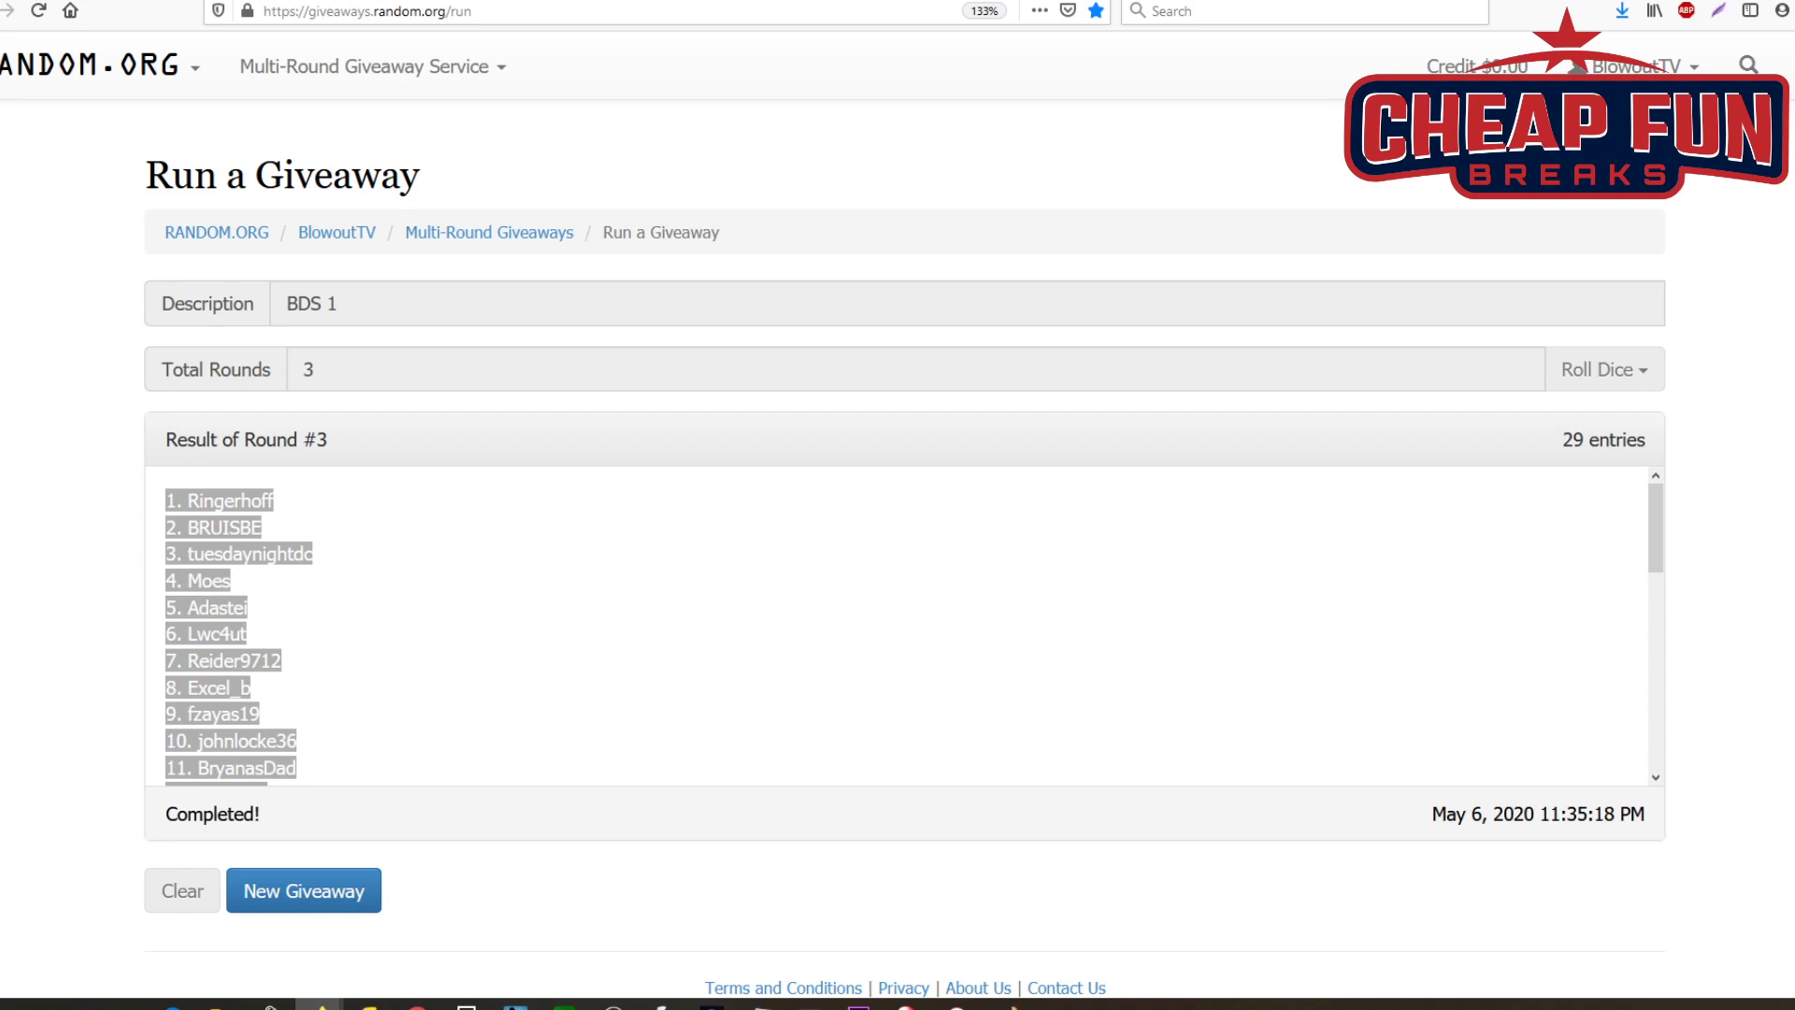
Step: Start a new giveaway with description 2, 3 total rounds and the copied participant list pasted as entries
left_click(298, 873)
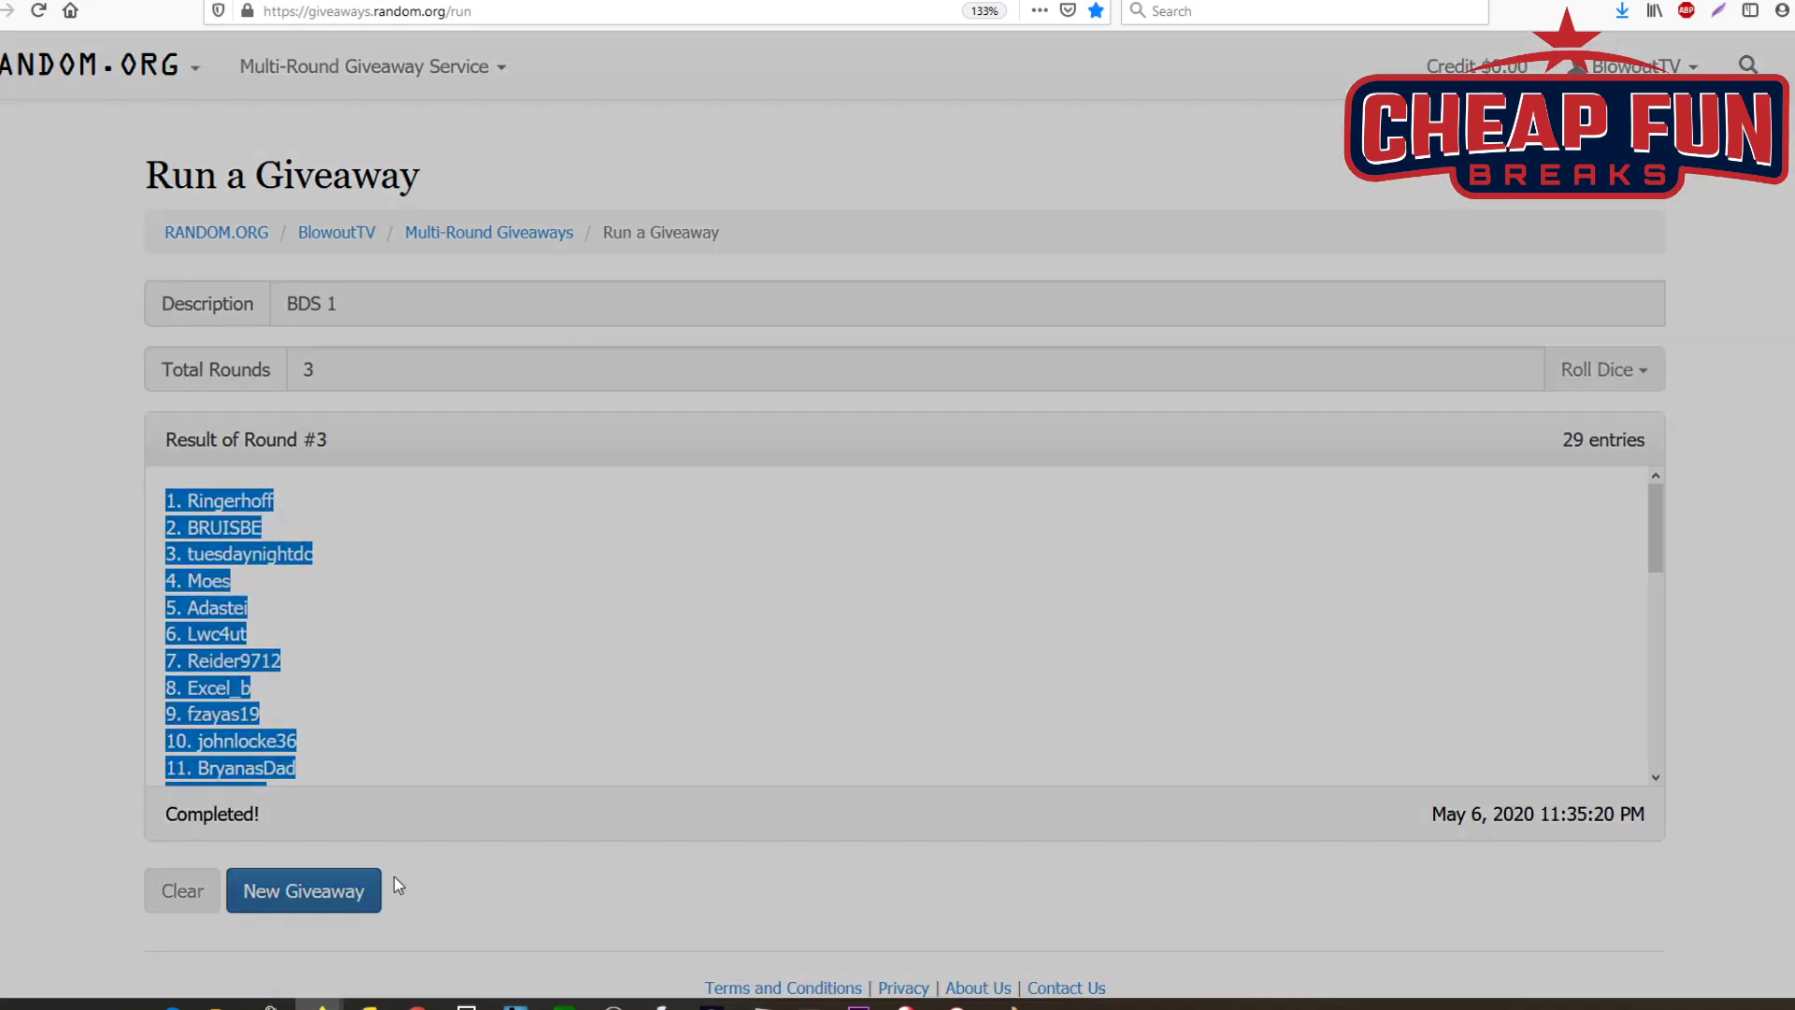
key("Return")
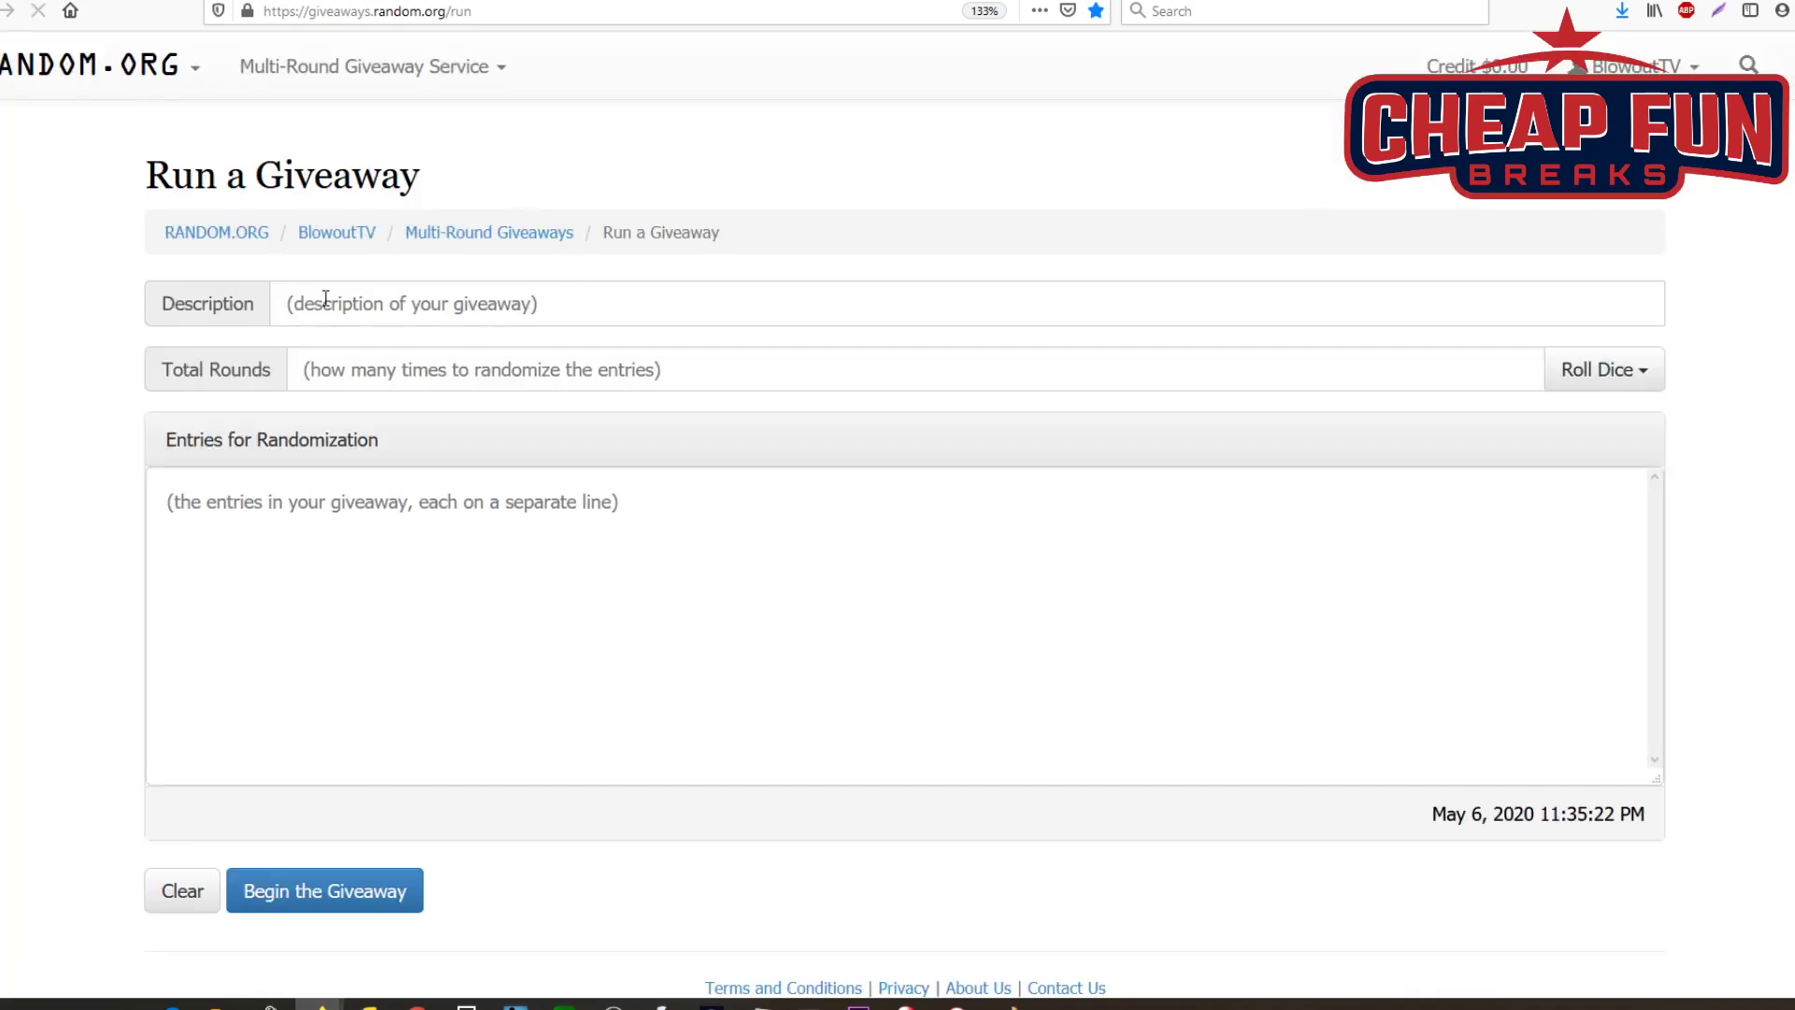
left_click(327, 305)
type("2")
left_click(315, 374)
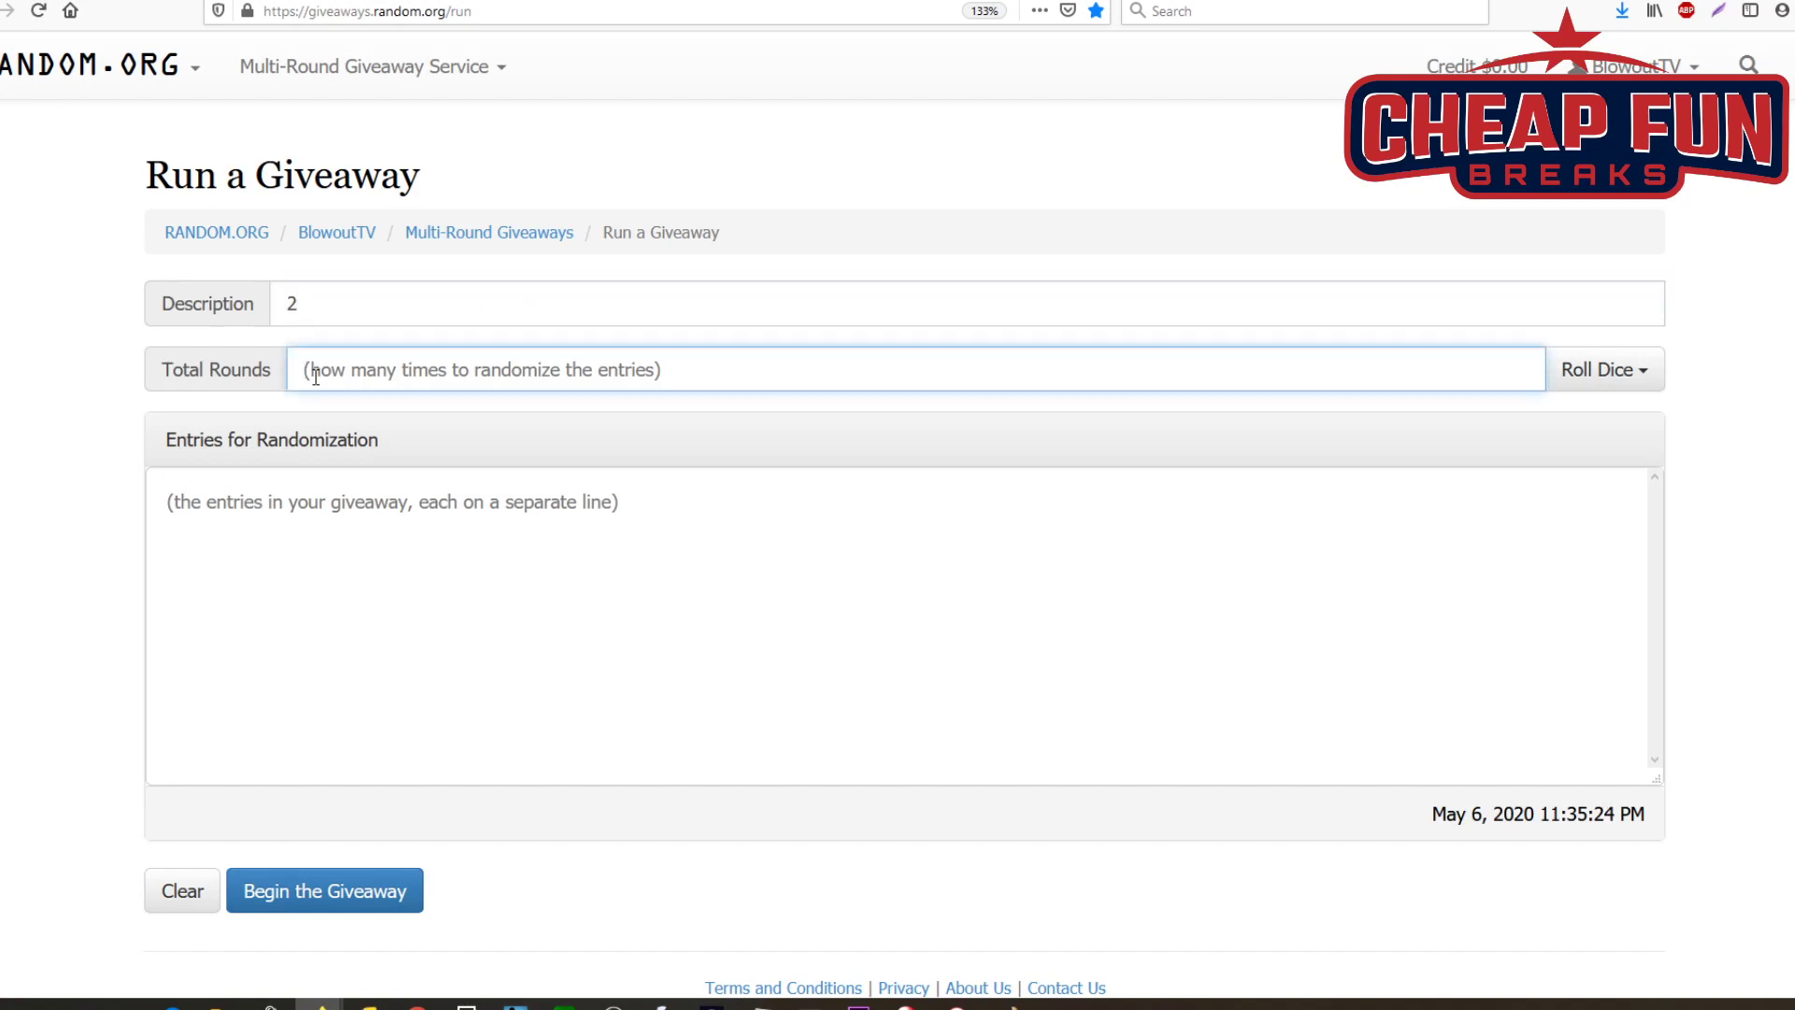
type("3")
right_click(267, 624)
left_click(345, 694)
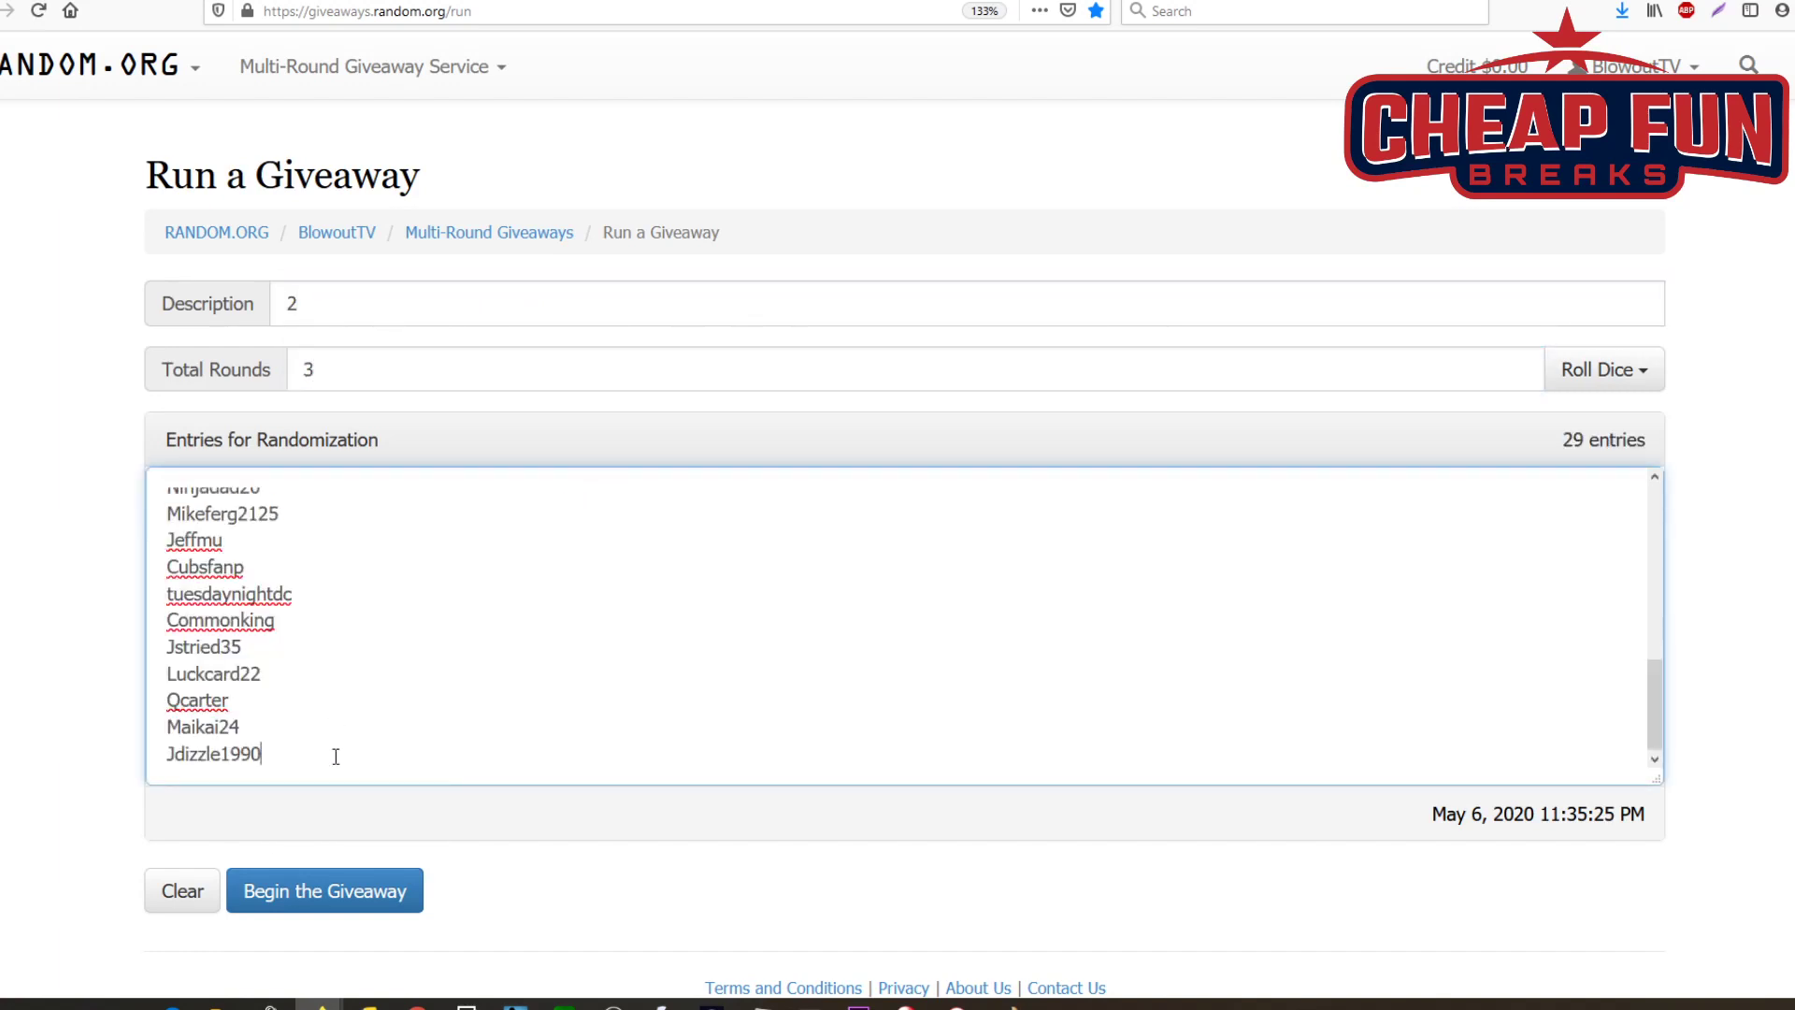
Step: Begin giveaway 2, confirm it, and randomize the entries through all three rounds
left_click(333, 893)
left_click(1106, 402)
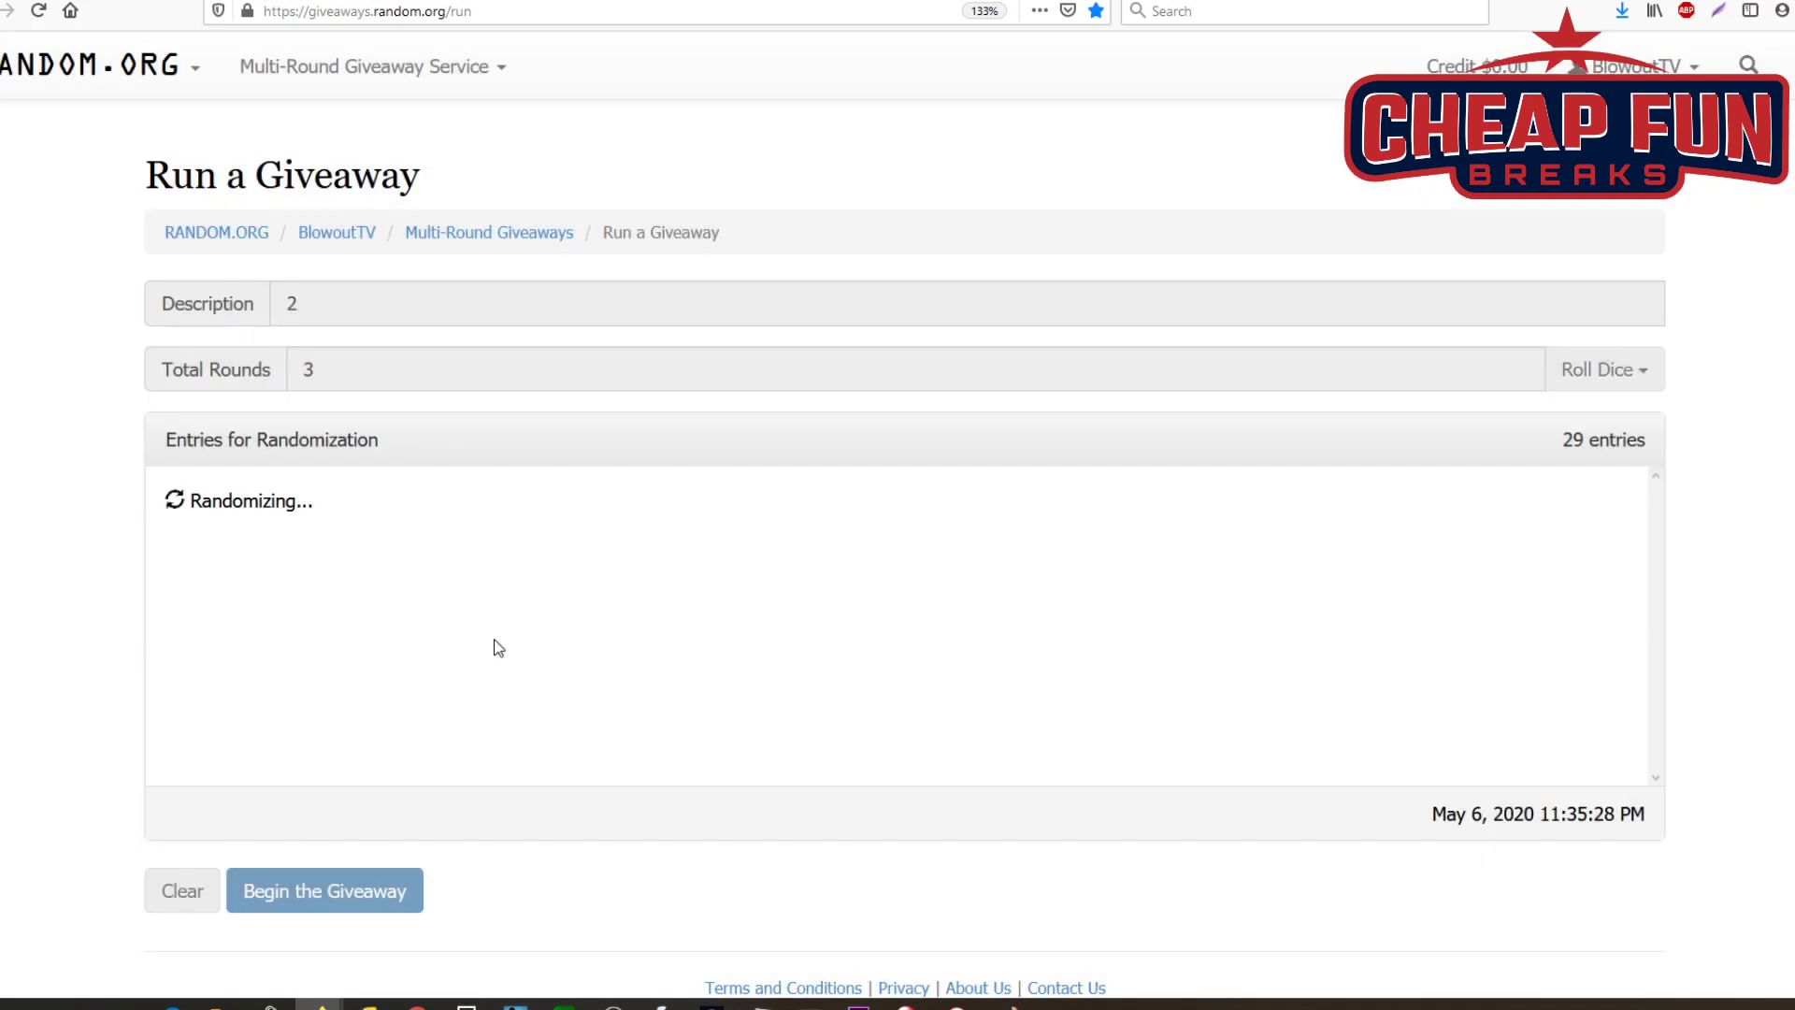
left_click(327, 904)
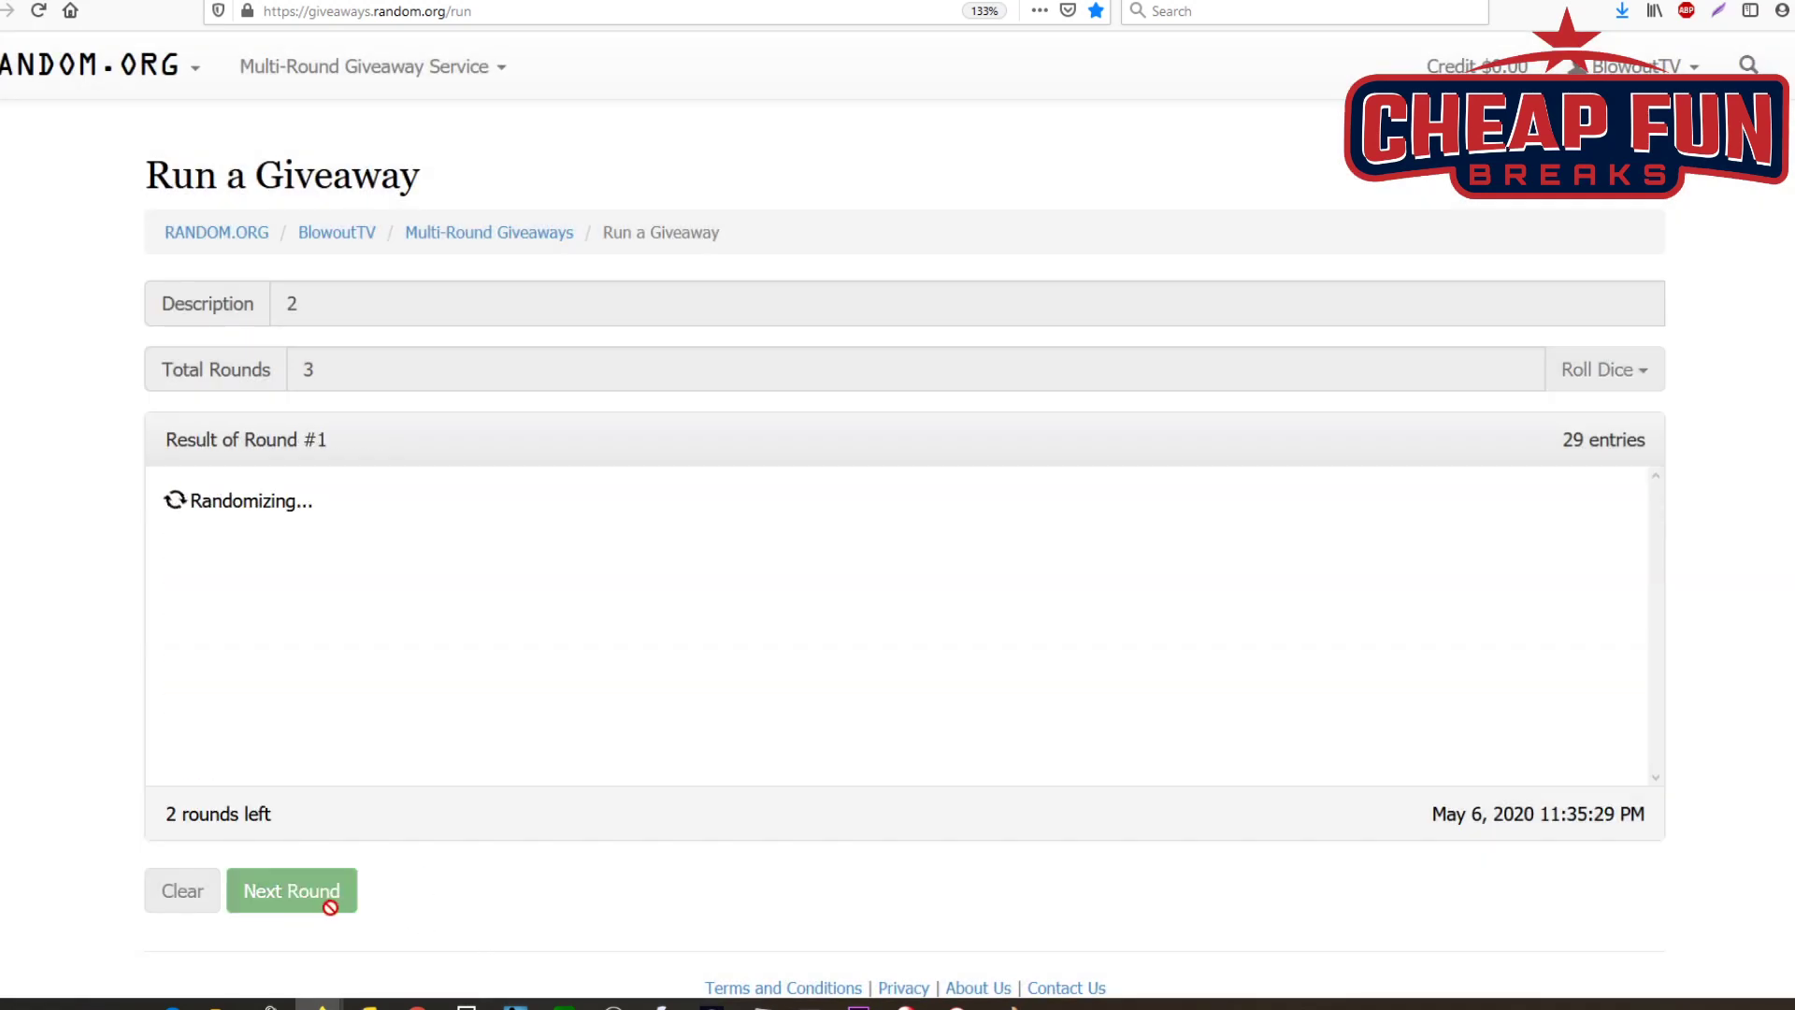
left_click(266, 887)
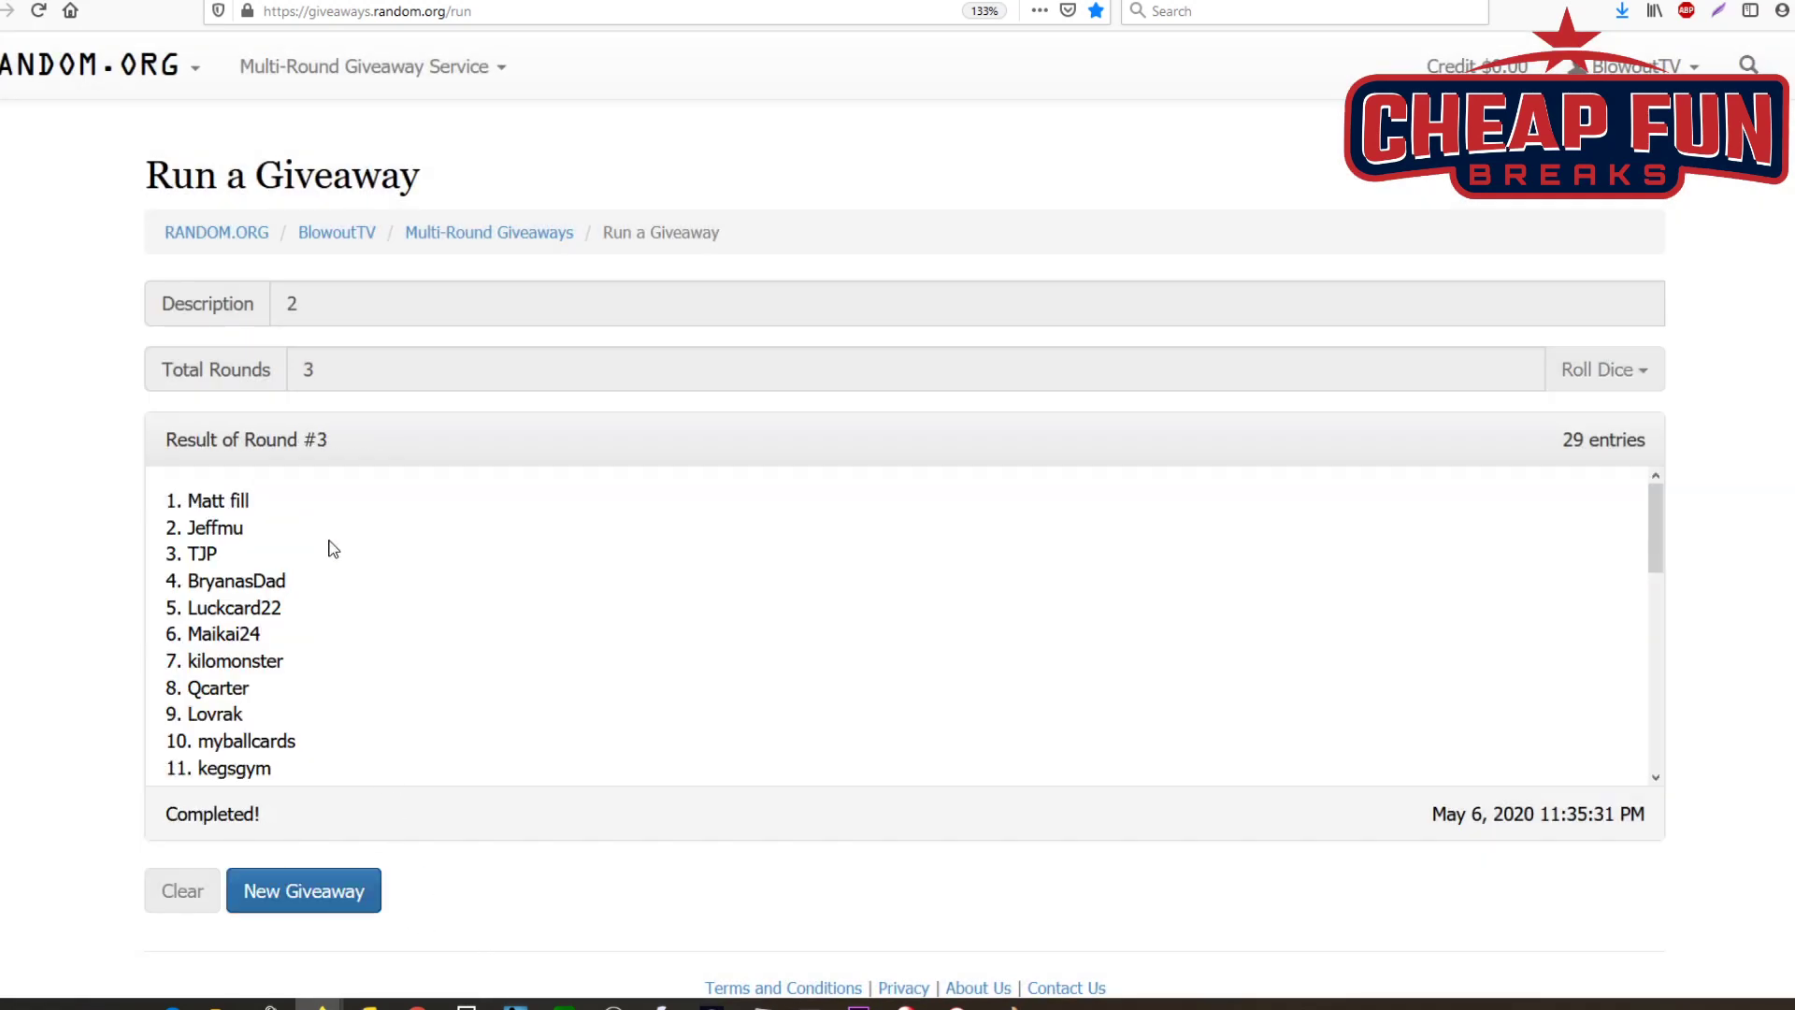
Step: Copy giveaway 2's complete final-round results down to the verification code and switch to the other window
scroll(333, 549, "down", 5)
left_click_drag(374, 765, 171, 493)
right_click(171, 492)
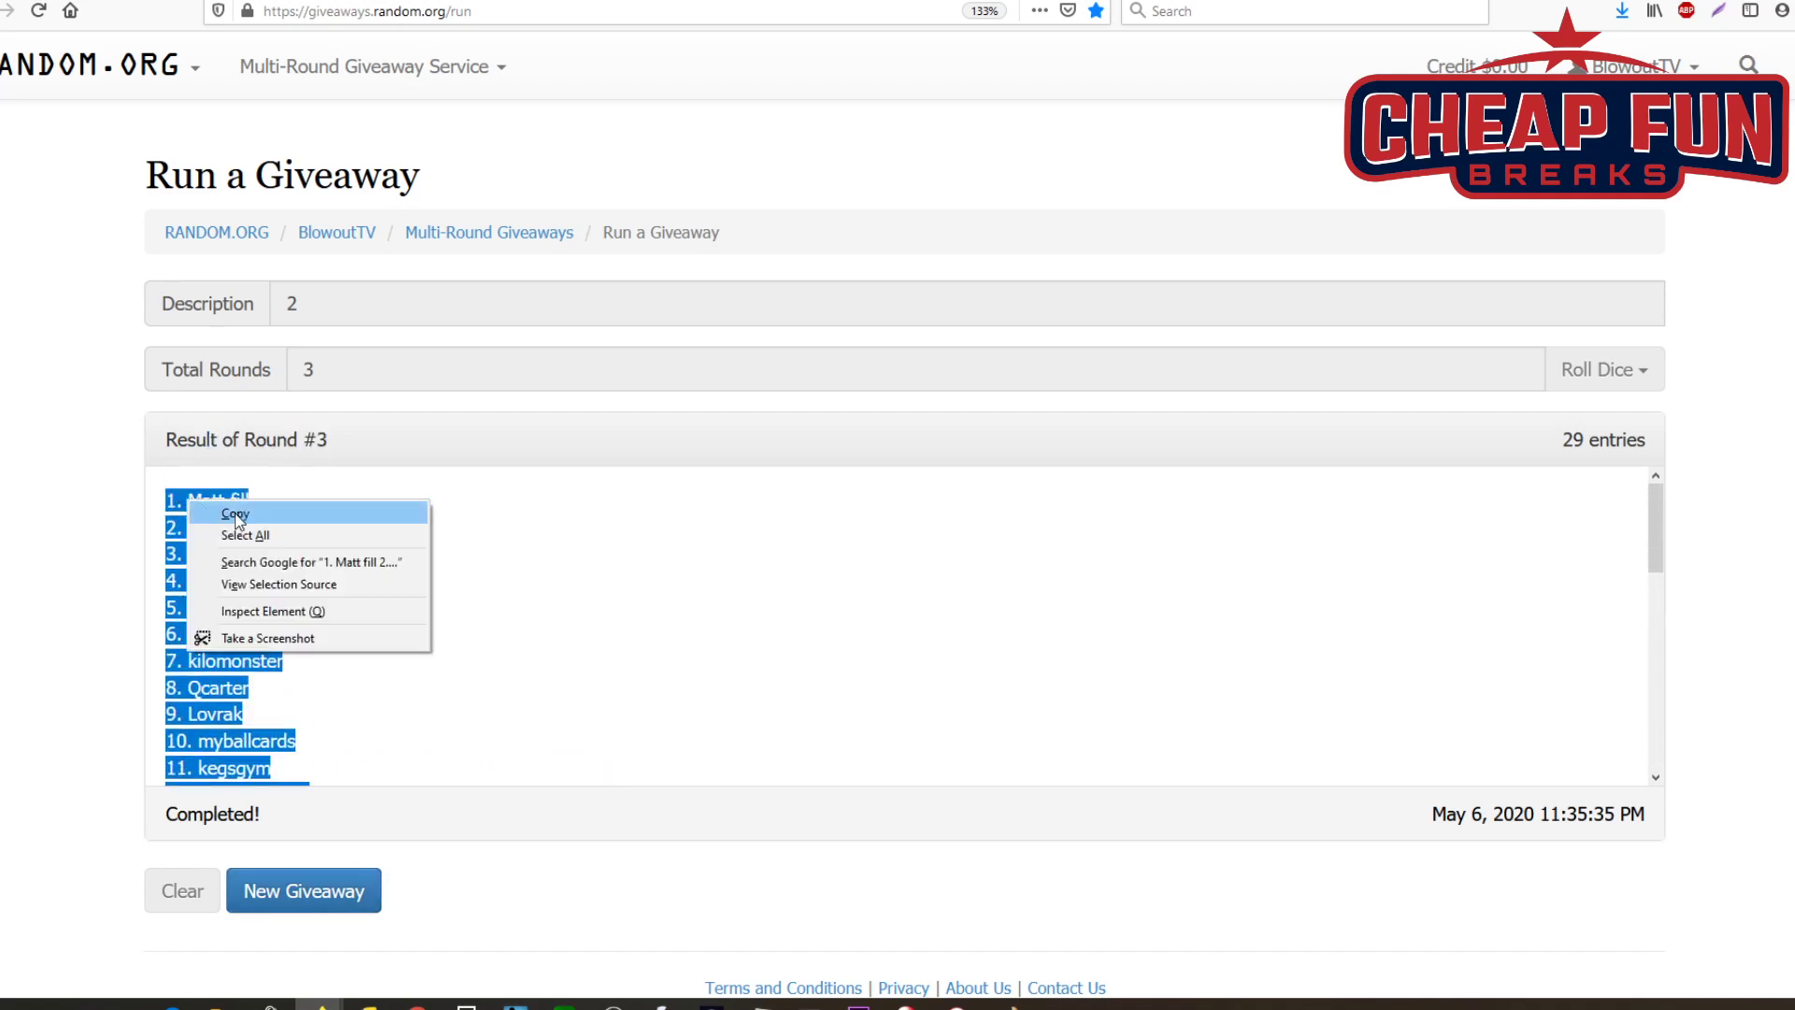
left_click(219, 508)
key("alt+Tab")
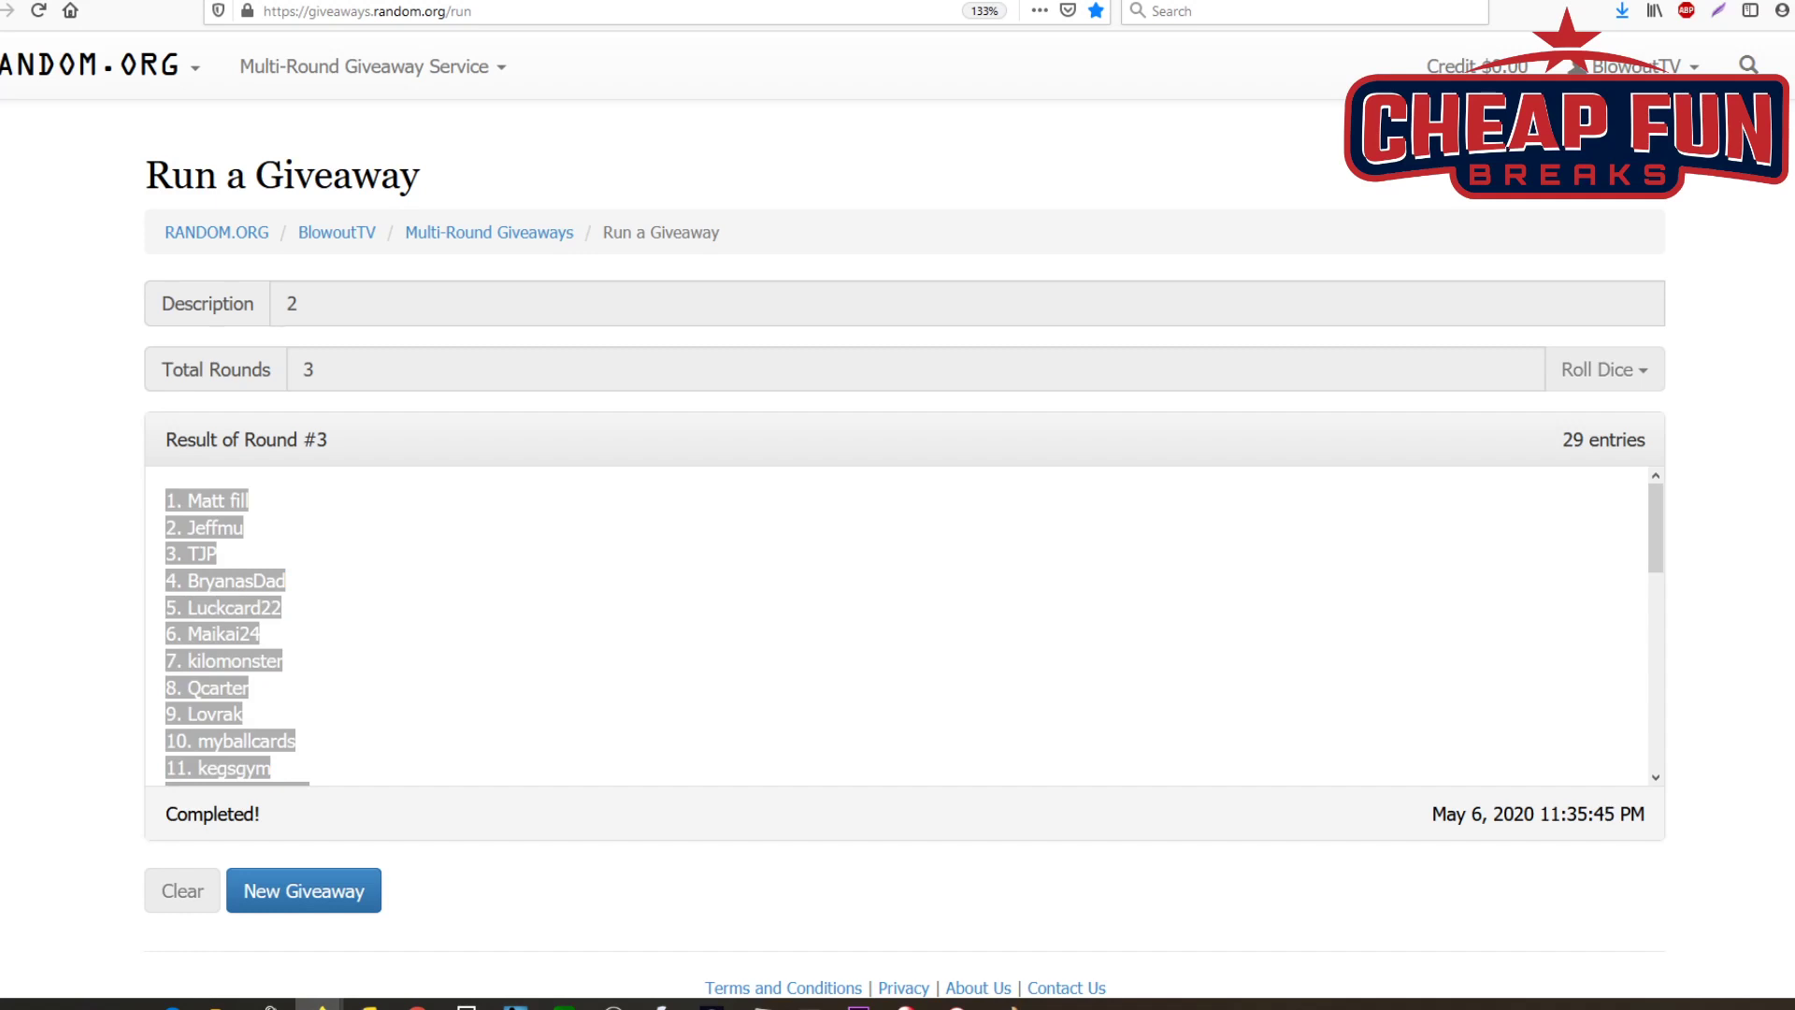
Step: Start a new giveaway with description 3, 3 total rounds and the copied participant list pasted as entries
left_click(352, 889)
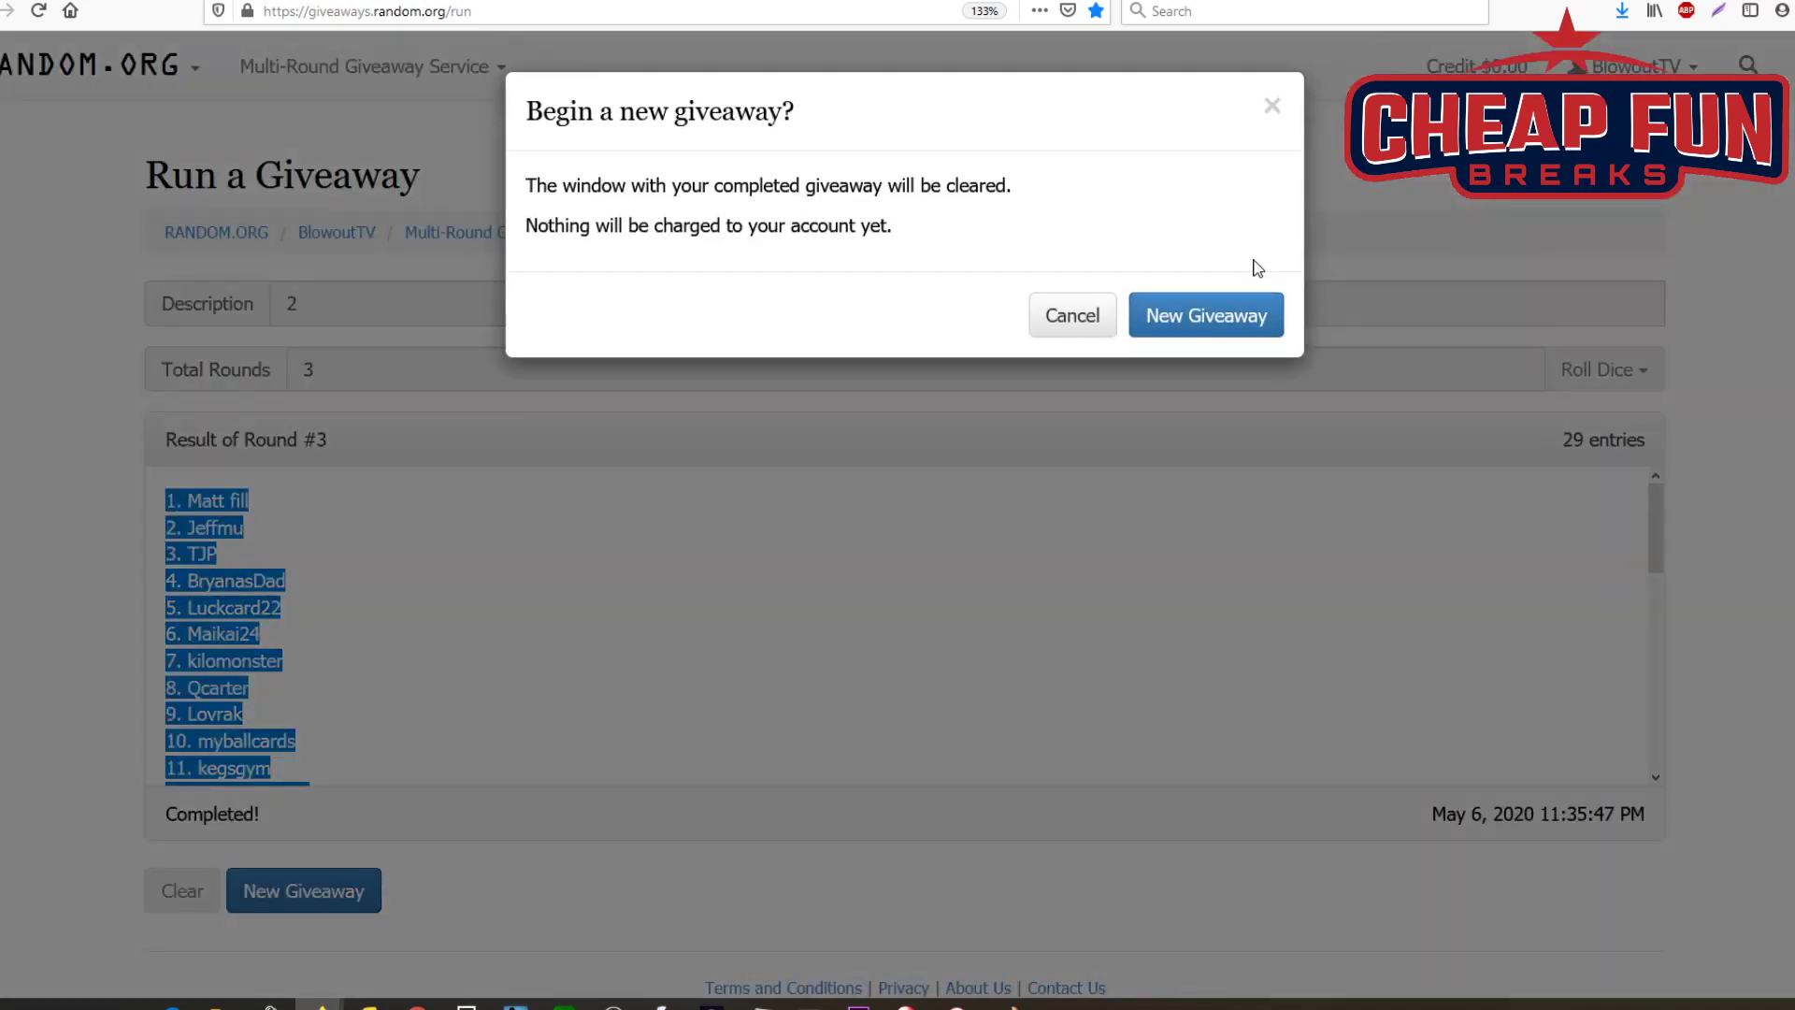
left_click(1206, 318)
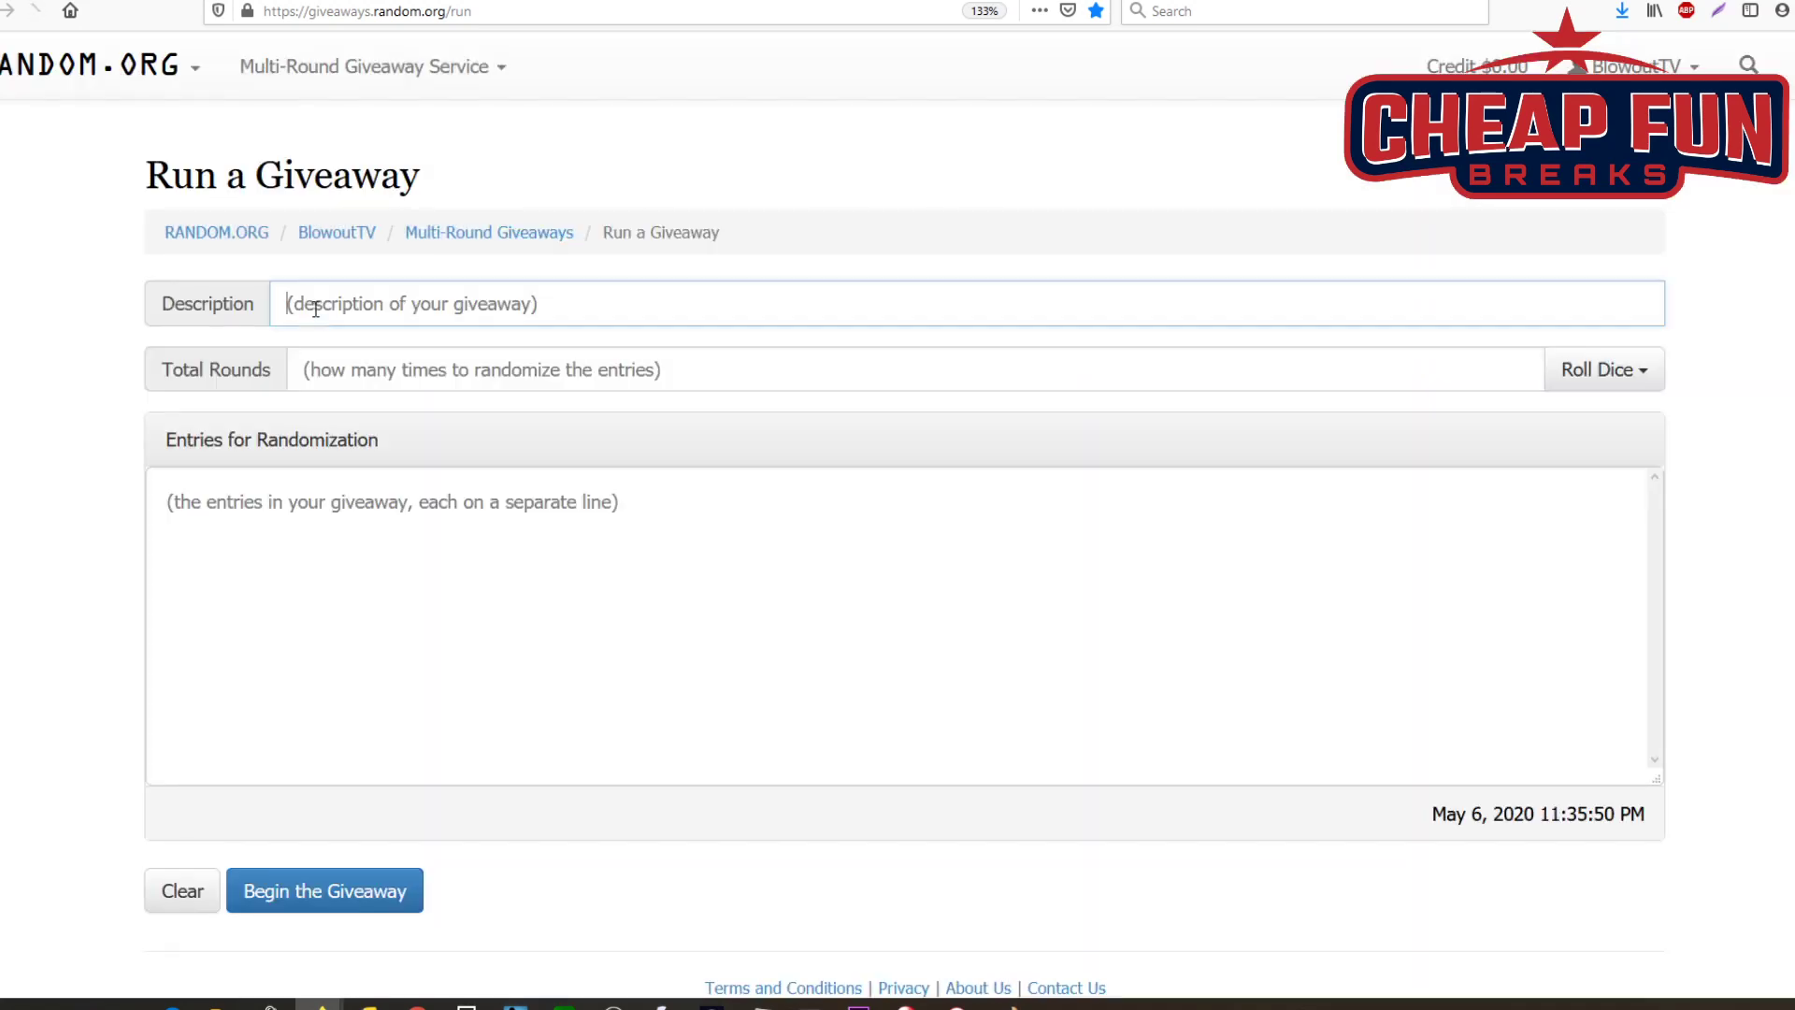
type("3")
key("Tab")
type("3")
right_click(240, 565)
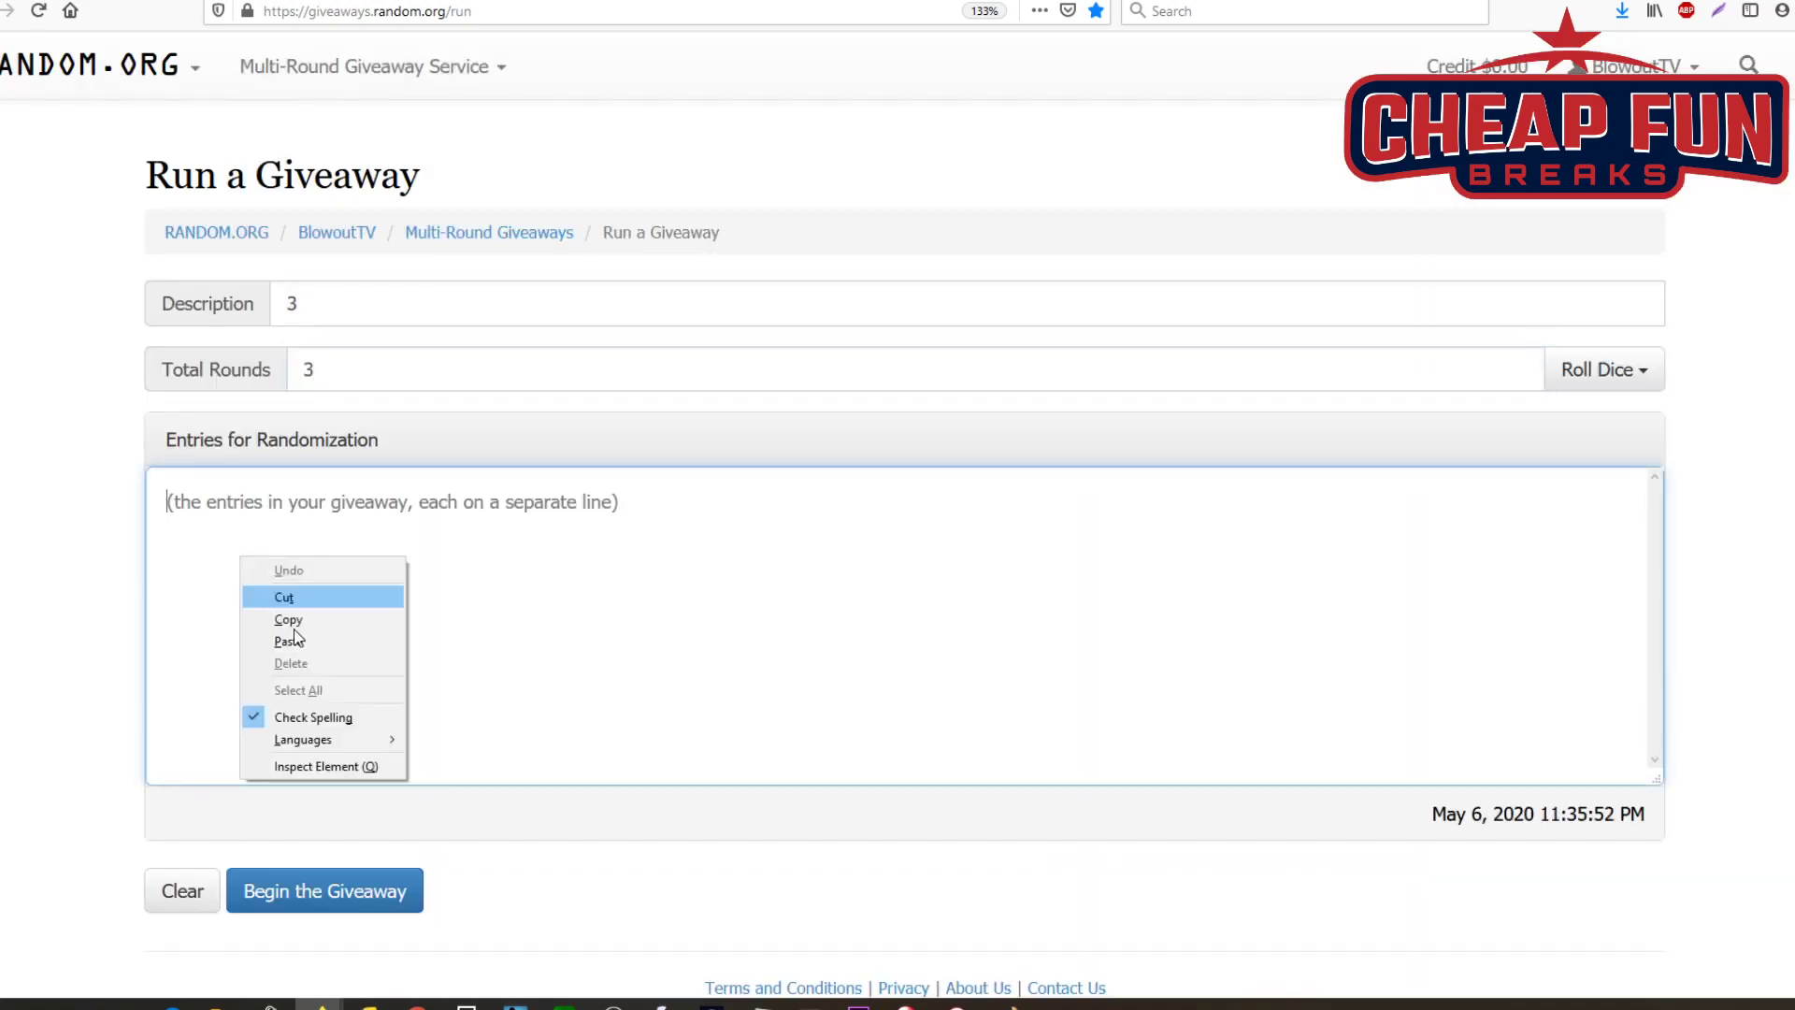
left_click(311, 640)
Step: Begin giveaway 3, confirm it, and randomize the entries through all three rounds
left_click(294, 887)
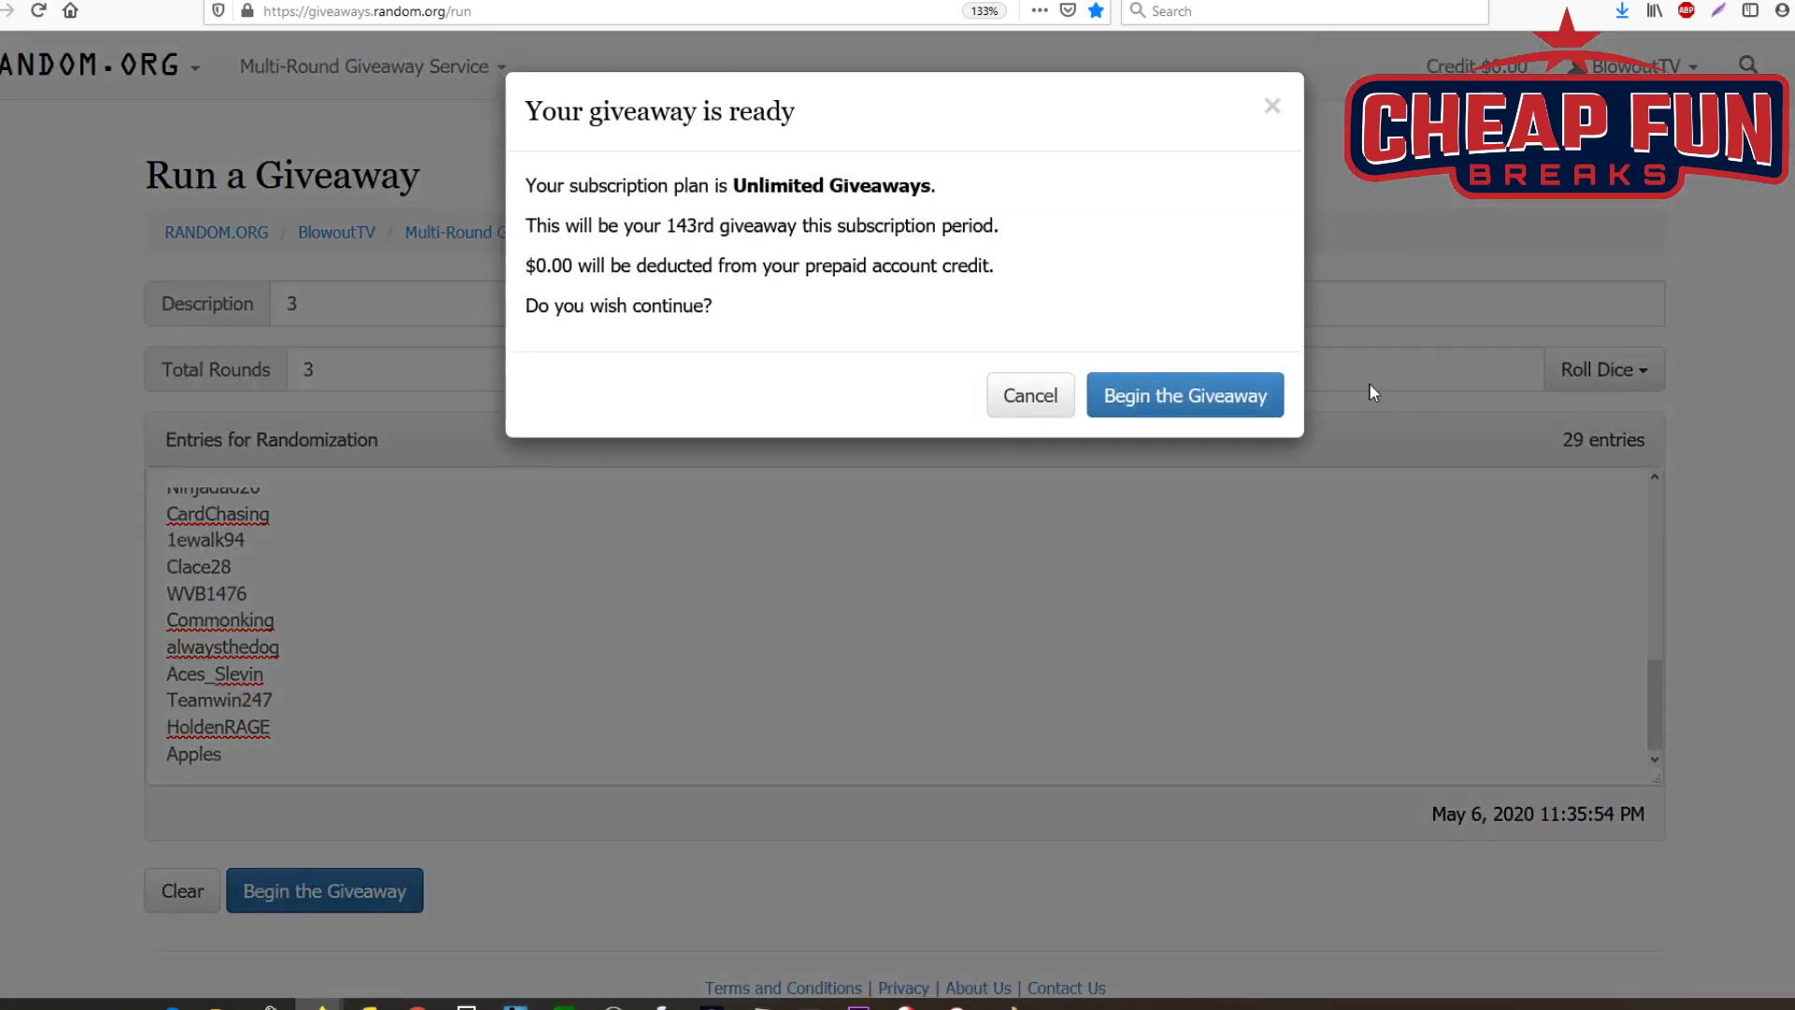
left_click(1164, 400)
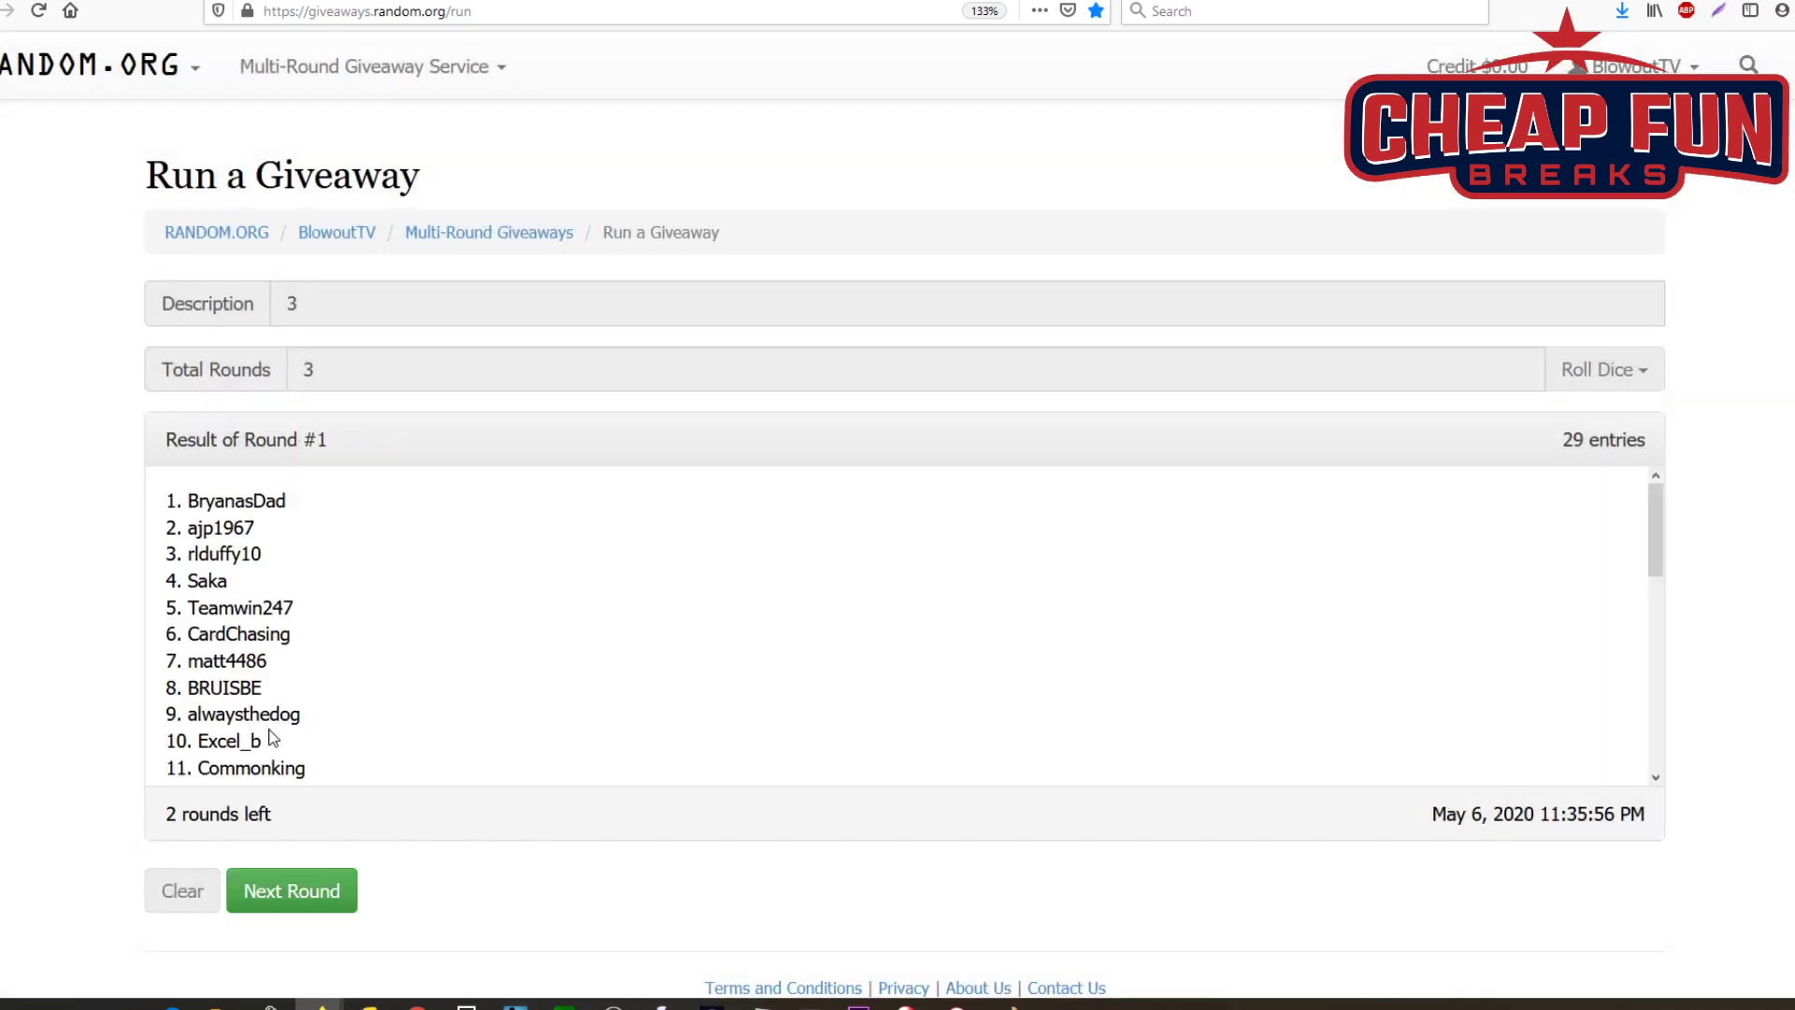
left_click(254, 886)
left_click(252, 890)
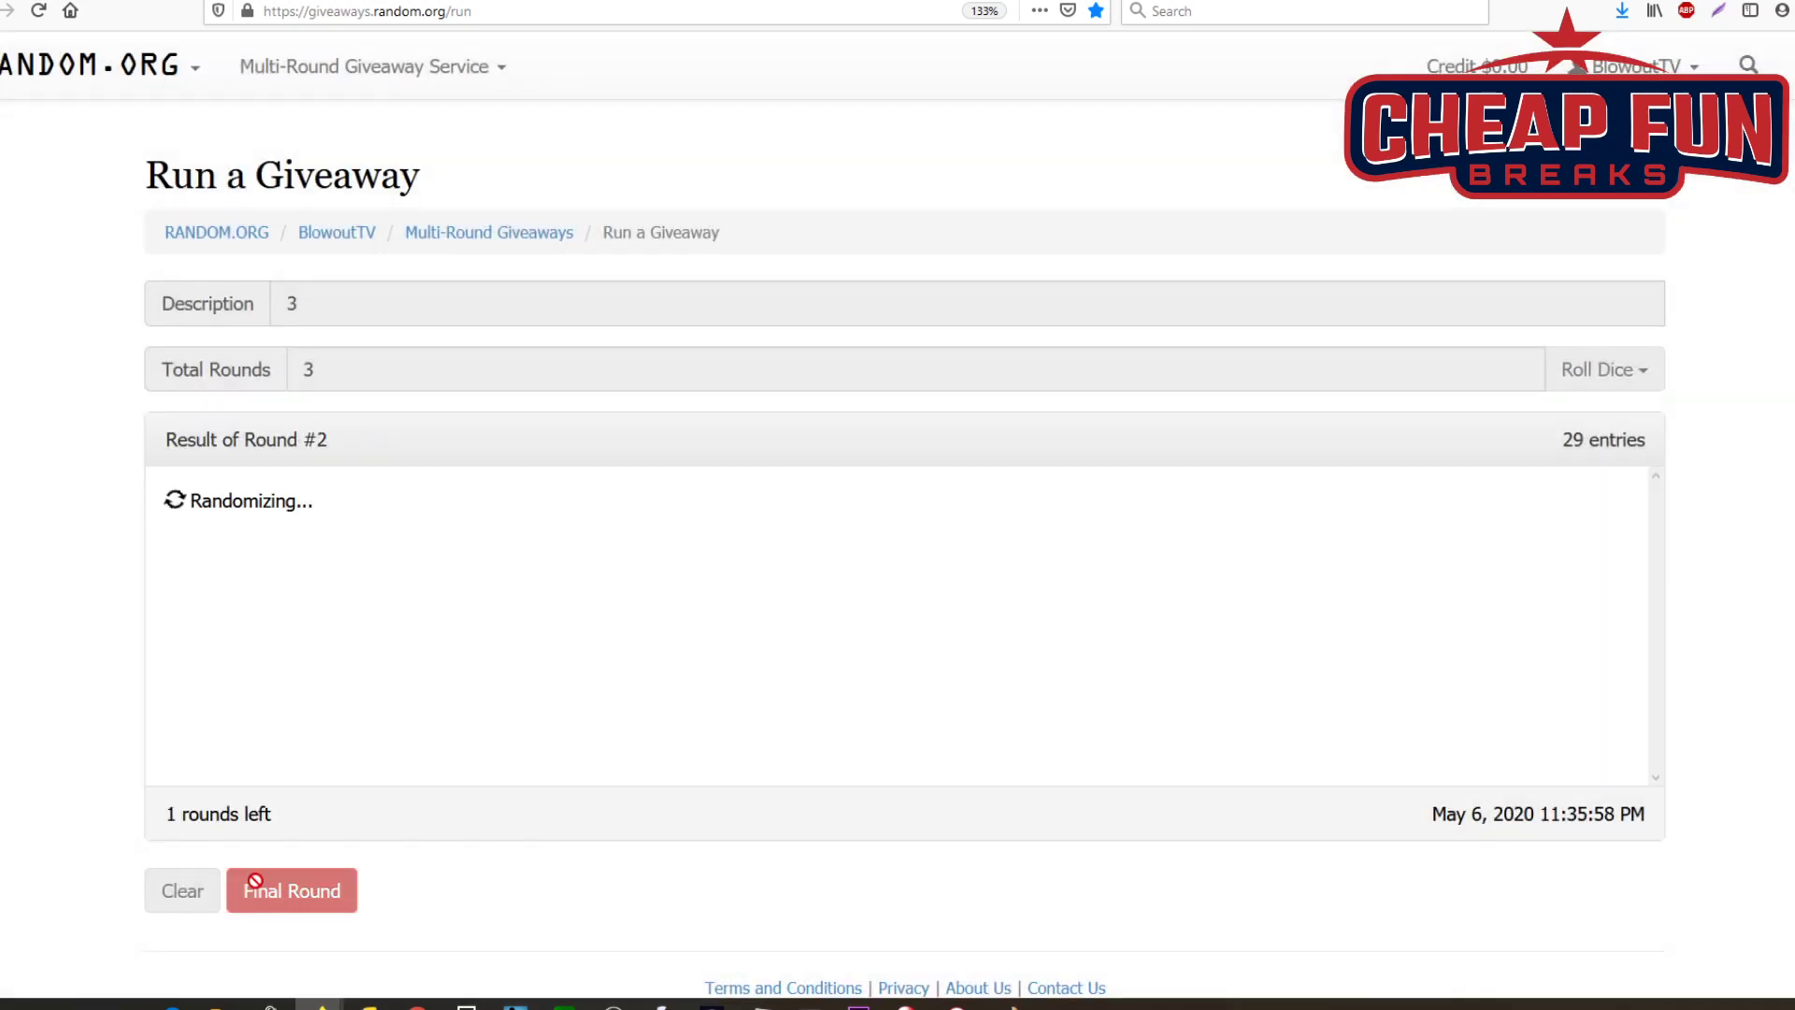
Step: Copy giveaway 3's complete final-round results down to the verification code and switch to the other window
left_click_drag(378, 761, 182, 493)
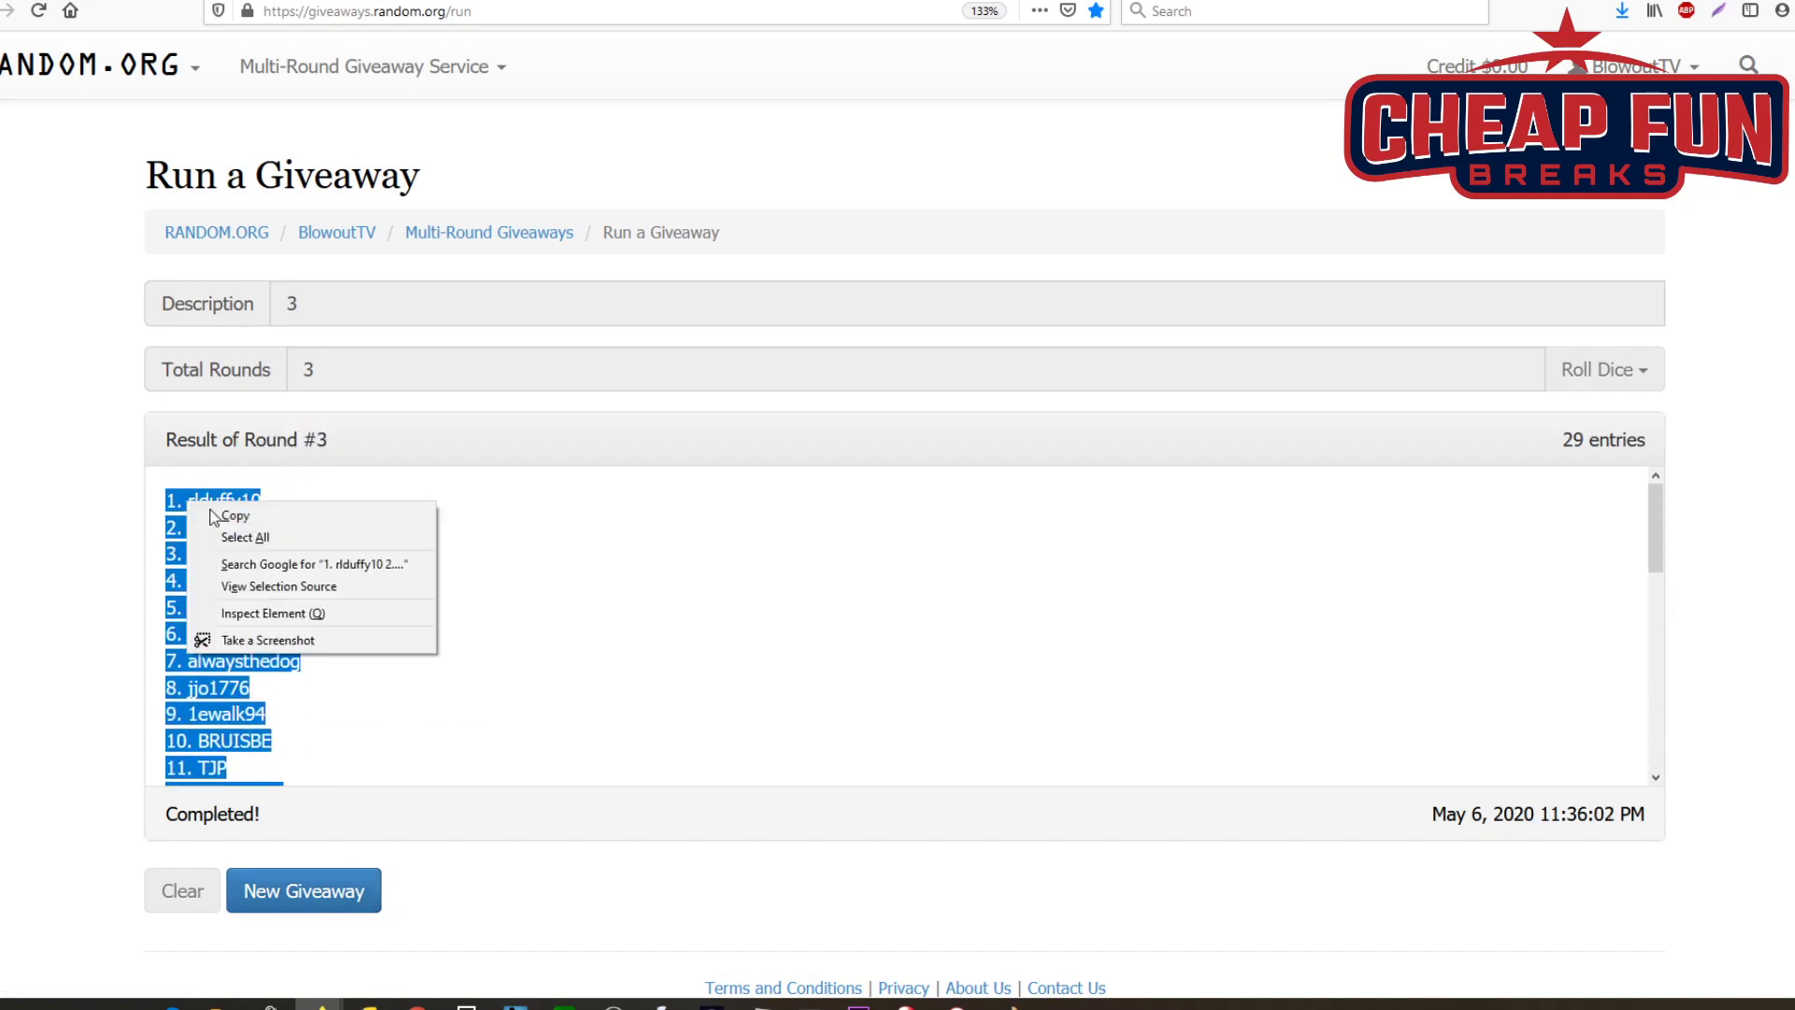
right_click(182, 492)
left_click(214, 516)
key("alt+Tab")
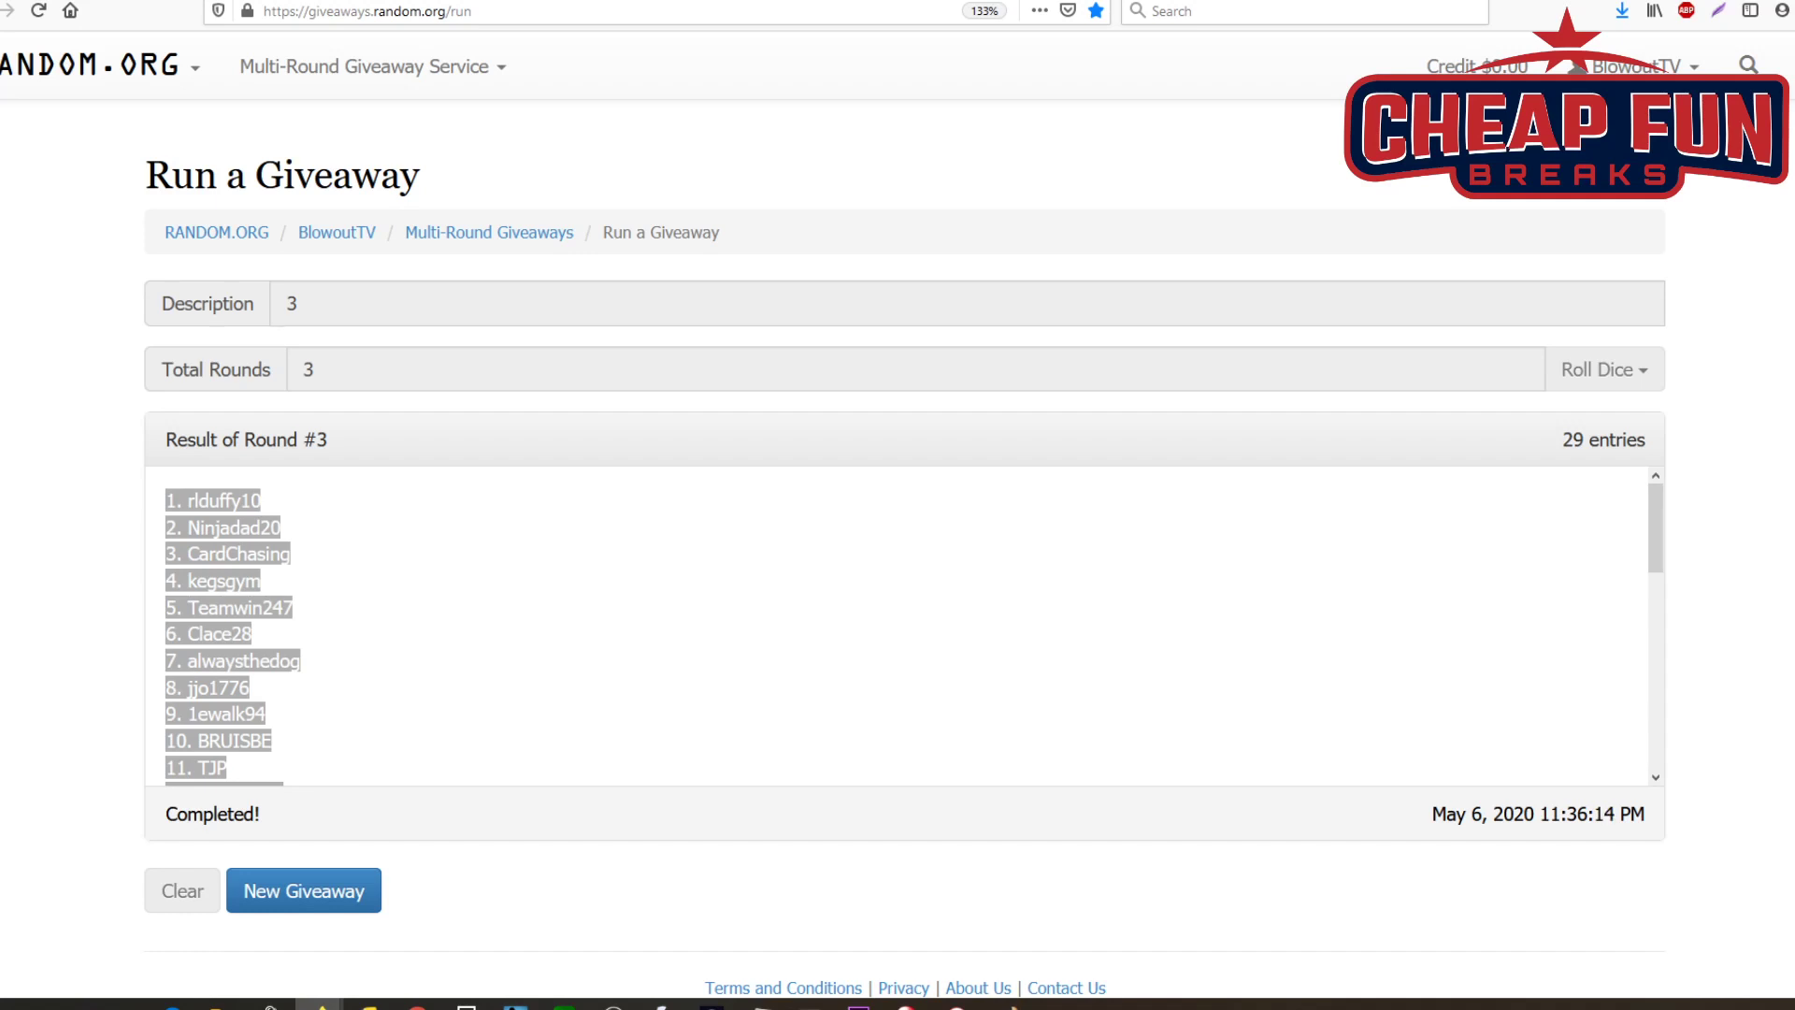
Step: Start a new giveaway with description 4, 3 total rounds and the copied participant list pasted as entries
left_click(322, 888)
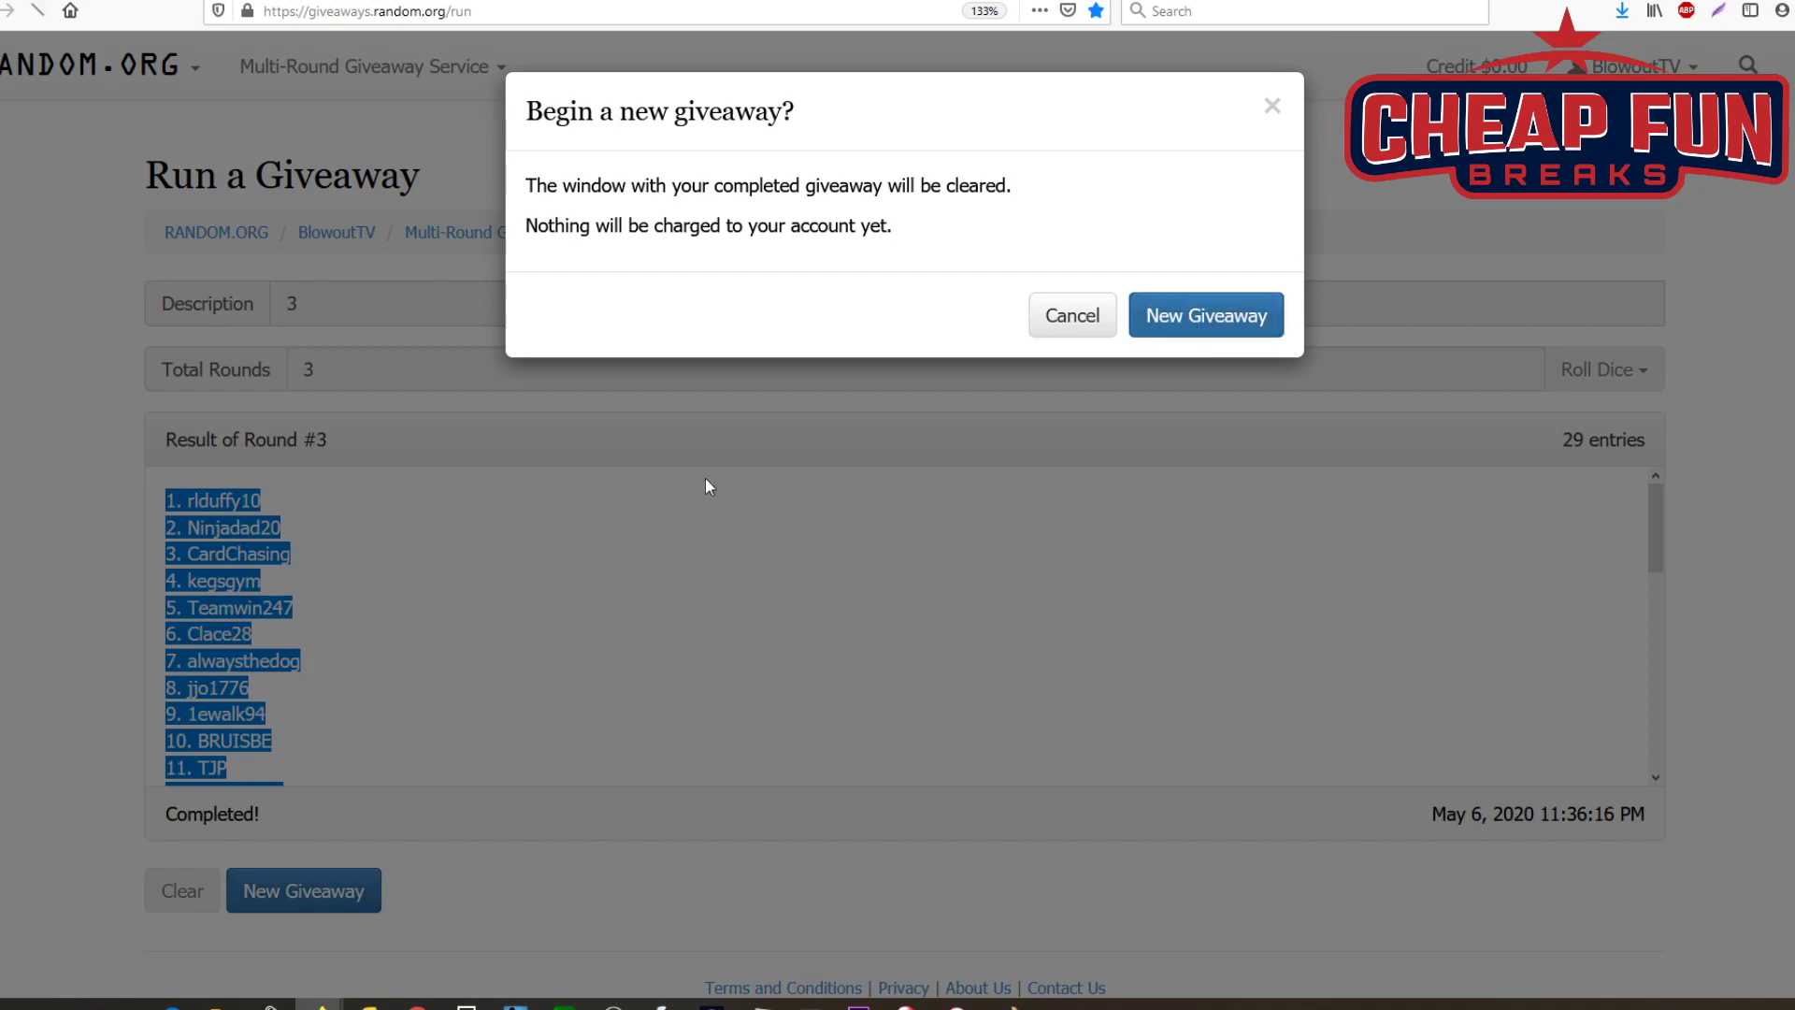
key("Return")
type("4")
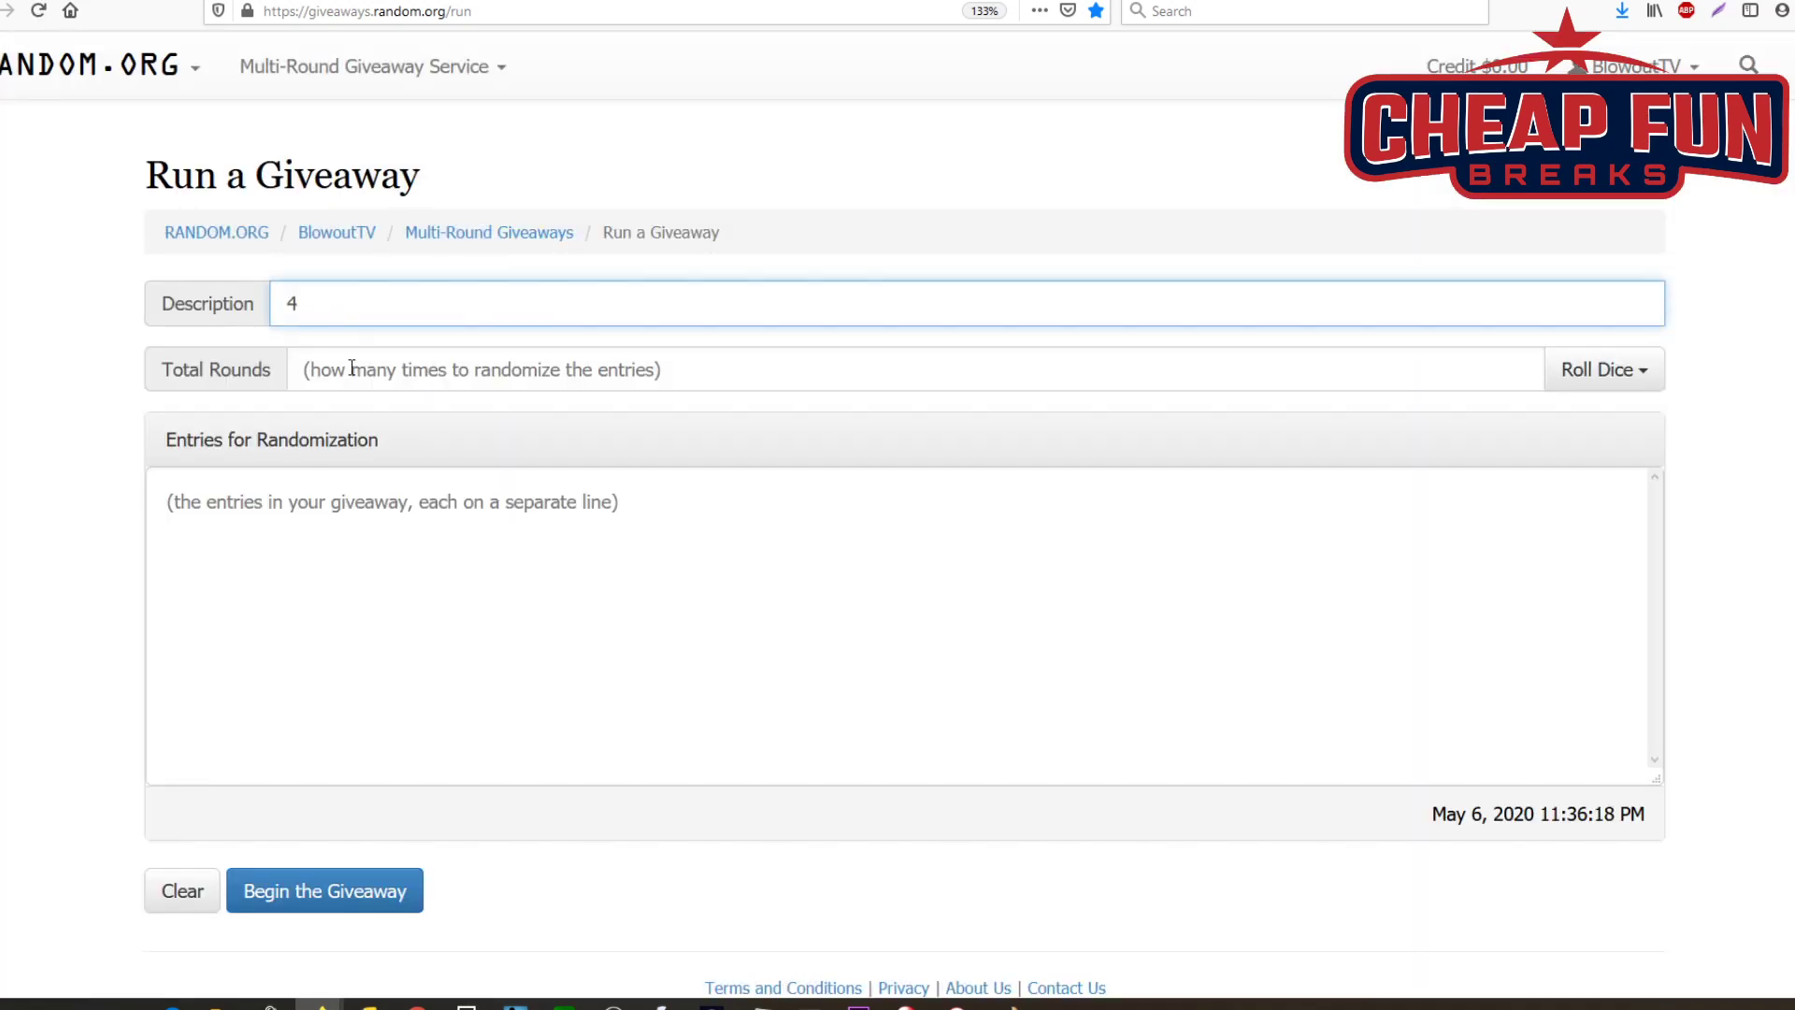
left_click(352, 367)
type("3")
right_click(250, 592)
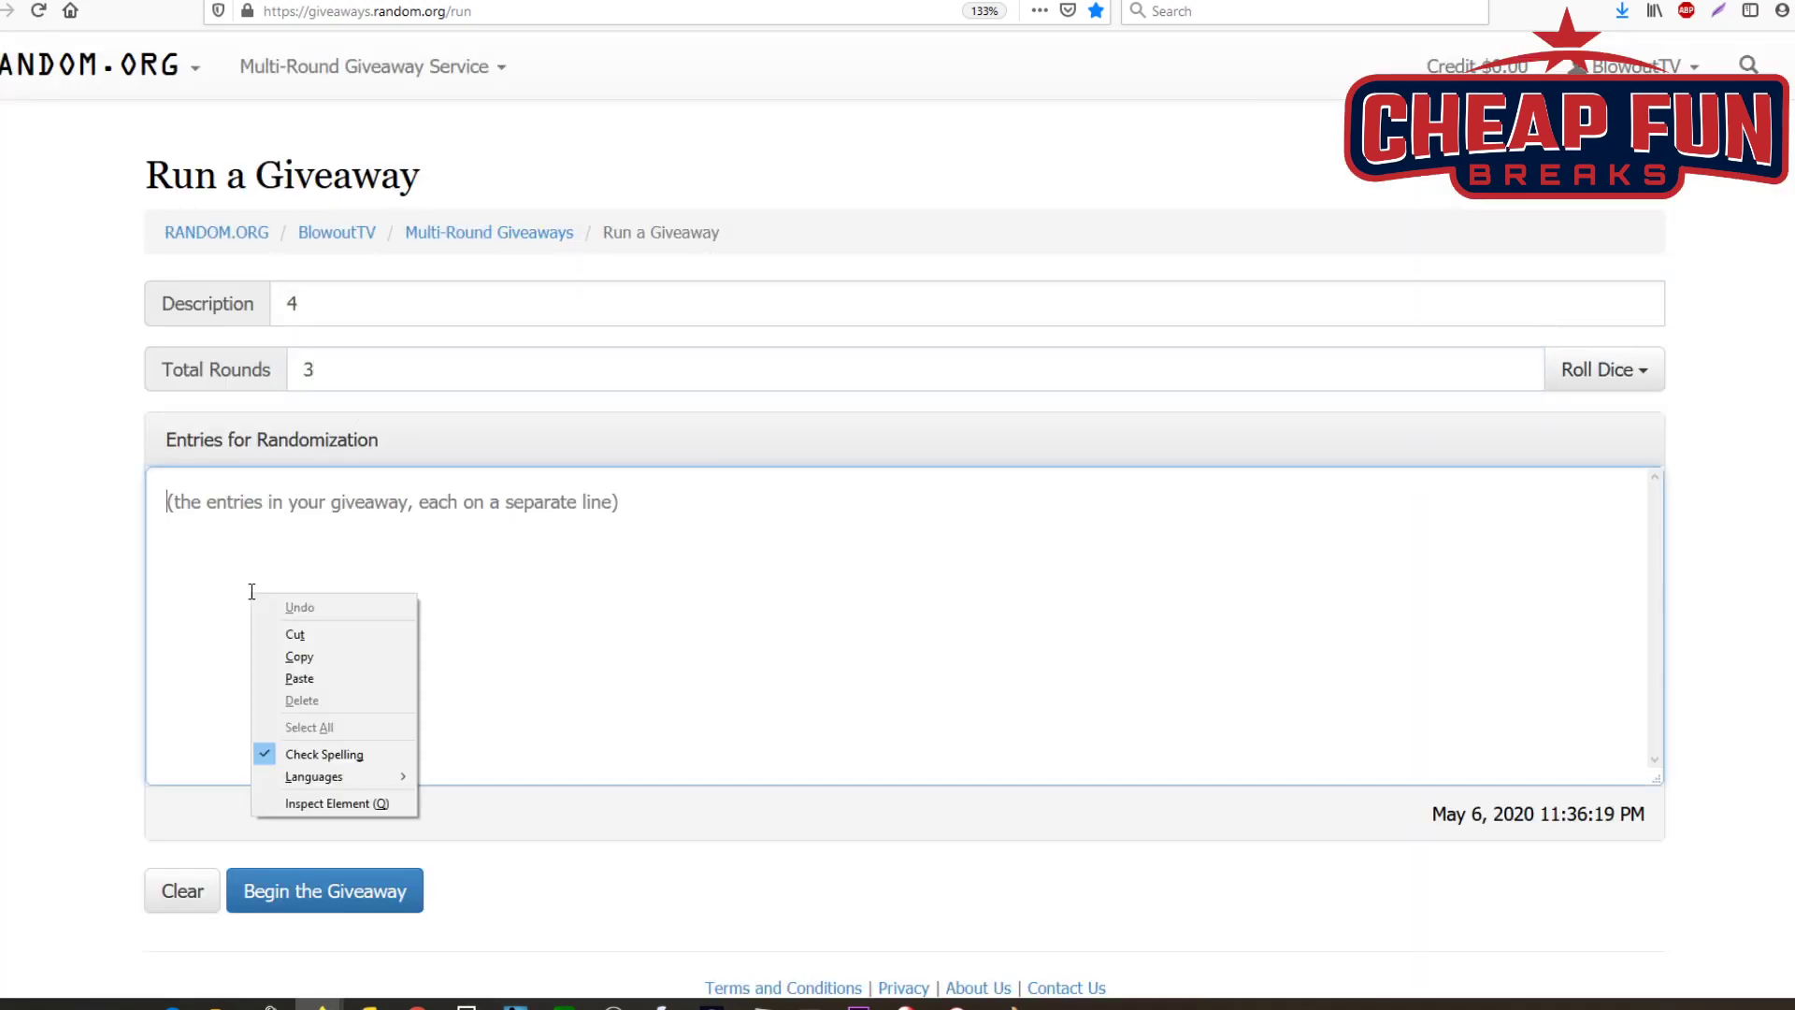
left_click(320, 678)
Step: Begin giveaway 4, confirm it, and randomize the entries through all three rounds
left_click(308, 890)
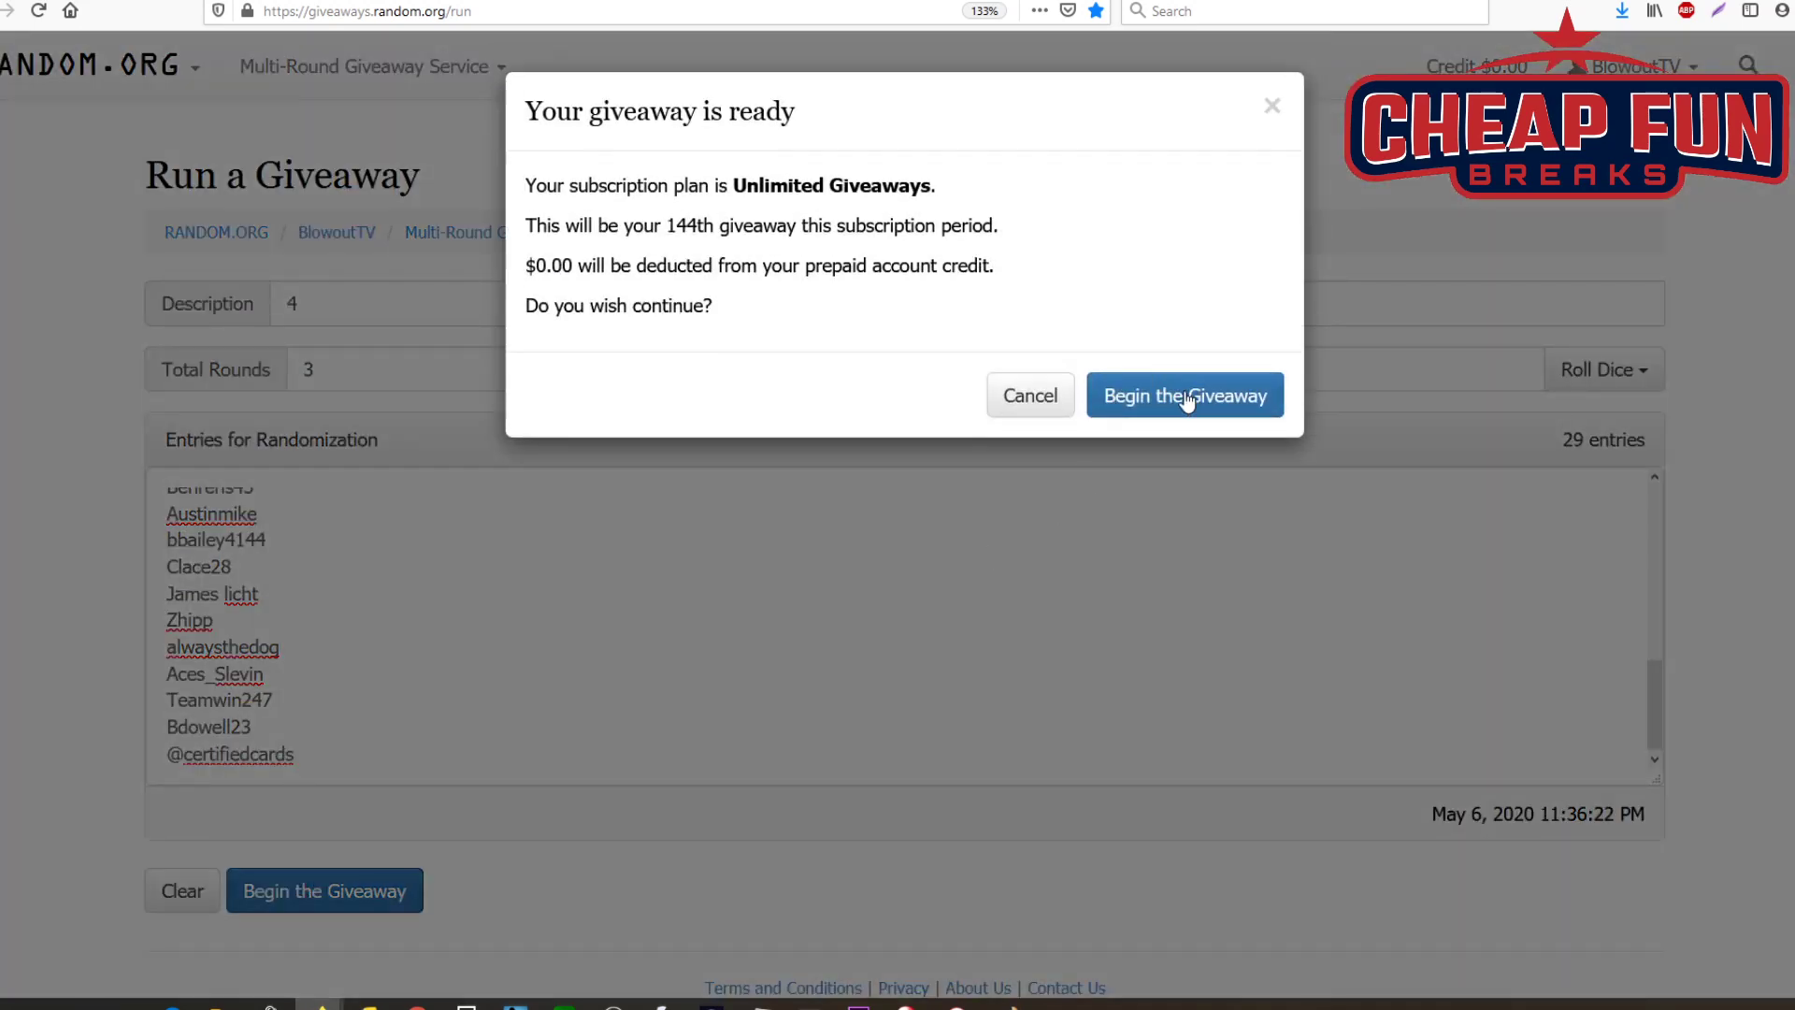
left_click(1185, 397)
left_click(310, 886)
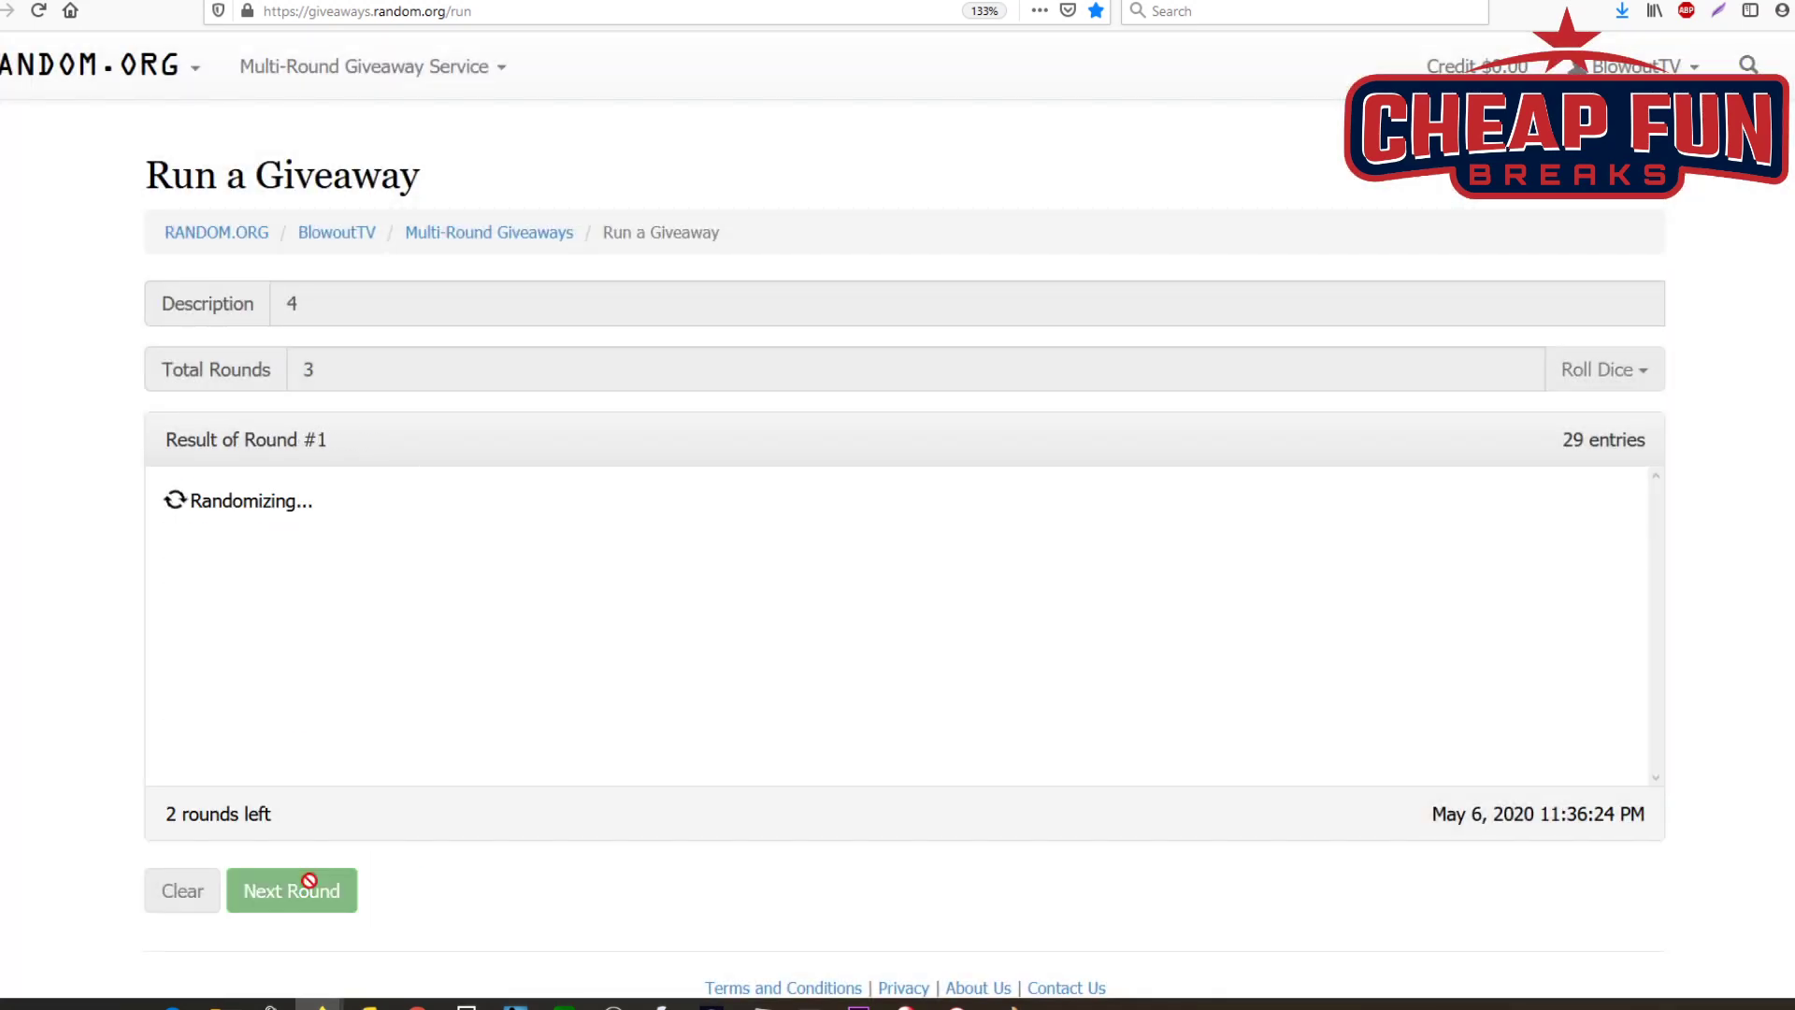
left_click(308, 888)
Step: Copy giveaway 4's complete final-round results, including the timestamp and verification code
scroll(322, 578, "down", 5)
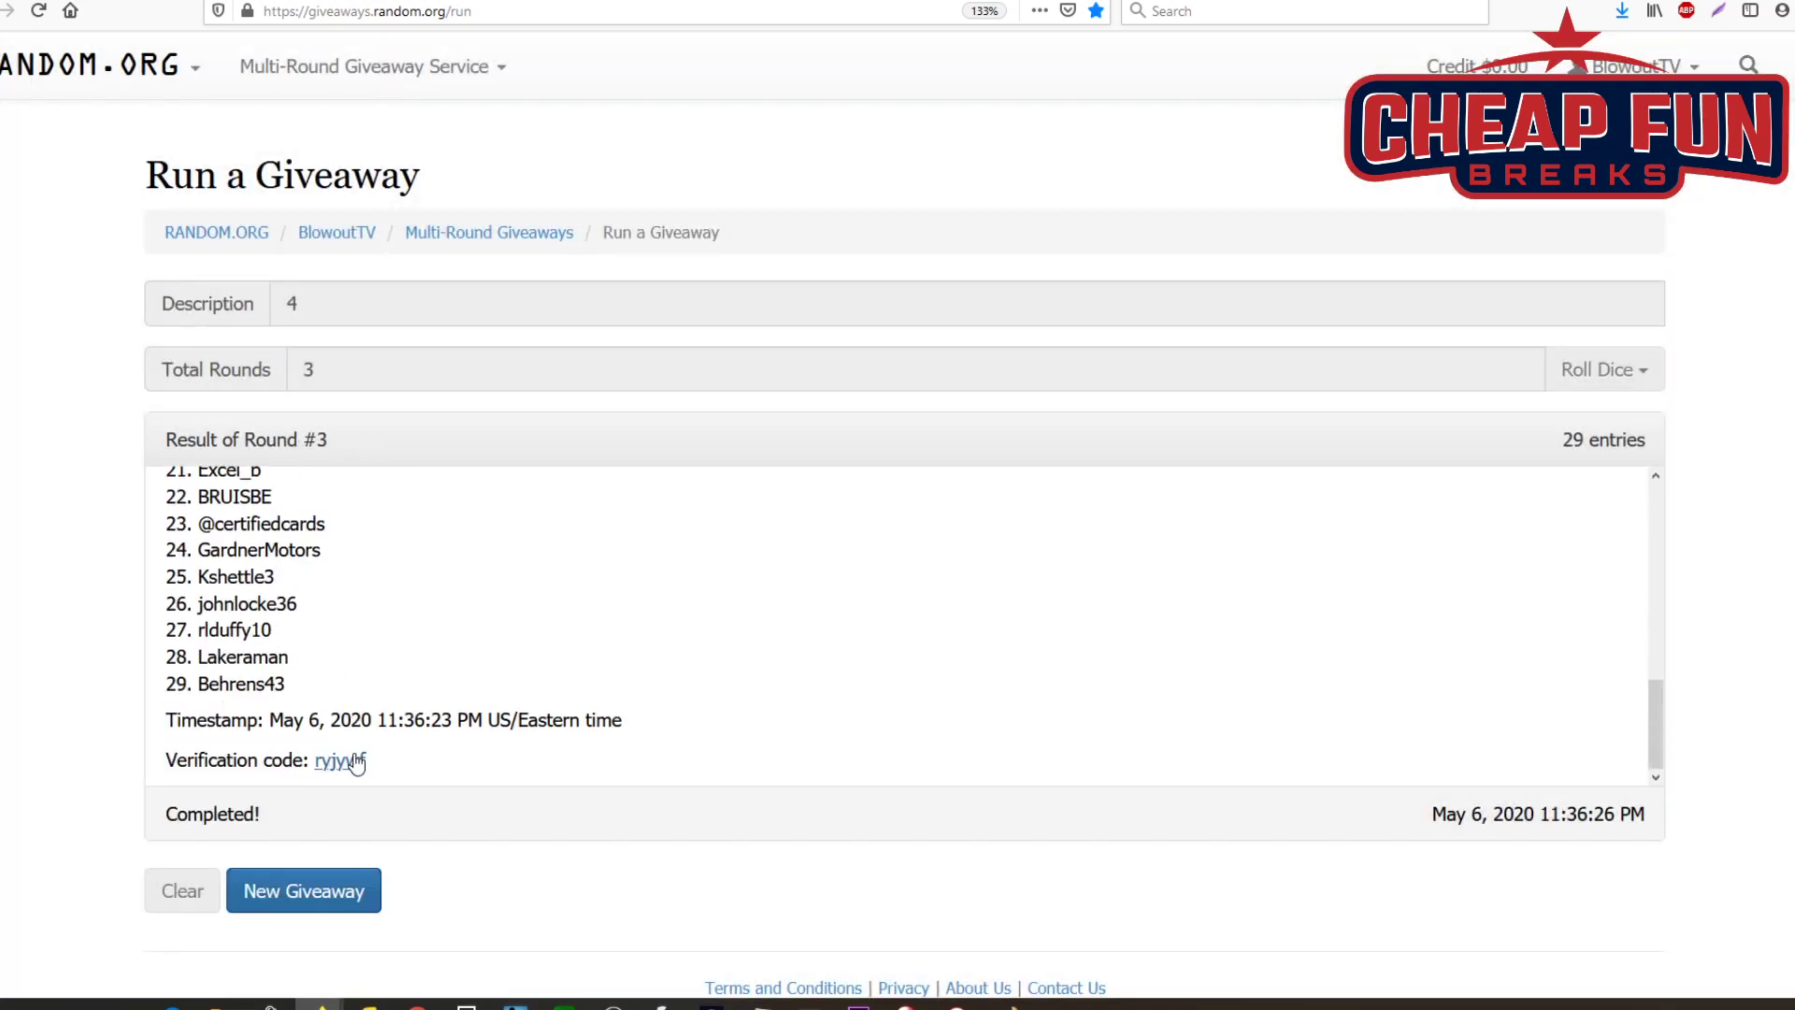
left_click_drag(392, 762, 180, 503)
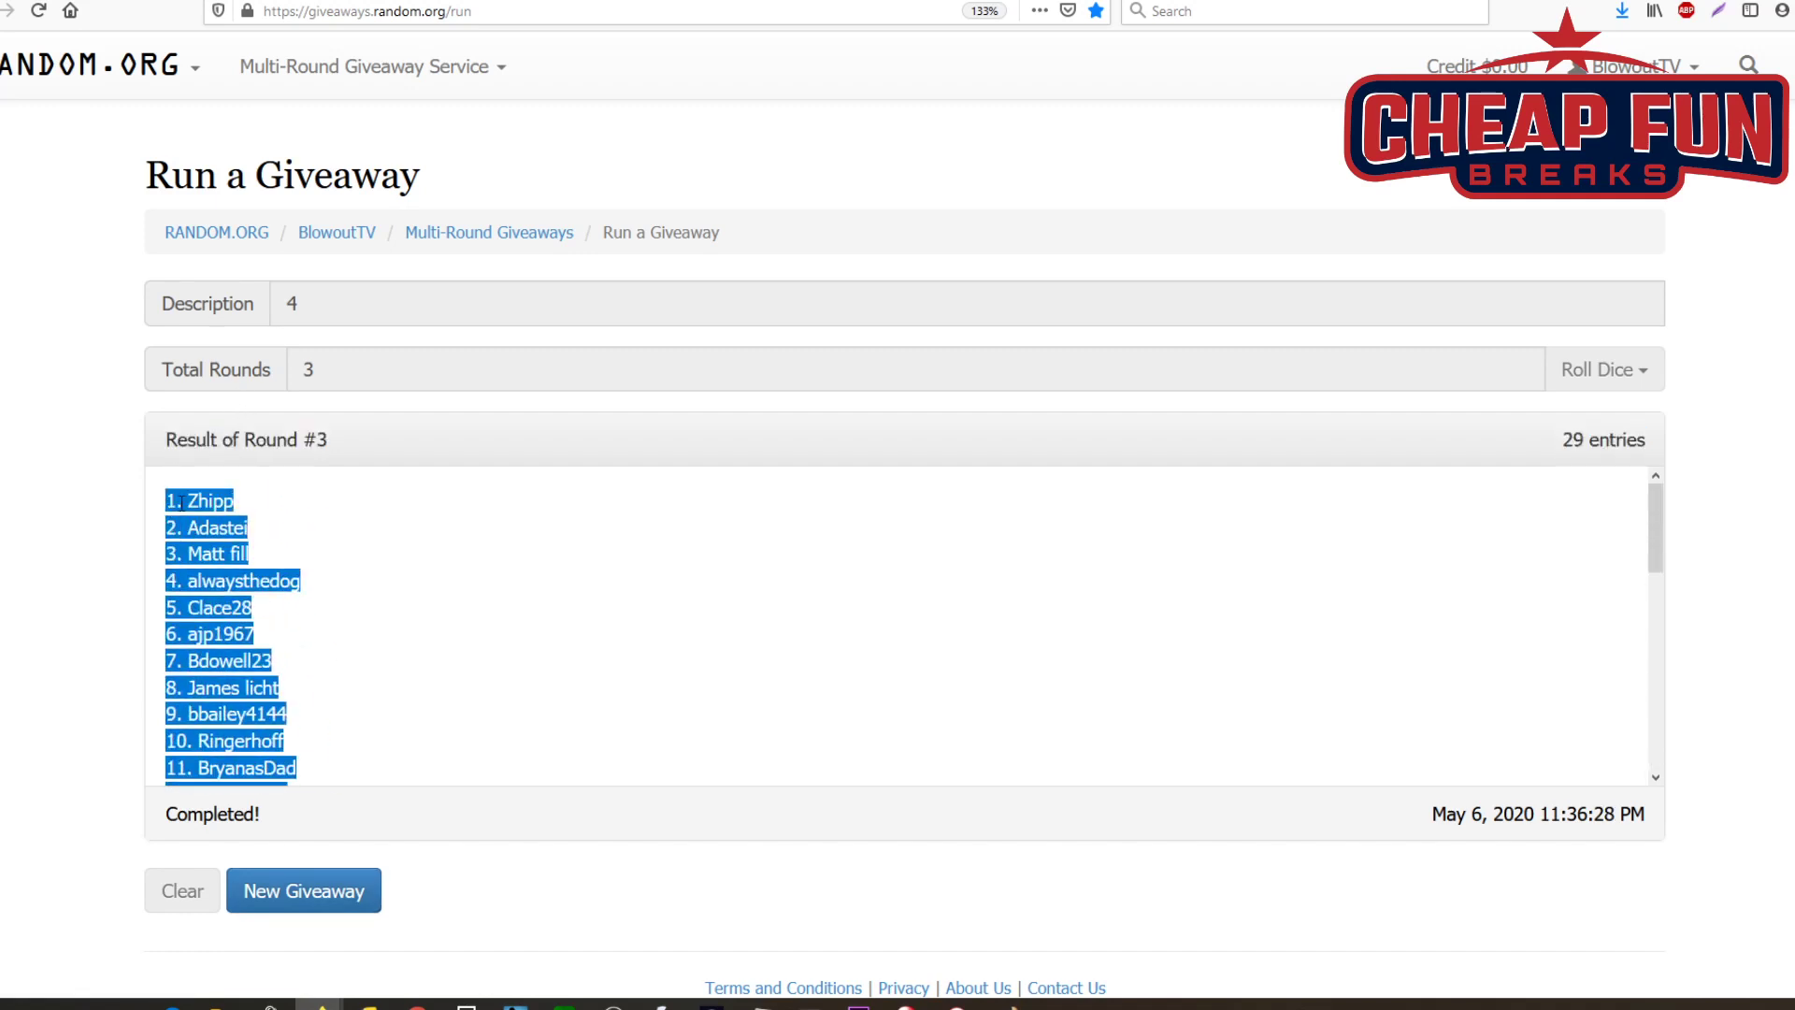
right_click(183, 502)
left_click(233, 514)
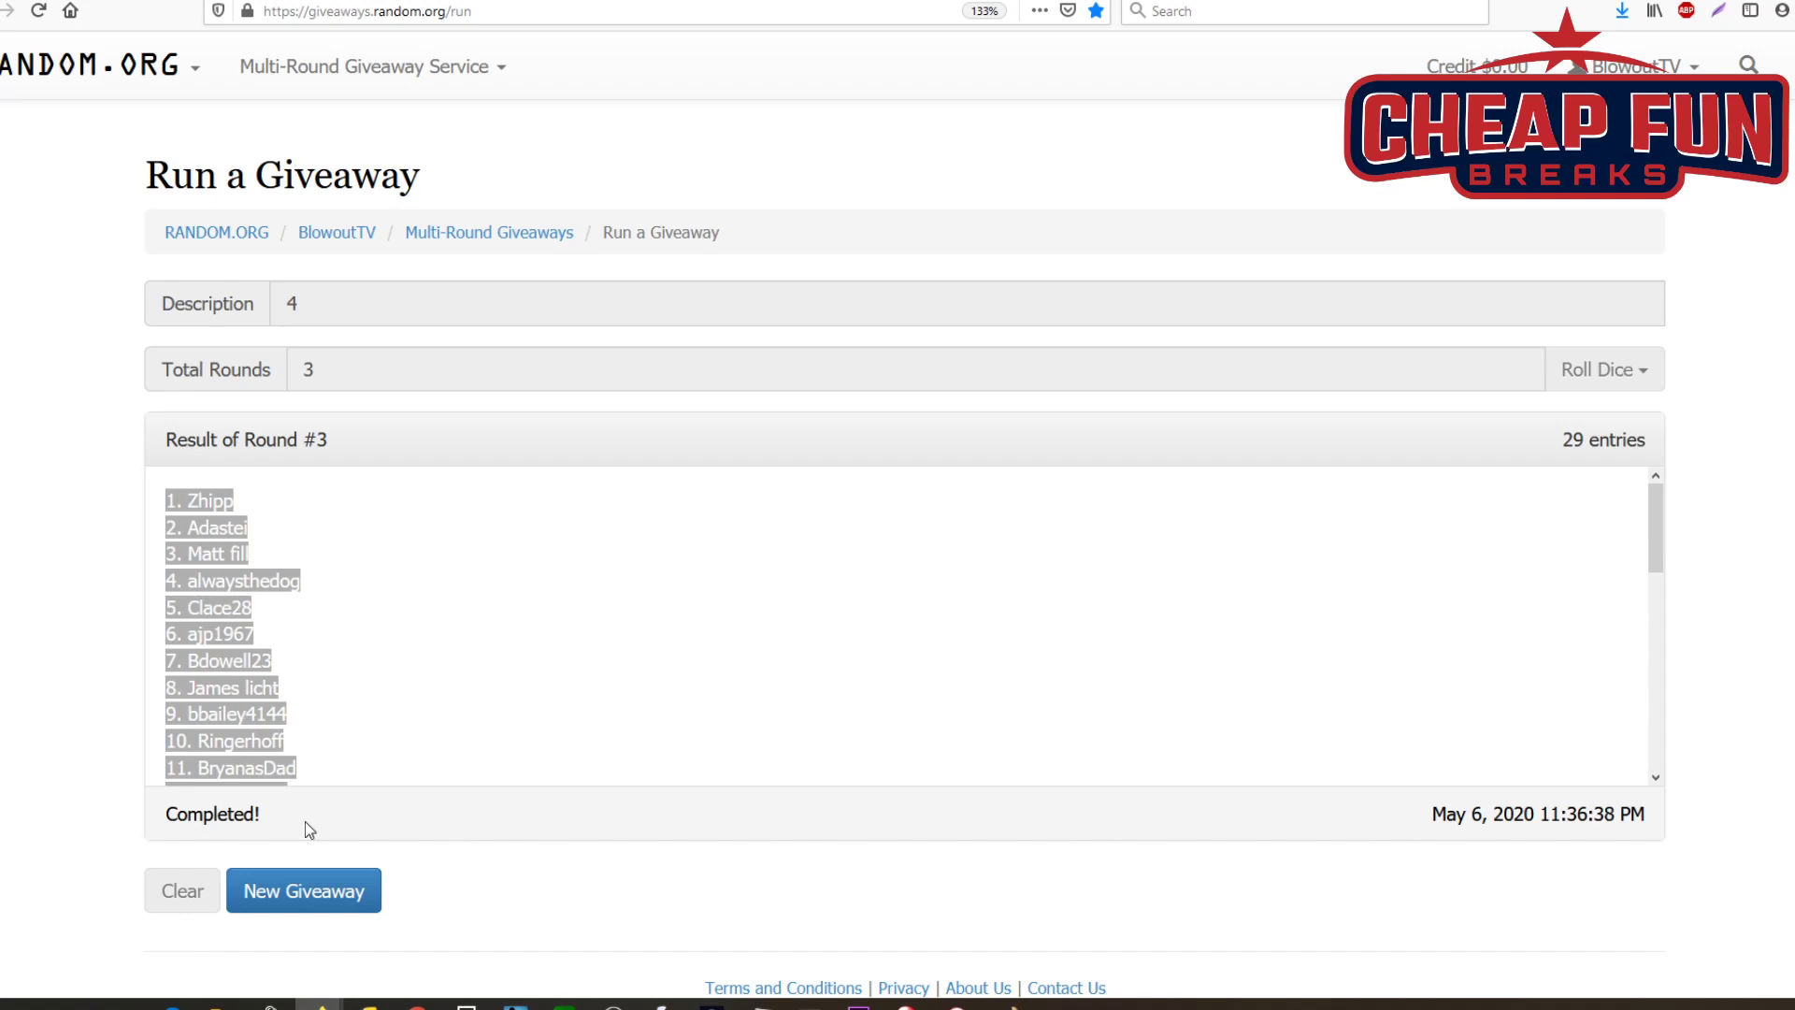
Step: Start a new giveaway with description 5, 3 total rounds and the copied participant list pasted as entries
left_click(271, 889)
left_click(1194, 332)
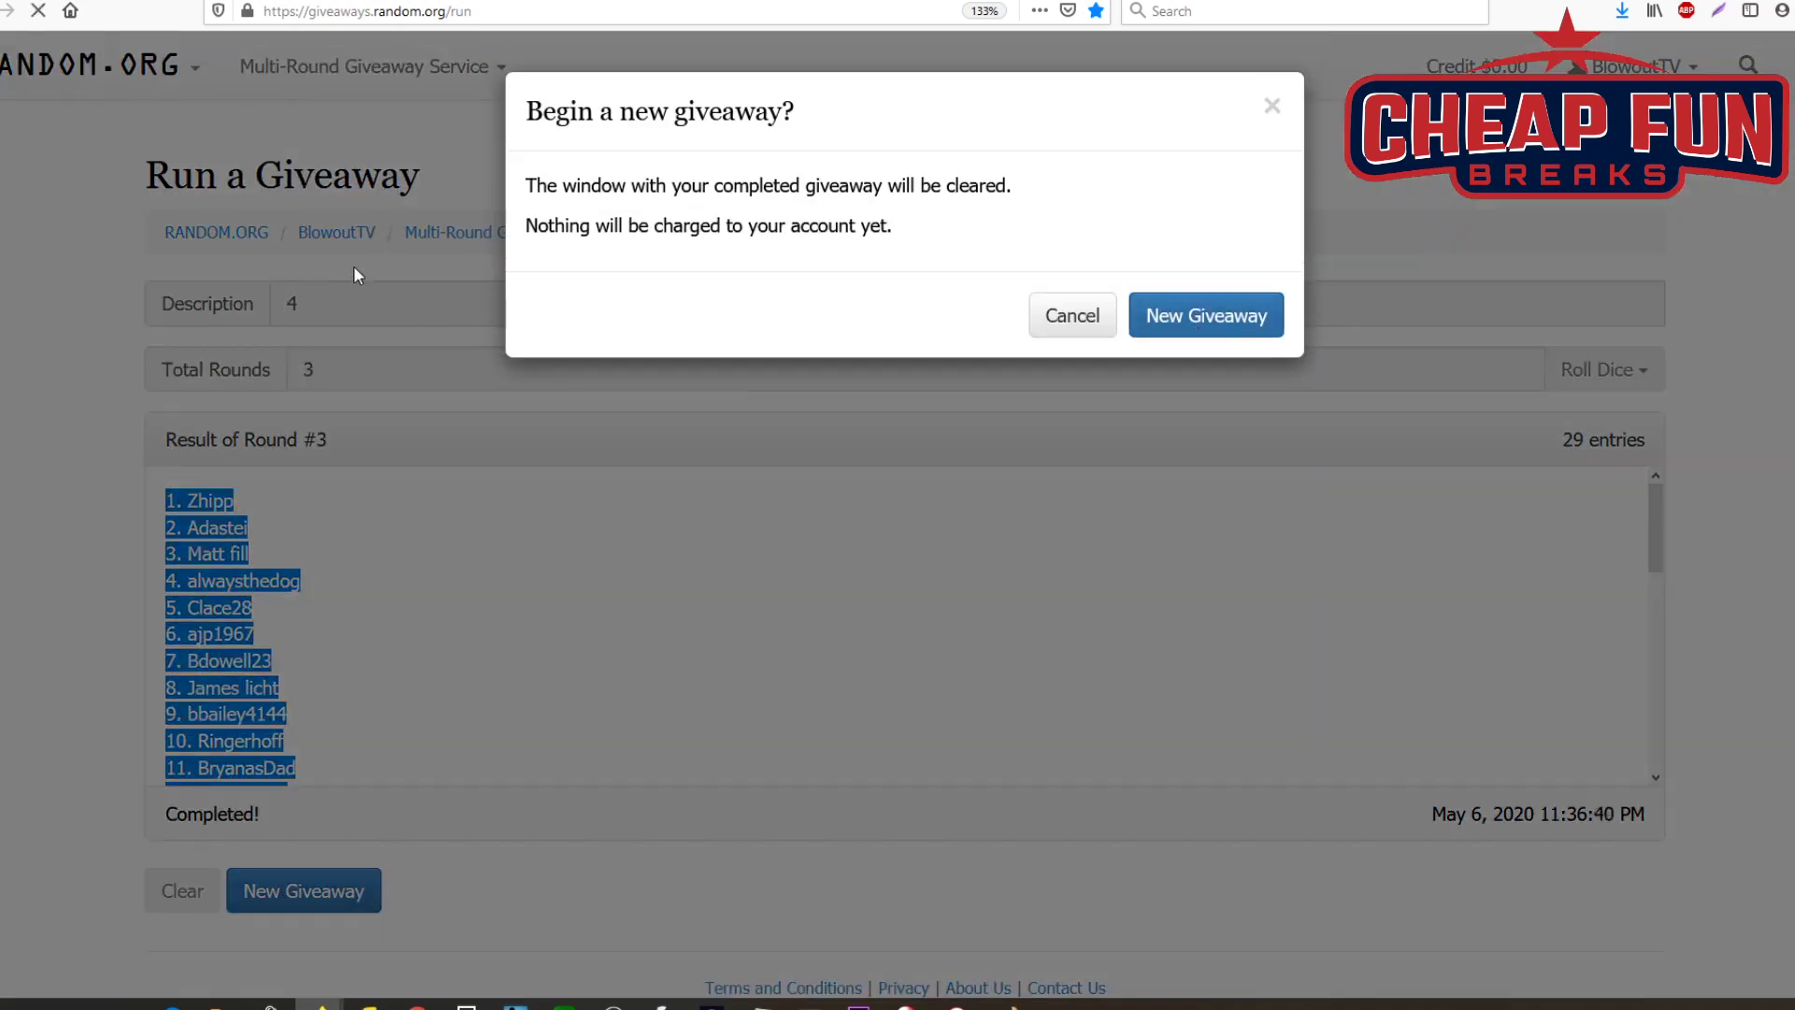
left_click(323, 314)
type("5")
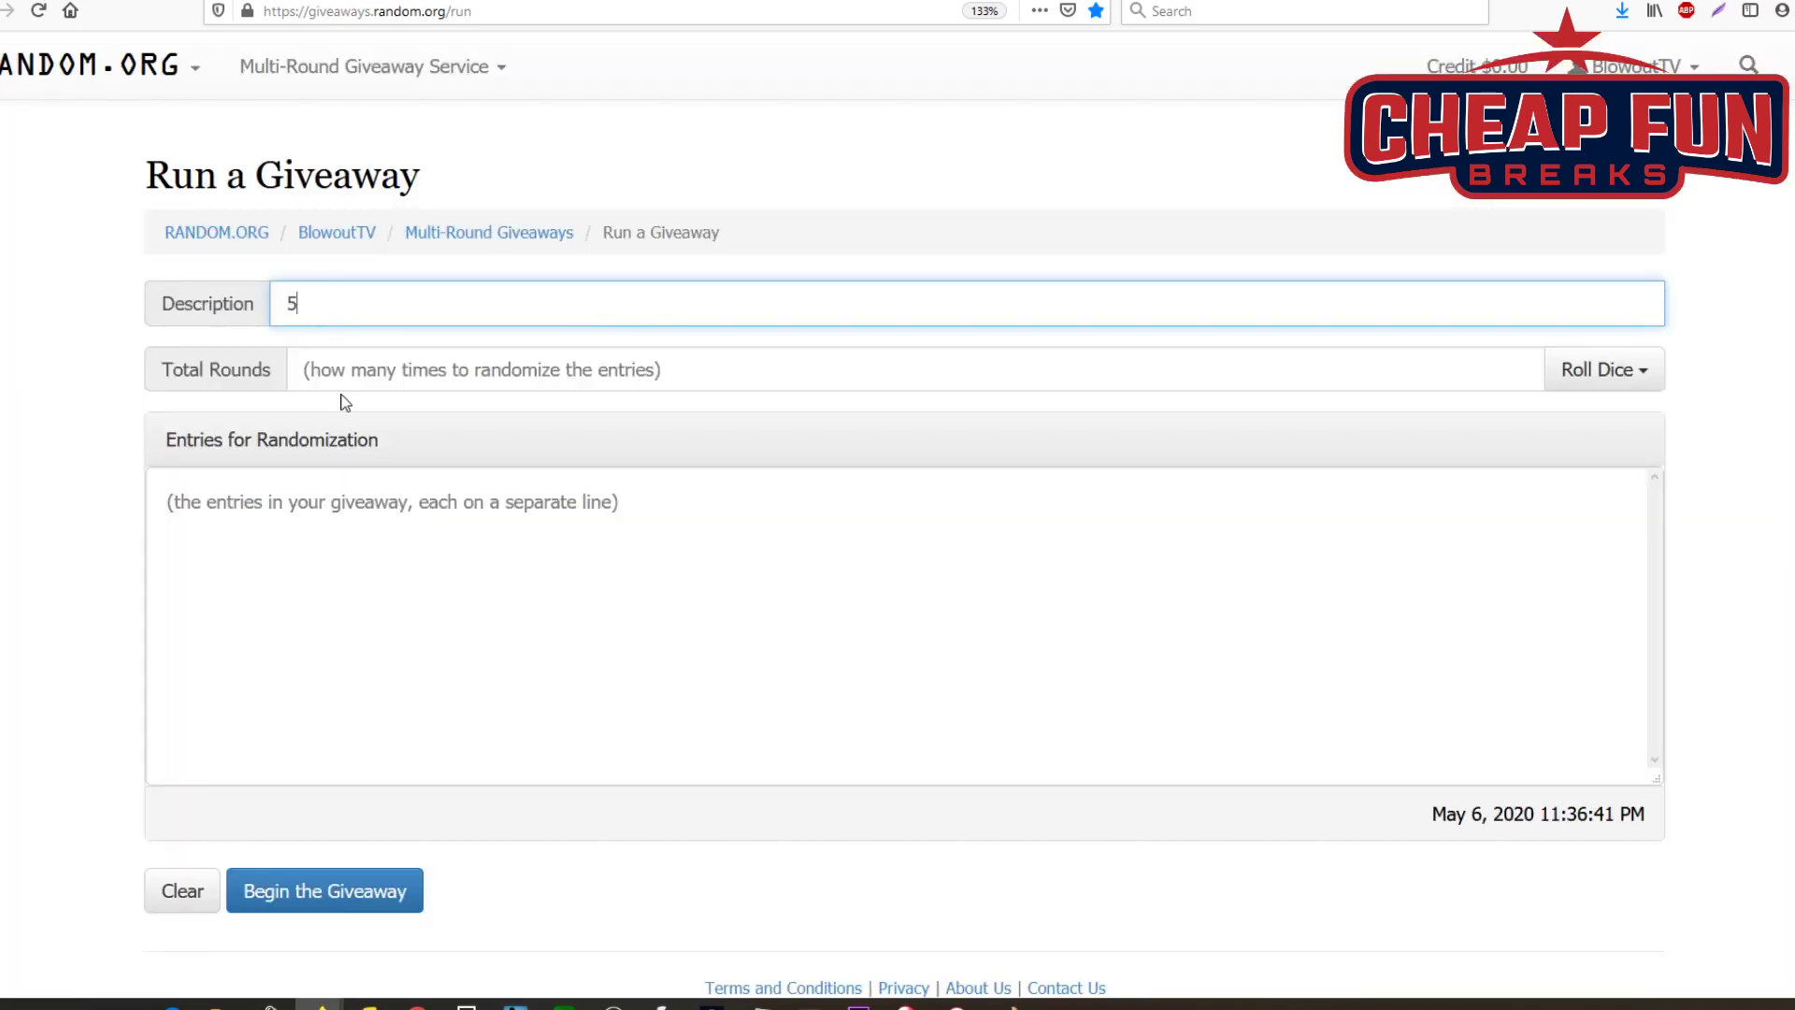
left_click(342, 379)
type("3")
right_click(263, 517)
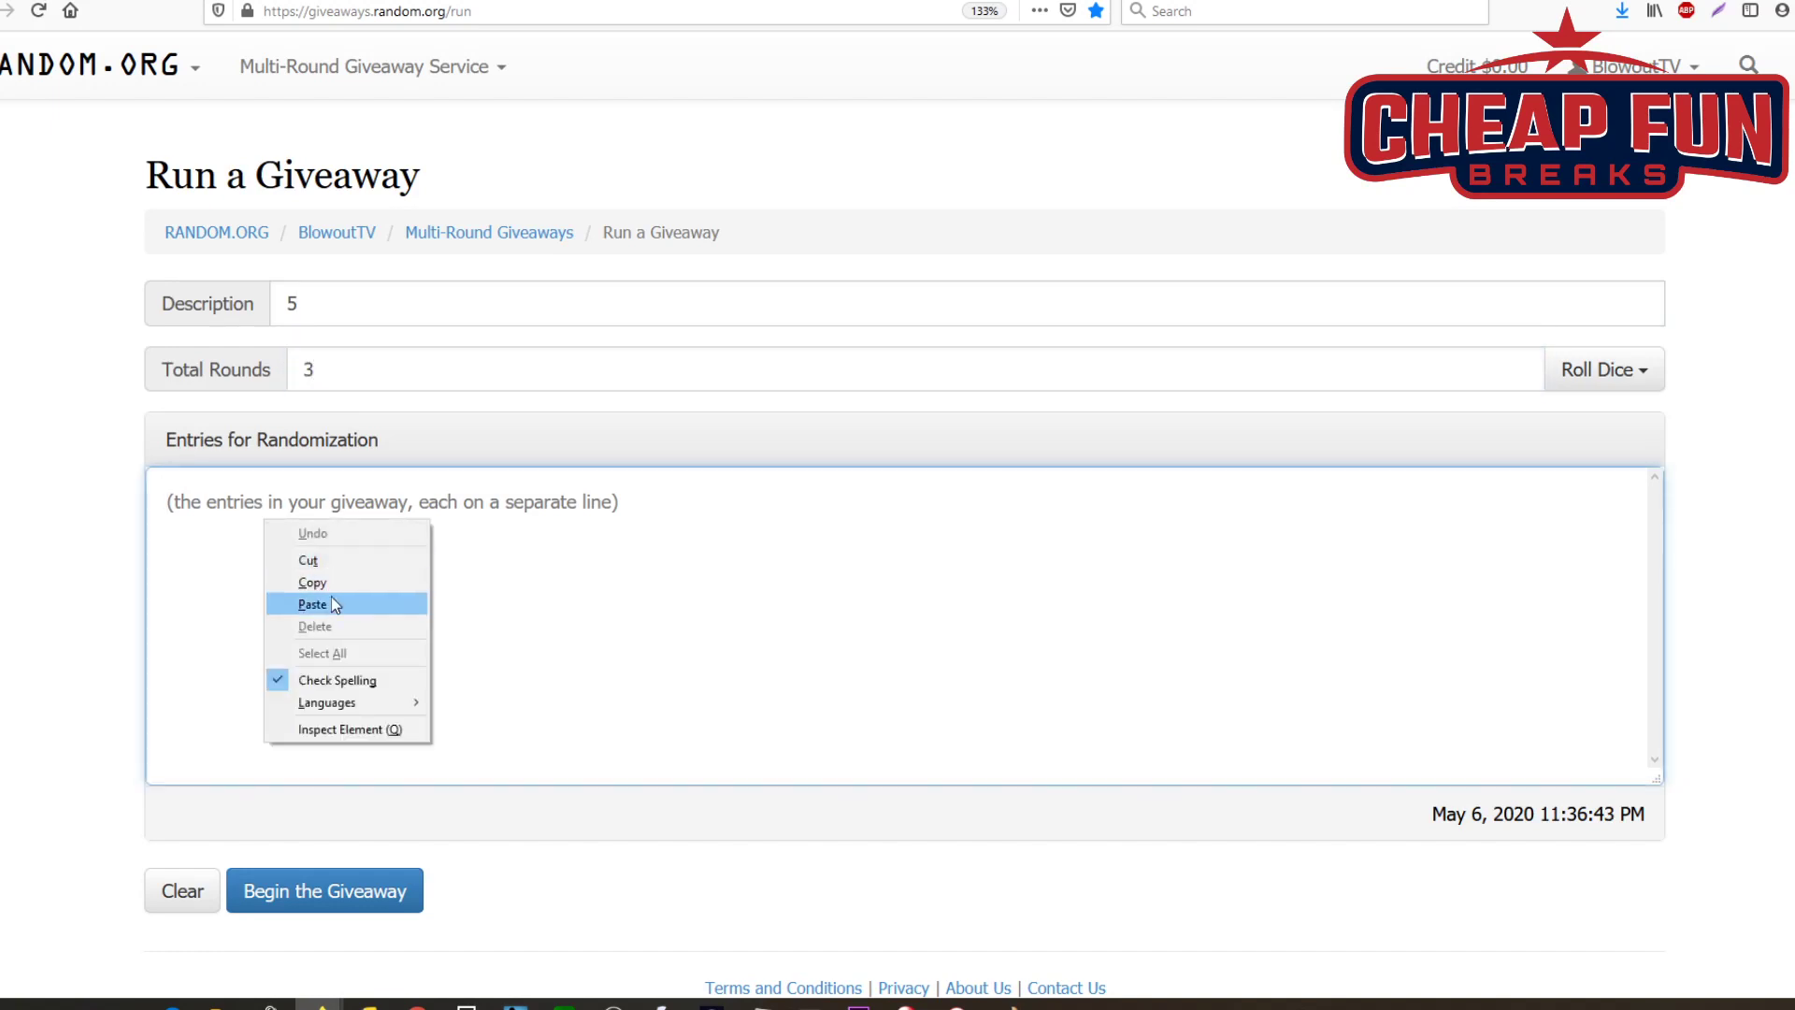
left_click(331, 597)
Step: Begin giveaway 5, confirm it, and randomize the entries through all three rounds
left_click(289, 899)
left_click(1181, 408)
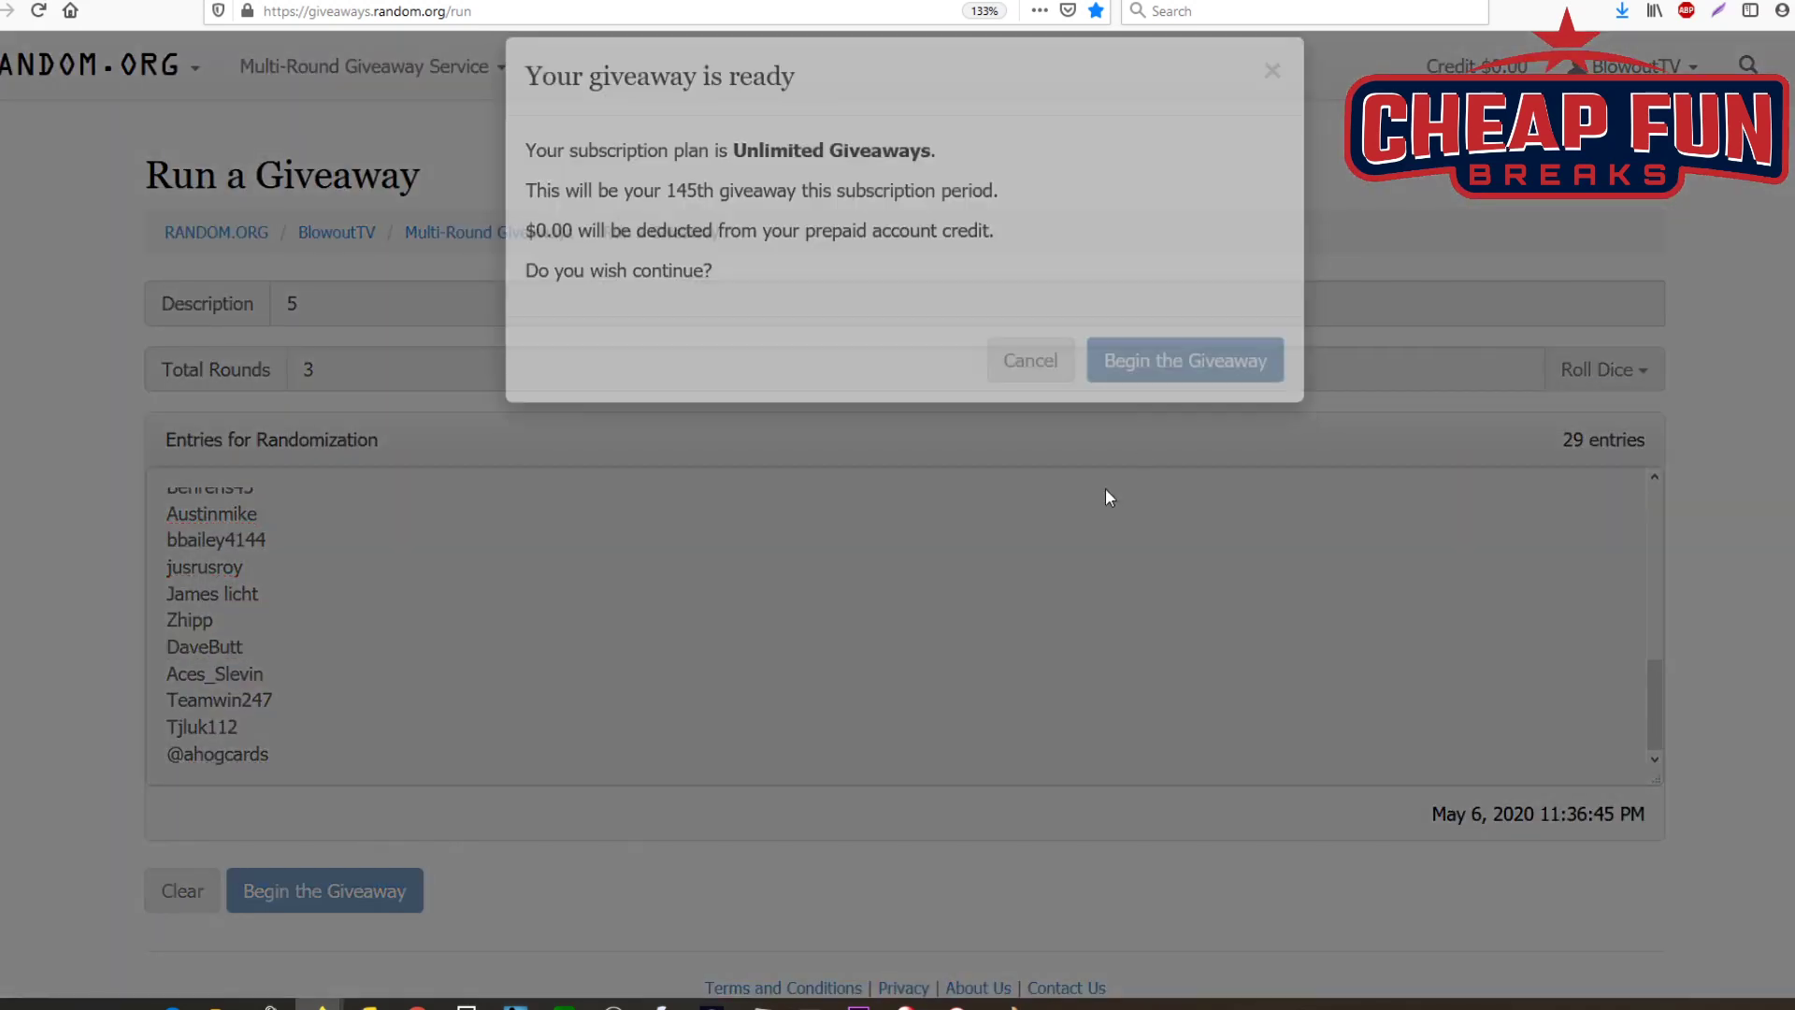
left_click(273, 894)
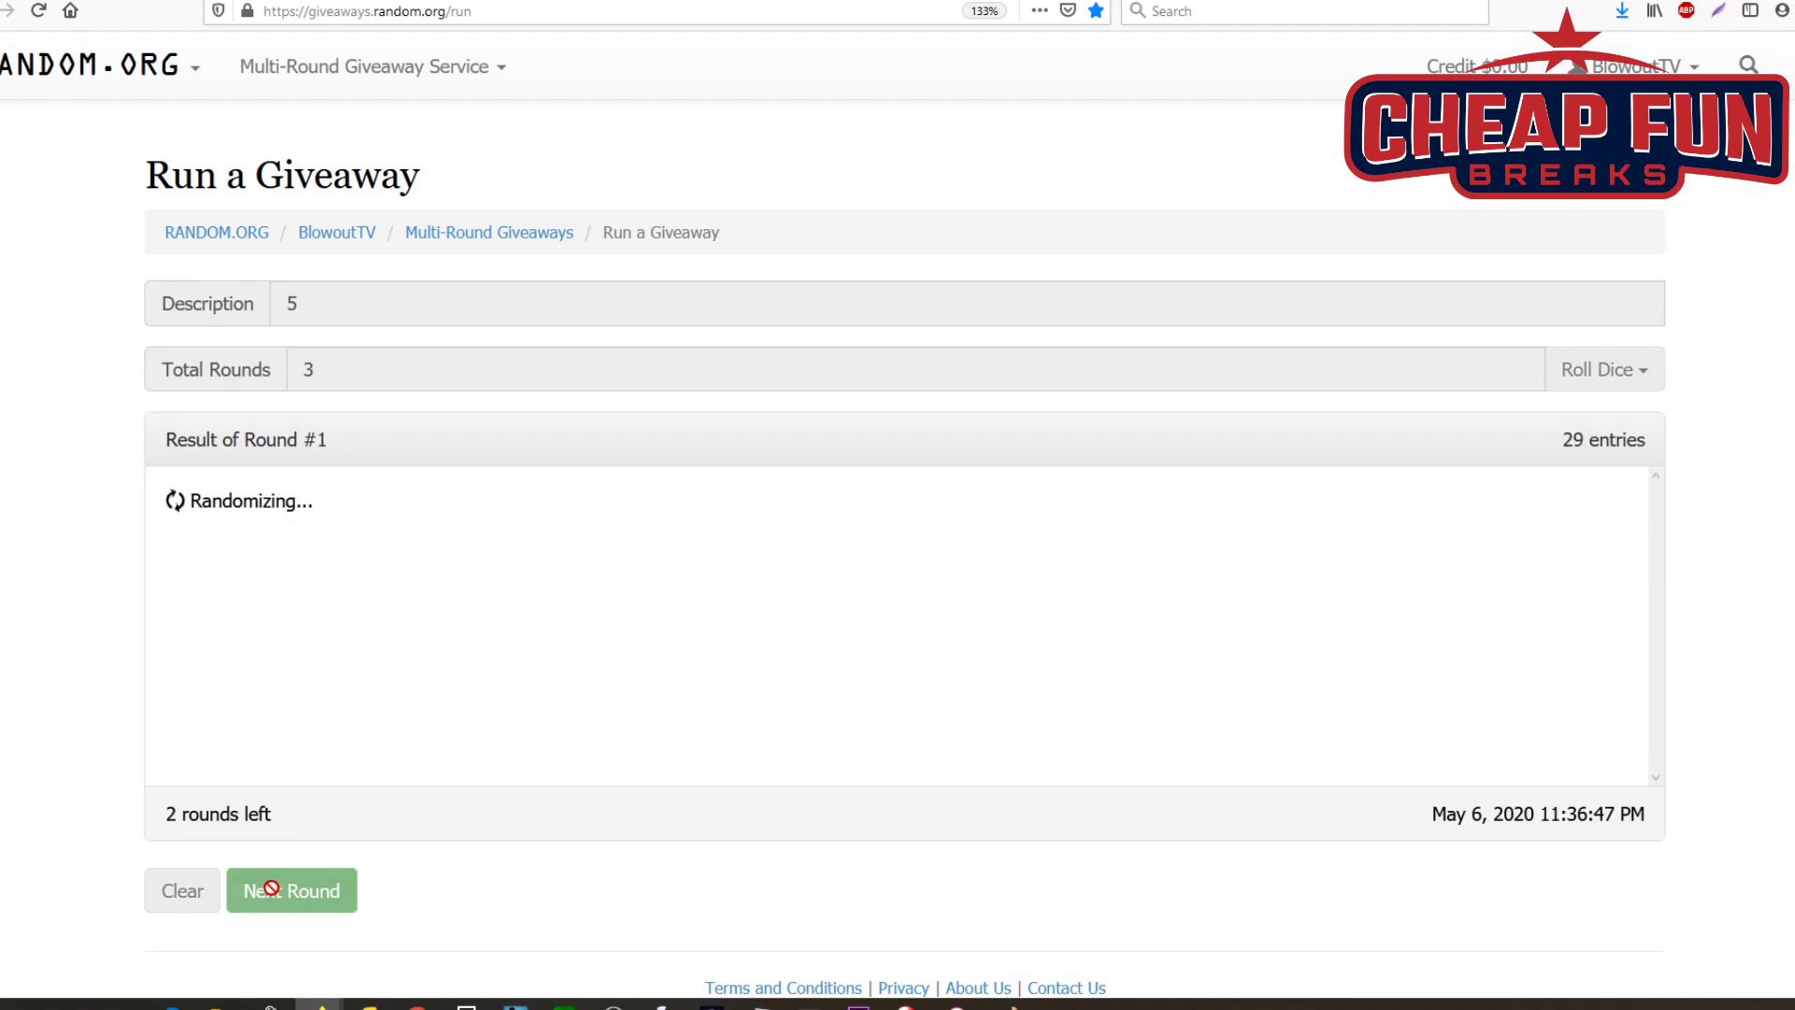
left_click(273, 891)
Step: Copy giveaway 5's complete final-round results down to the verification code and switch to the other window
scroll(374, 692, "down", 5)
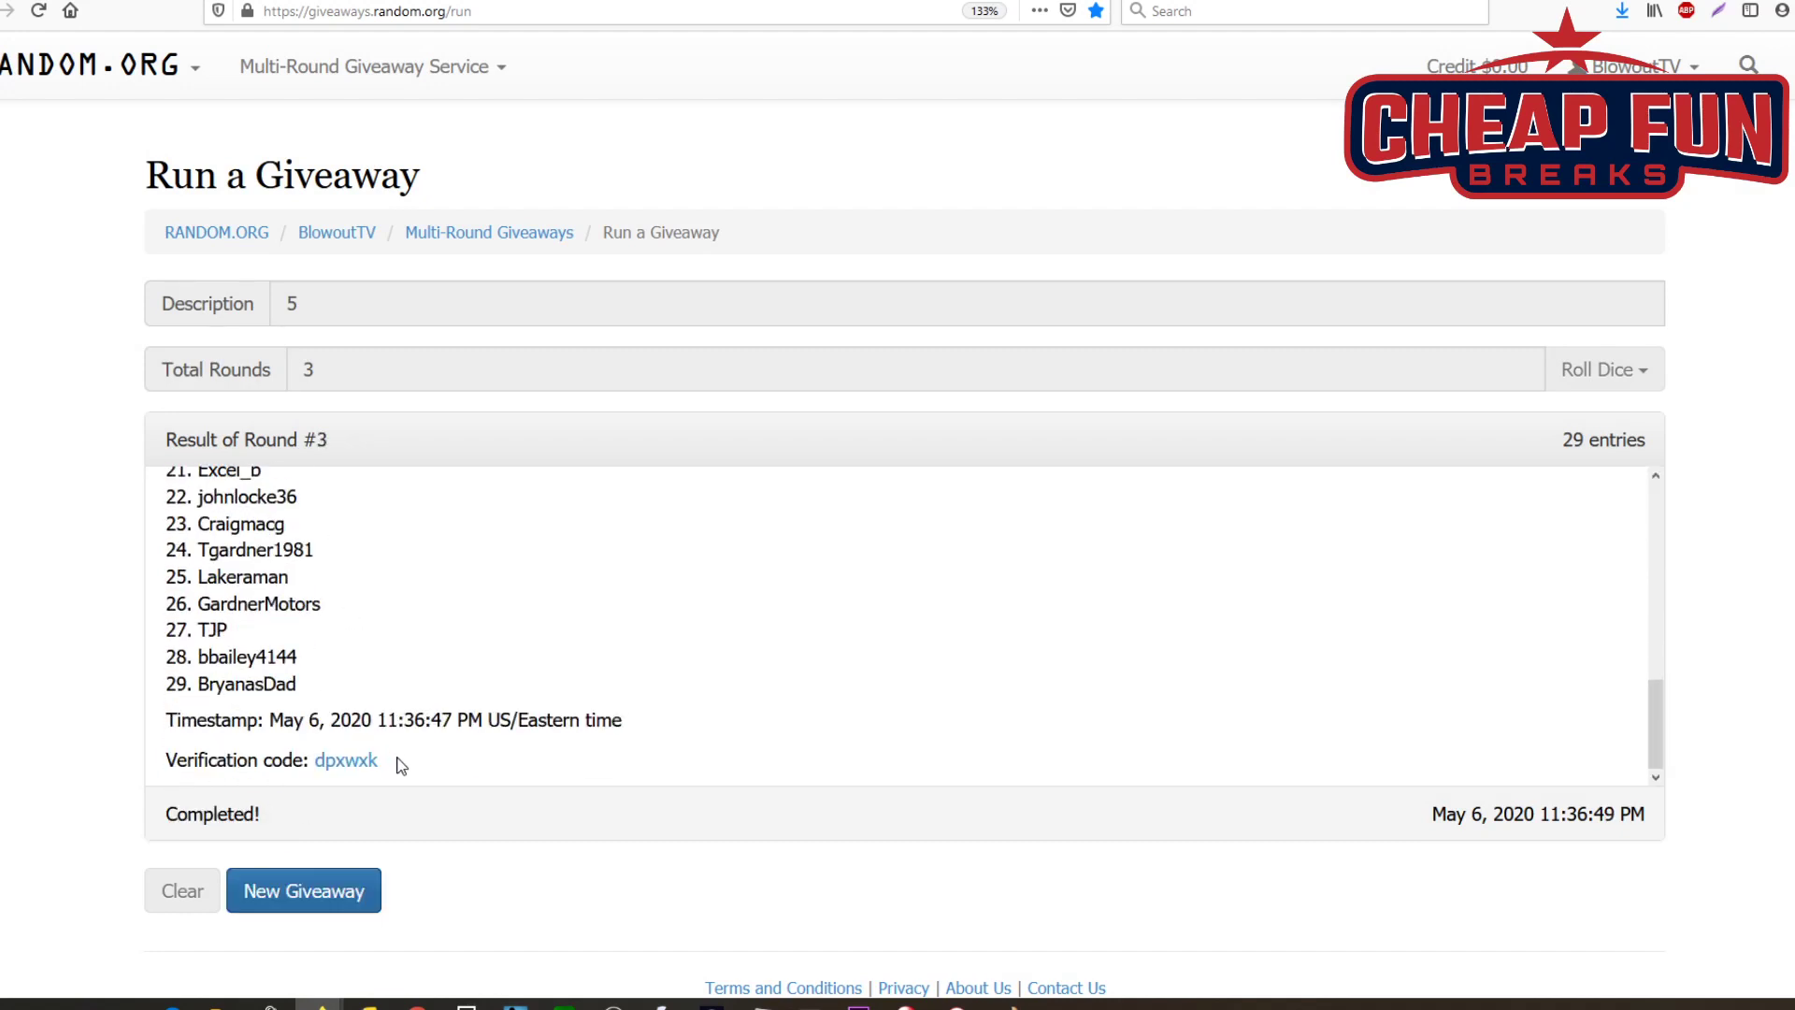
left_click_drag(397, 761, 171, 500)
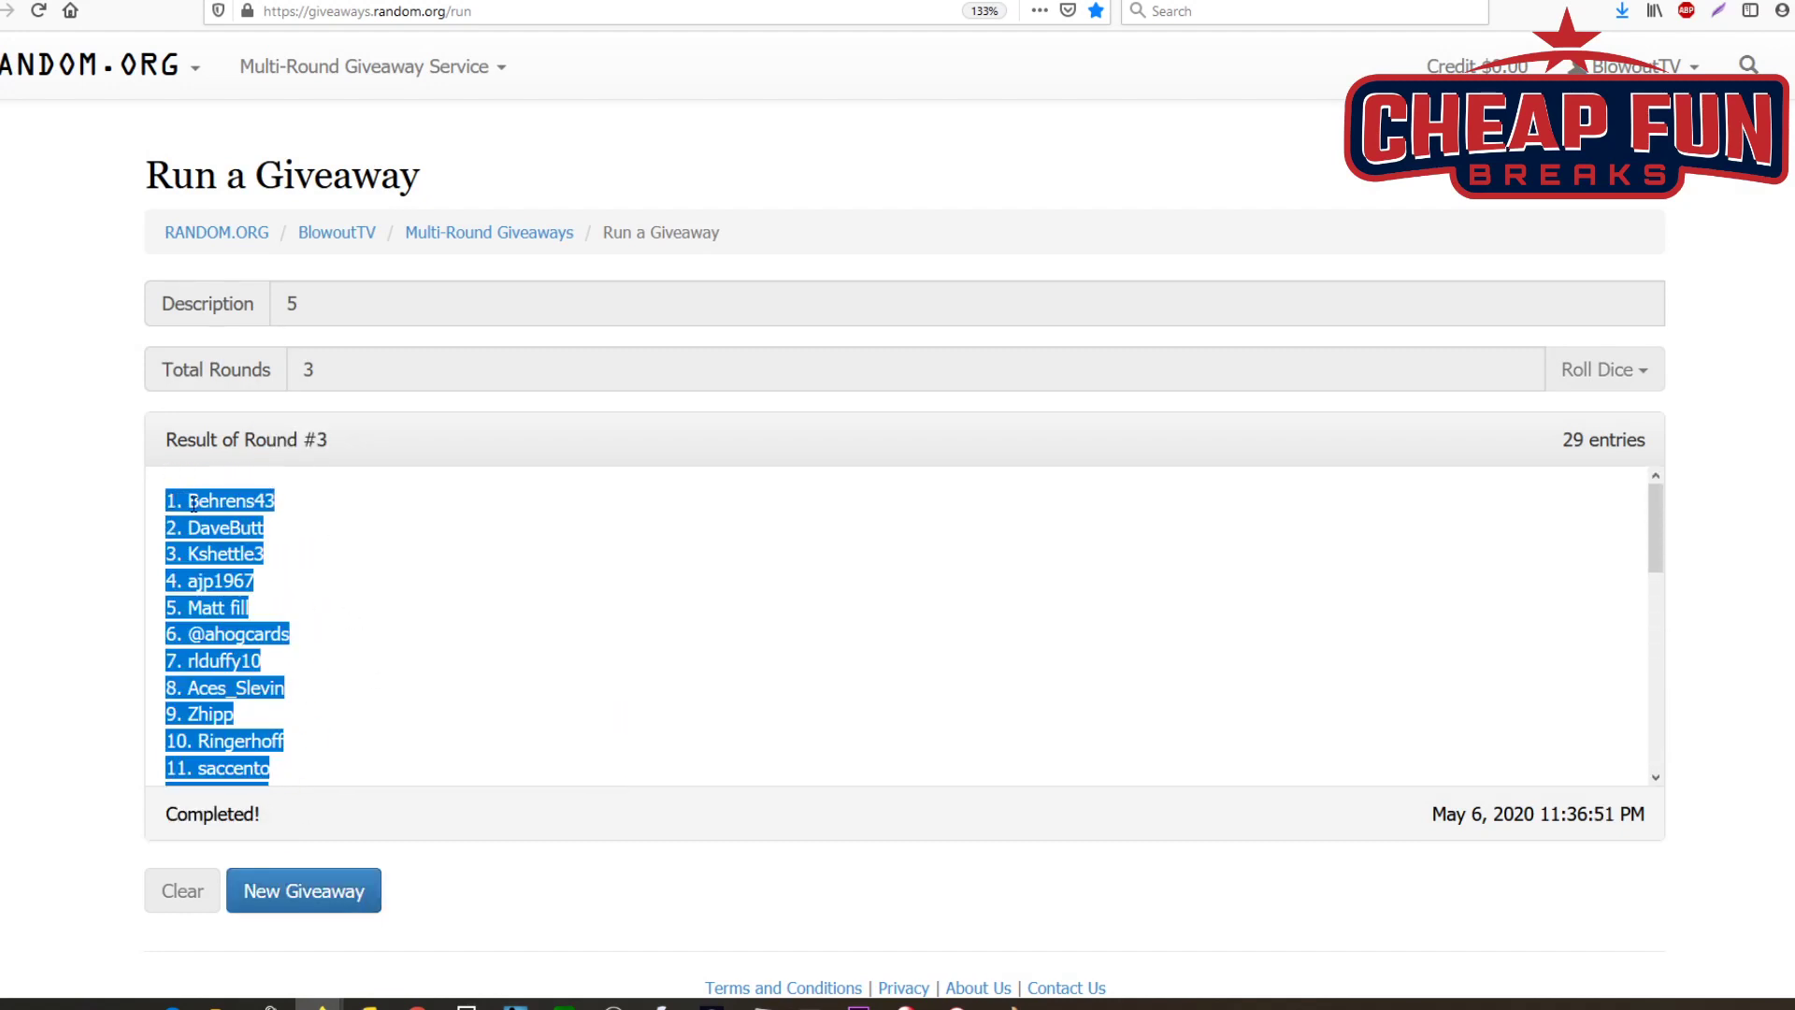
right_click(194, 504)
left_click(273, 526)
key("alt+Tab")
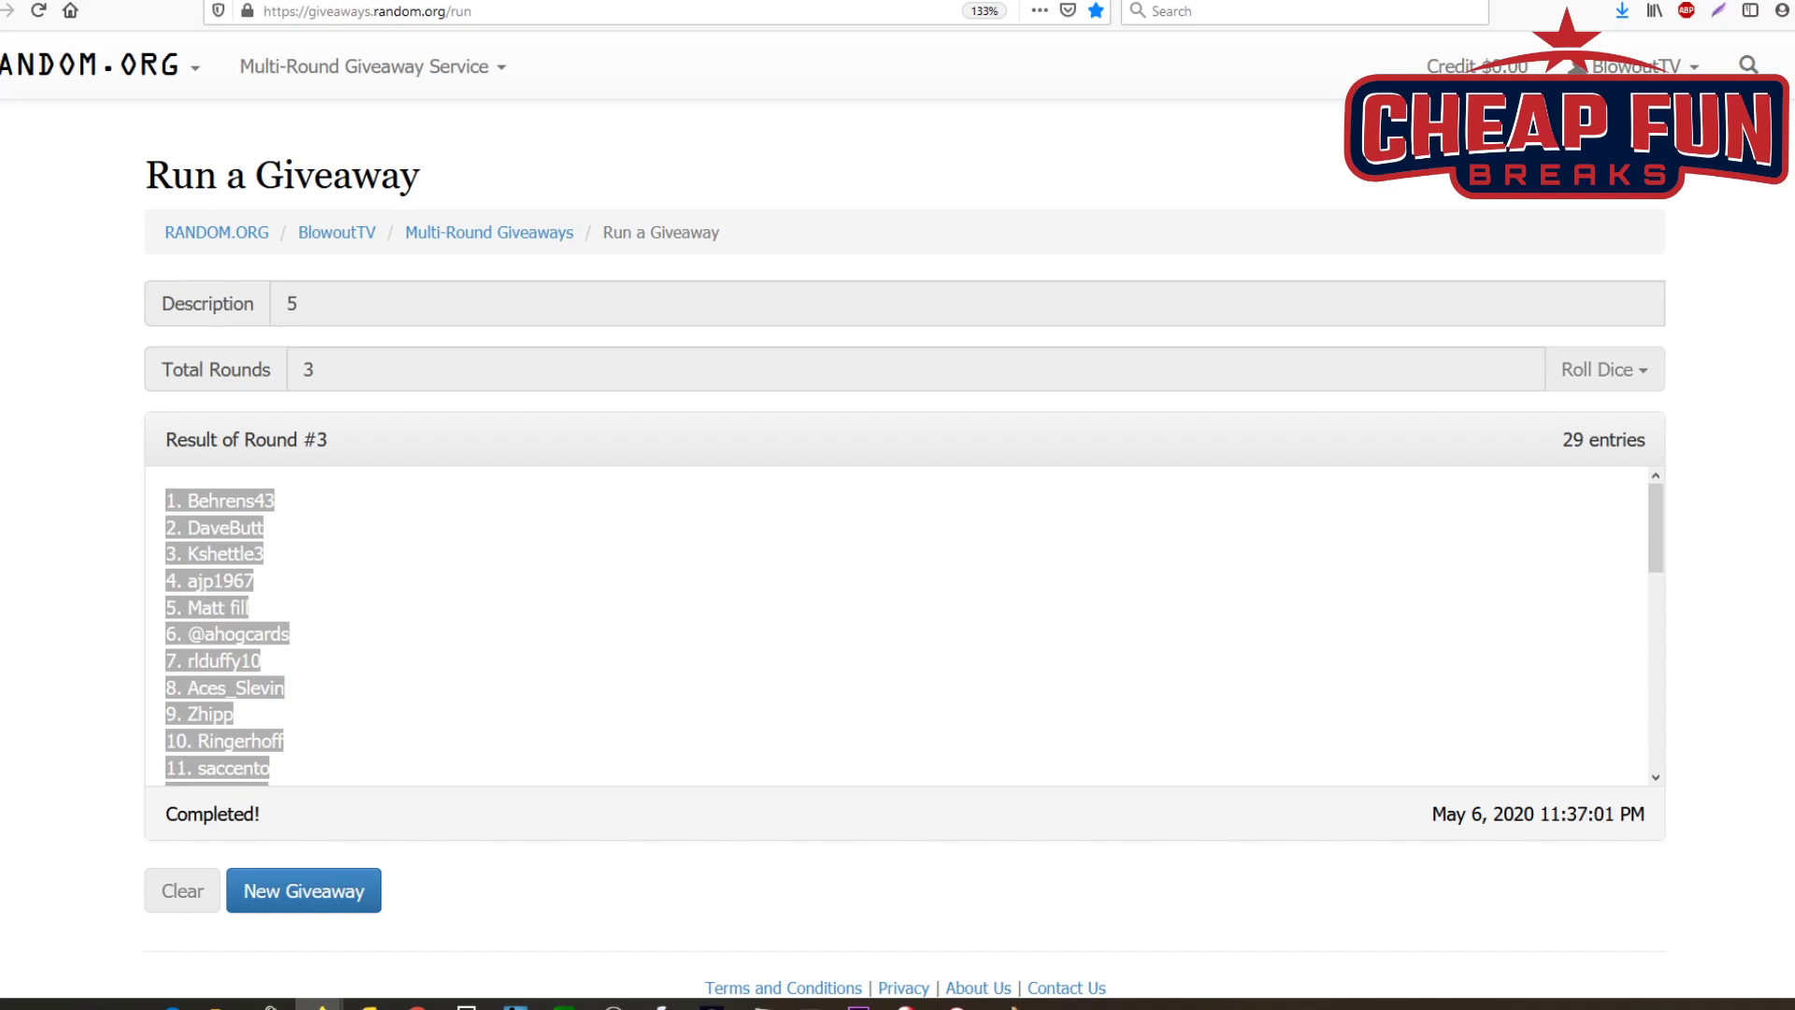
Step: Start a new giveaway with description 6, 3 total rounds and the copied participant list pasted as entries
left_click(300, 889)
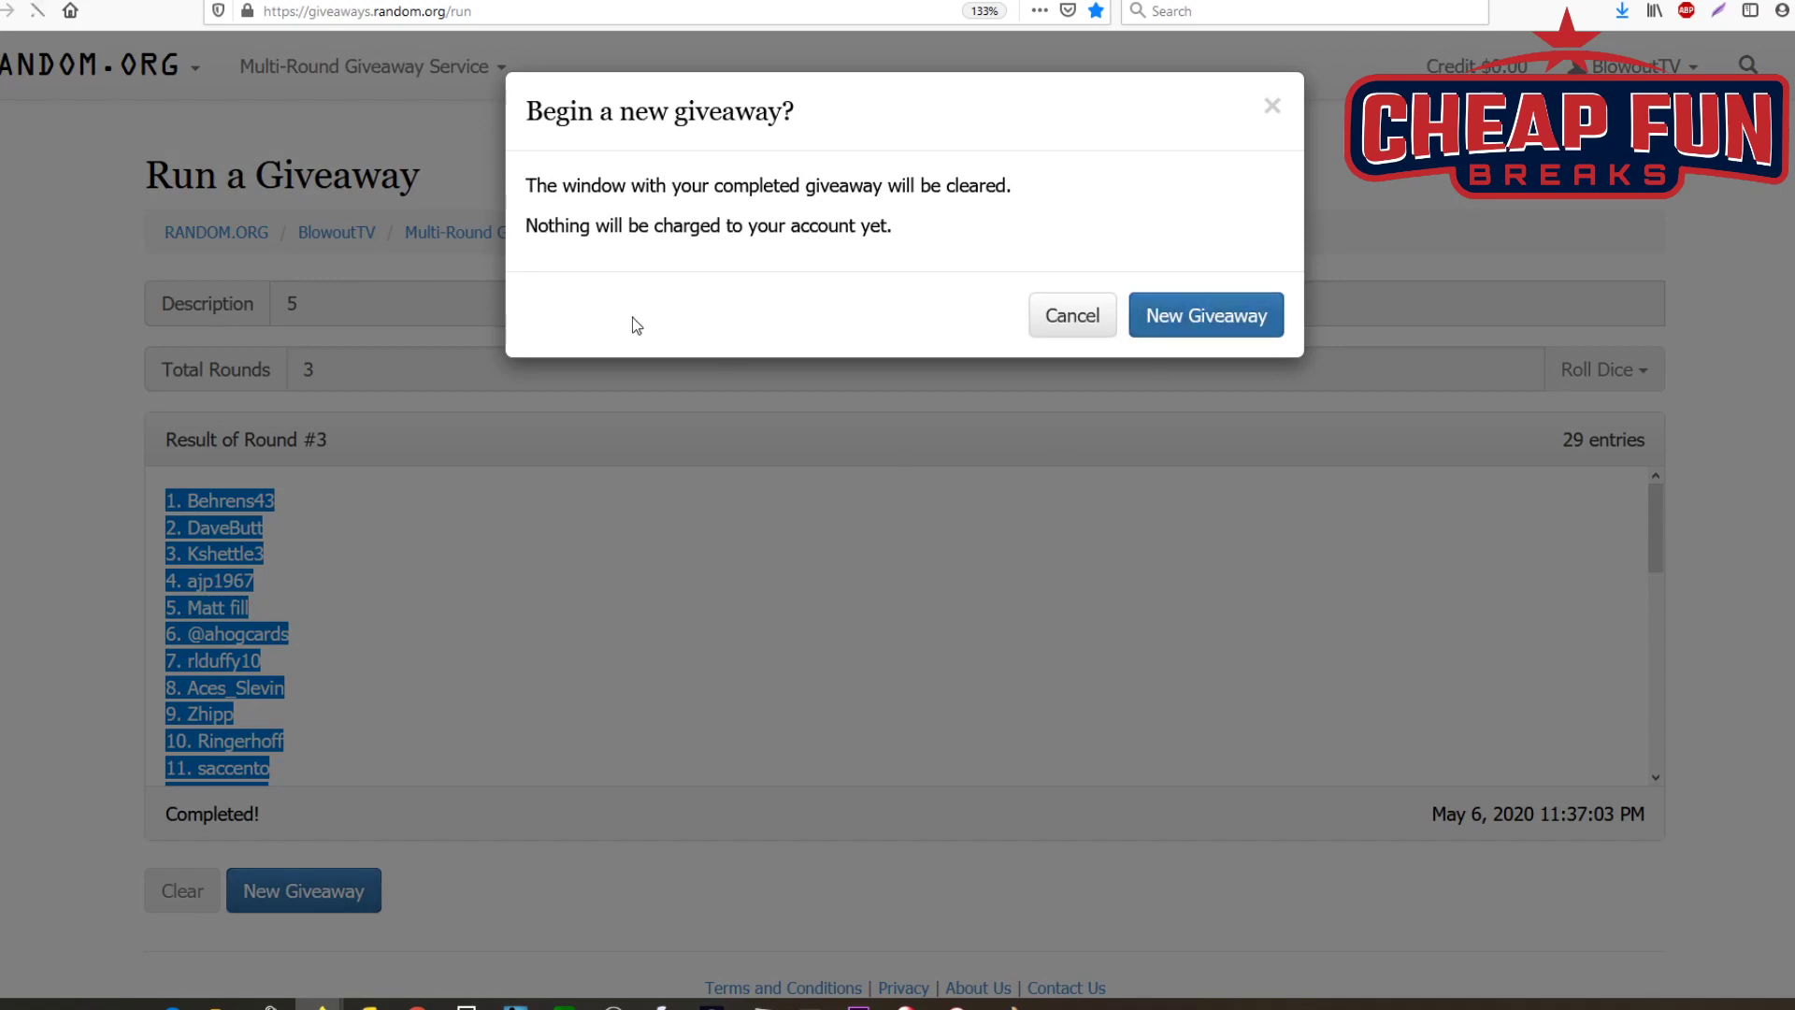
key("Return")
type("6")
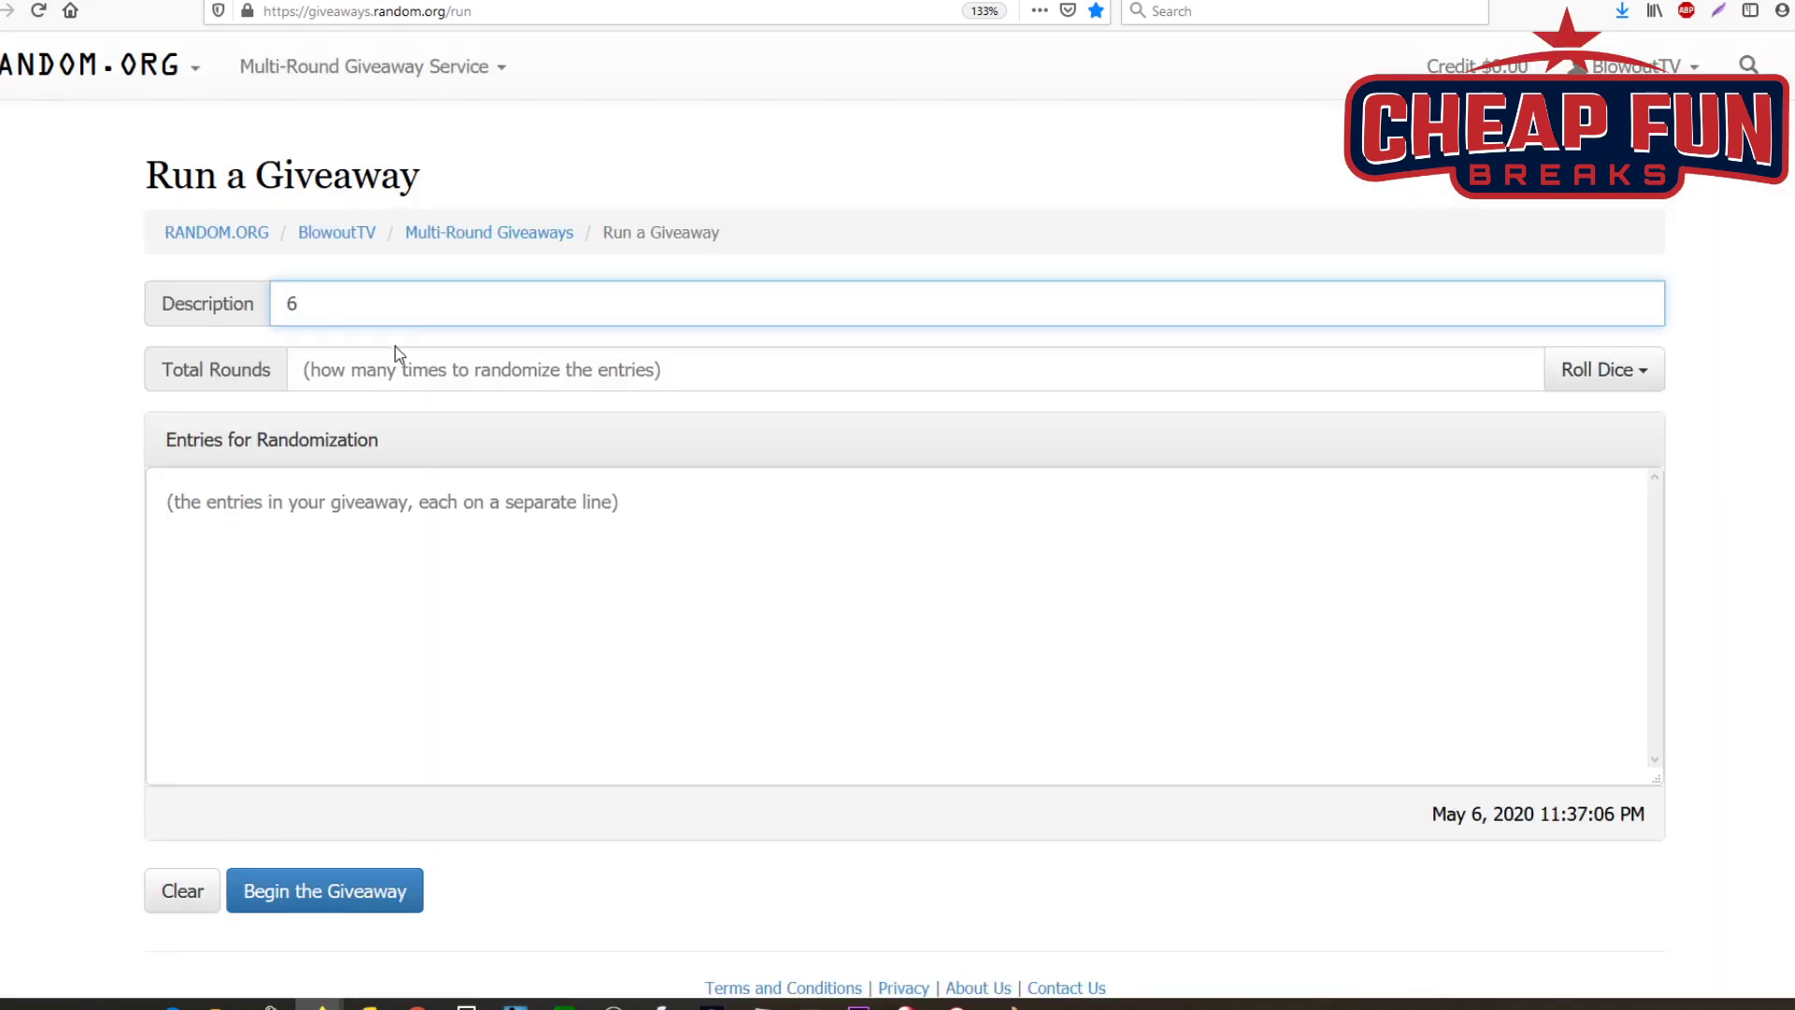
left_click(387, 359)
type("3")
right_click(332, 564)
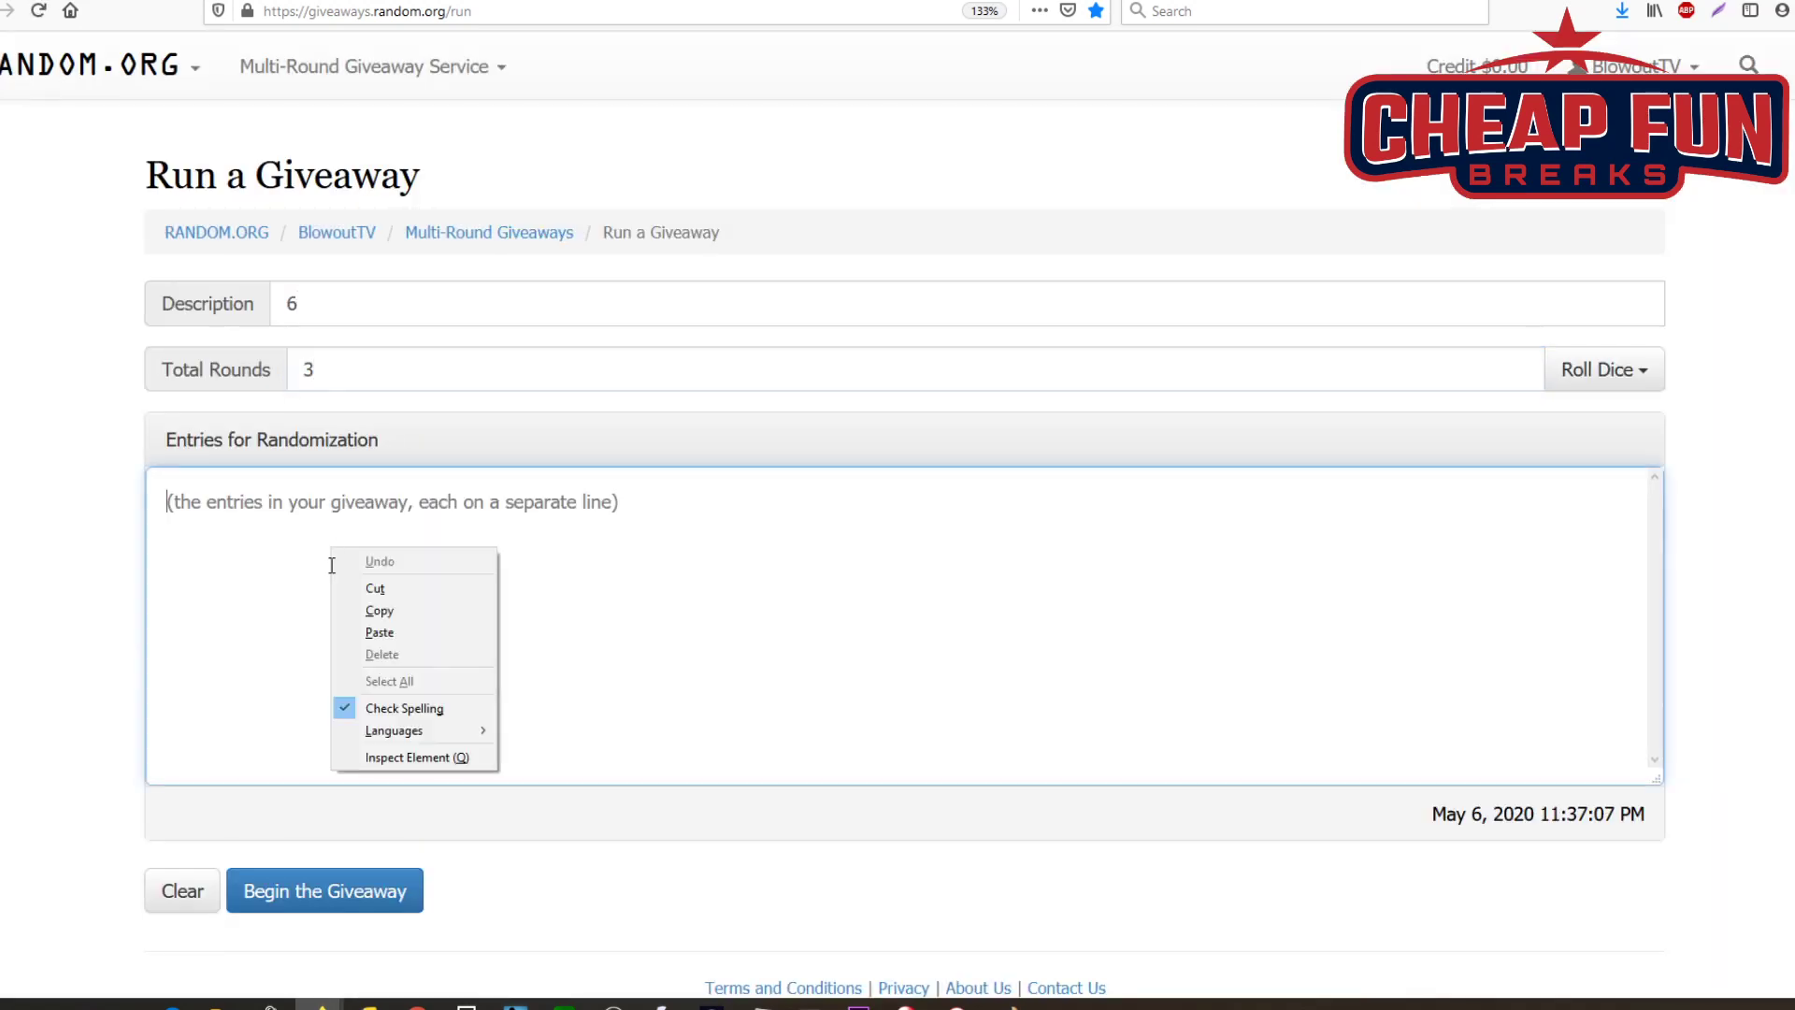
left_click(378, 634)
Step: Begin giveaway 6, confirm it, and randomize the entries through all three rounds
left_click(306, 900)
left_click(1215, 400)
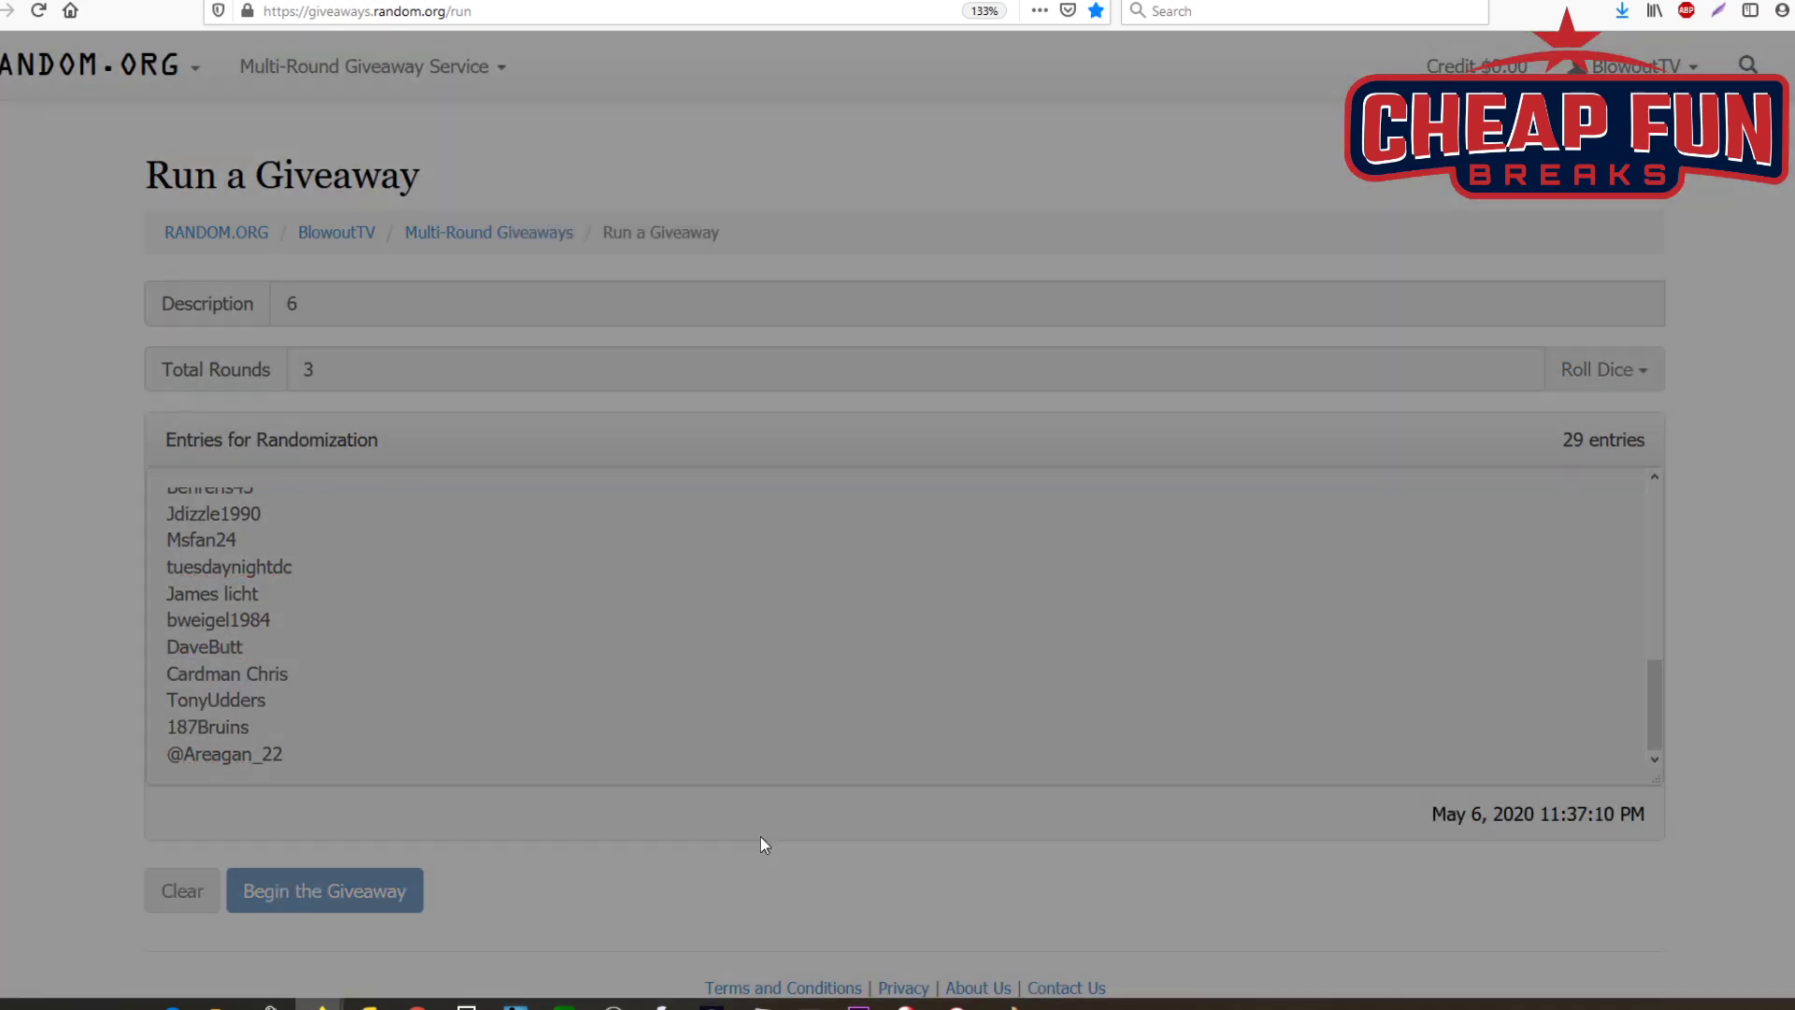
left_click(284, 885)
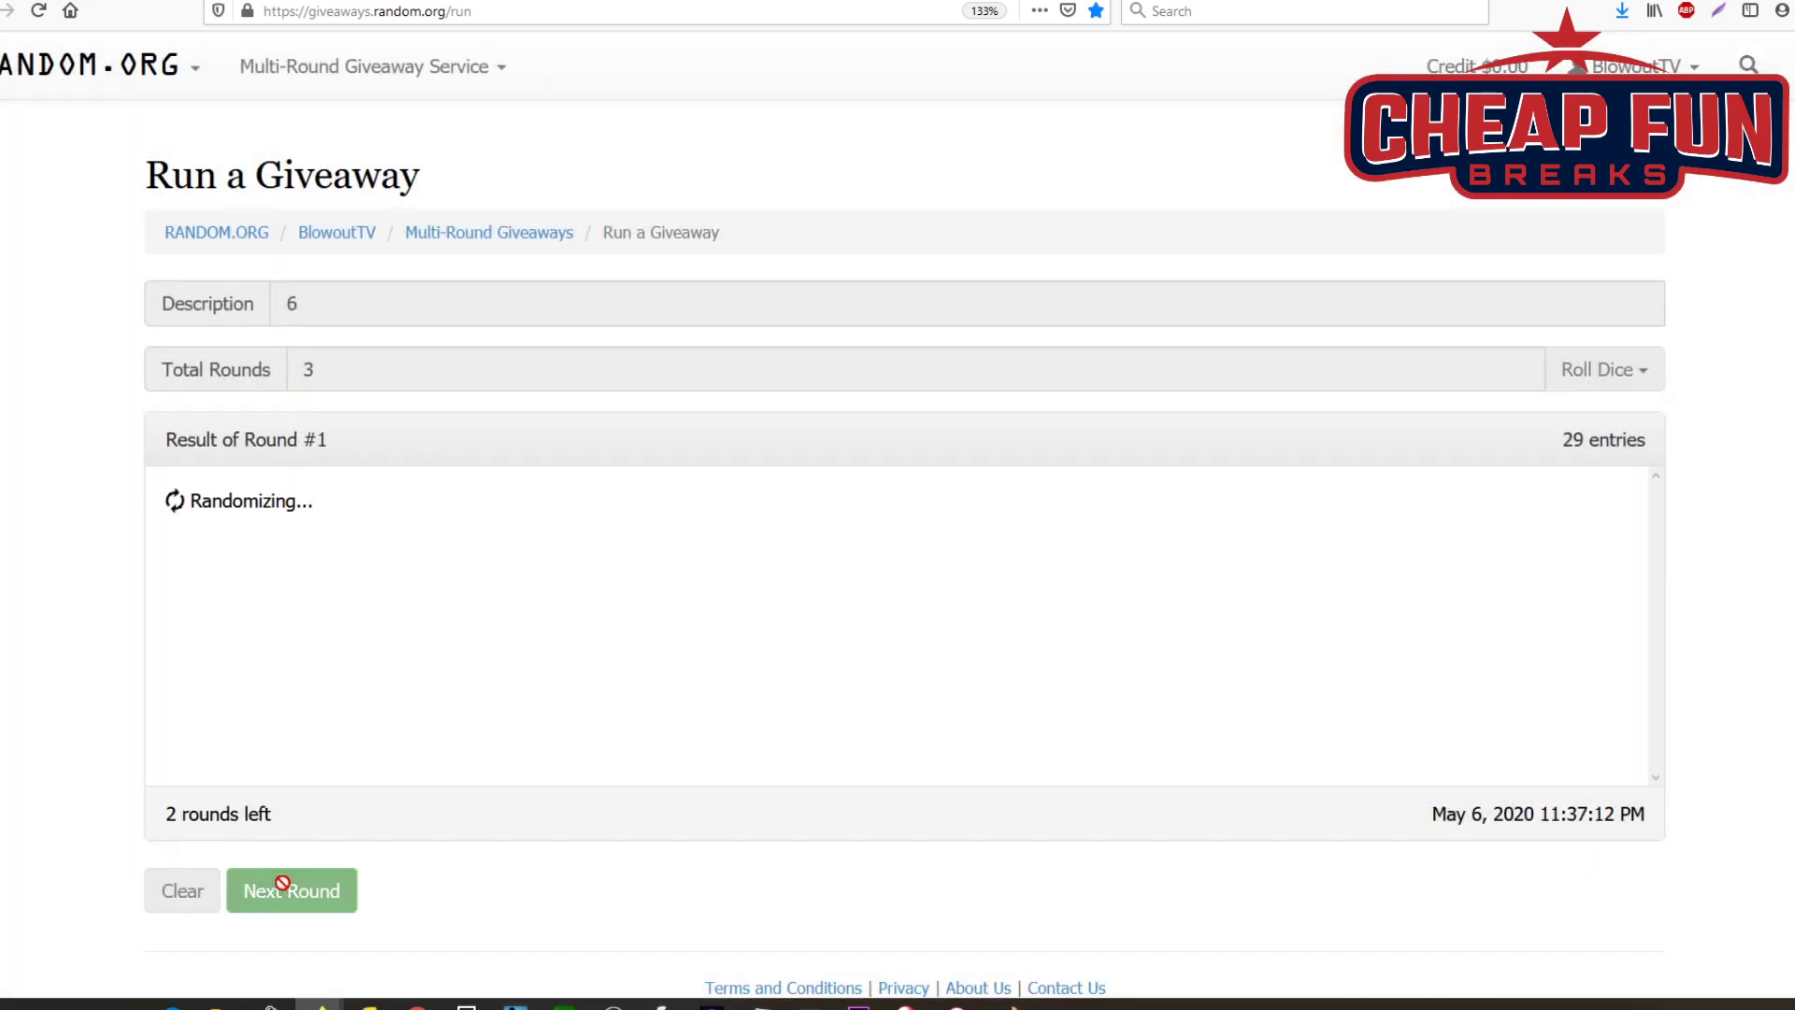
left_click(290, 888)
Step: Copy giveaway 6's complete final-round results and switch to the other window
scroll(355, 593, "down", 2)
scroll(365, 596, "down", 5)
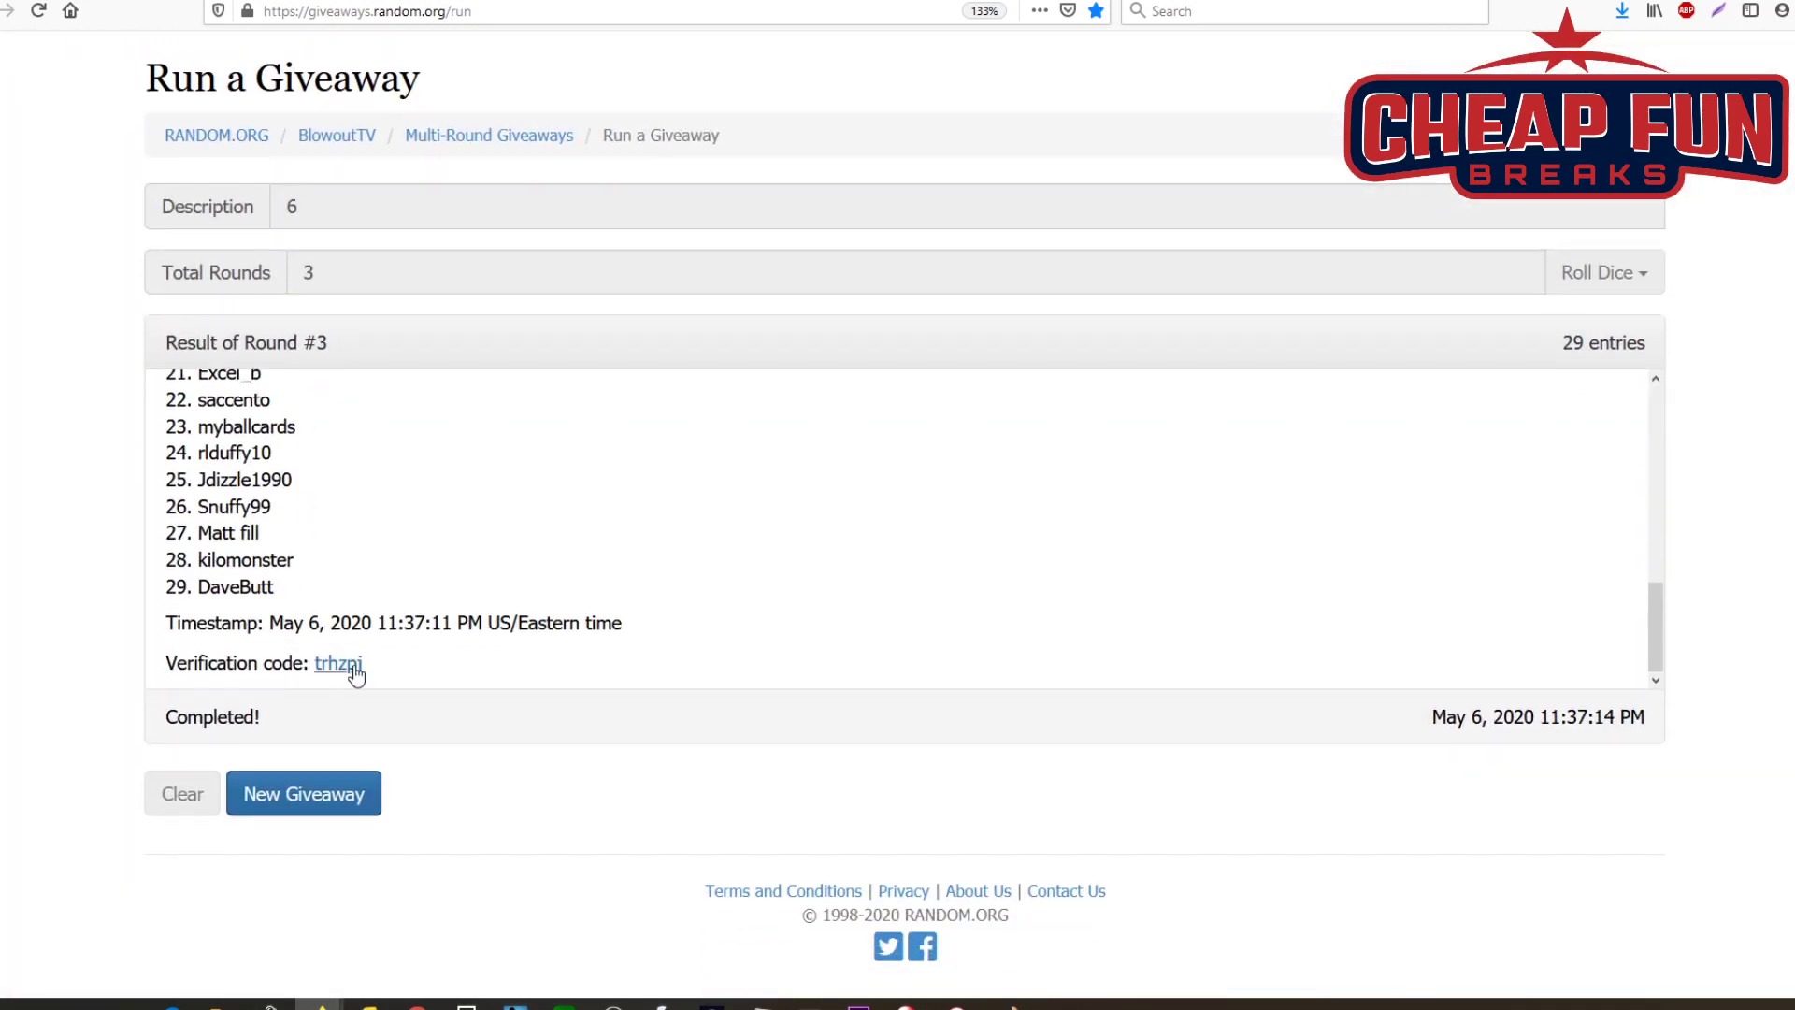
left_click_drag(345, 621, 165, 402)
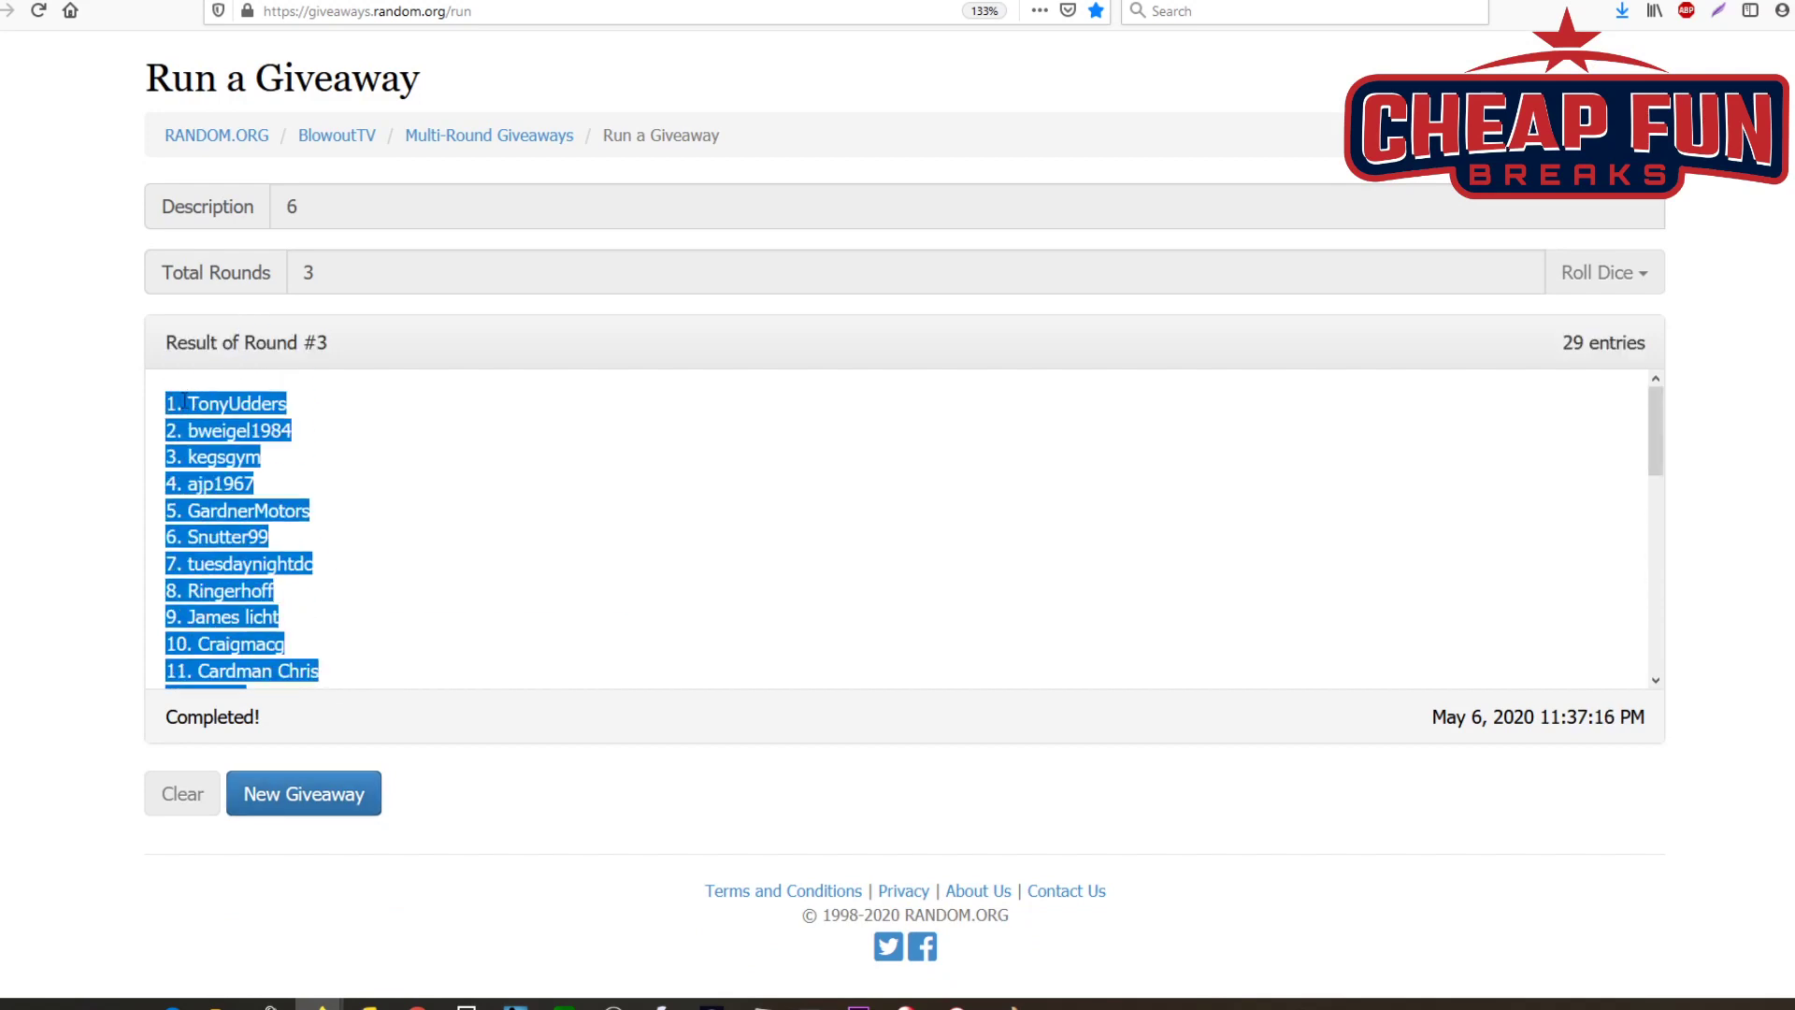
right_click(167, 402)
left_click(245, 416)
key("alt+Tab")
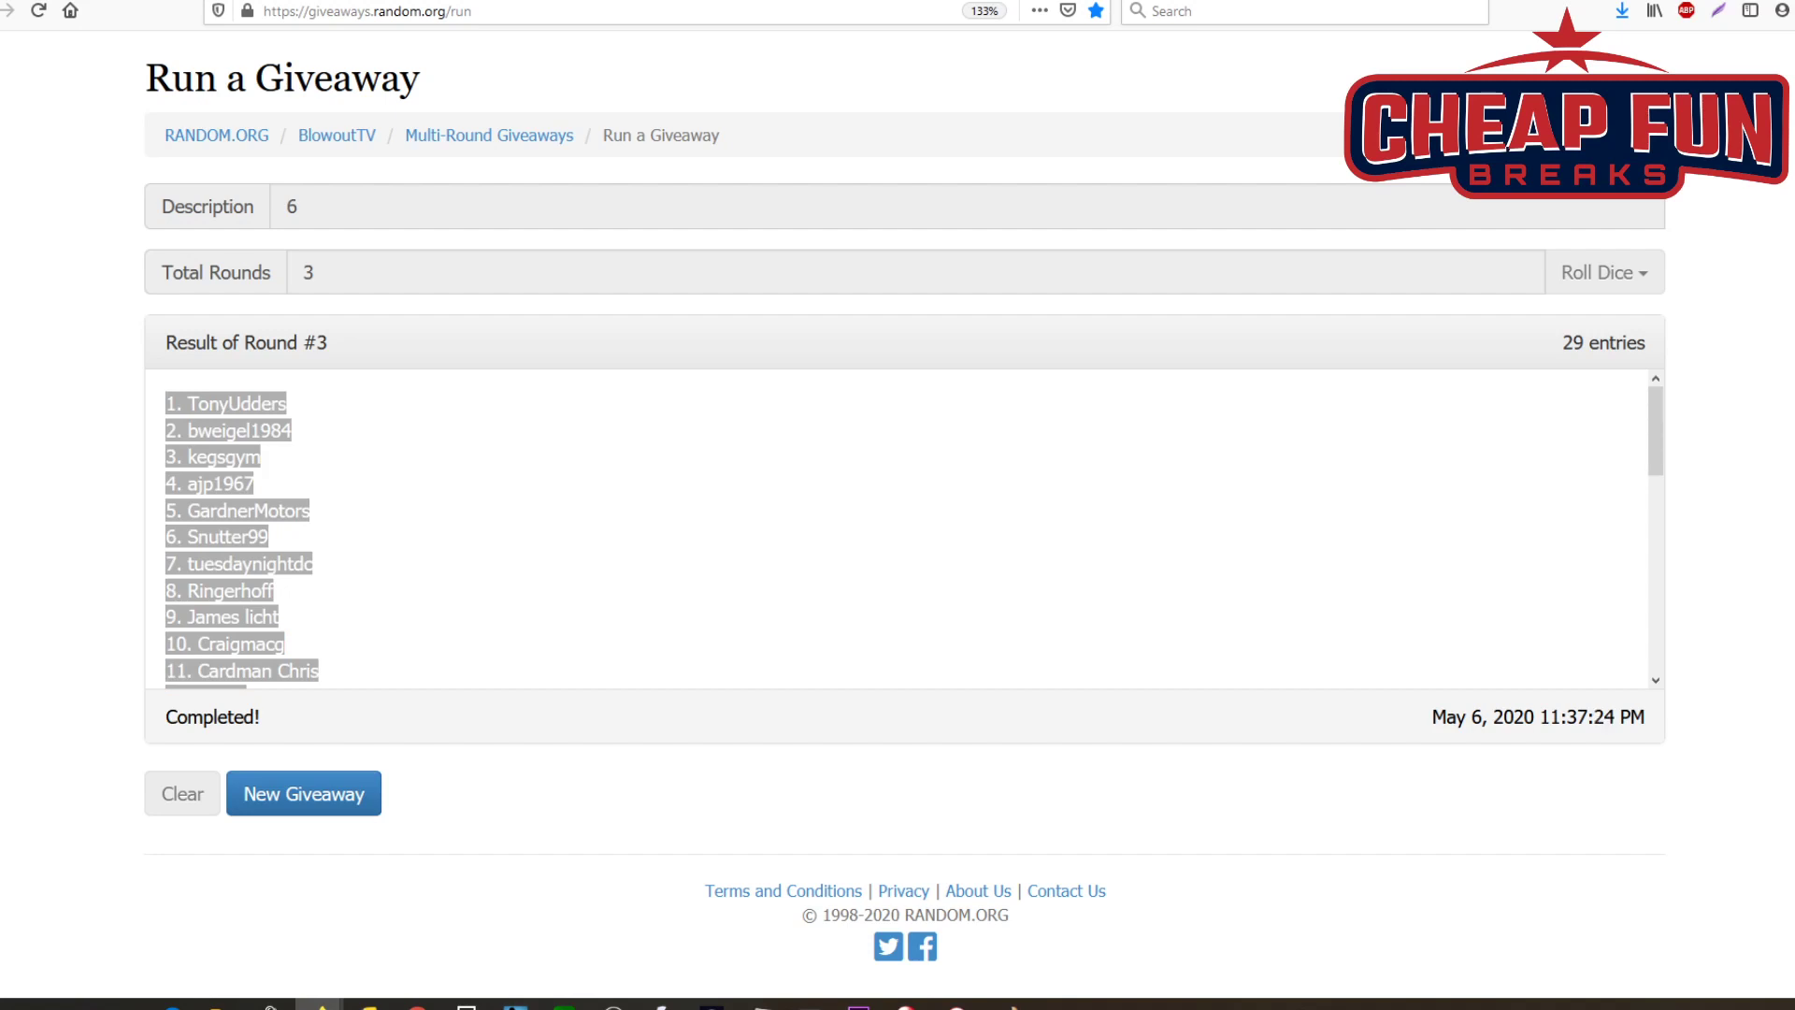
Step: Start a new giveaway with description 7, 3 total rounds and the copied participant list pasted as entries
left_click(301, 795)
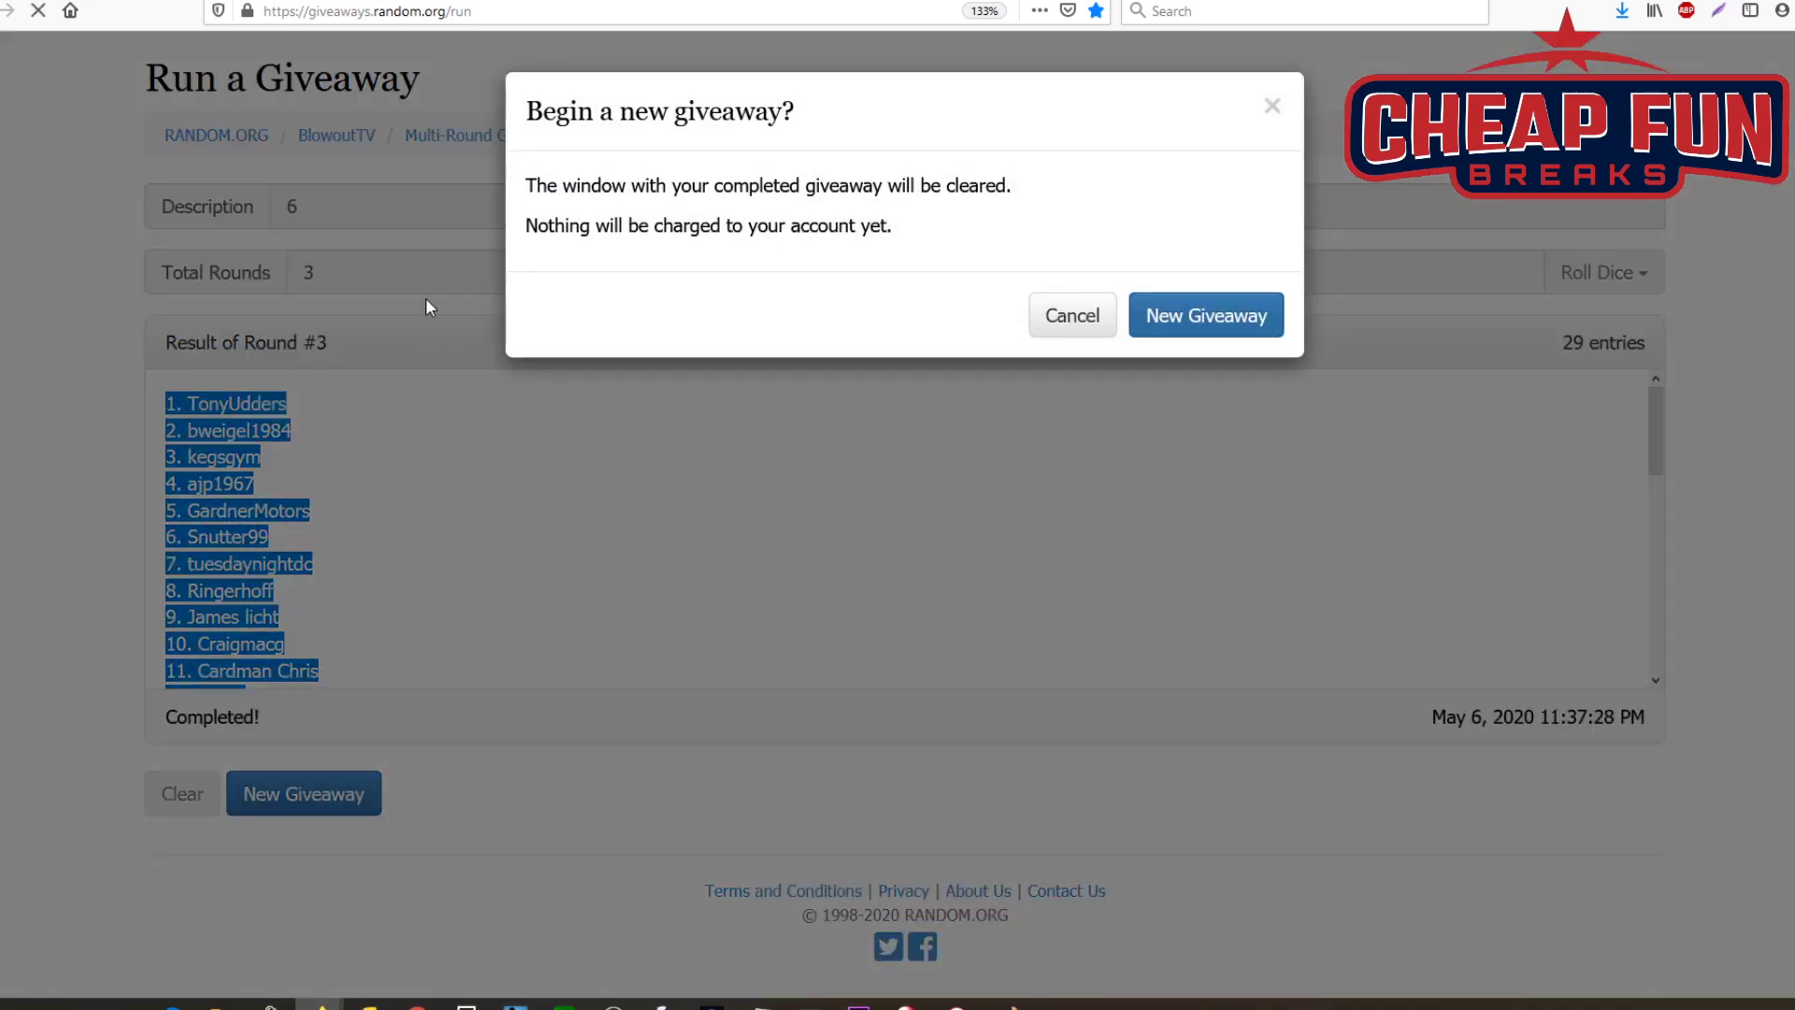
left_click(1204, 316)
left_click(360, 207)
type("7")
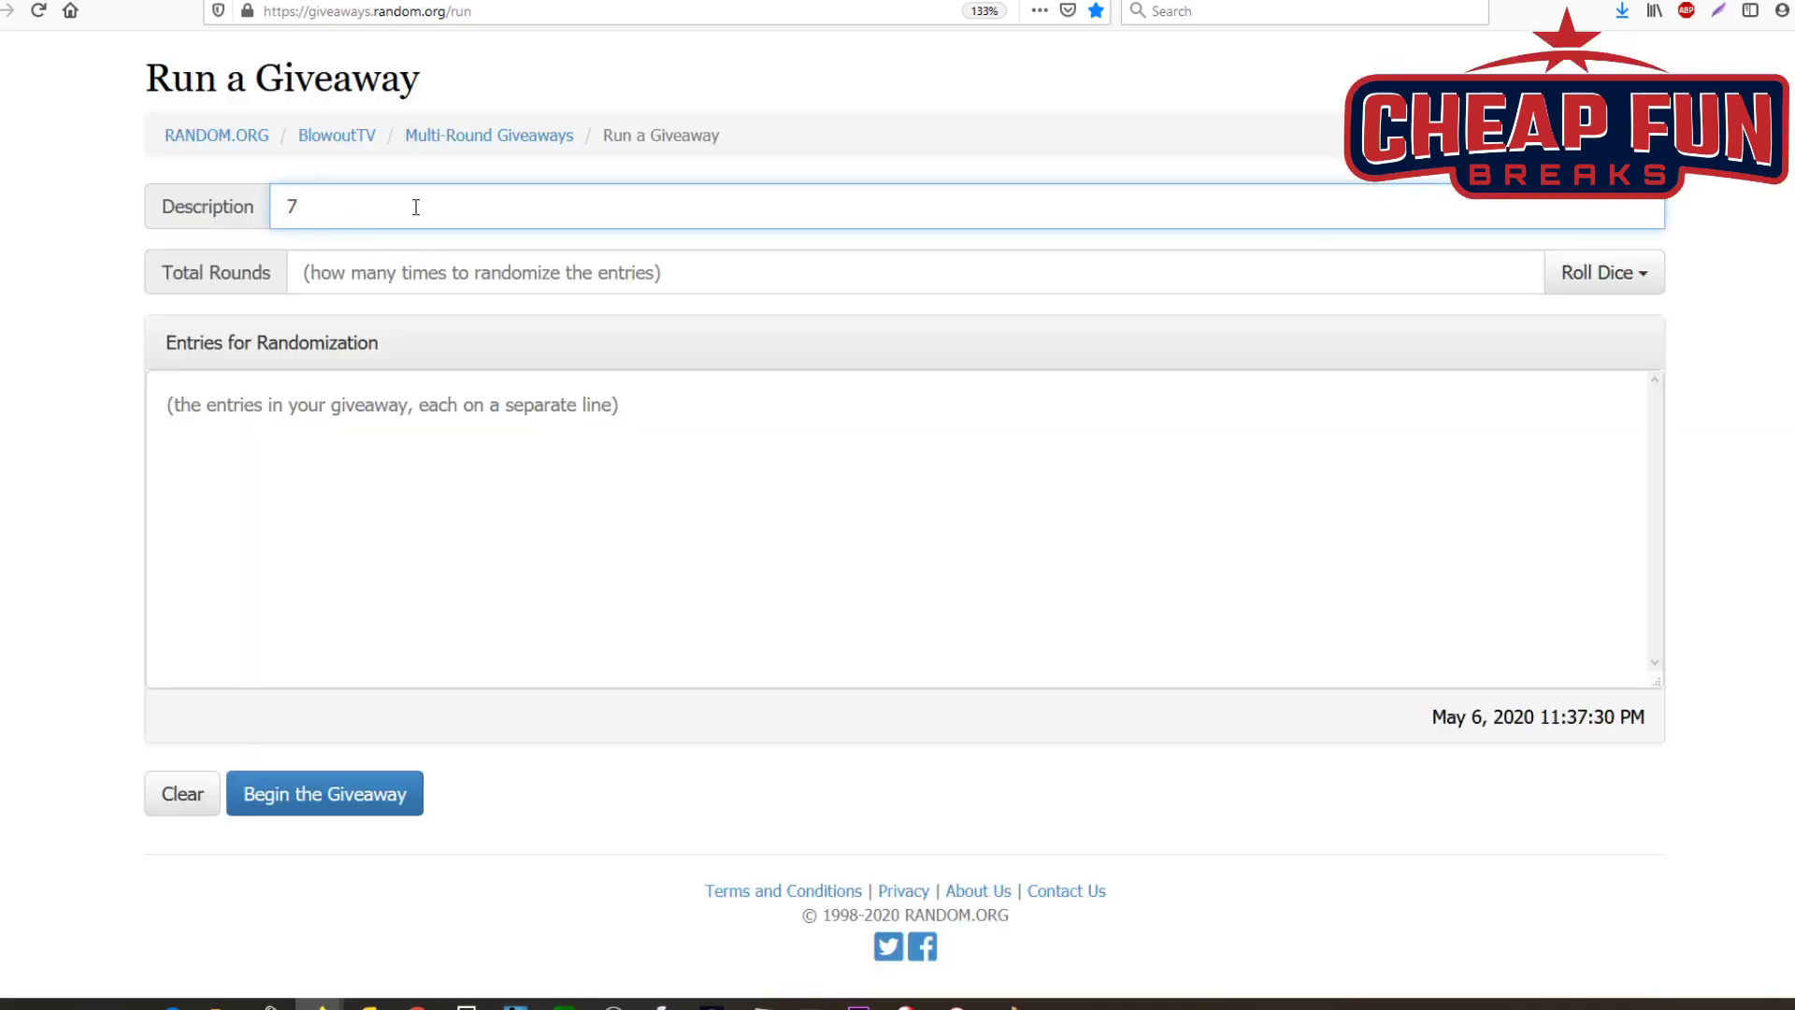
left_click(311, 271)
type("3")
right_click(273, 420)
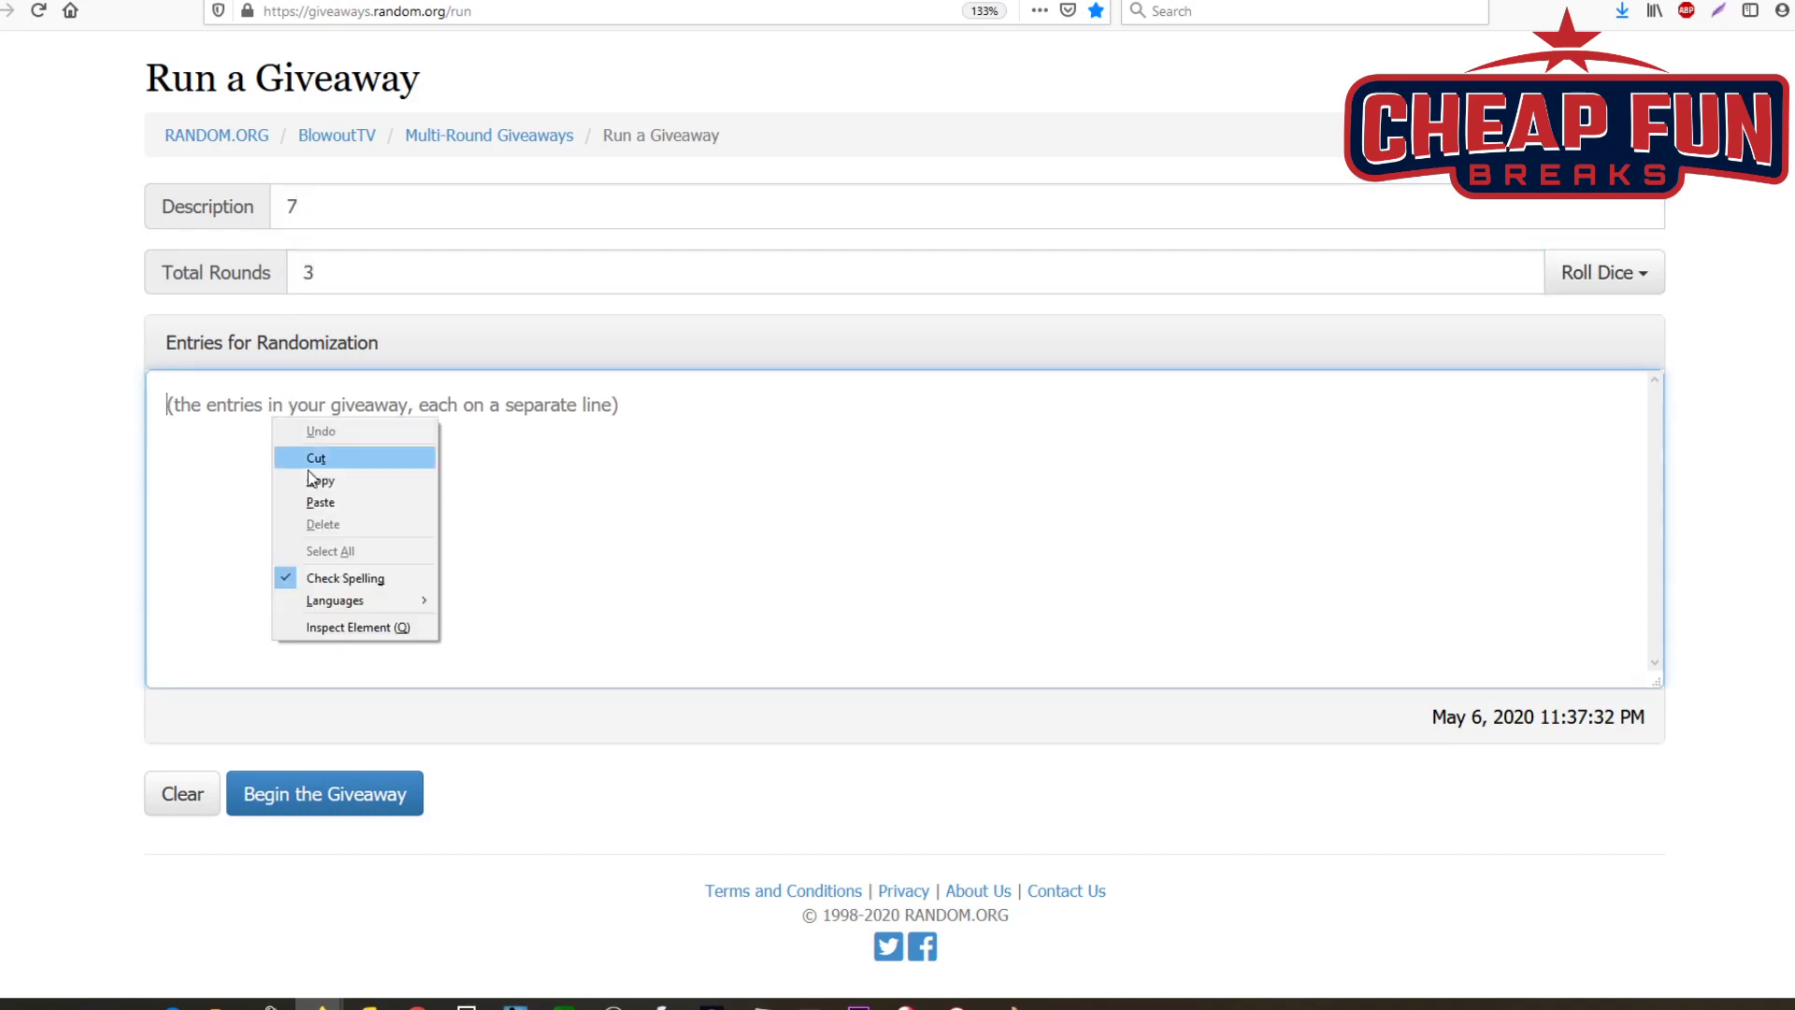
left_click(321, 502)
Step: Begin giveaway 7, confirm it, and randomize the entries through all three rounds
left_click(334, 793)
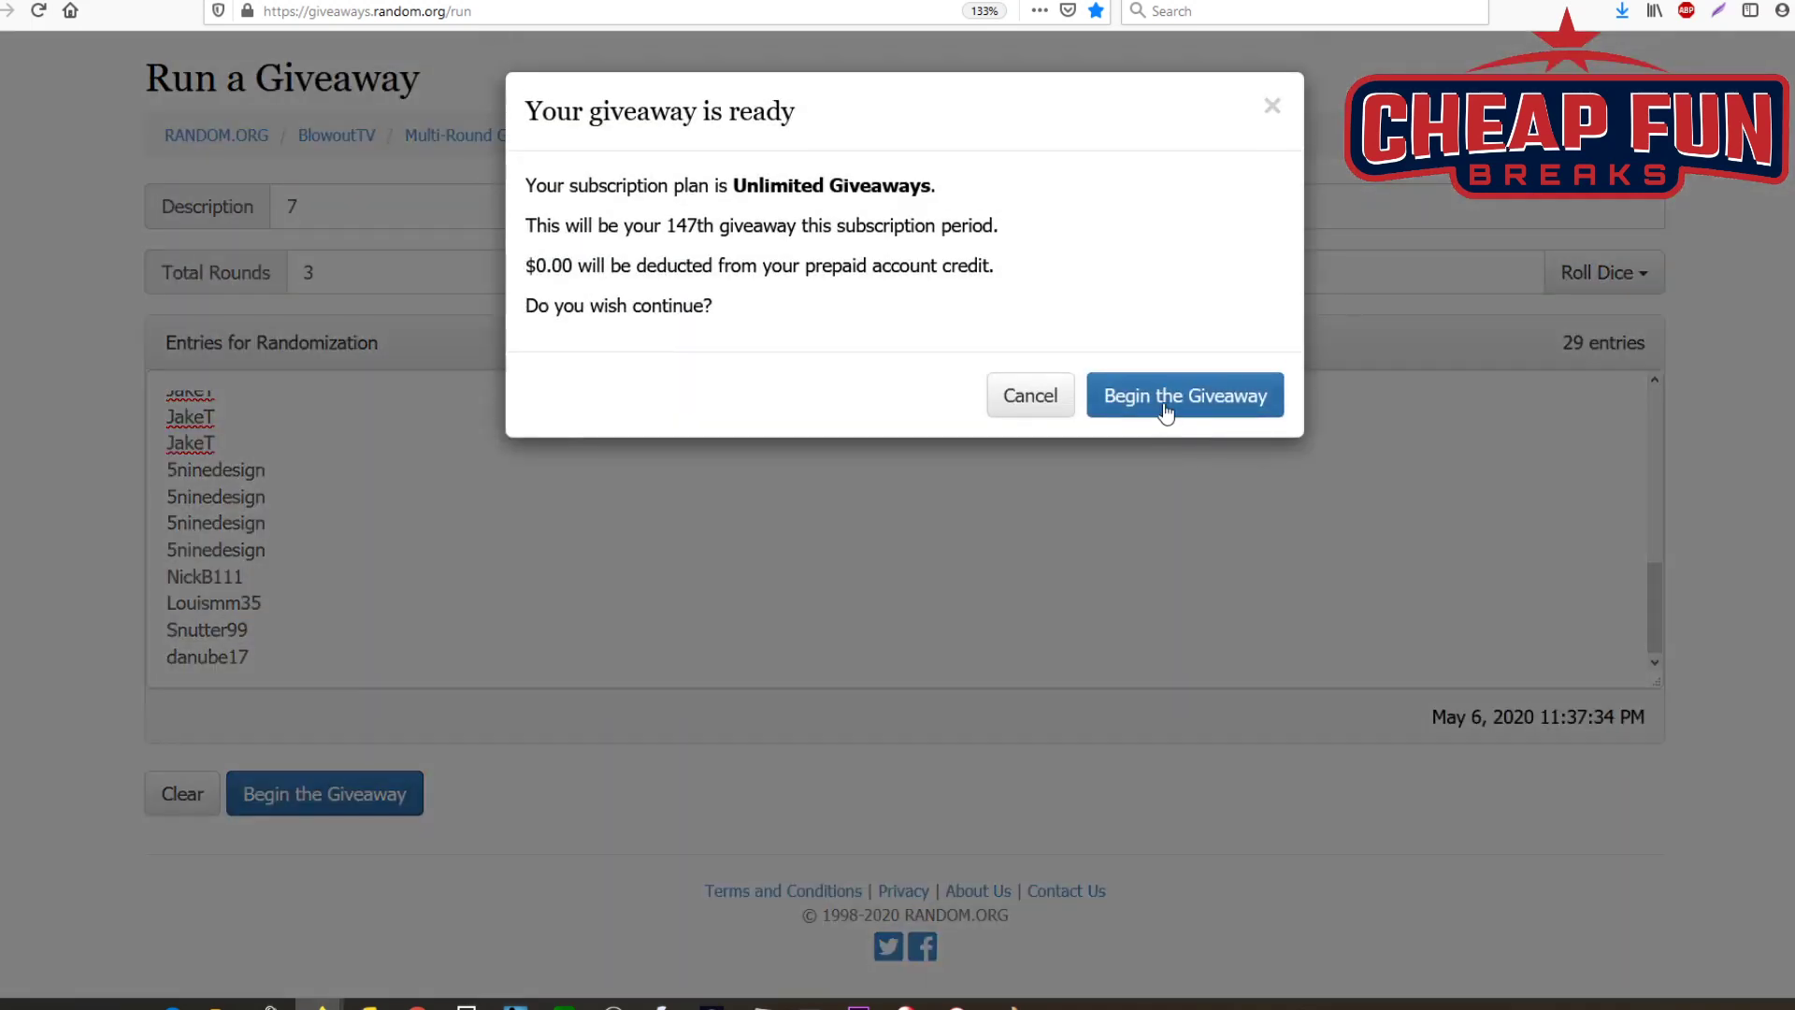
left_click(1166, 413)
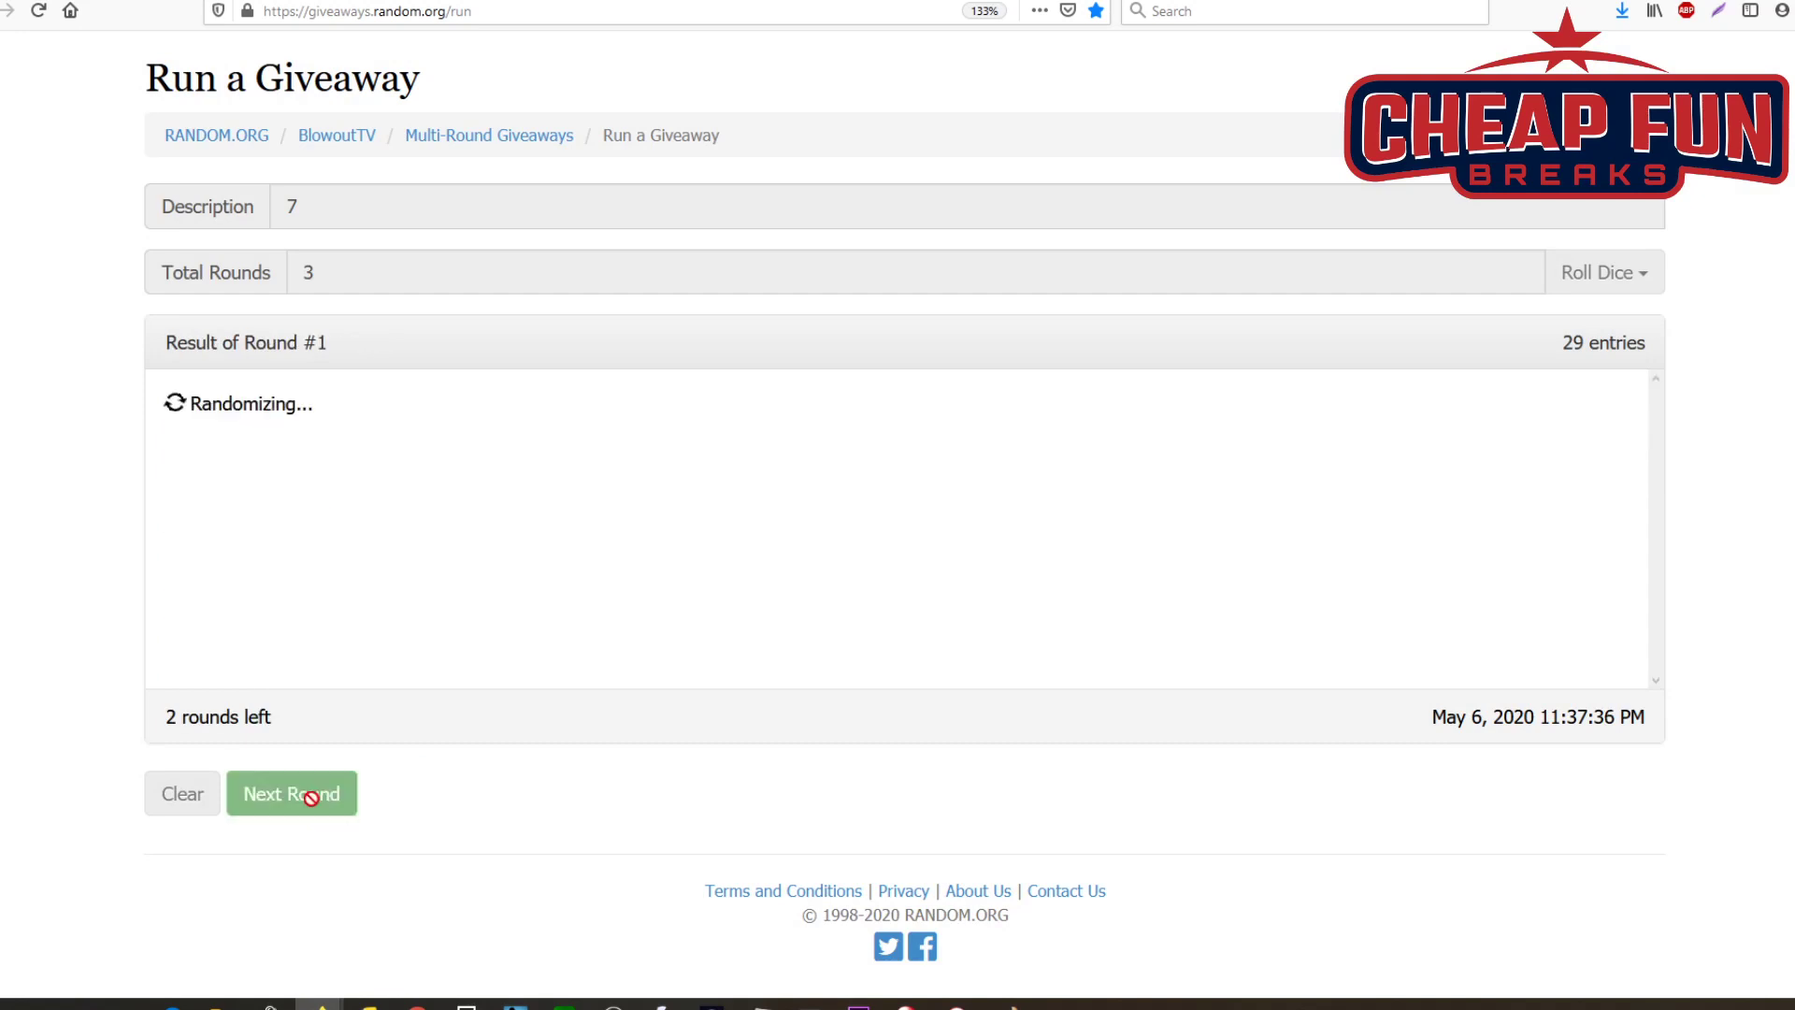
left_click(311, 794)
left_click(309, 796)
Step: Copy giveaway 7's complete final-round results
scroll(336, 636, "down", 5)
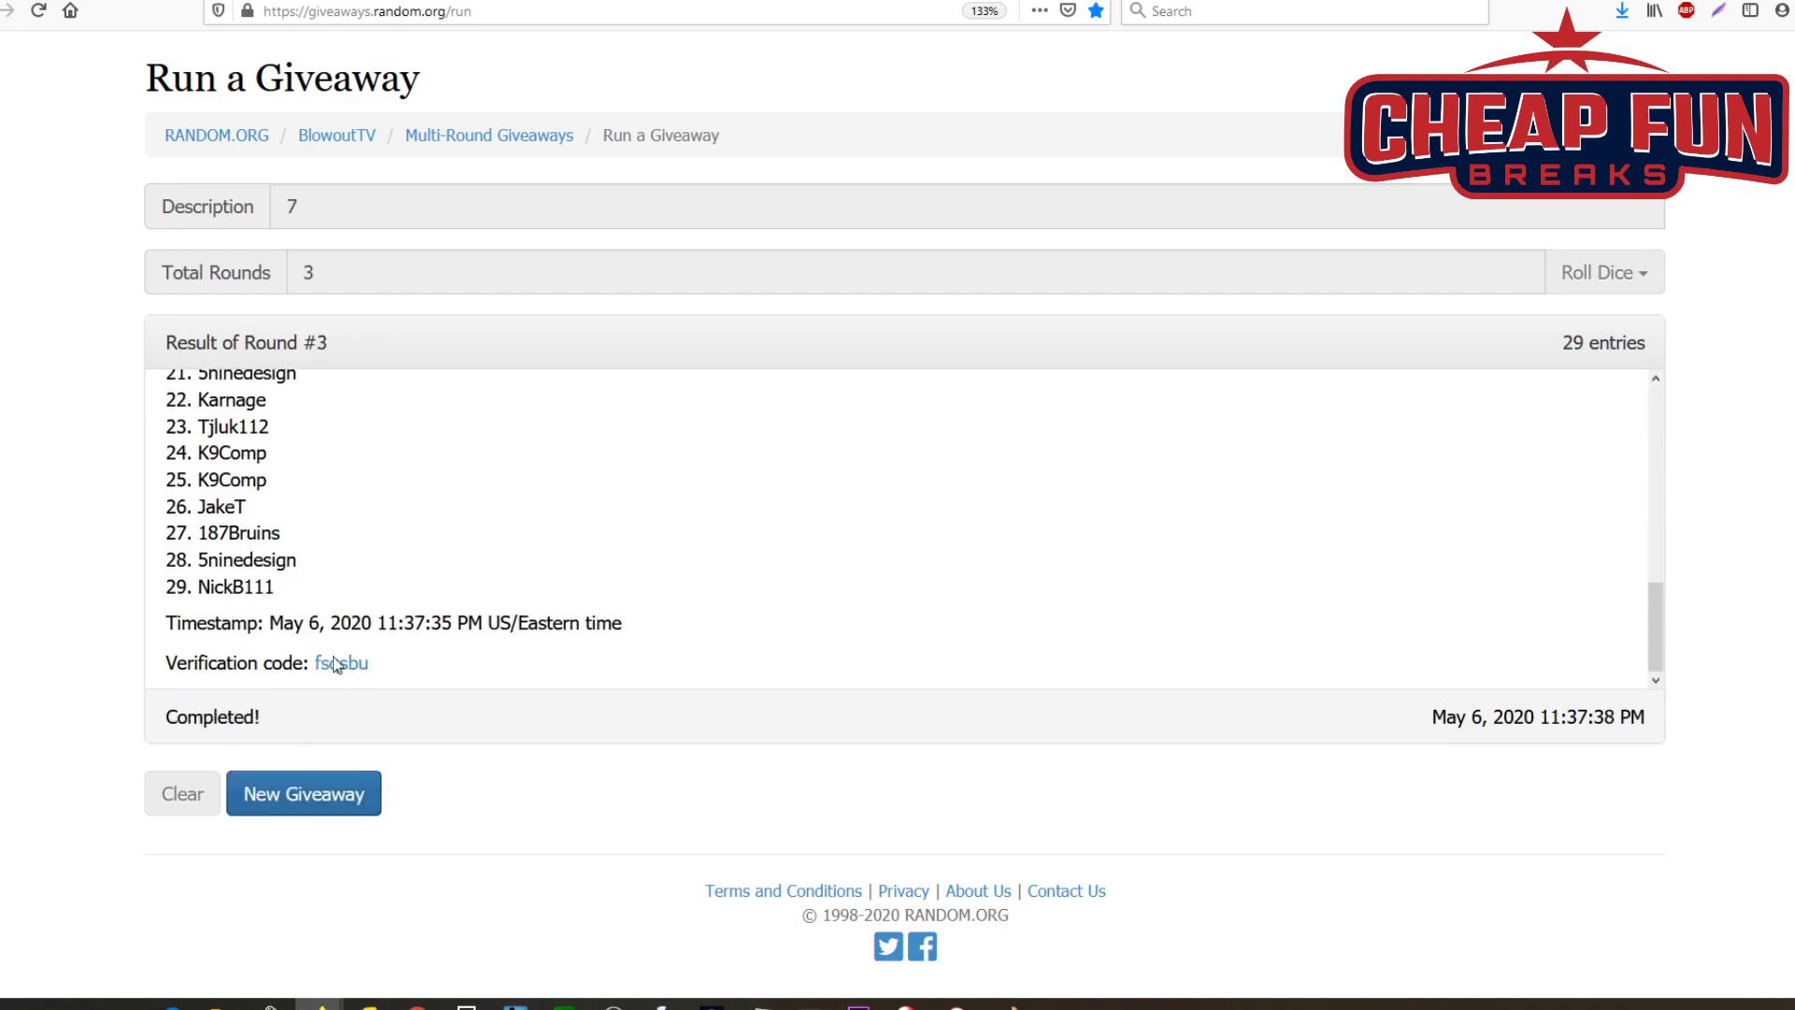
left_click_drag(353, 622, 195, 393)
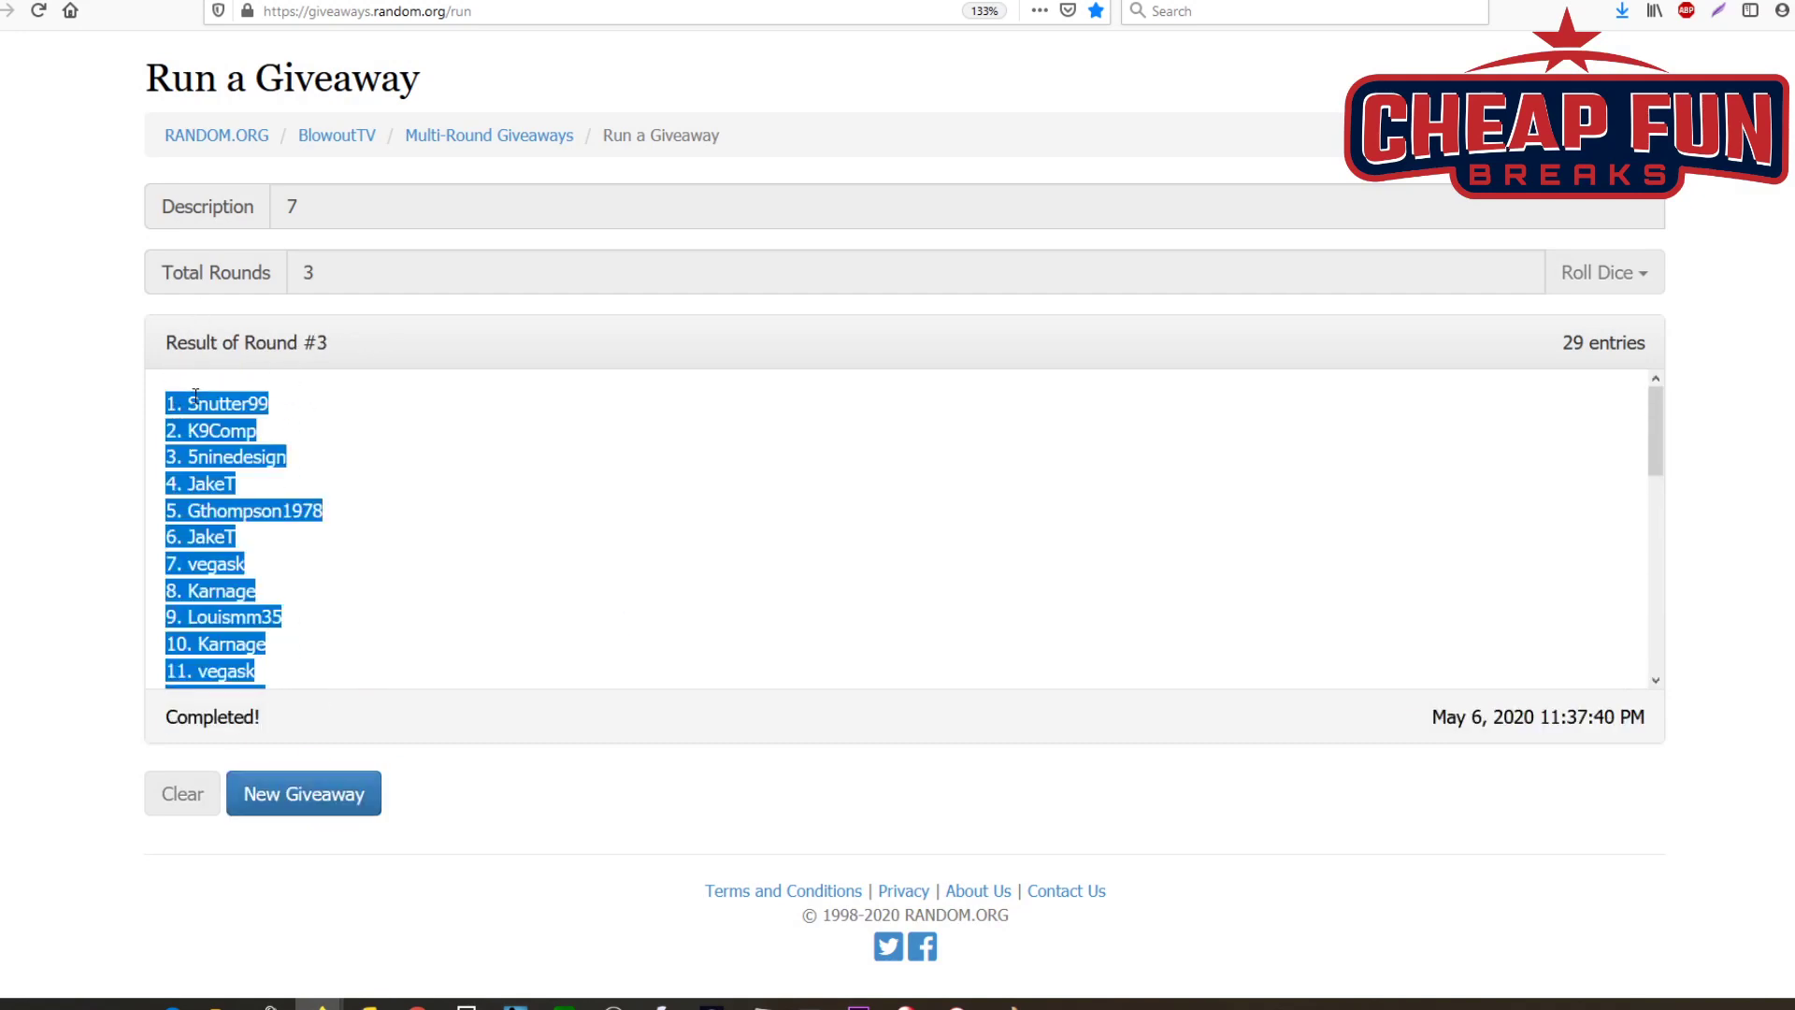
right_click(194, 393)
left_click(233, 409)
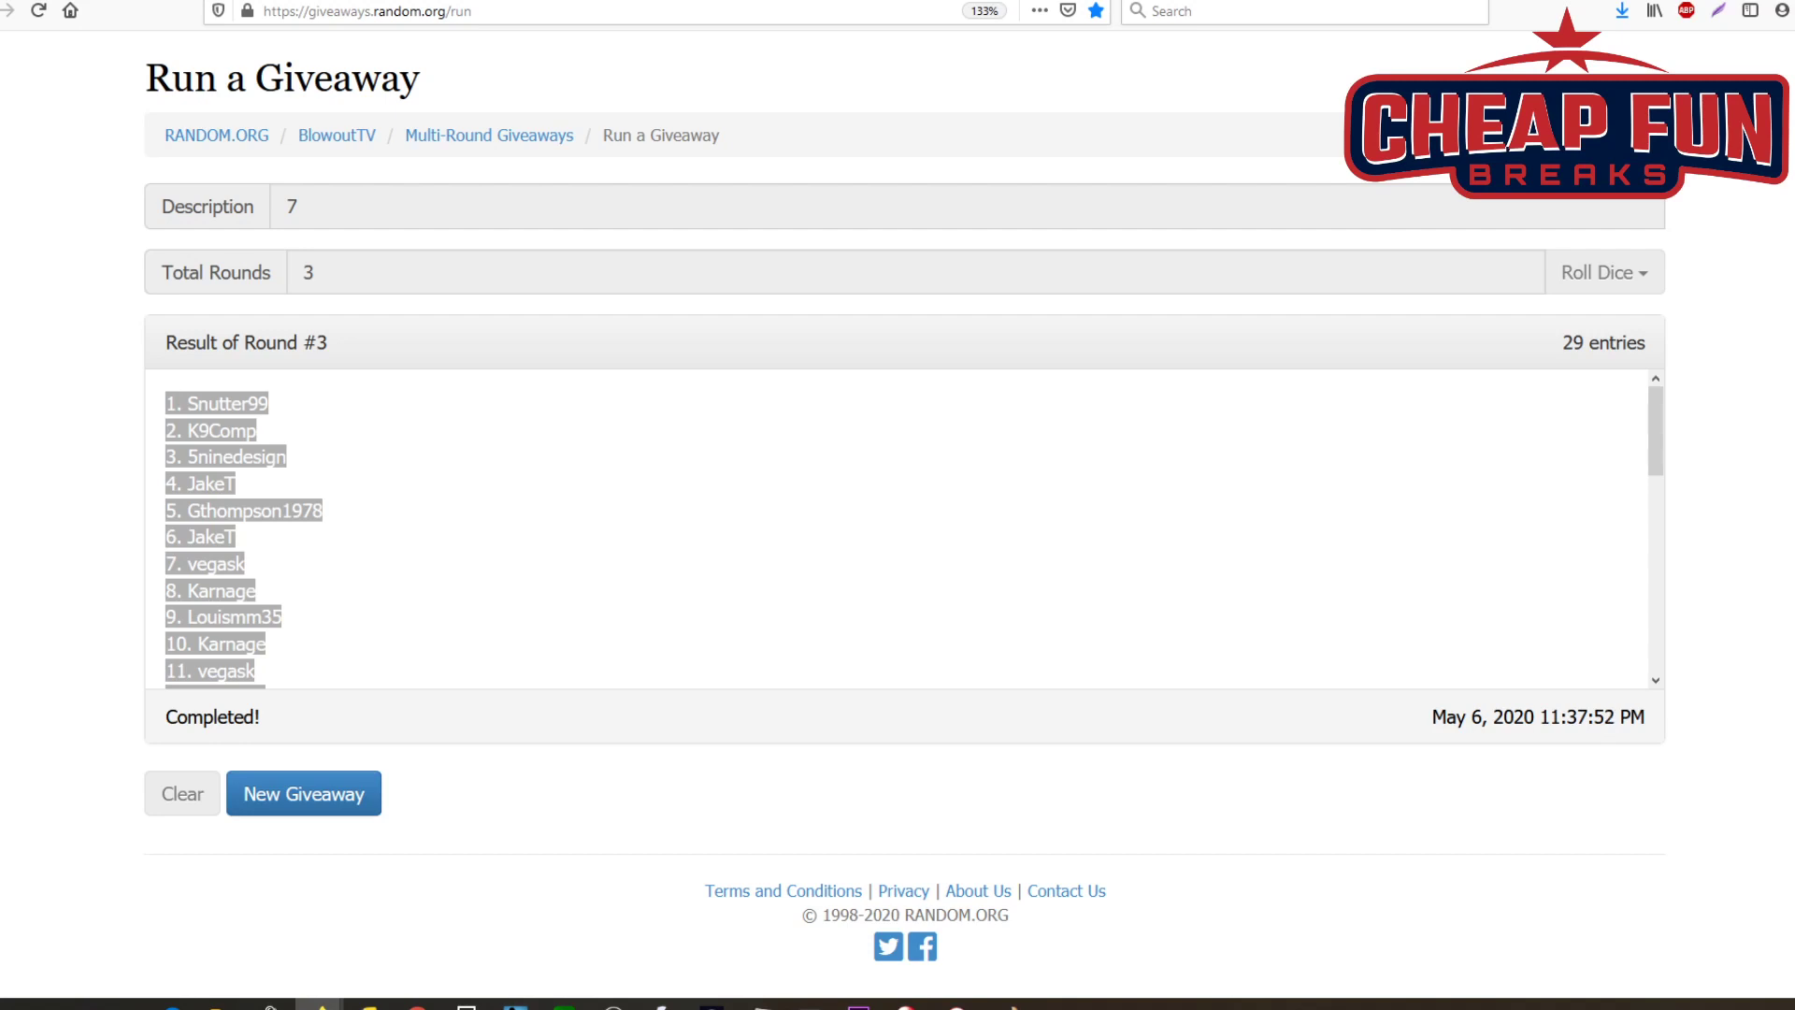
Step: Start a new giveaway described as "BDS Teams" with 3 total rounds and the copied baseball team list pasted as entries
left_click(379, 802)
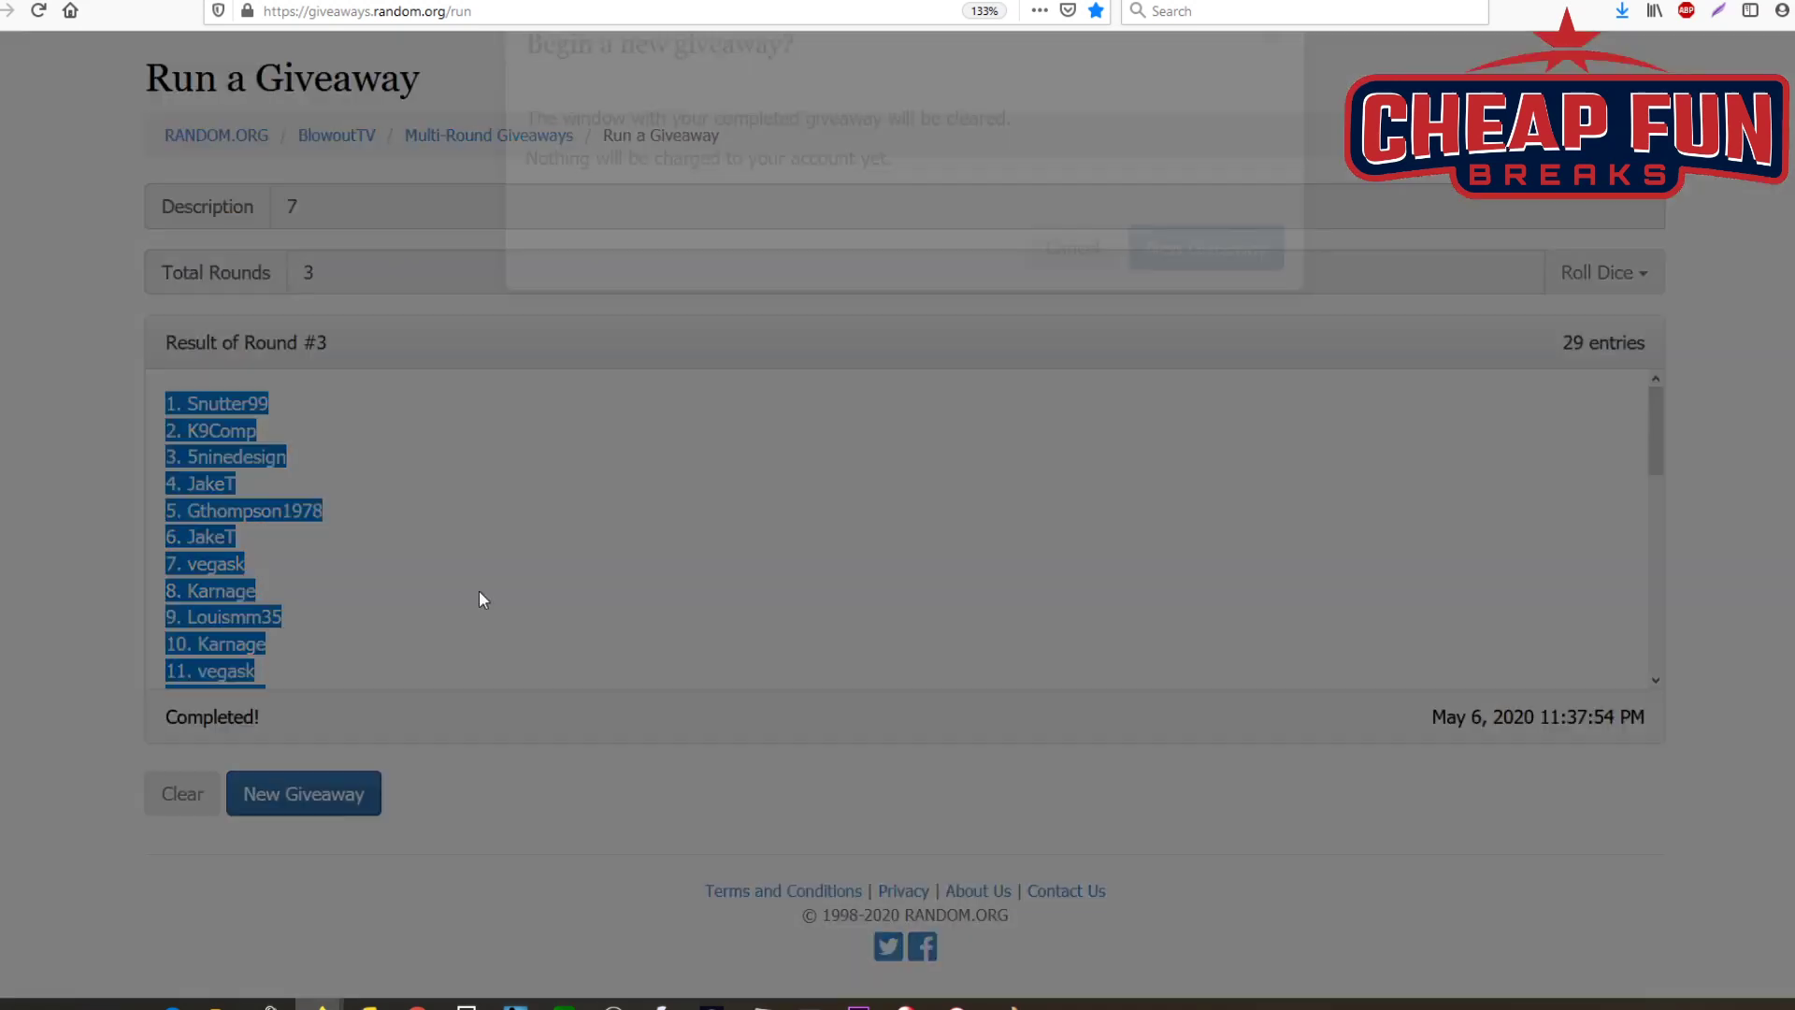
key("Return")
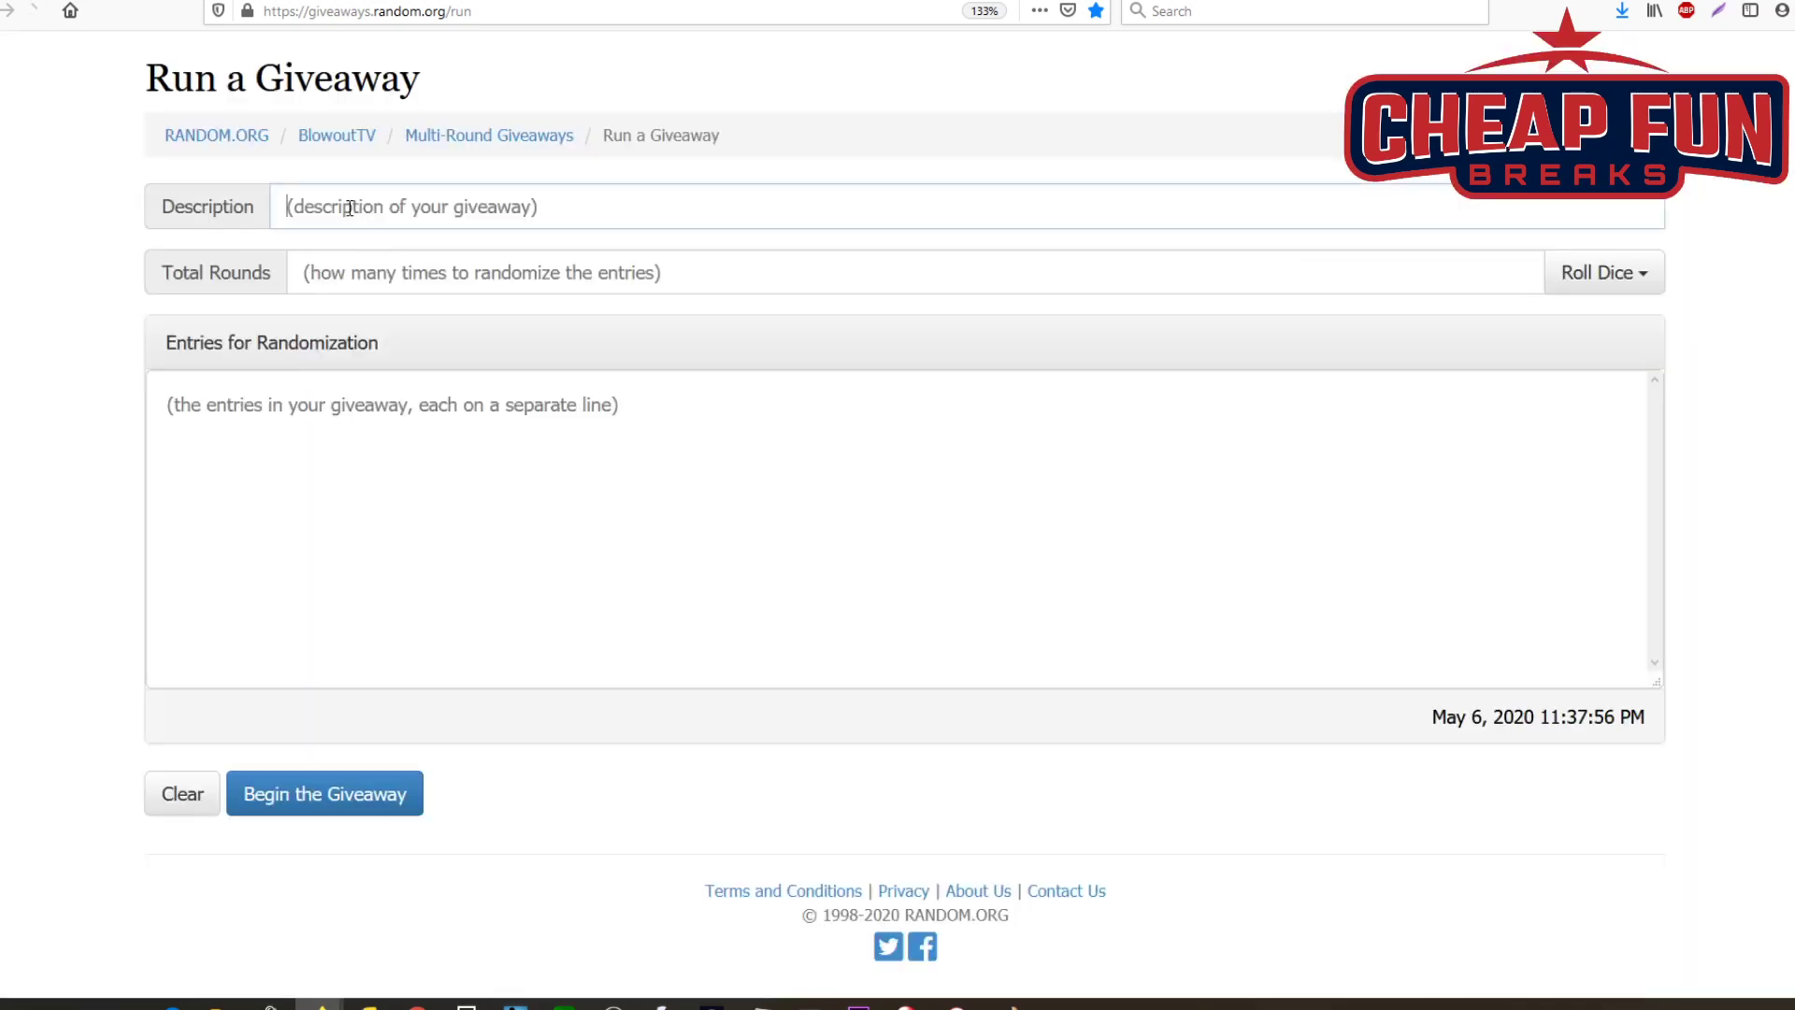
left_click(350, 209)
type("BDS Teams")
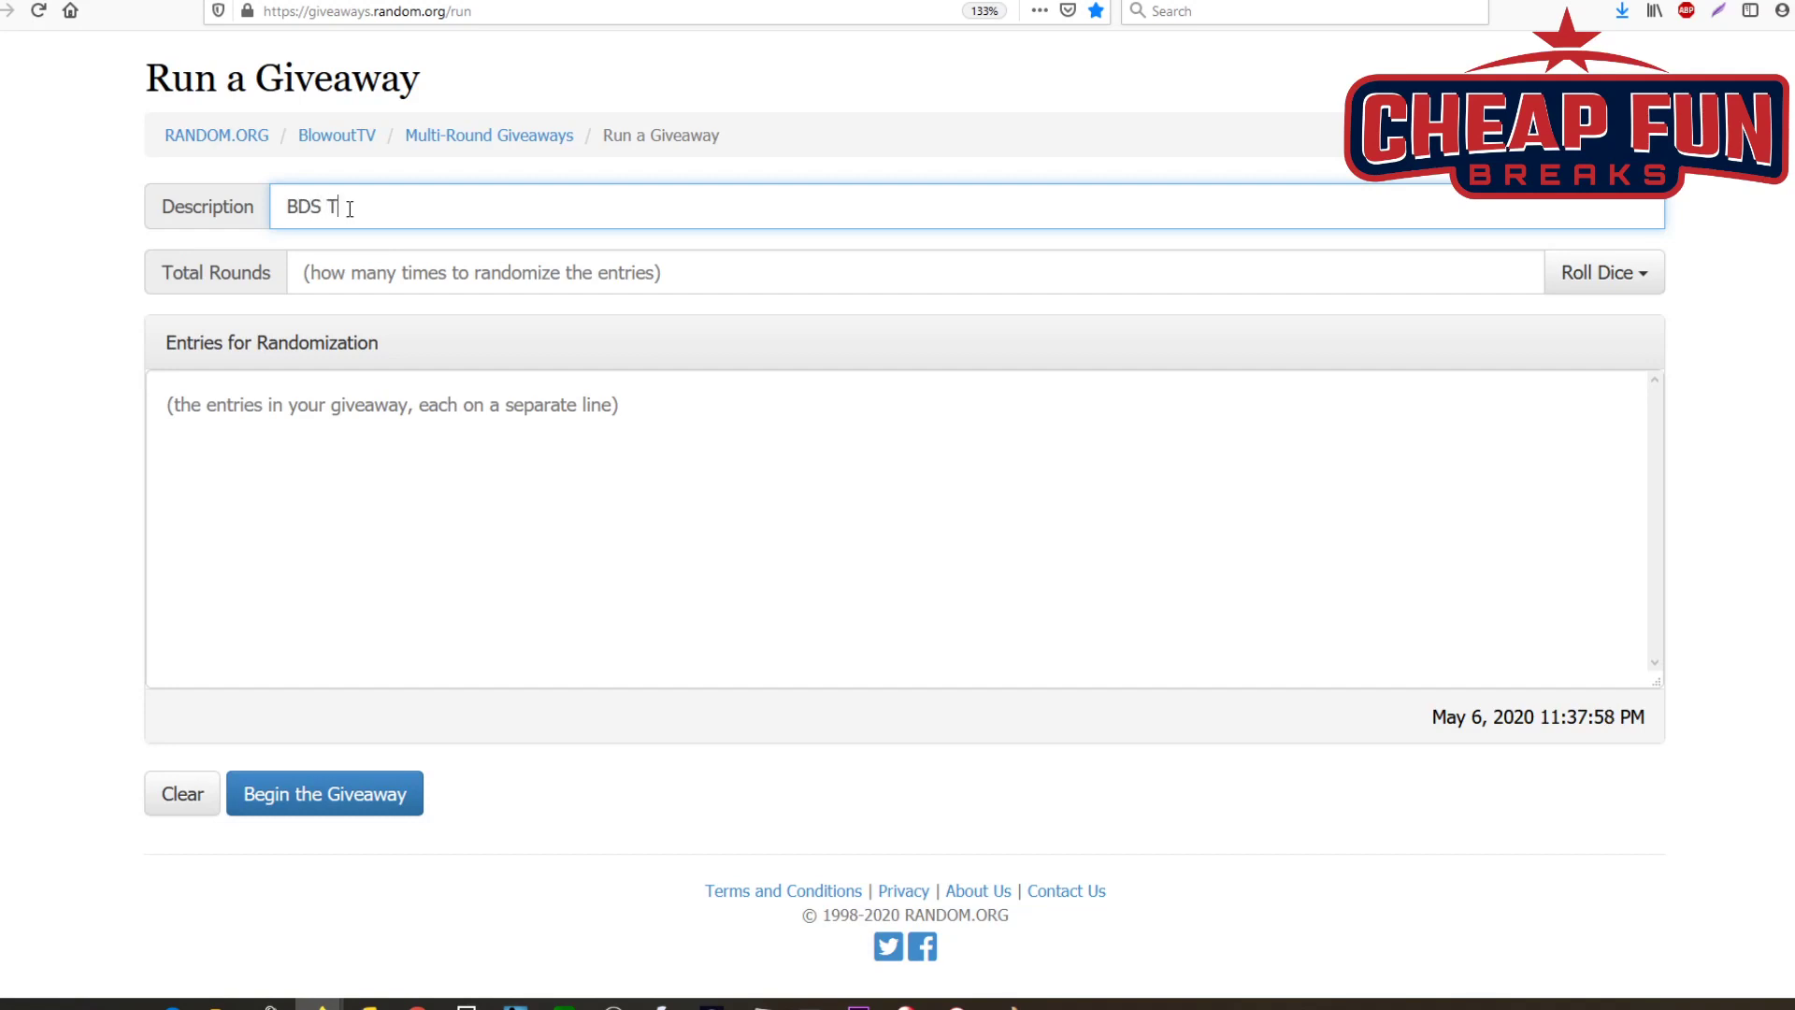
left_click(330, 285)
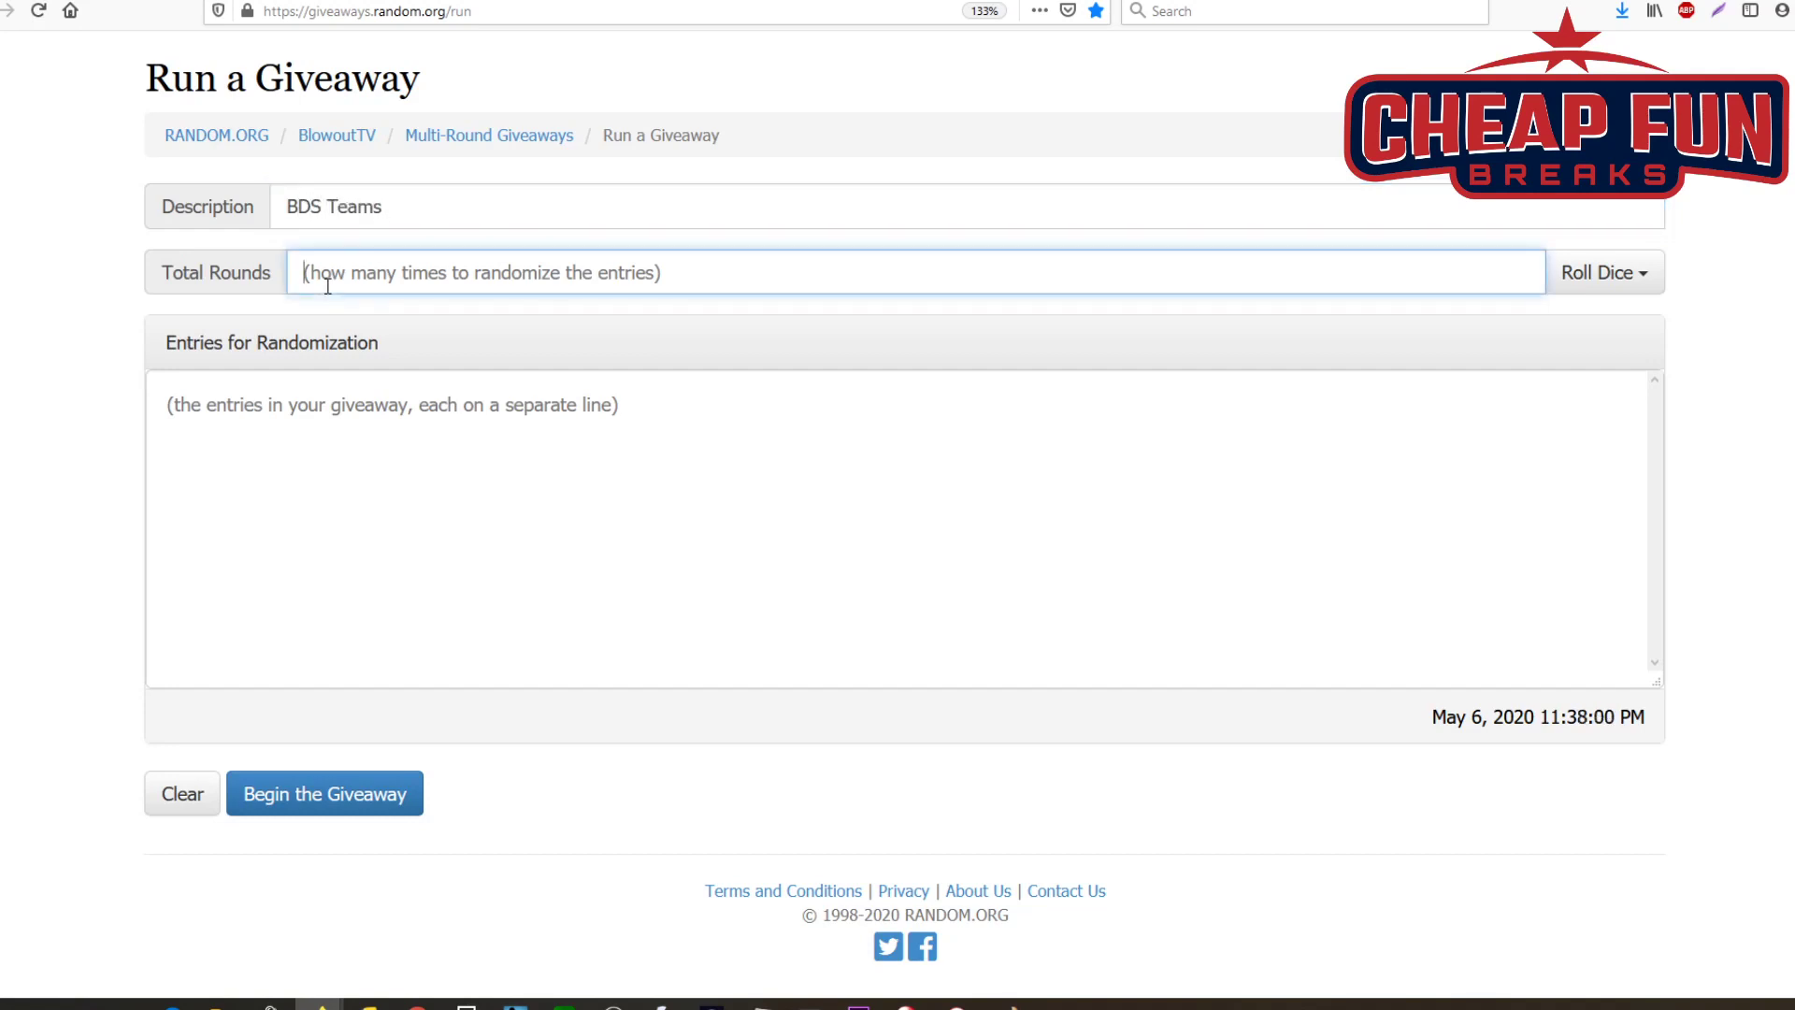
type("3")
right_click(343, 461)
left_click(373, 521)
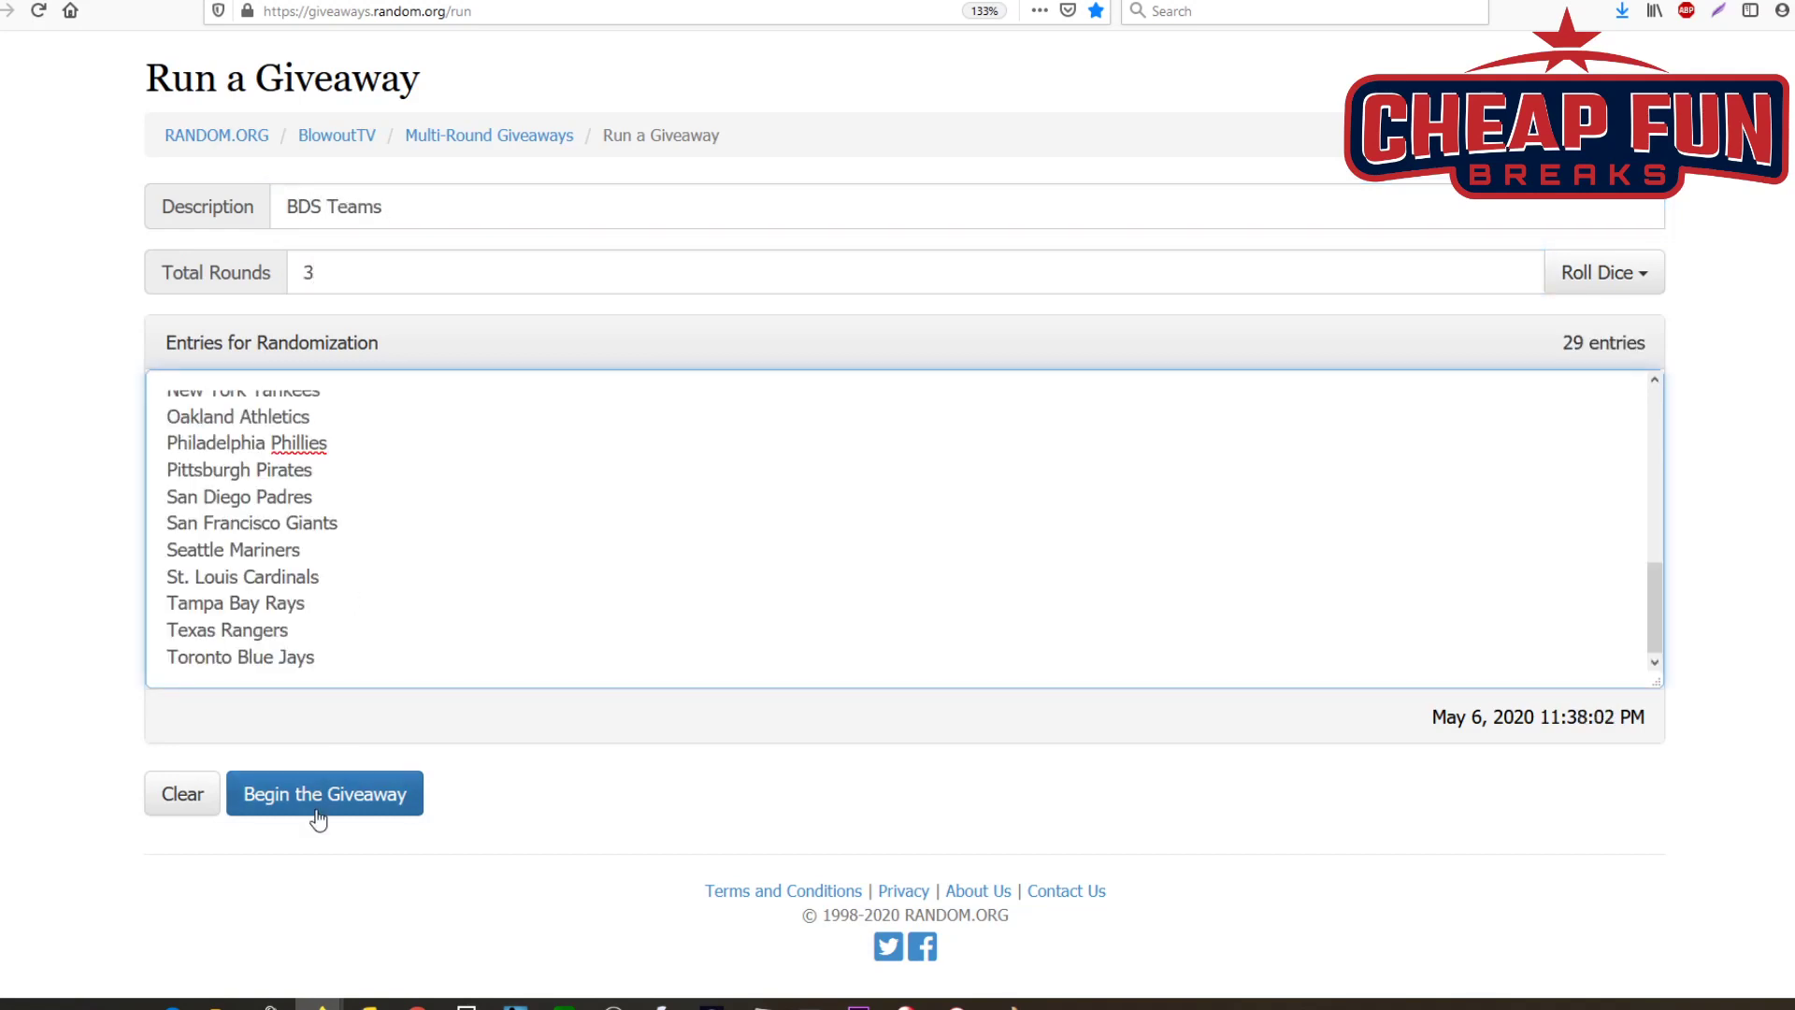
Step: Begin the BDS Teams giveaway, confirm it, and randomize the teams through all three rounds
left_click(308, 804)
left_click(1114, 423)
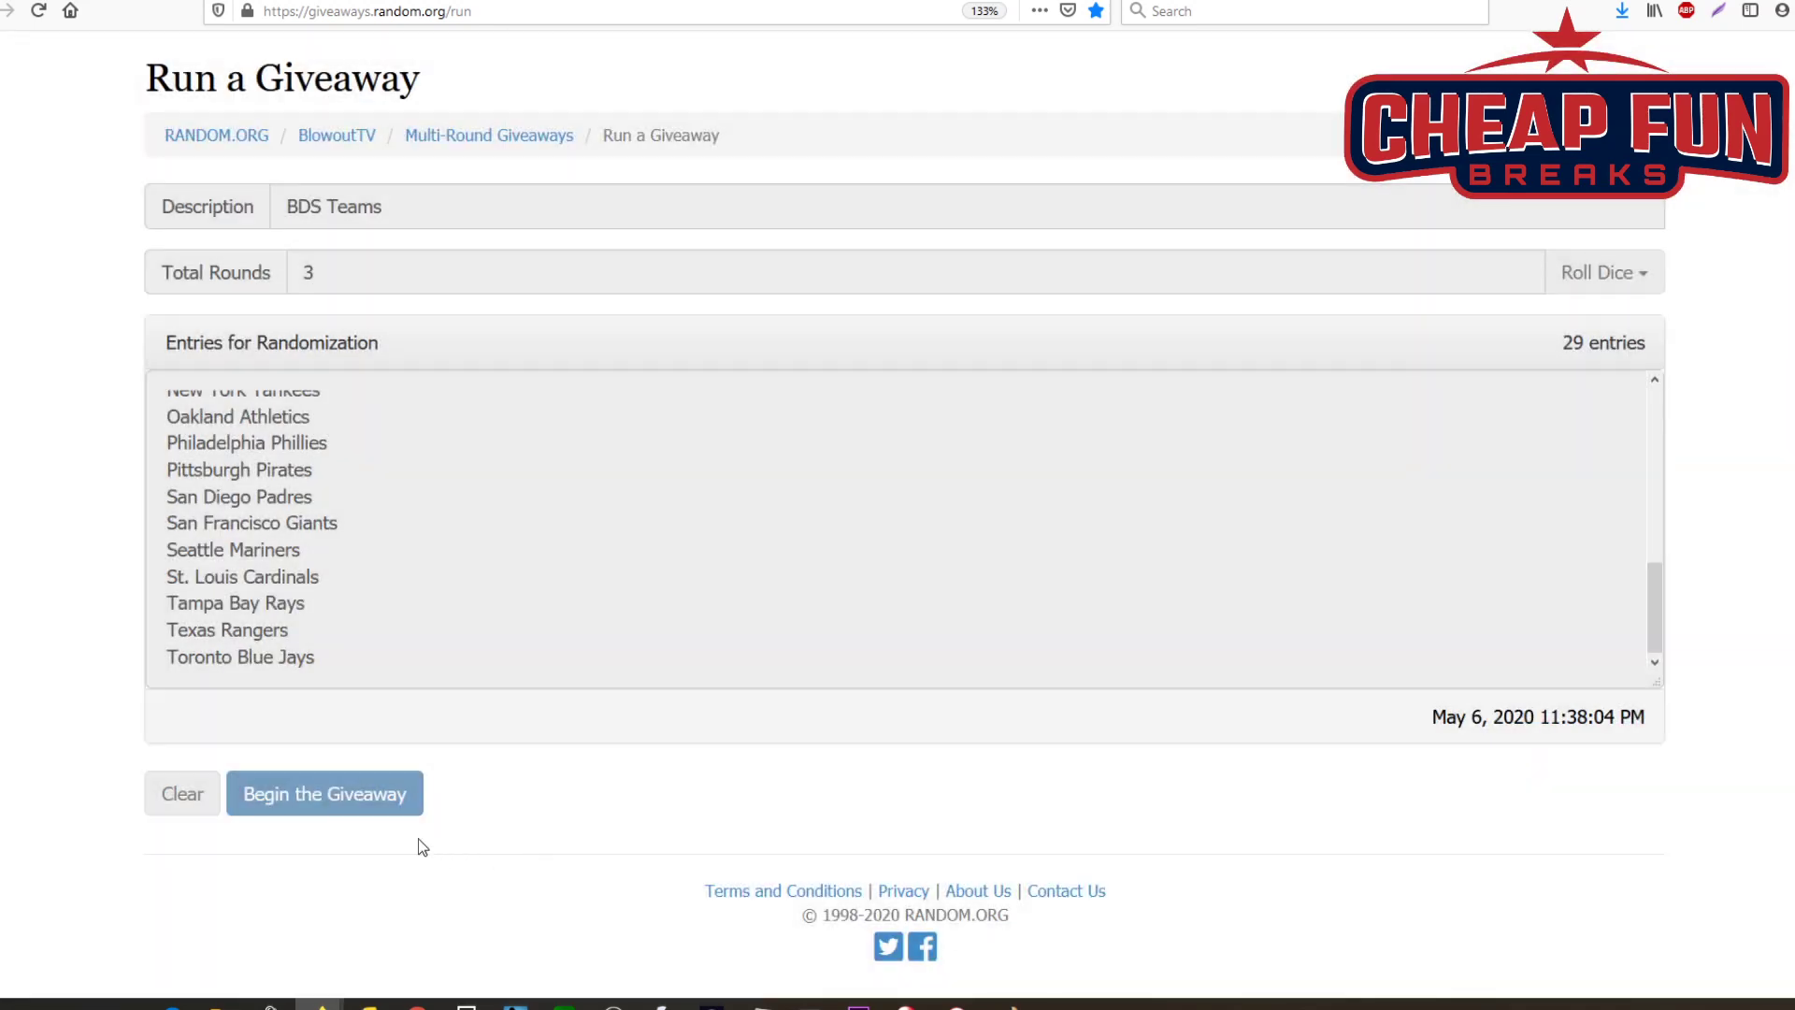
left_click(321, 801)
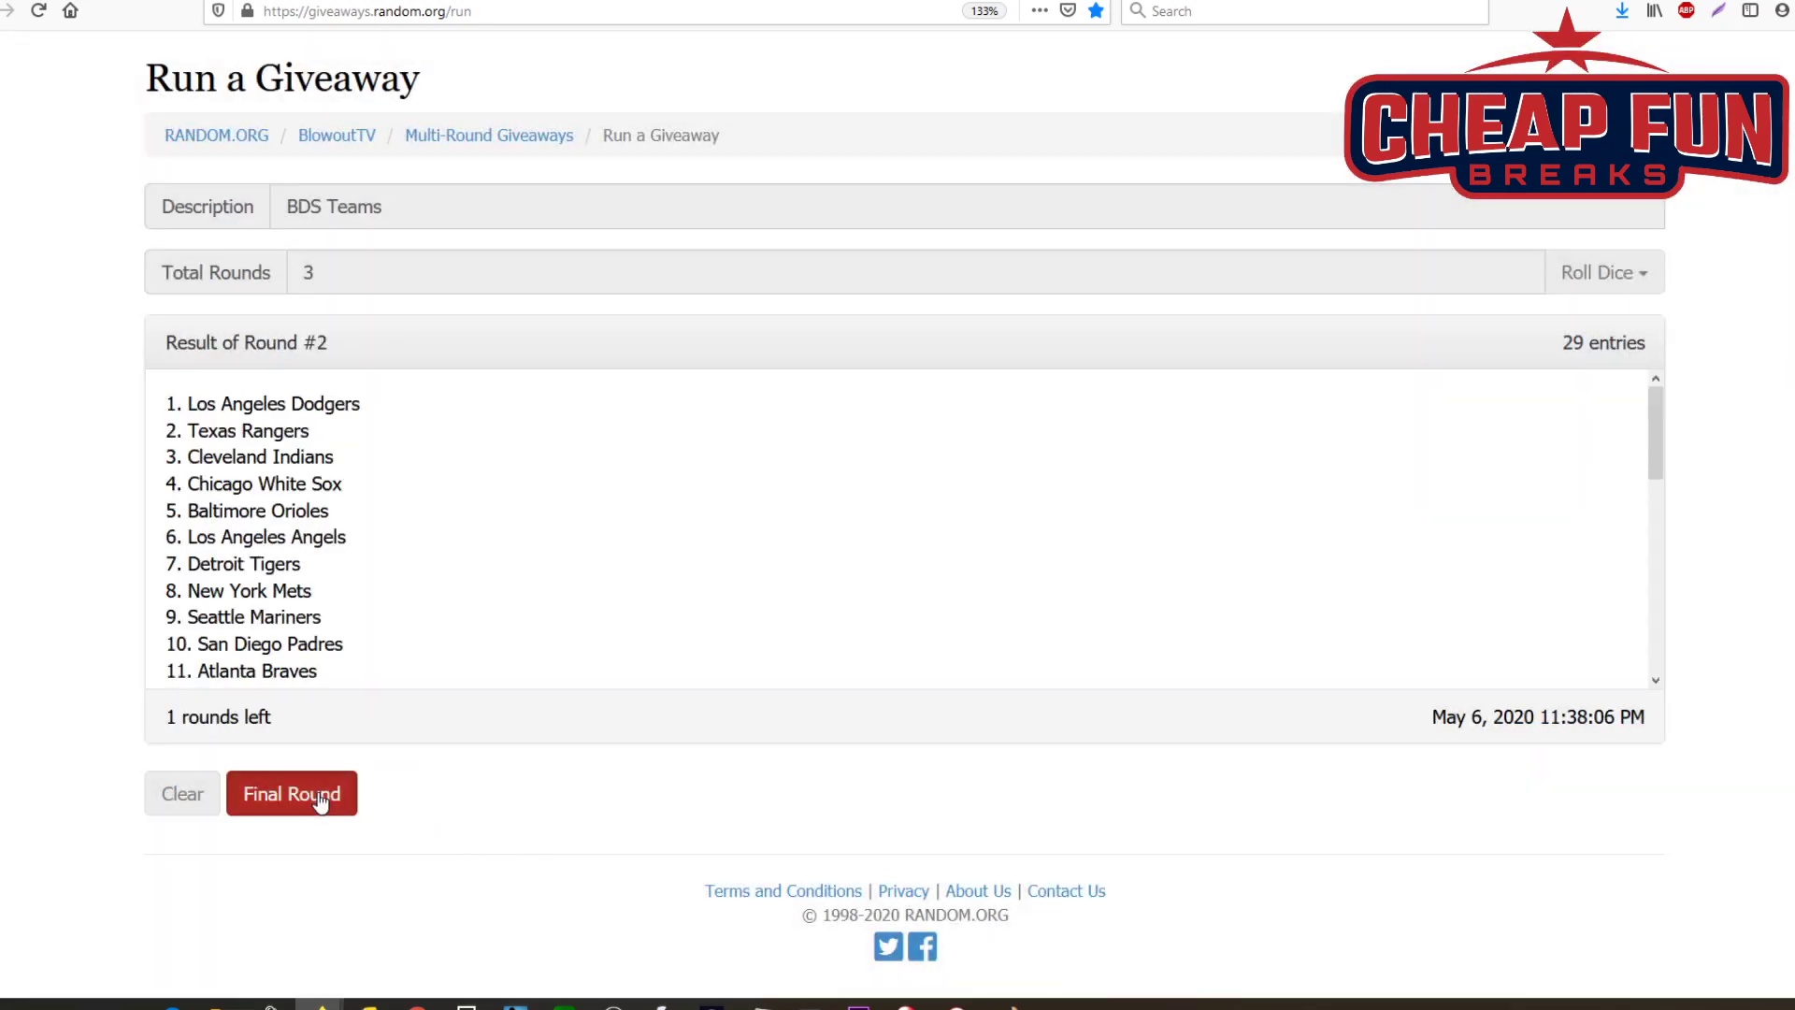
left_click(321, 801)
Step: Copy the complete final-round team order of the BDS Teams giveaway and switch to the other window
scroll(390, 527, "down", 2)
scroll(391, 526, "down", 3)
left_click_drag(520, 674, 168, 404)
right_click(245, 401)
left_click(260, 415)
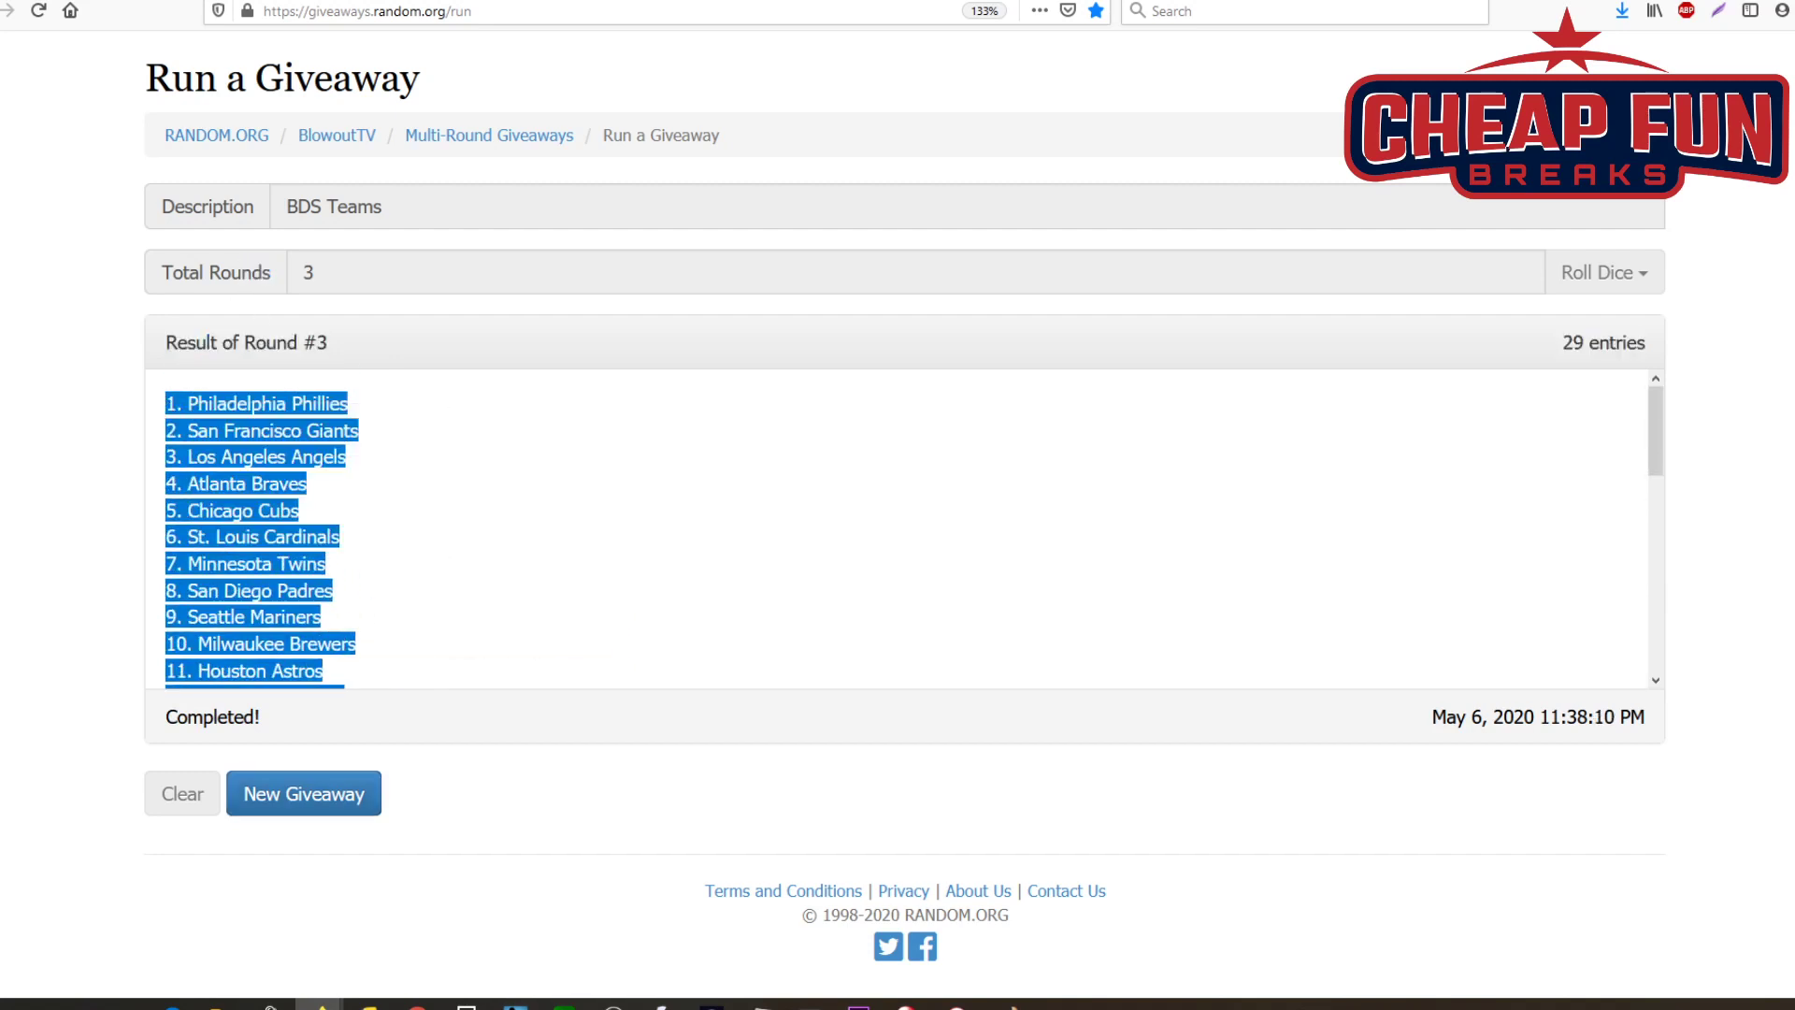
key("alt+Tab")
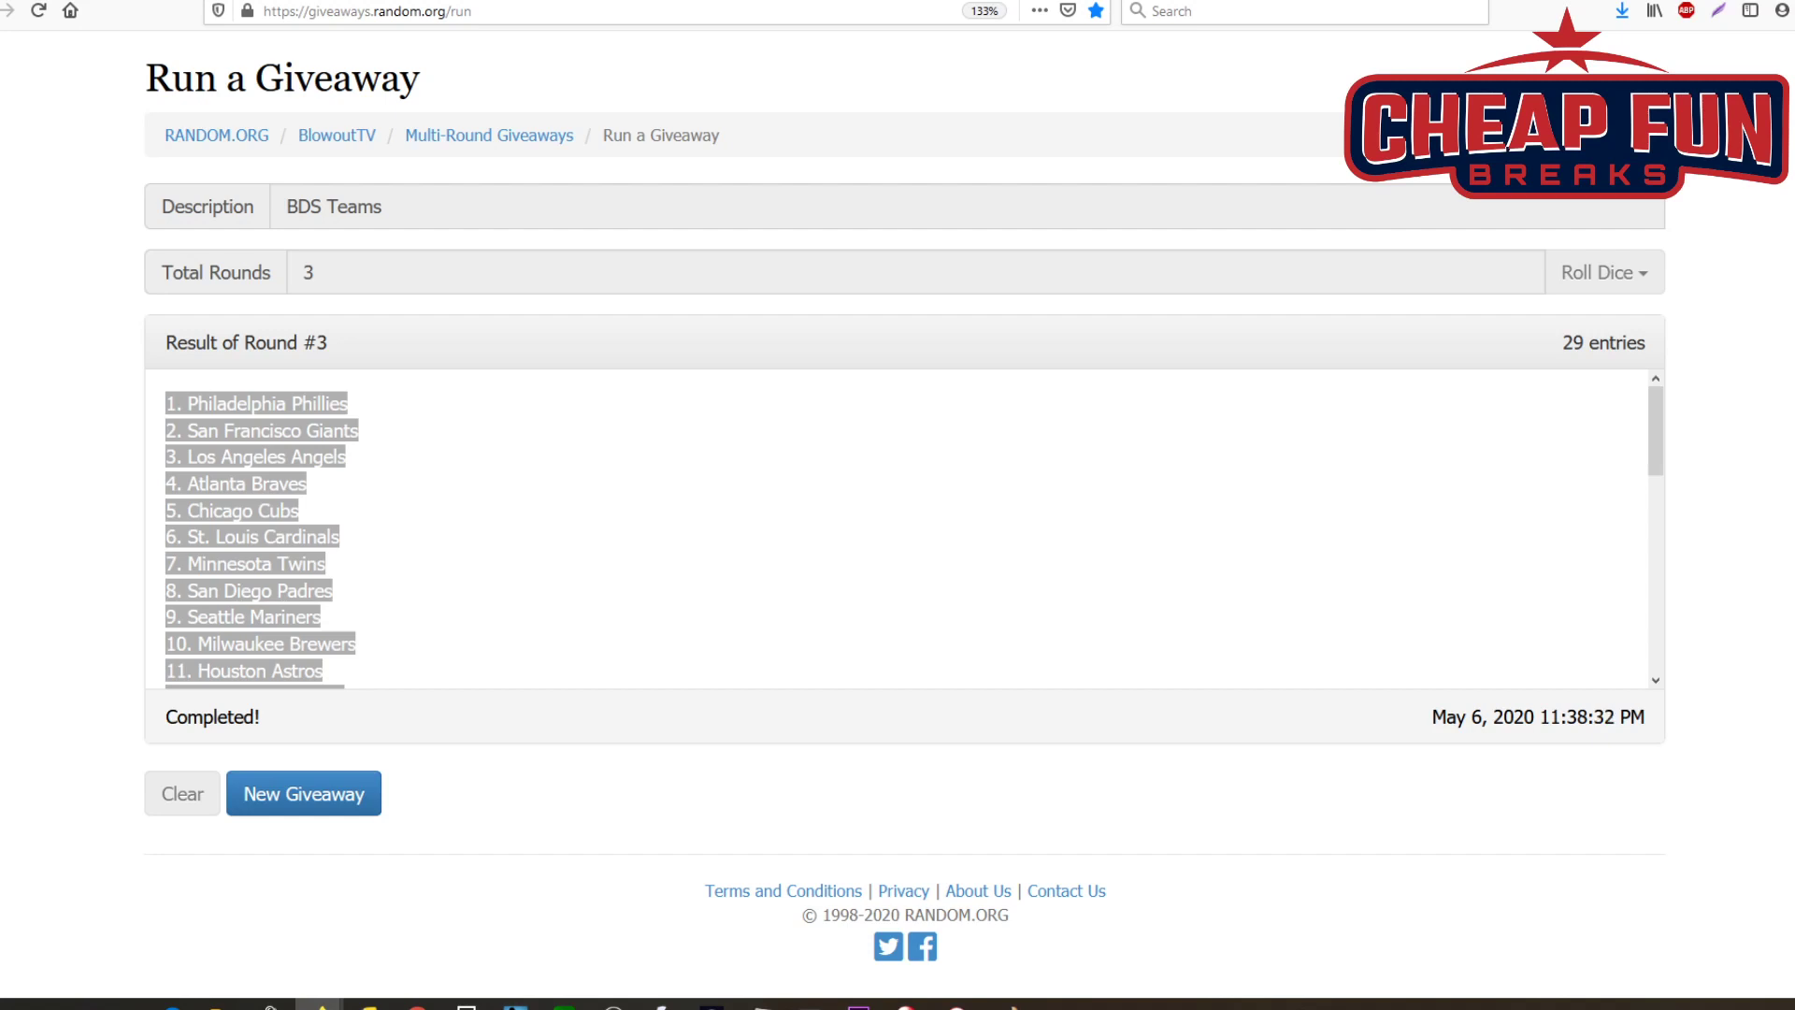
Step: Start a new giveaway described as "TCS 1" with 3 total rounds and the copied participant list pasted as entries
left_click(289, 783)
left_click(1146, 320)
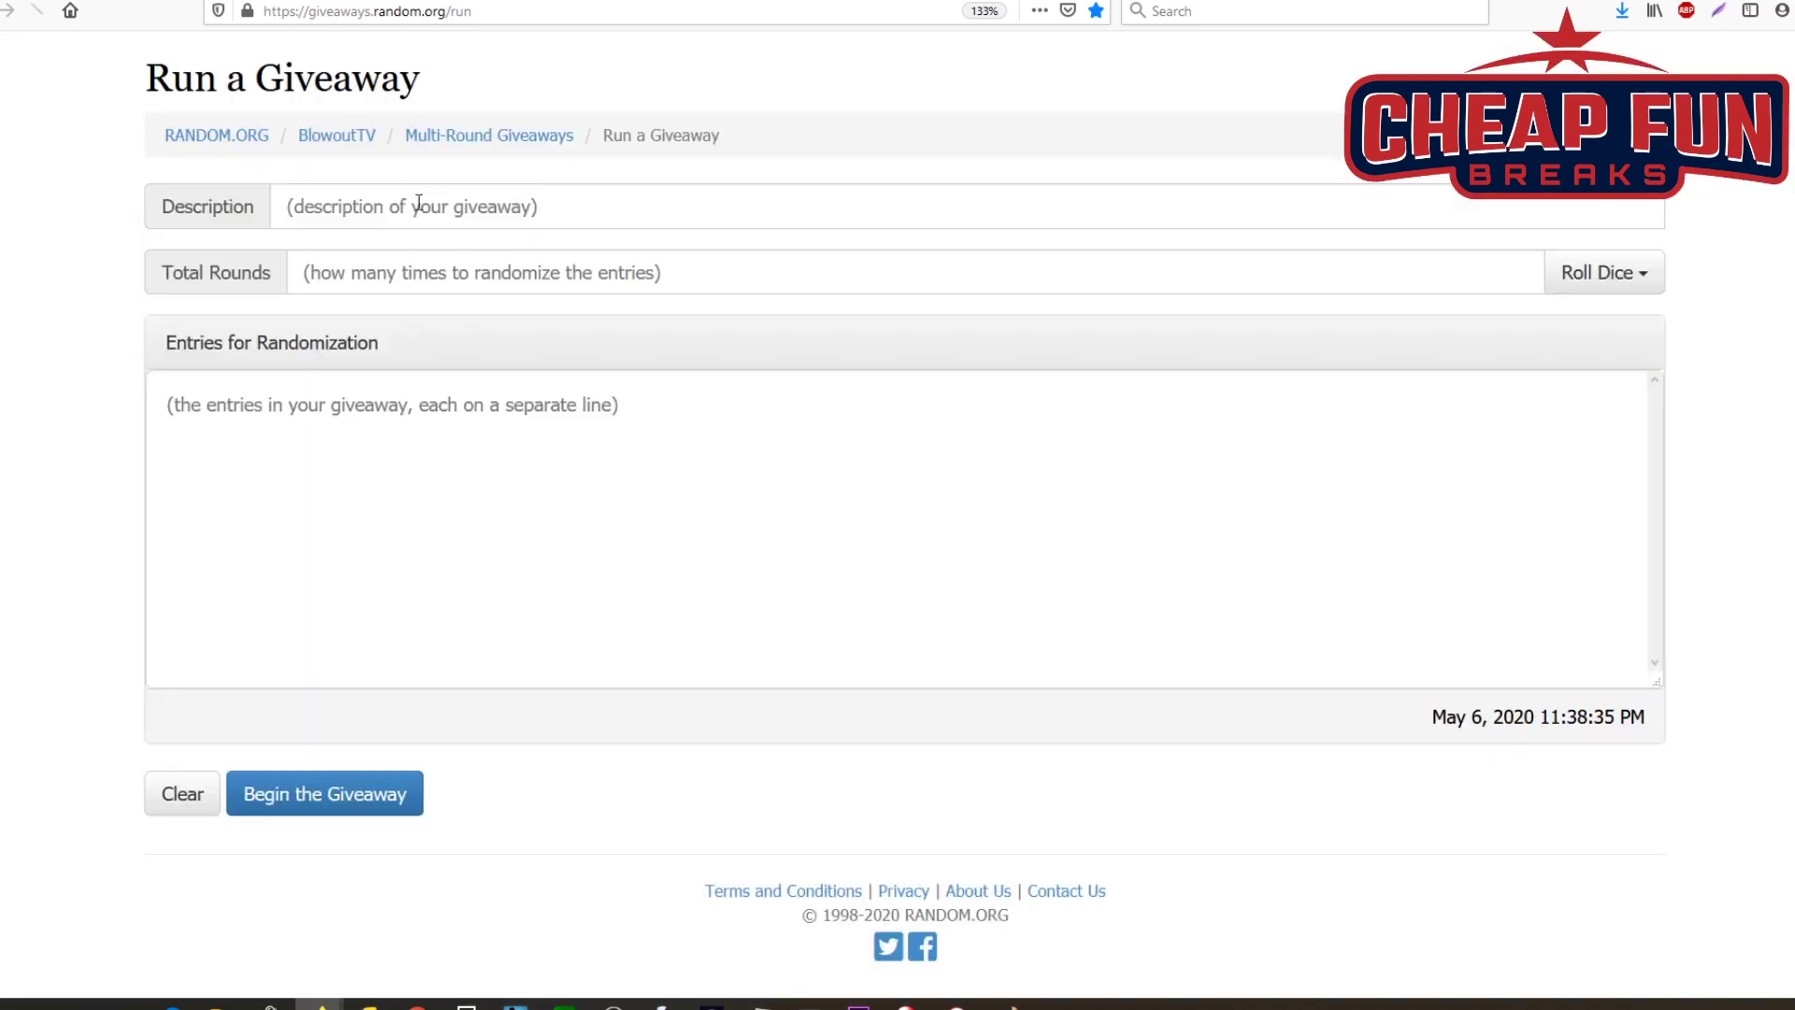
left_click(418, 203)
type("T")
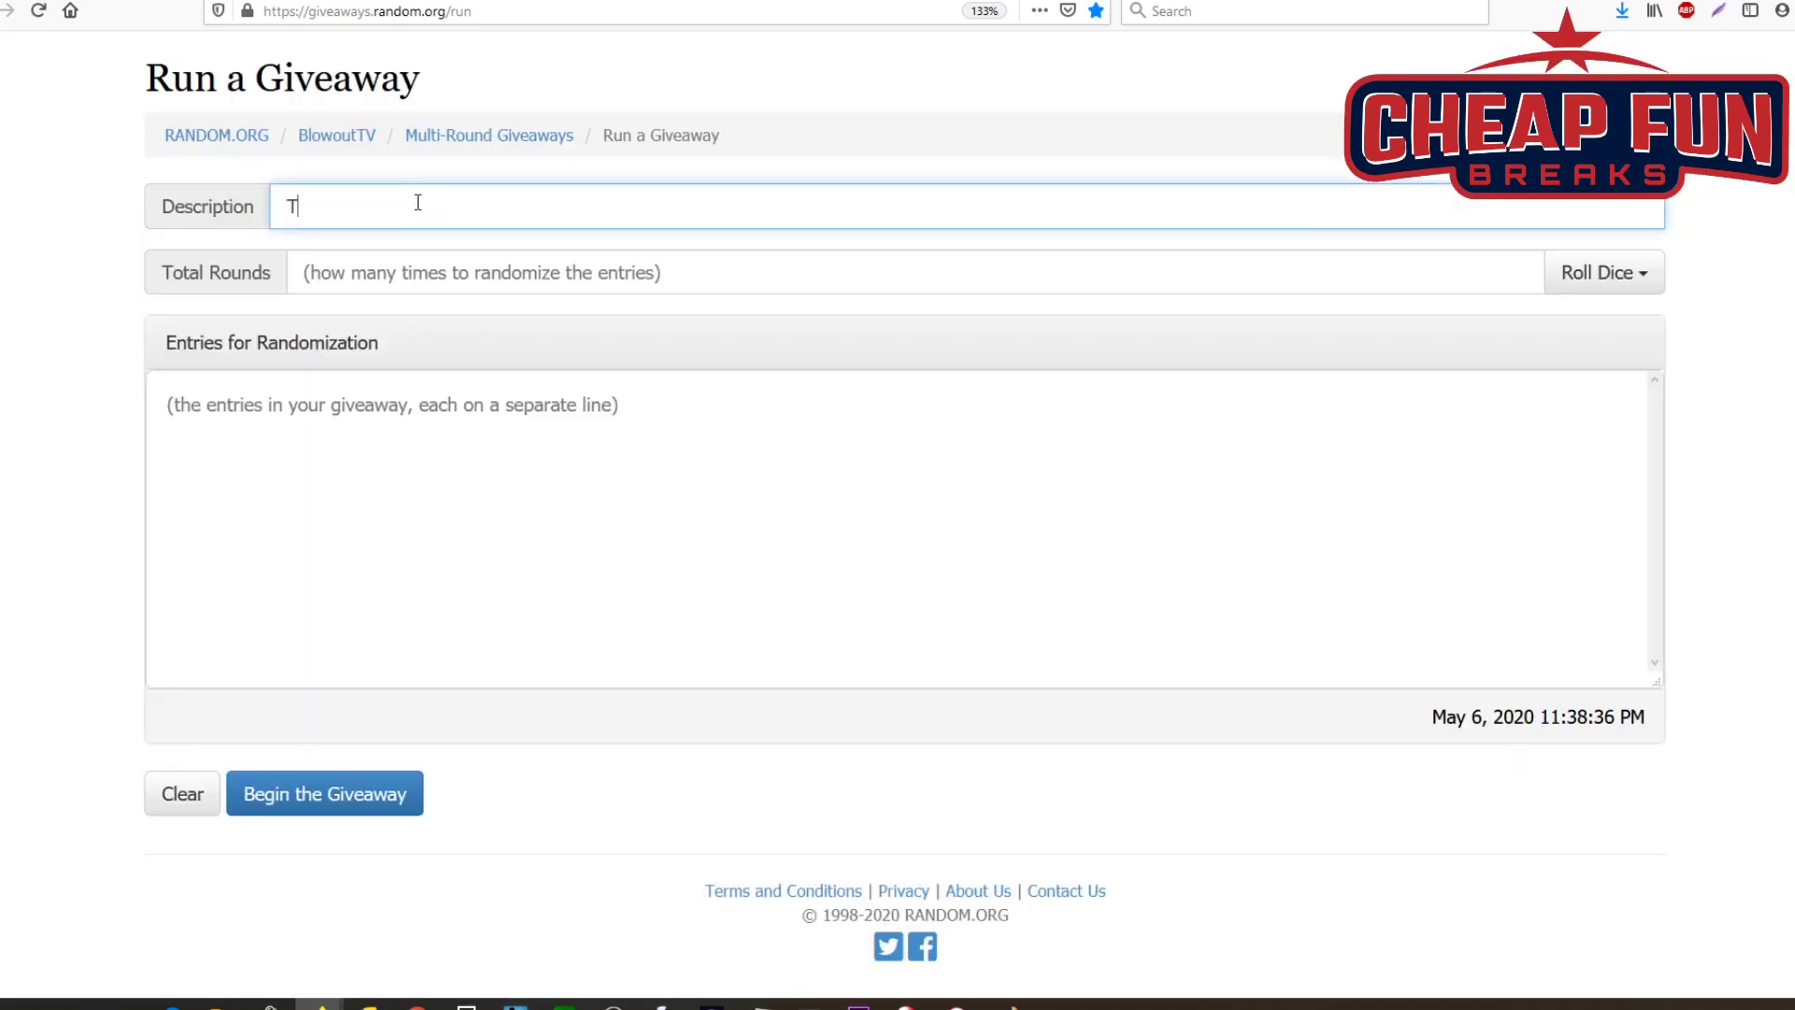
type("CS 1")
left_click(353, 270)
type("3")
right_click(359, 400)
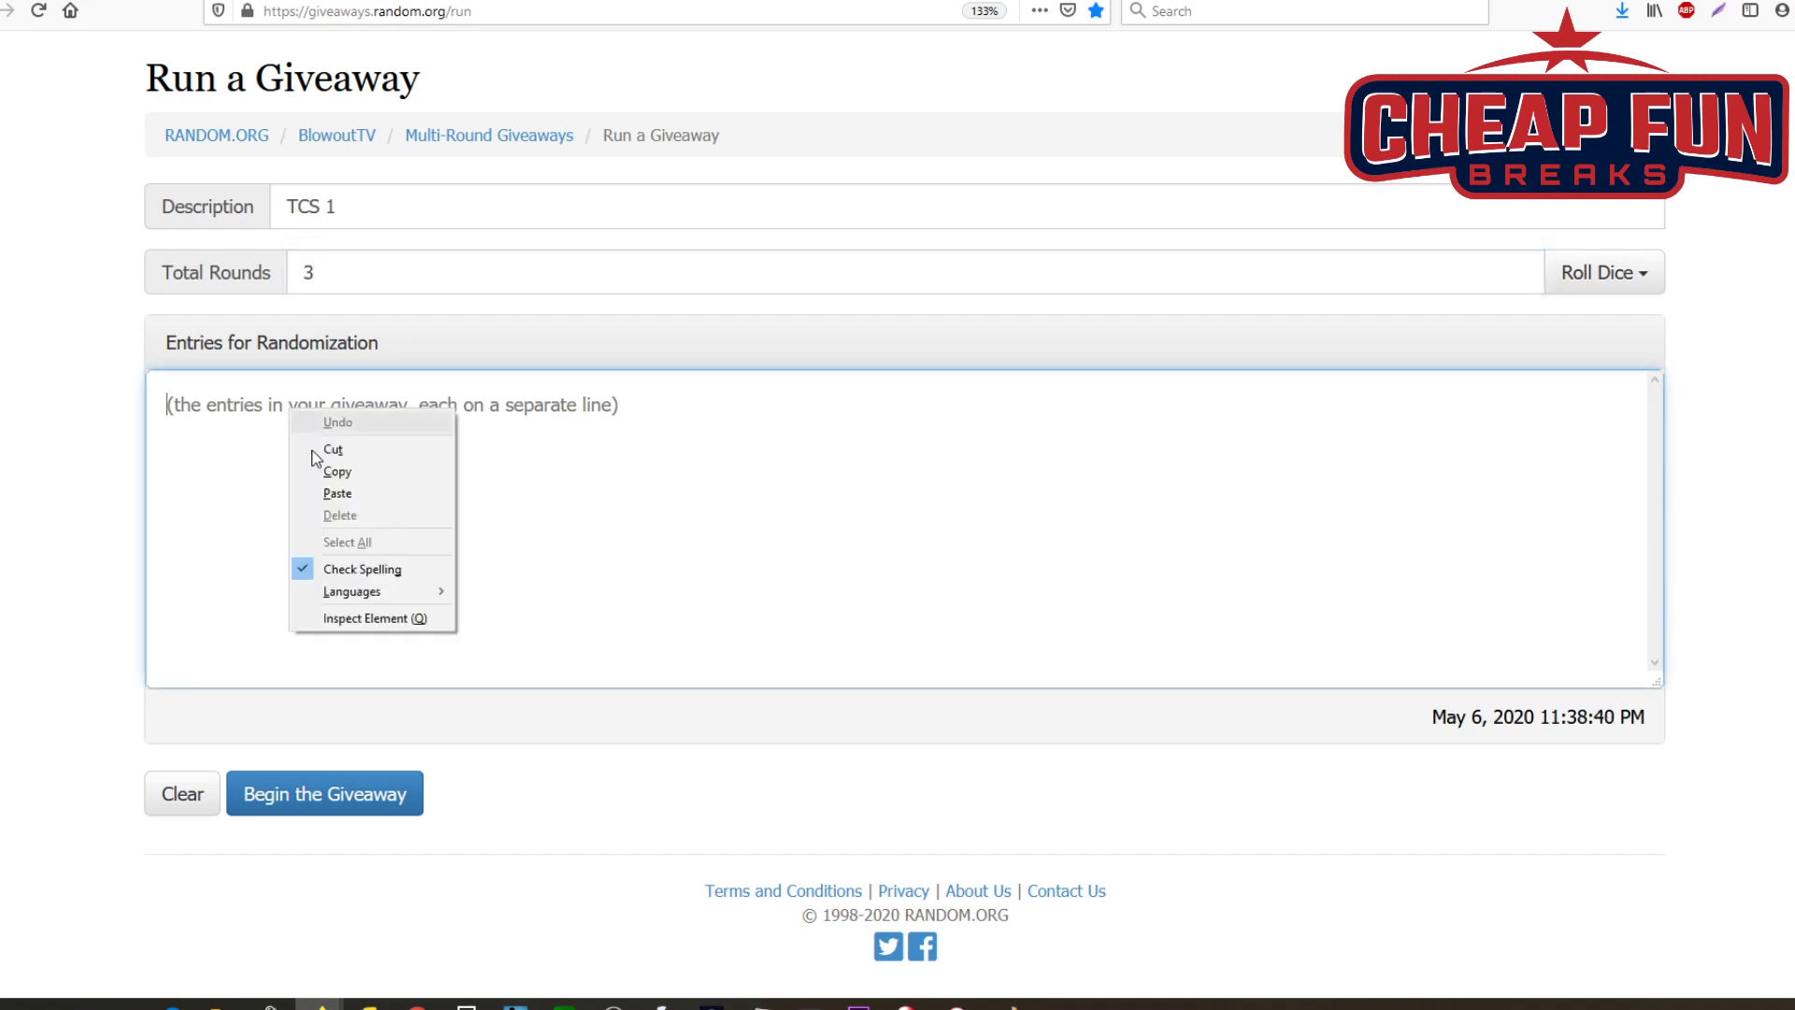
left_click(364, 491)
Step: Begin the TCS 1 giveaway, confirm it, and randomize the participants through all three rounds
left_click(337, 791)
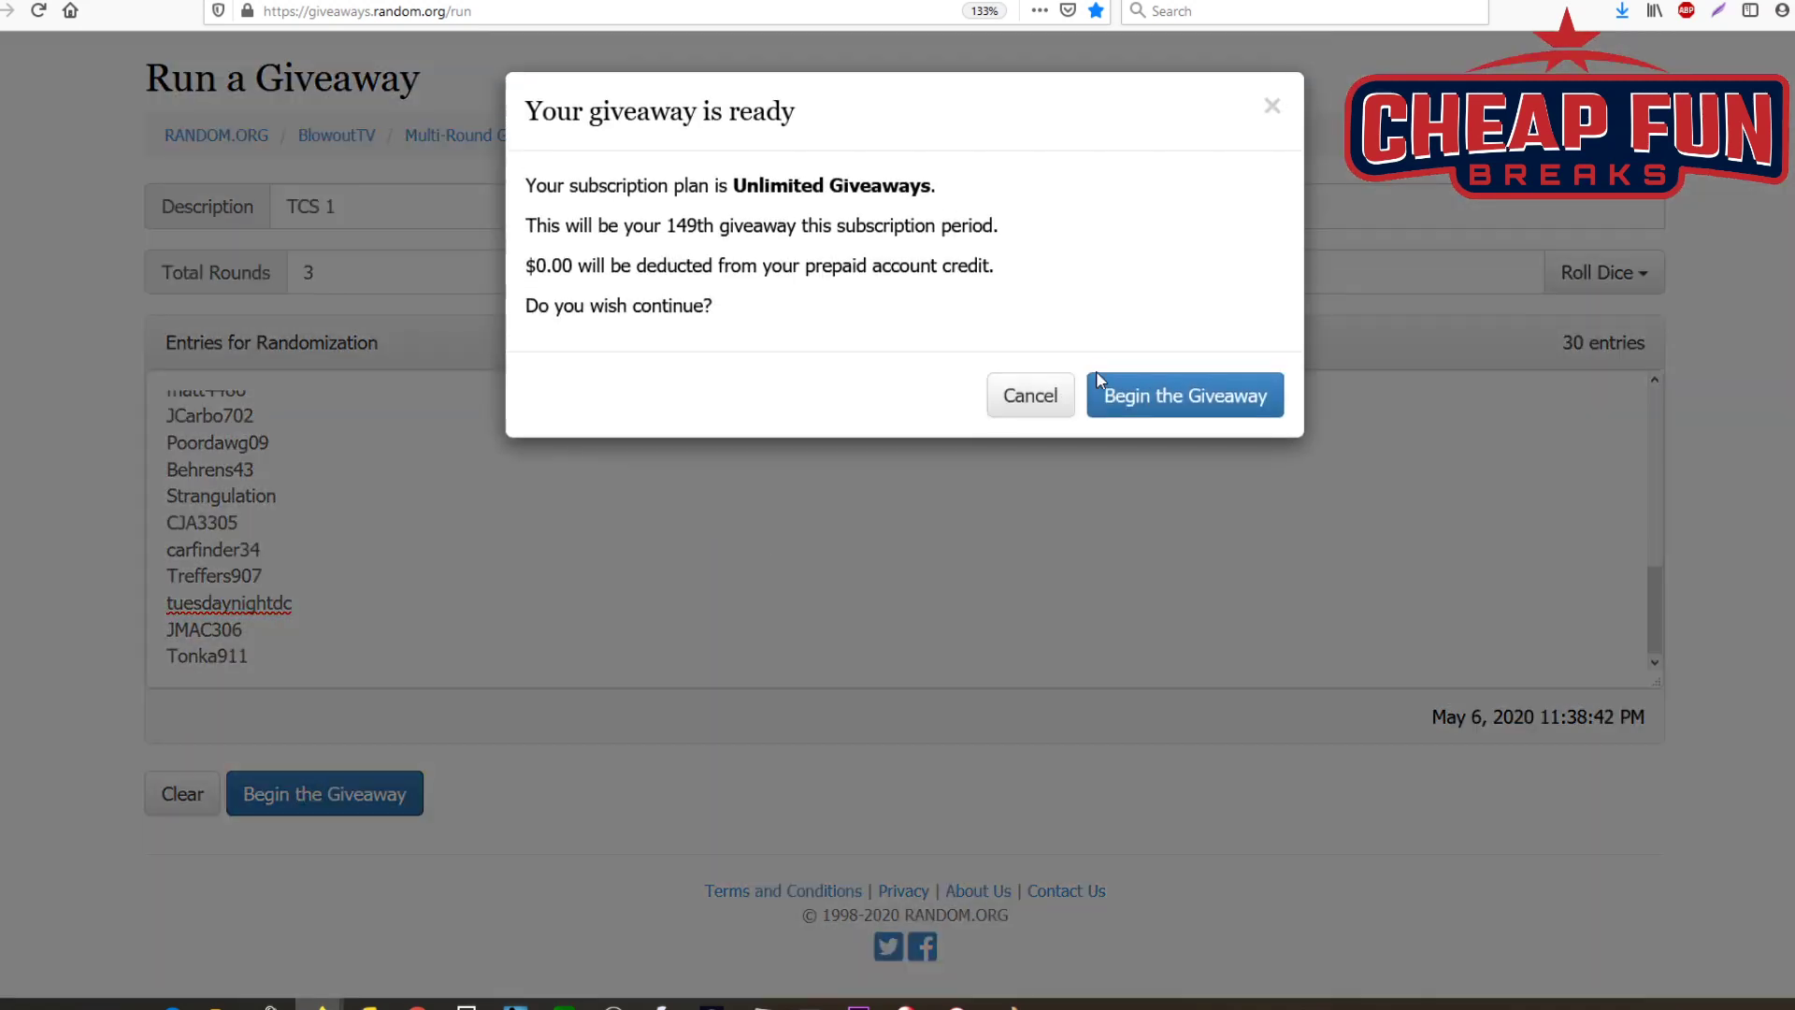
left_click(1184, 388)
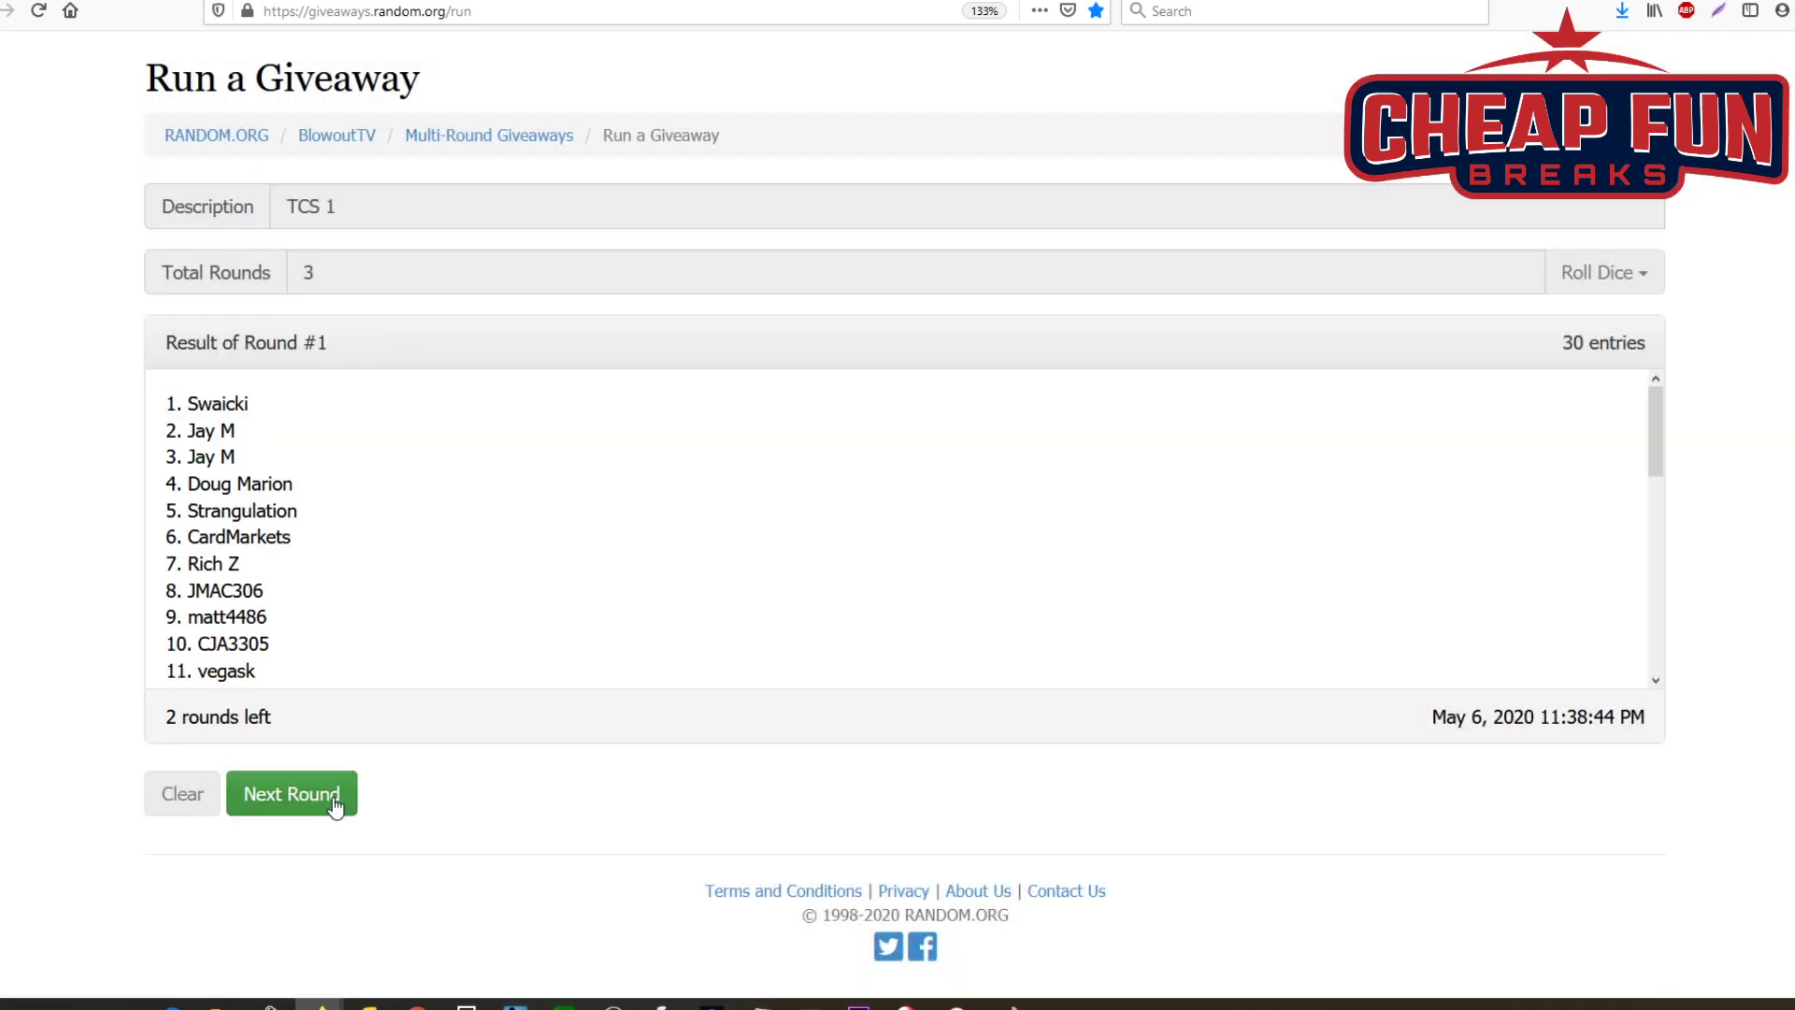
left_click(338, 793)
left_click(335, 804)
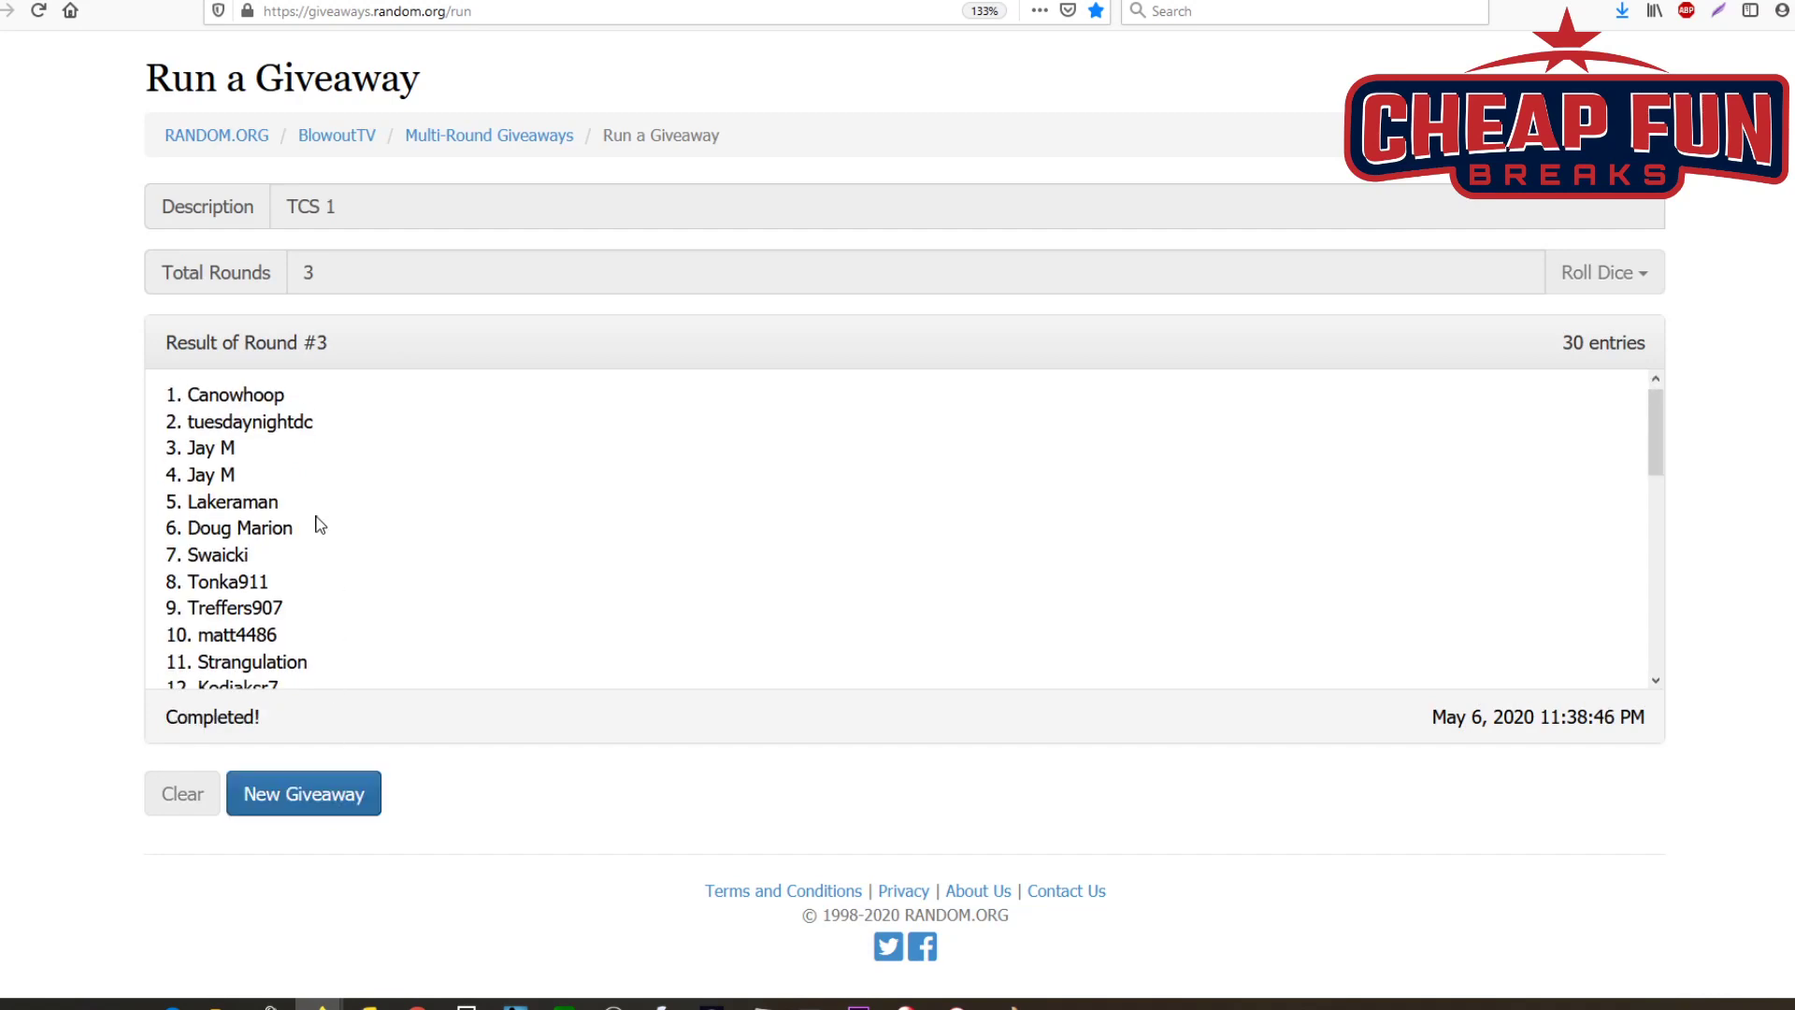
Step: Copy the complete final-round results of the TCS 1 giveaway and switch to the other window
scroll(312, 521, "down", 5)
left_click_drag(383, 660, 167, 388)
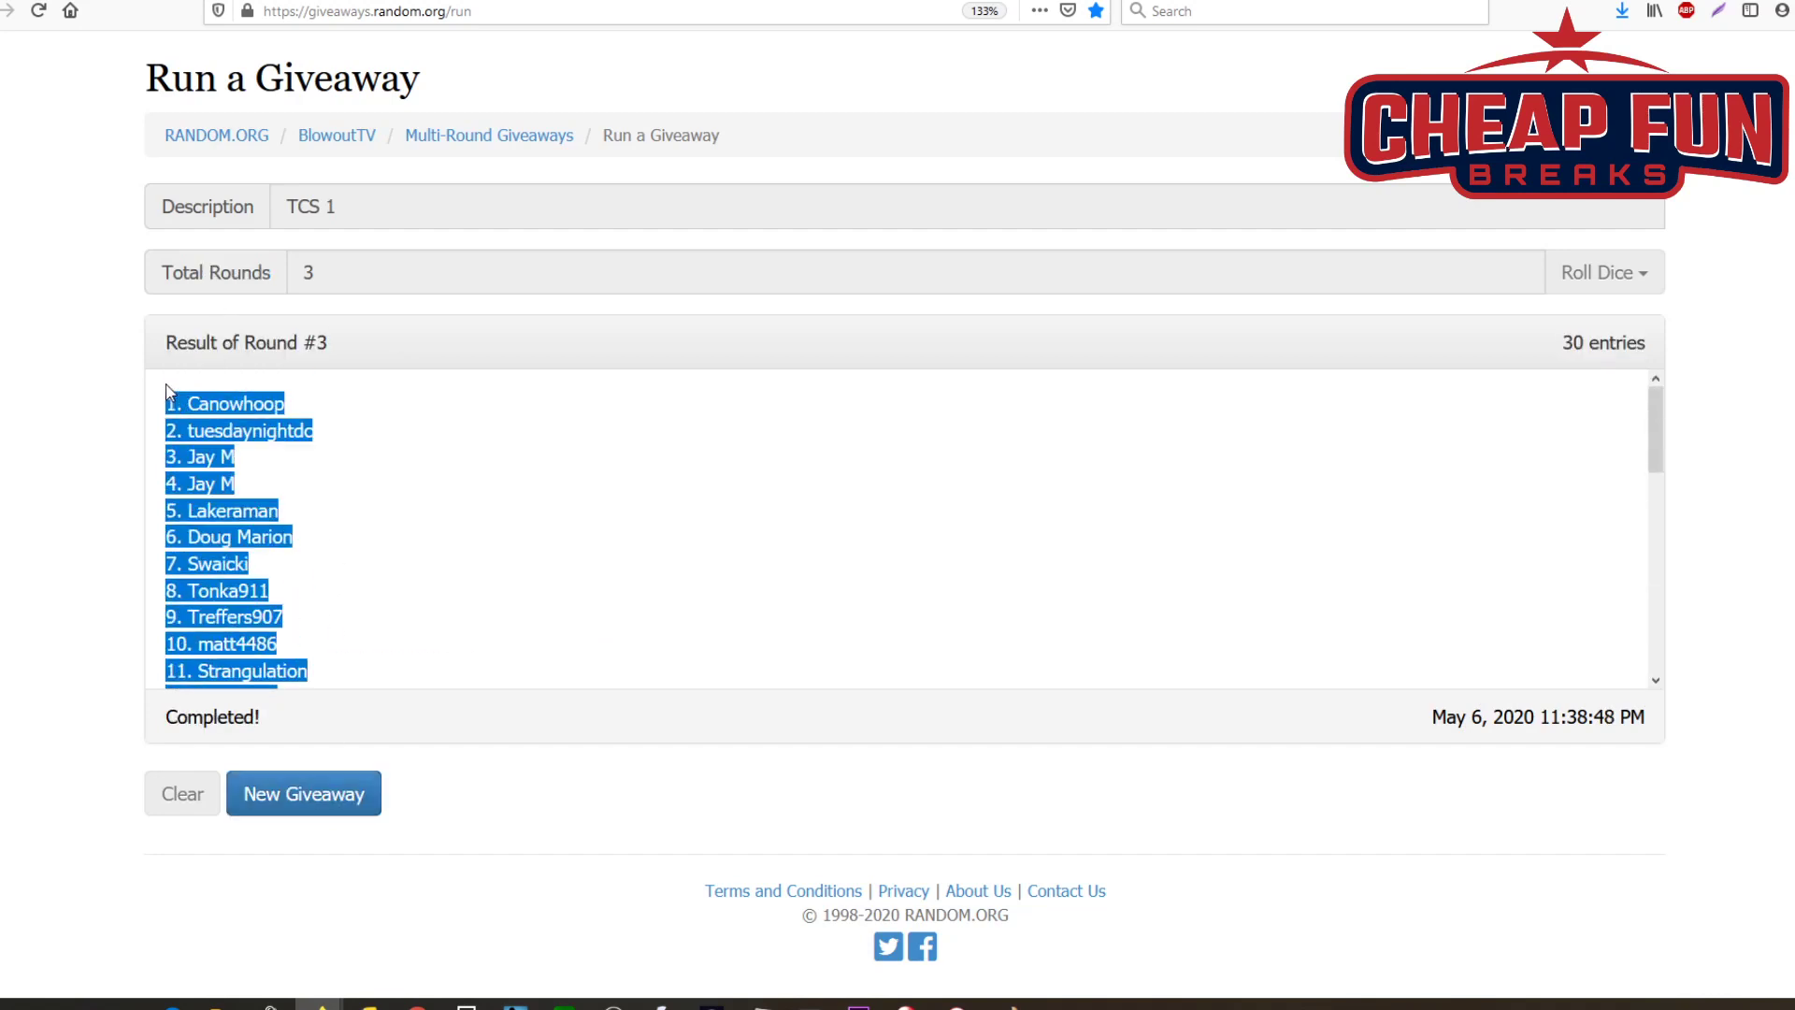
right_click(215, 408)
left_click(250, 422)
key("alt+Tab")
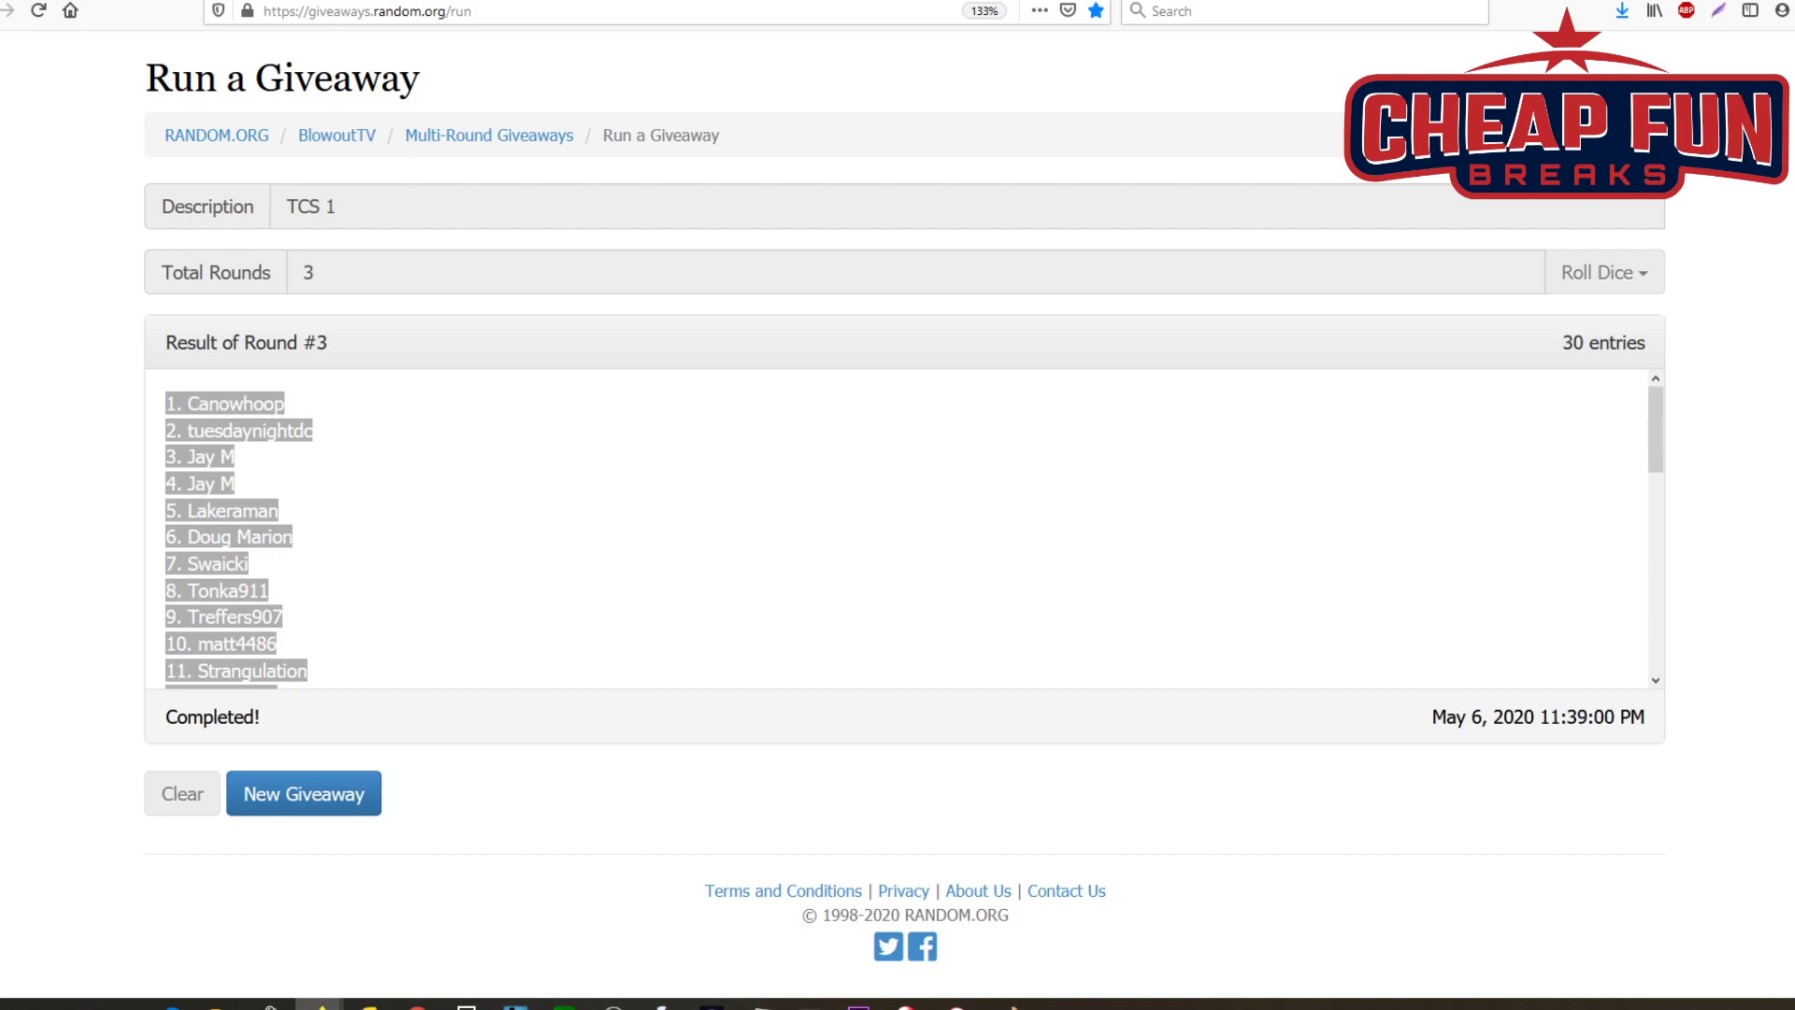
Step: Start a new giveaway described as "TCS 2" with 3 total rounds and the copied participant list pasted as entries
left_click(304, 793)
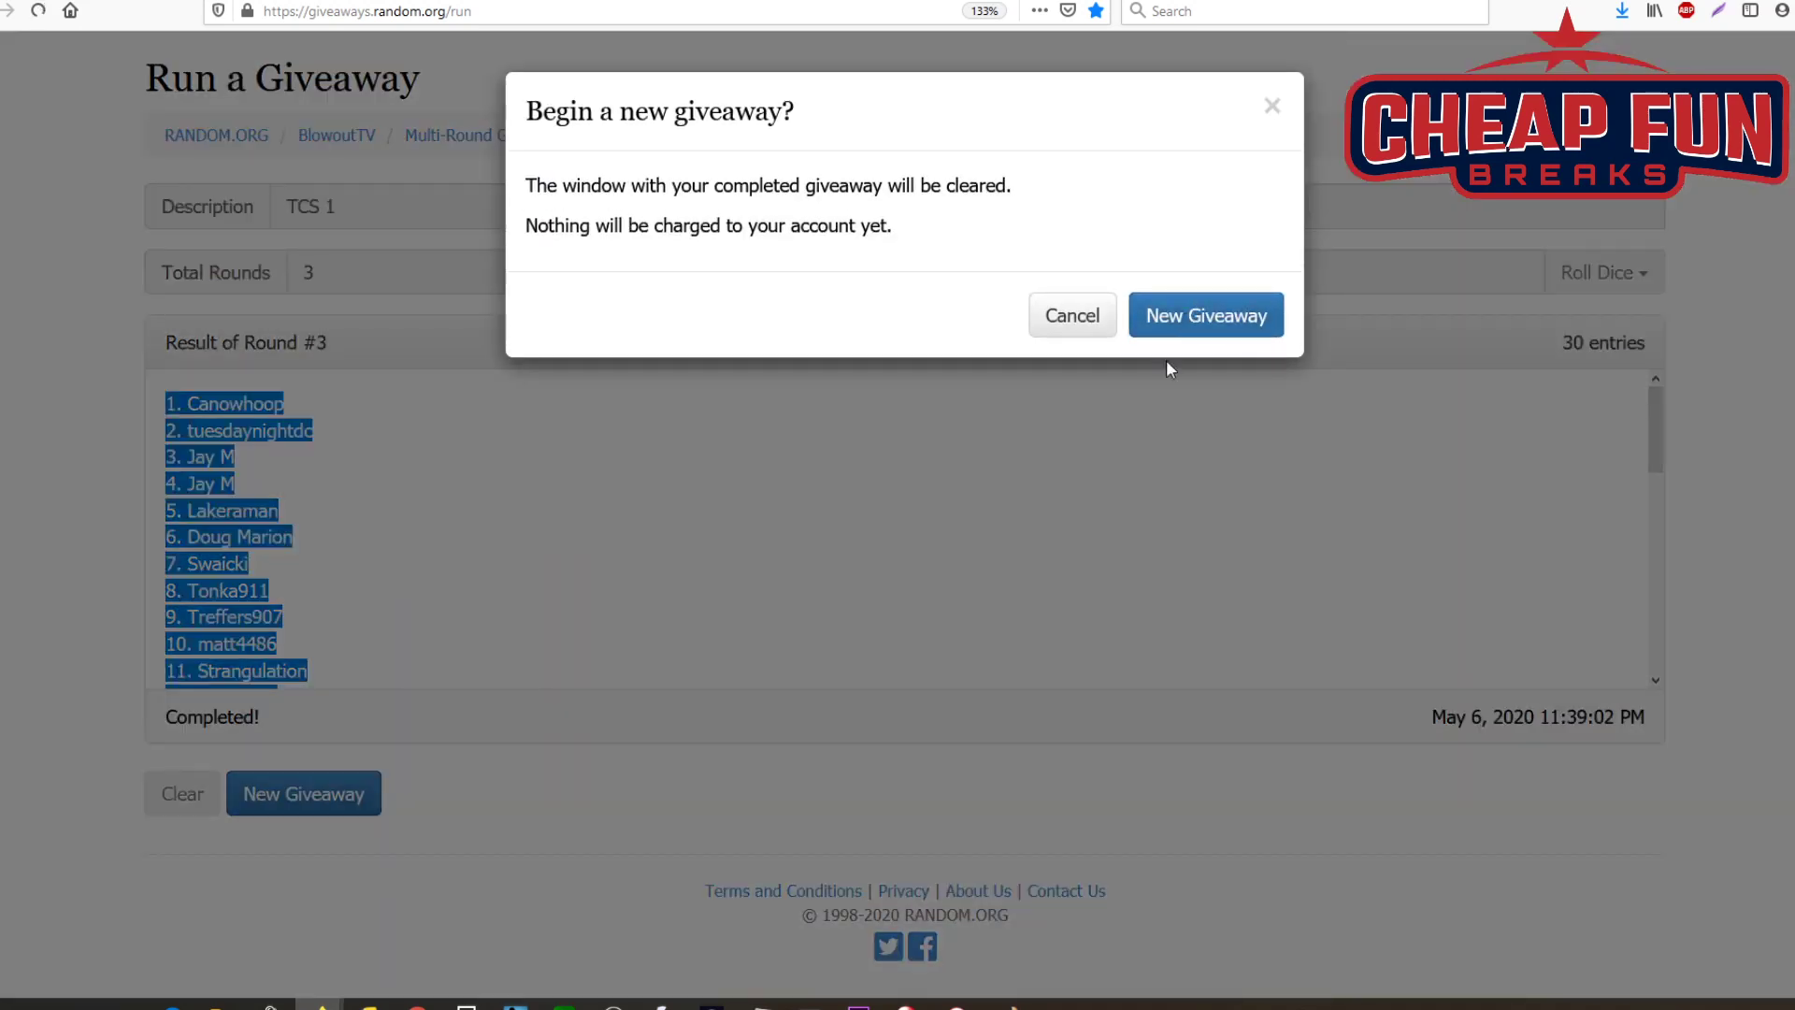
key("Return")
left_click(346, 215)
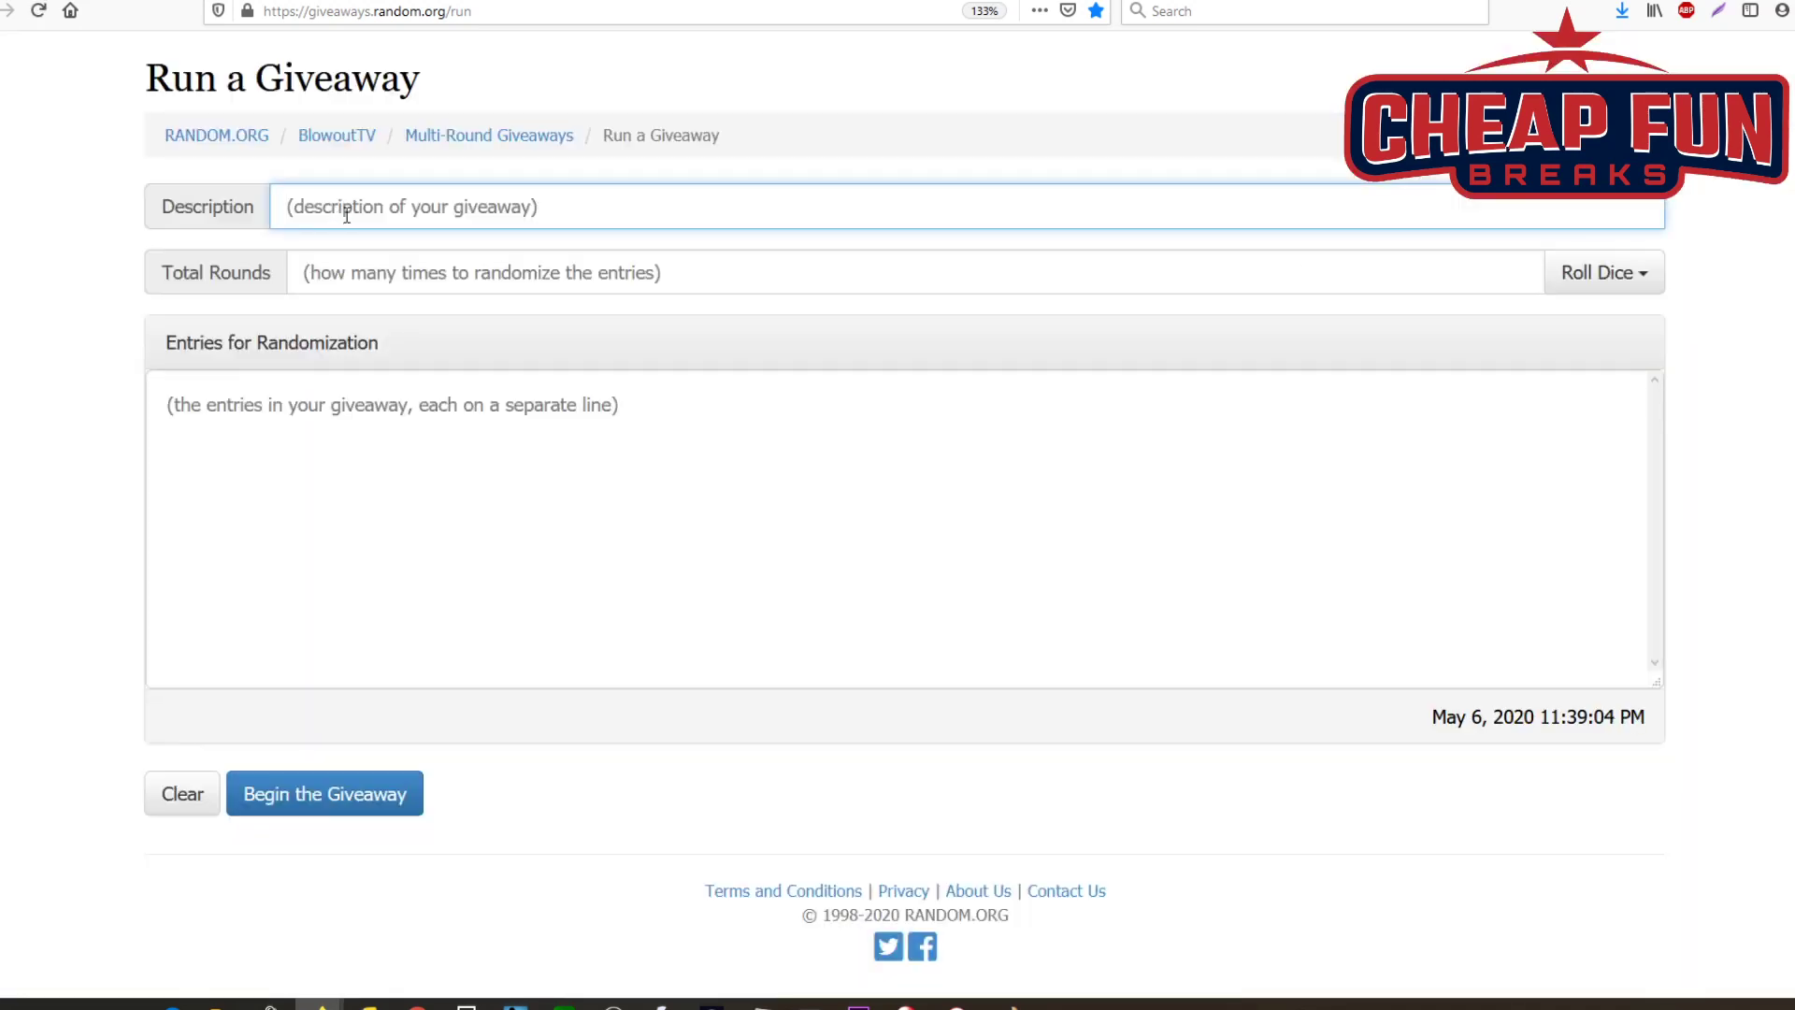
type("TCS")
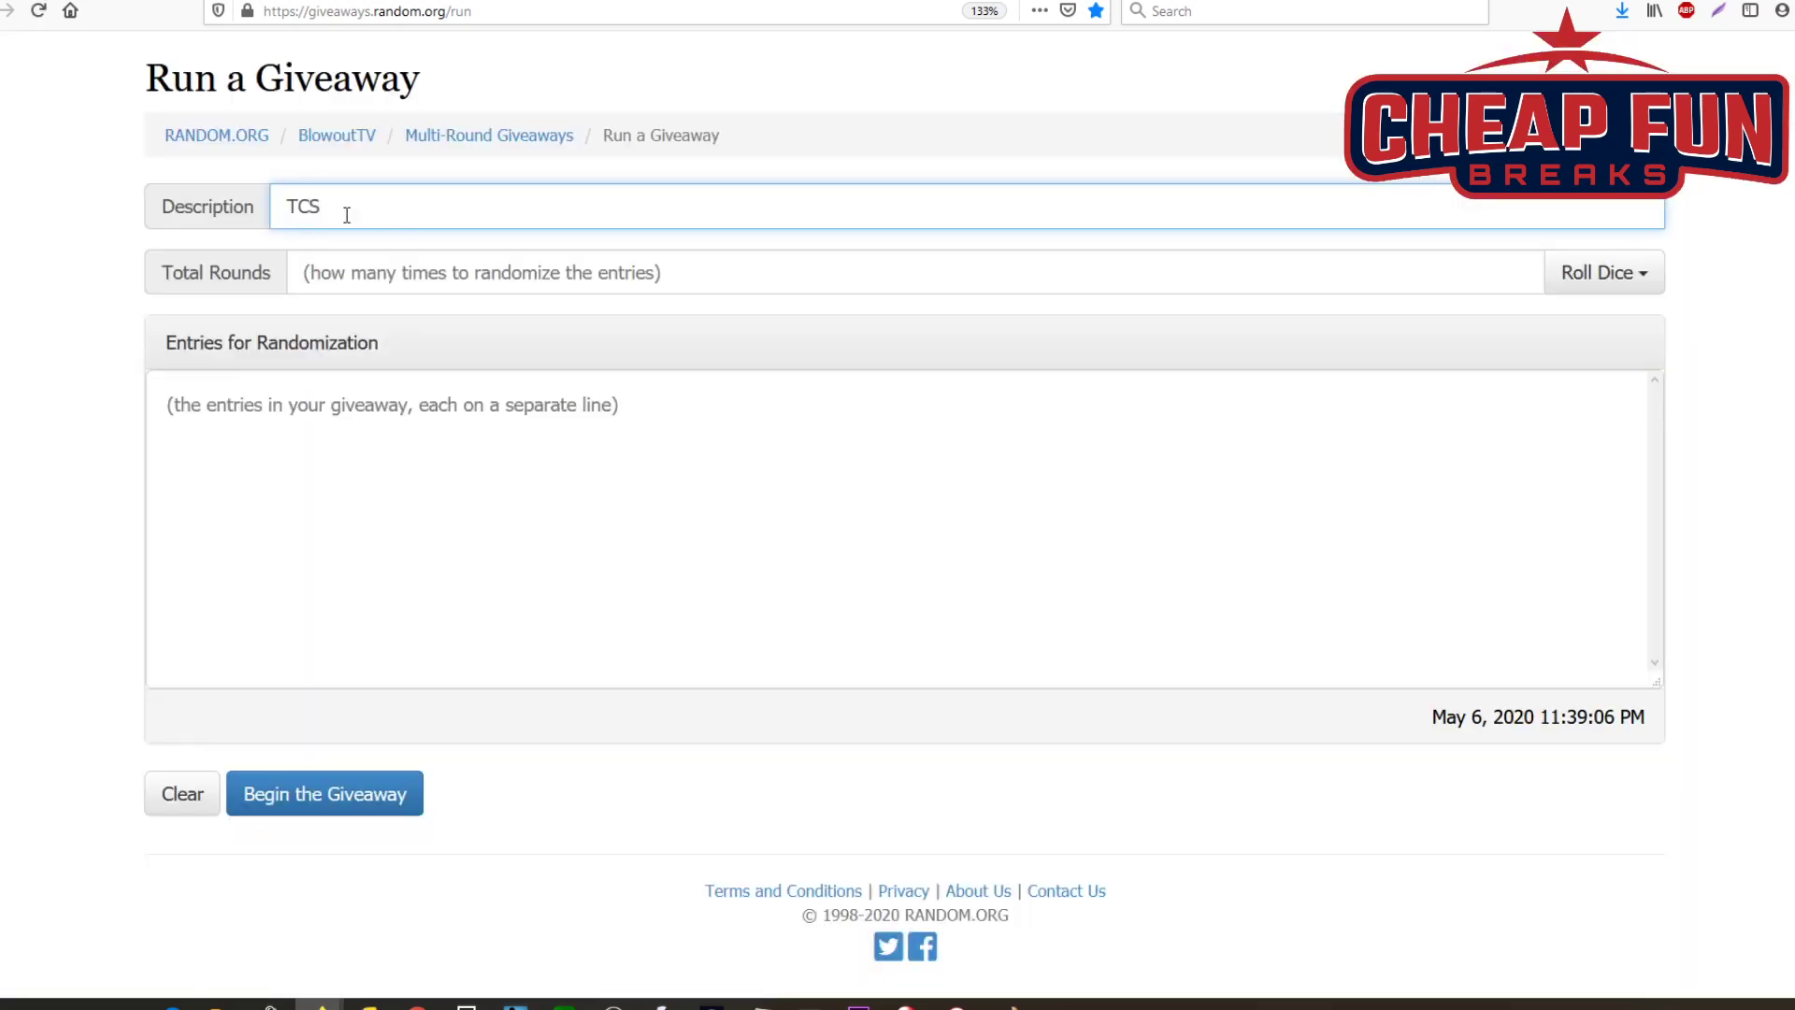
type(" 2")
left_click(342, 271)
type("3")
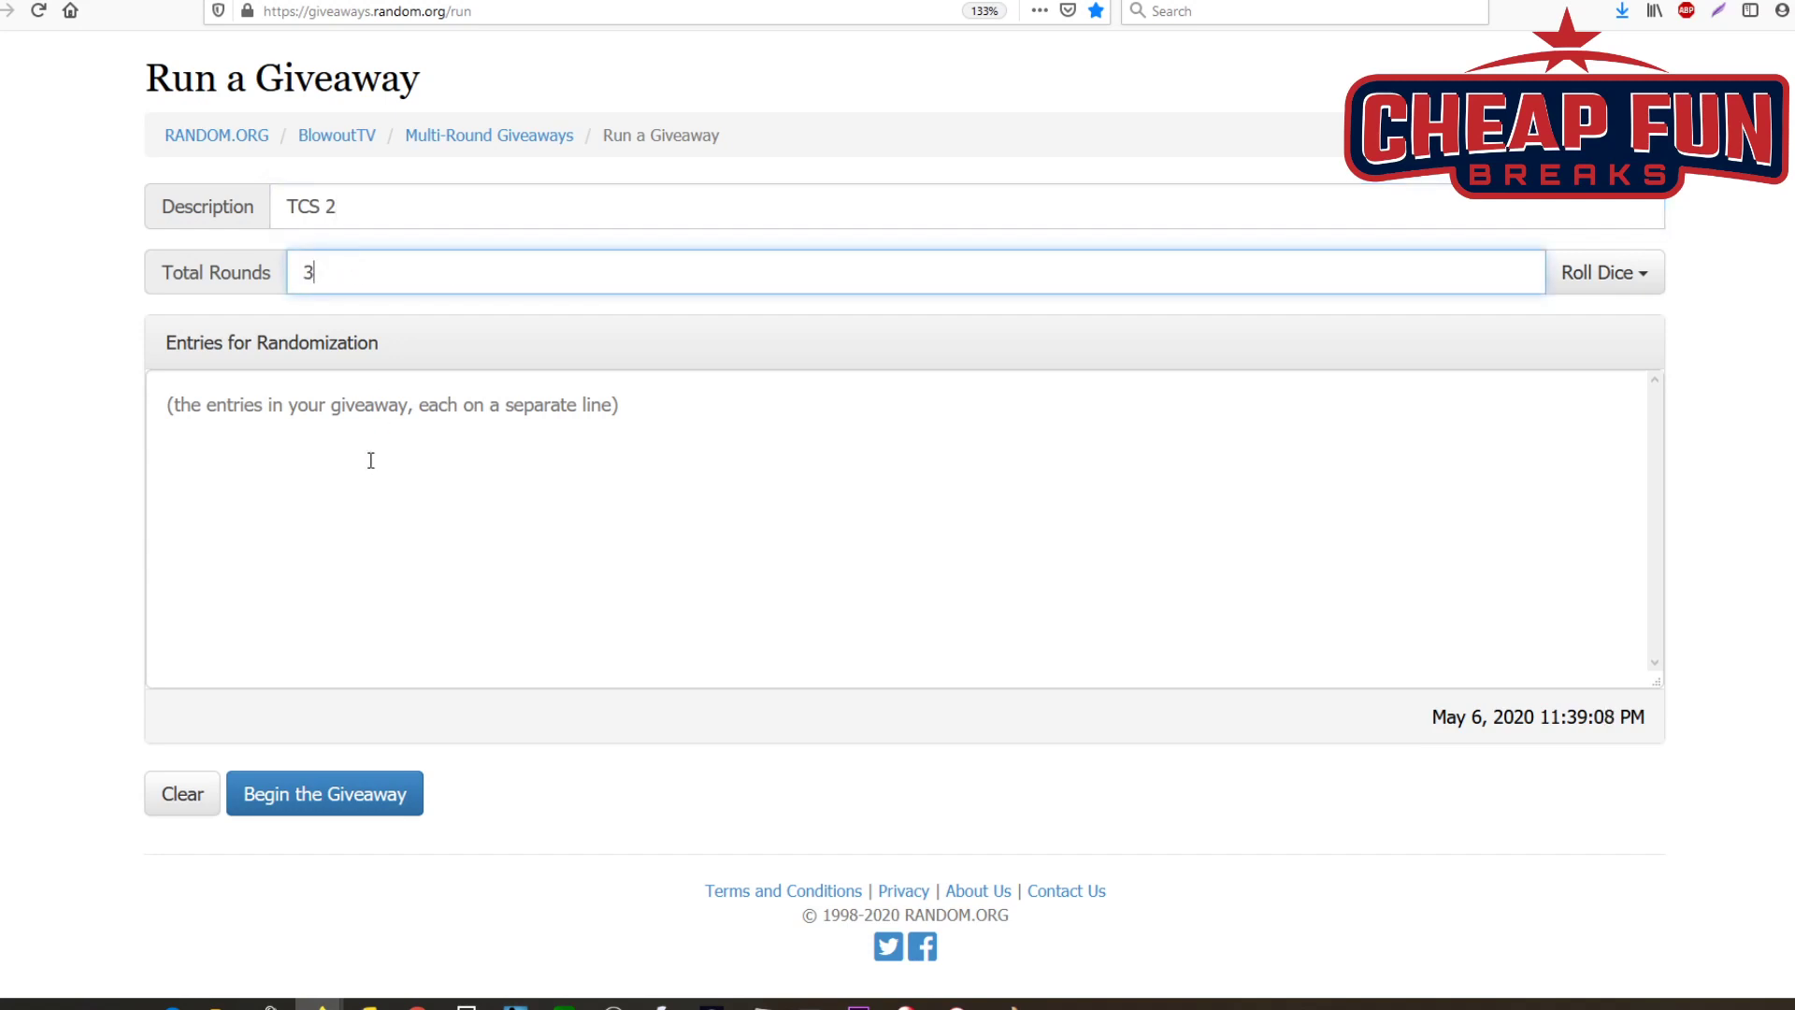
right_click(370, 460)
left_click(393, 547)
Step: Begin the TCS 2 giveaway, confirm it, and randomize the participants through all three rounds
left_click(296, 794)
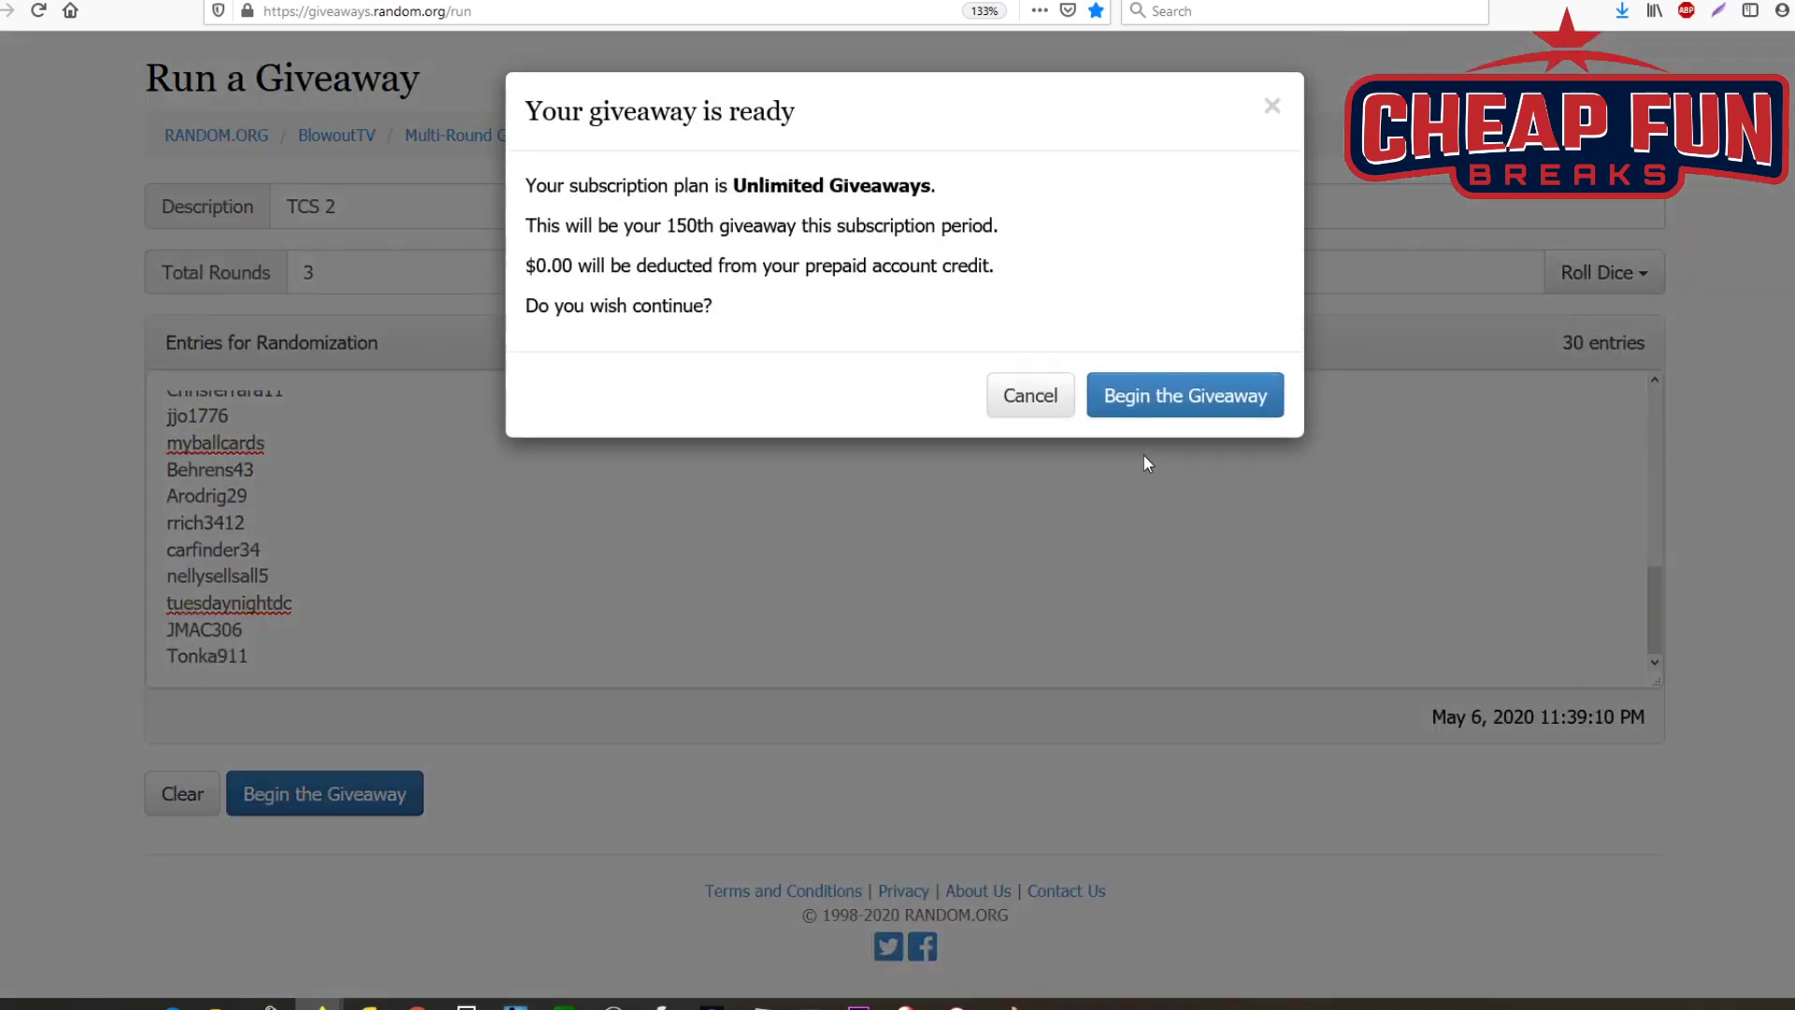
left_click(1182, 395)
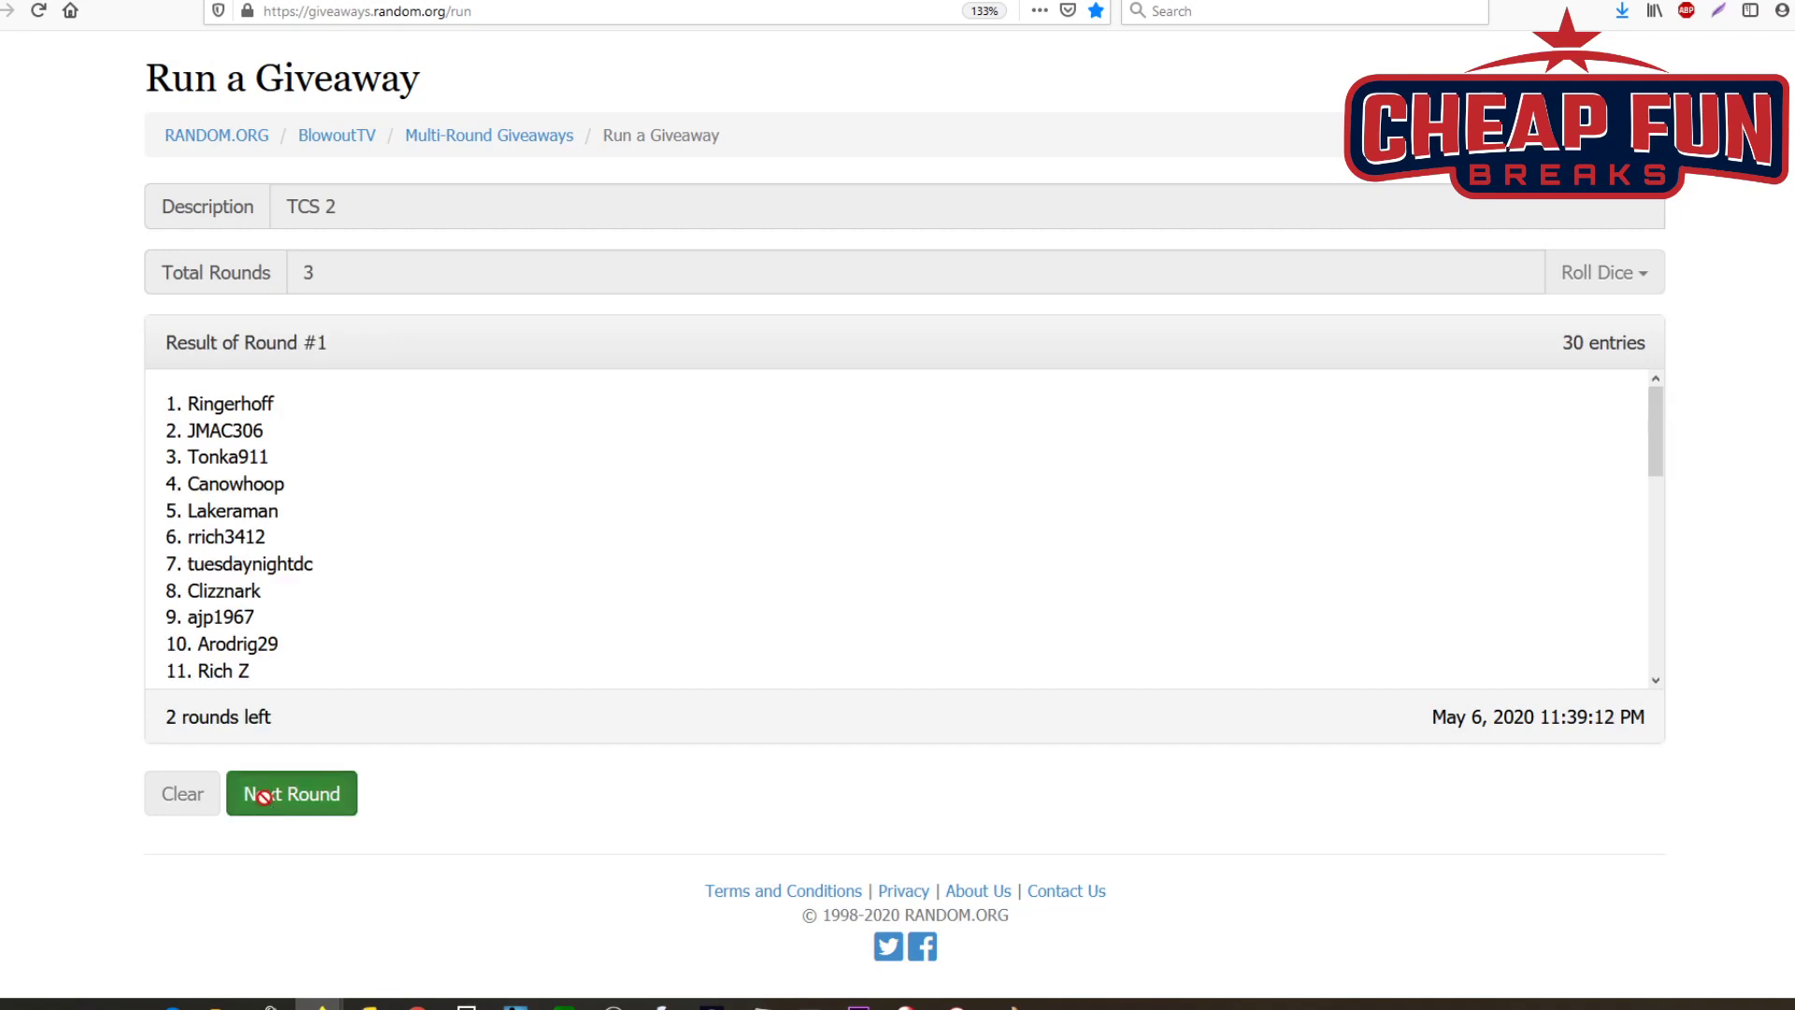
left_click(263, 796)
left_click(272, 794)
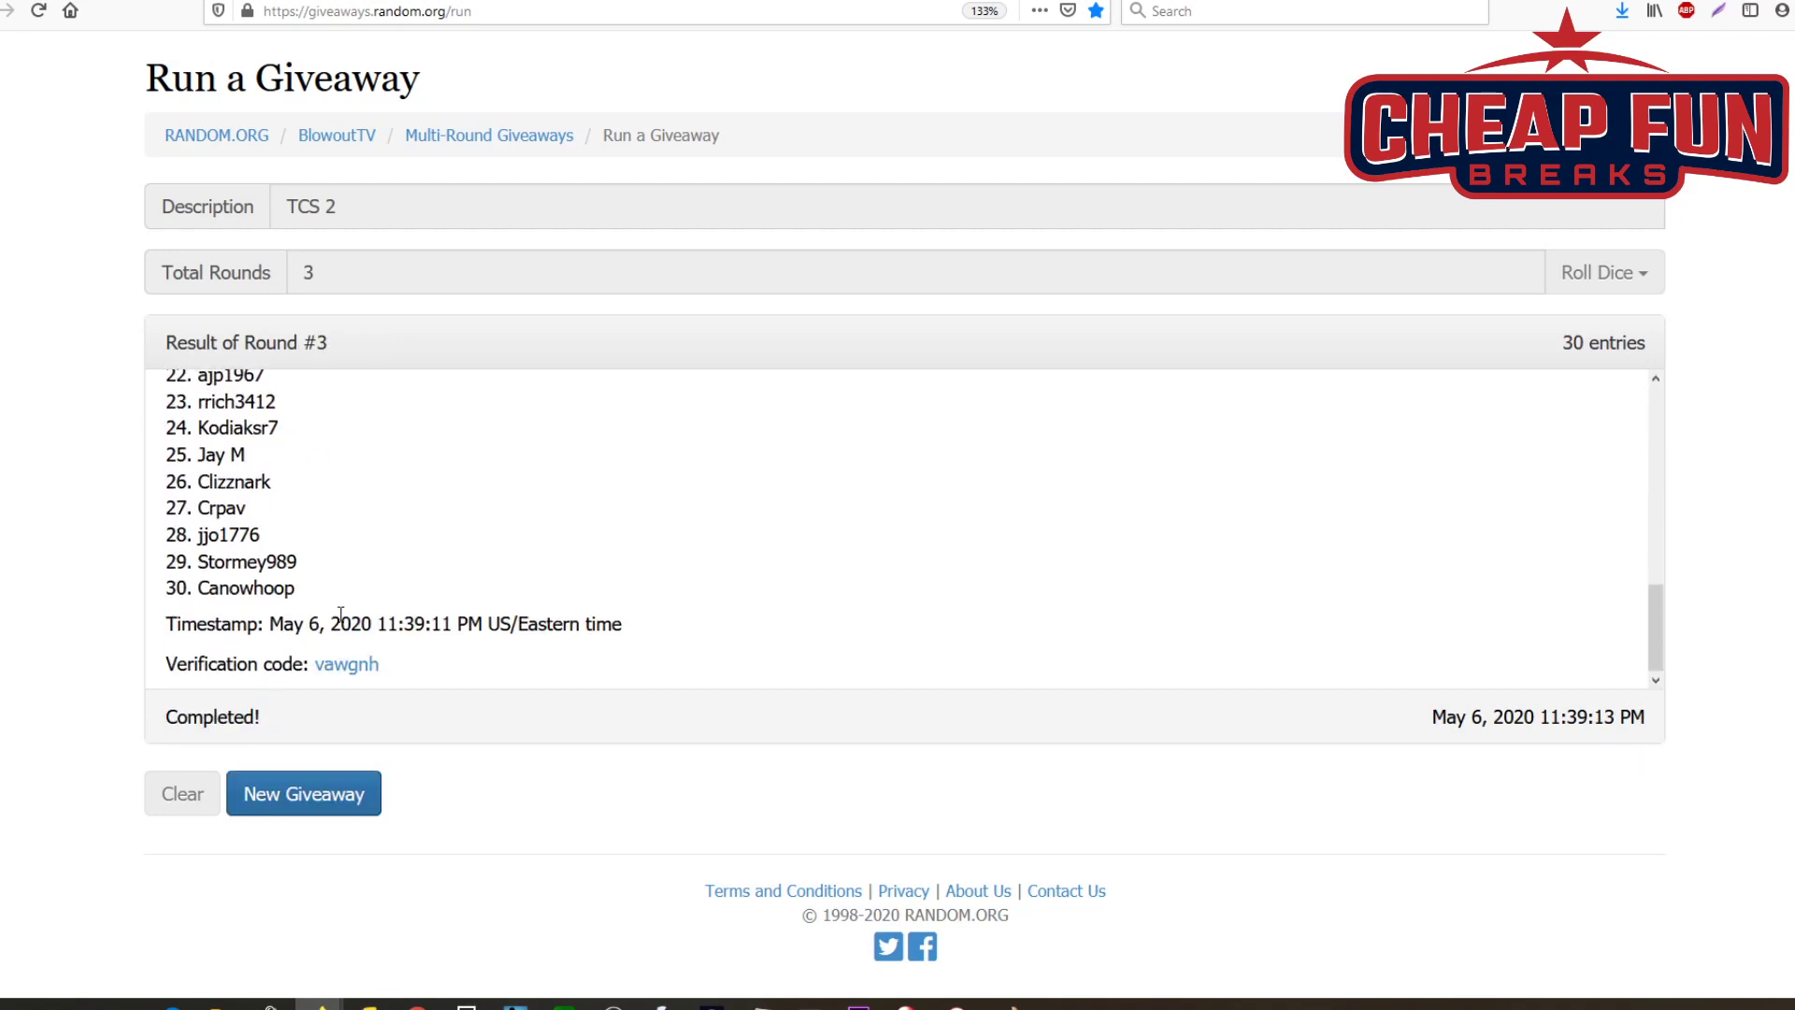
Step: Copy the complete final-round results of the TCS 2 giveaway and switch to the other window
left_click_drag(417, 664, 178, 403)
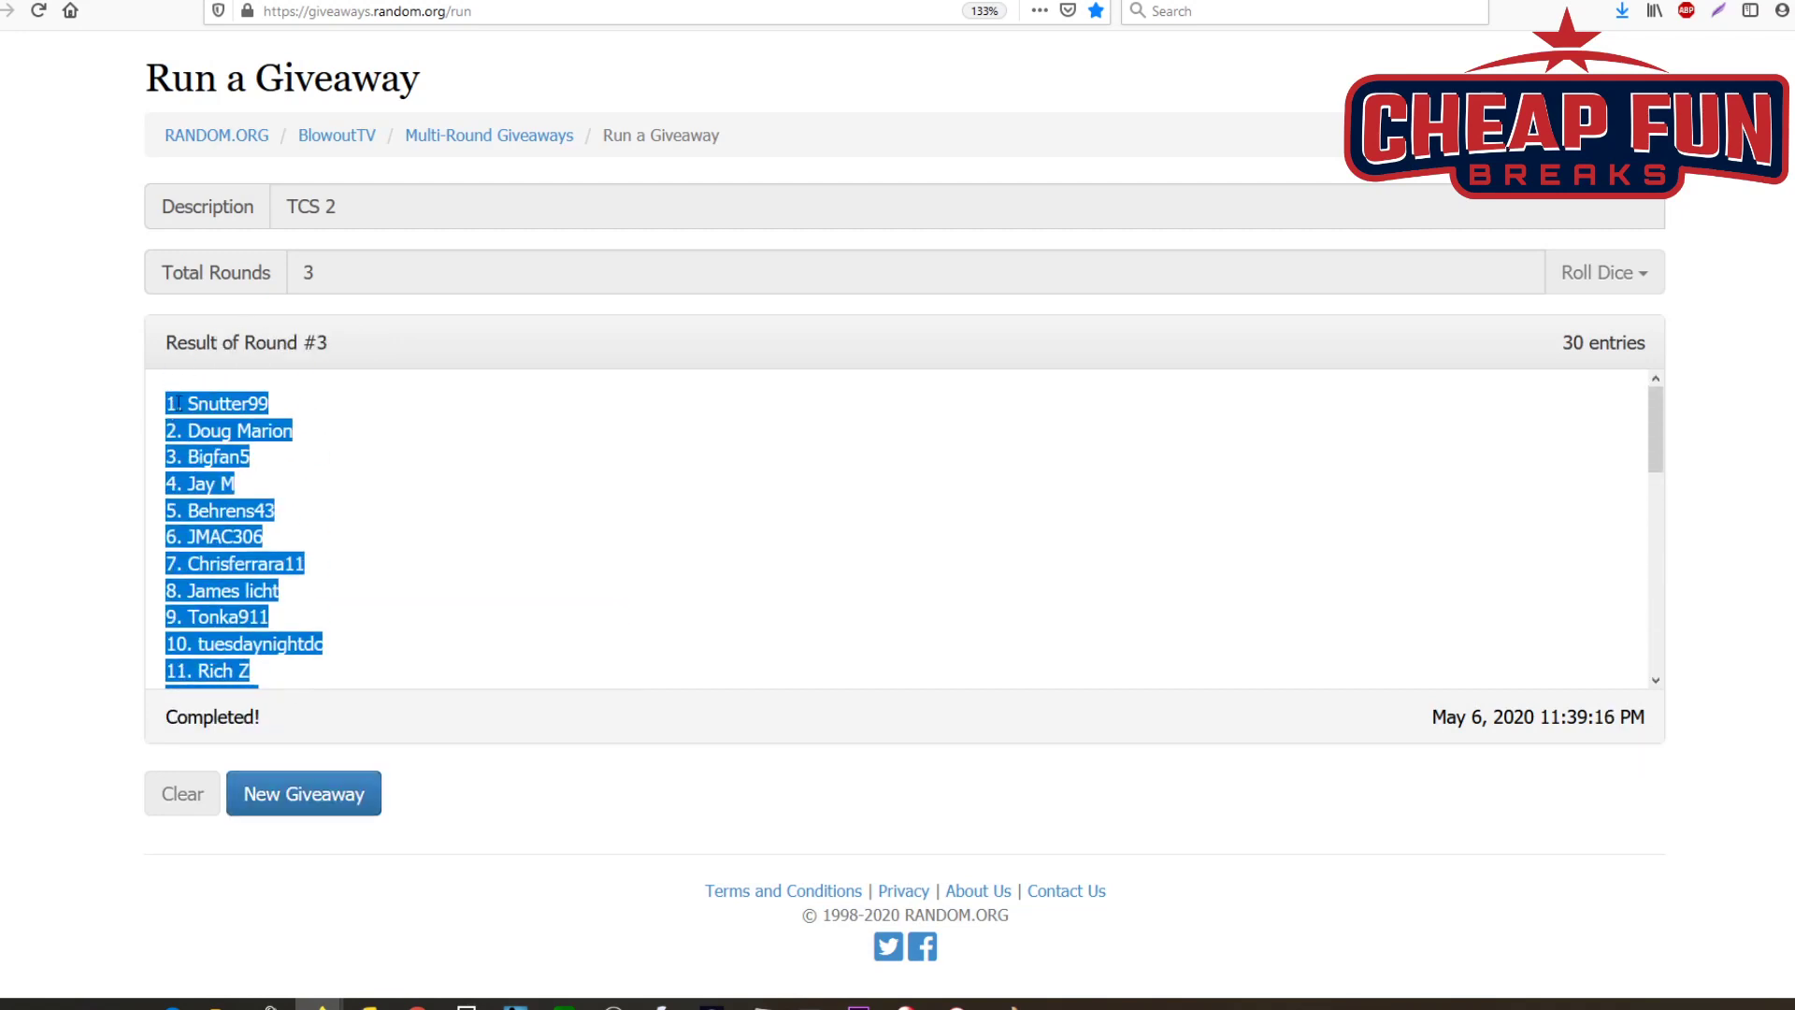
right_click(240, 406)
left_click(260, 418)
key("alt+Tab")
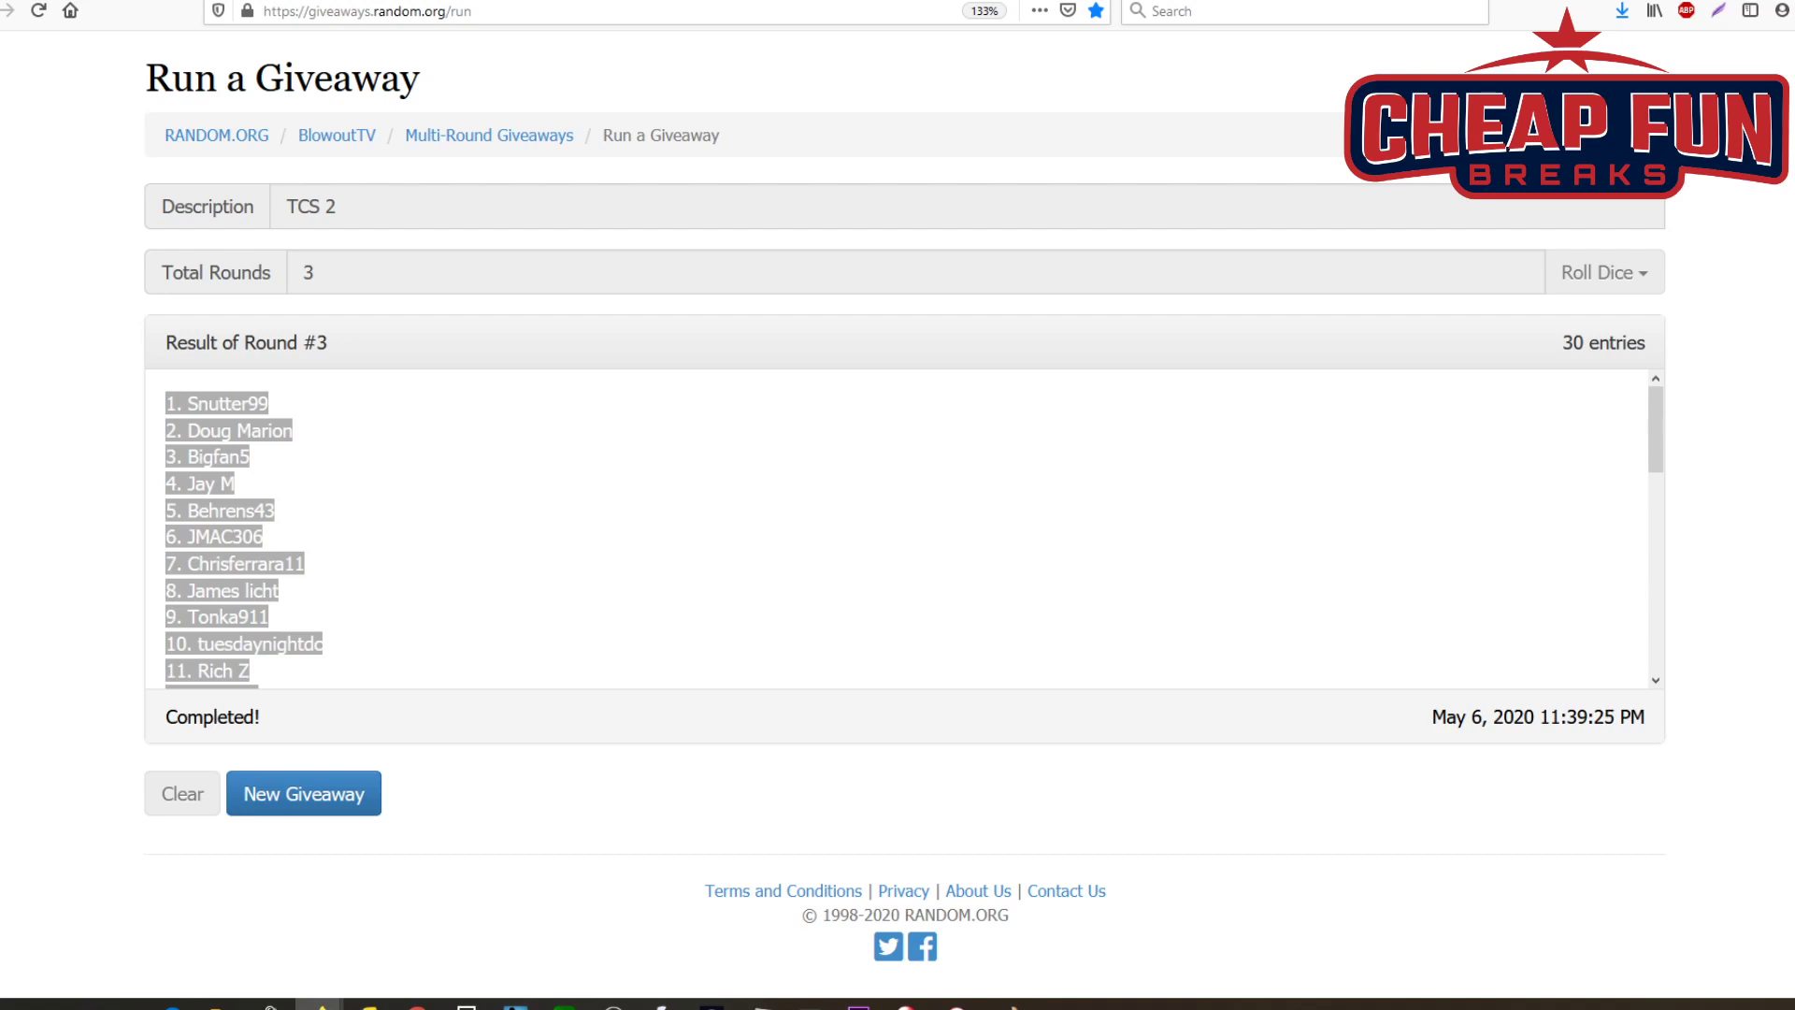
Step: Start a new giveaway described as "3" with 3 total rounds and the copied participant list pasted as entries
left_click(311, 797)
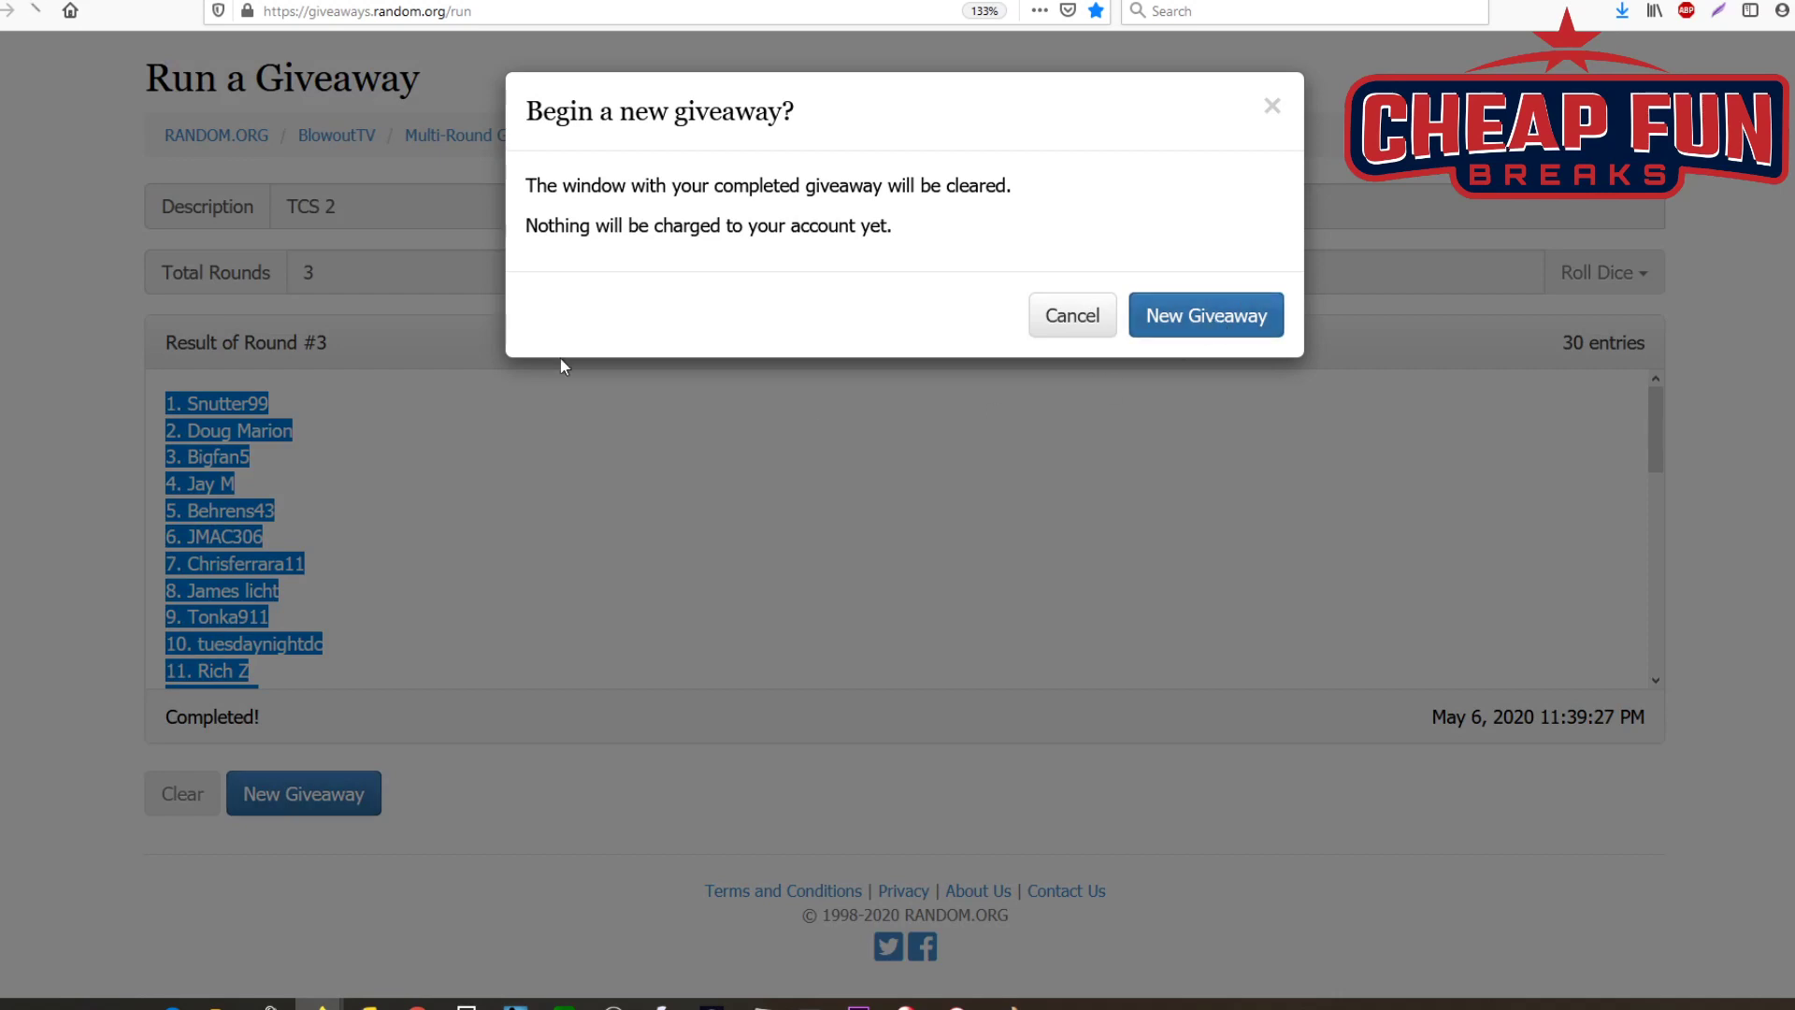
key("Return")
type("3")
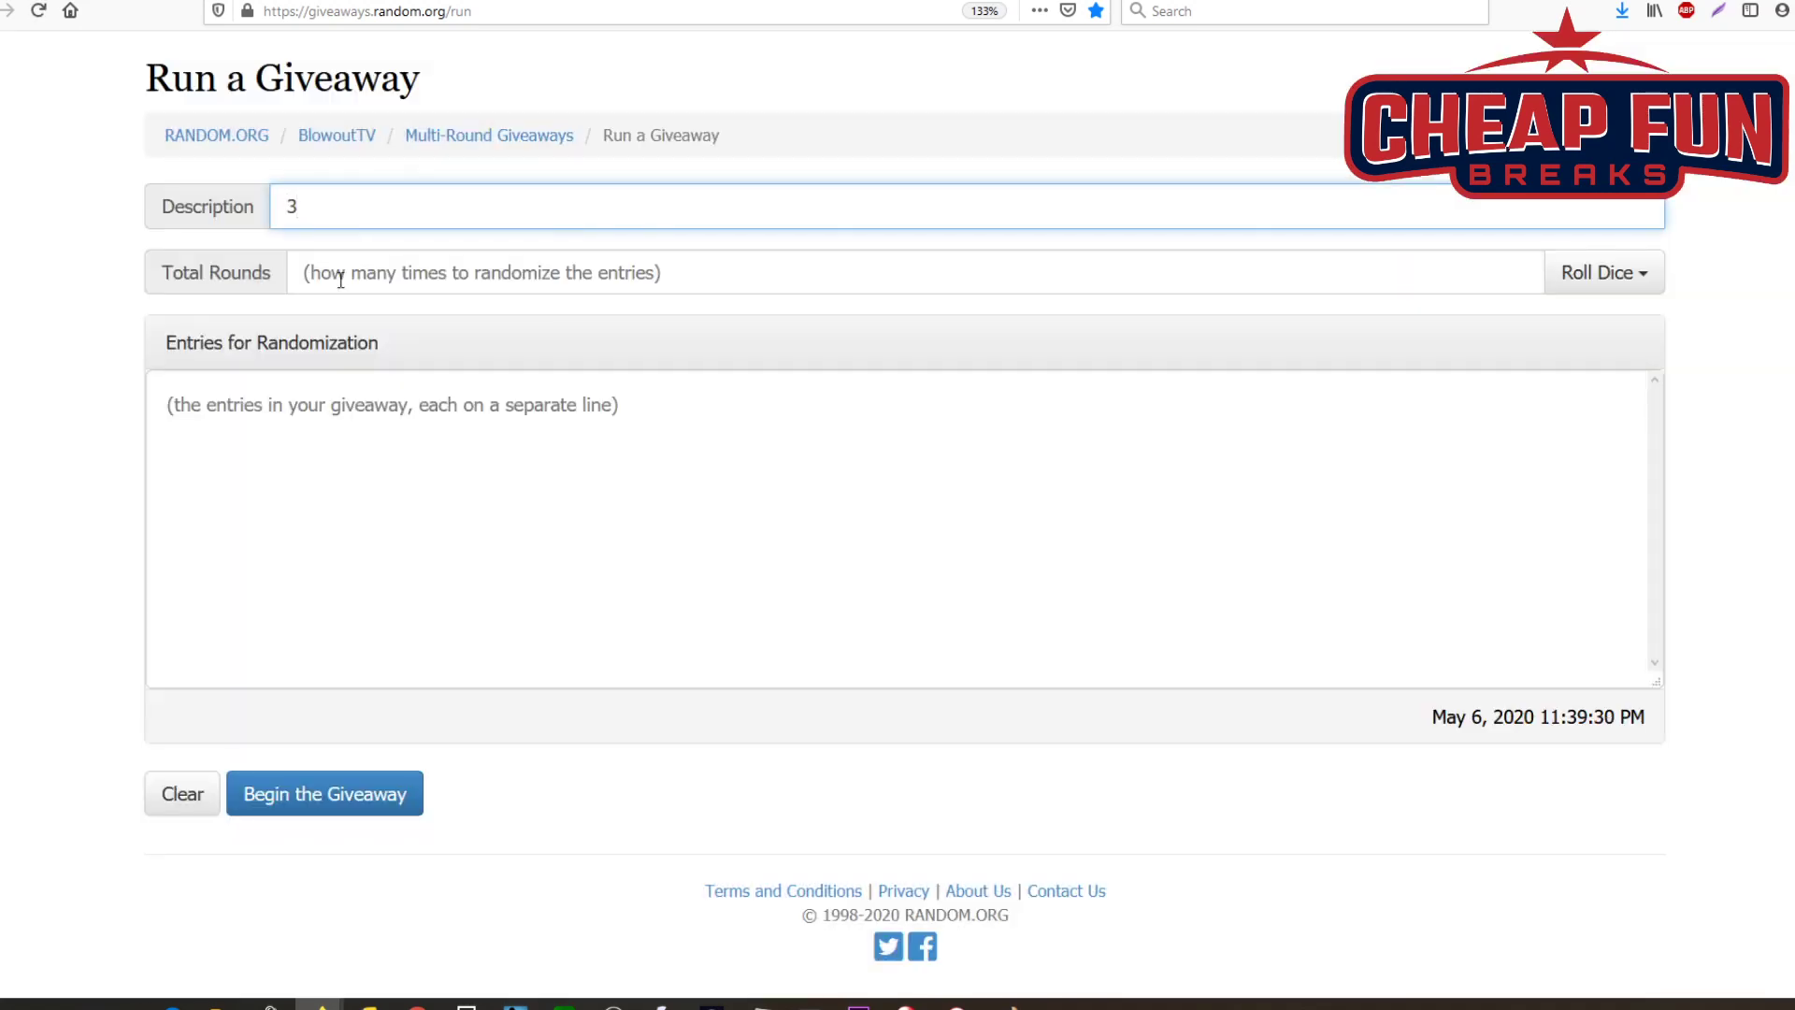
left_click(340, 276)
type("3")
right_click(300, 447)
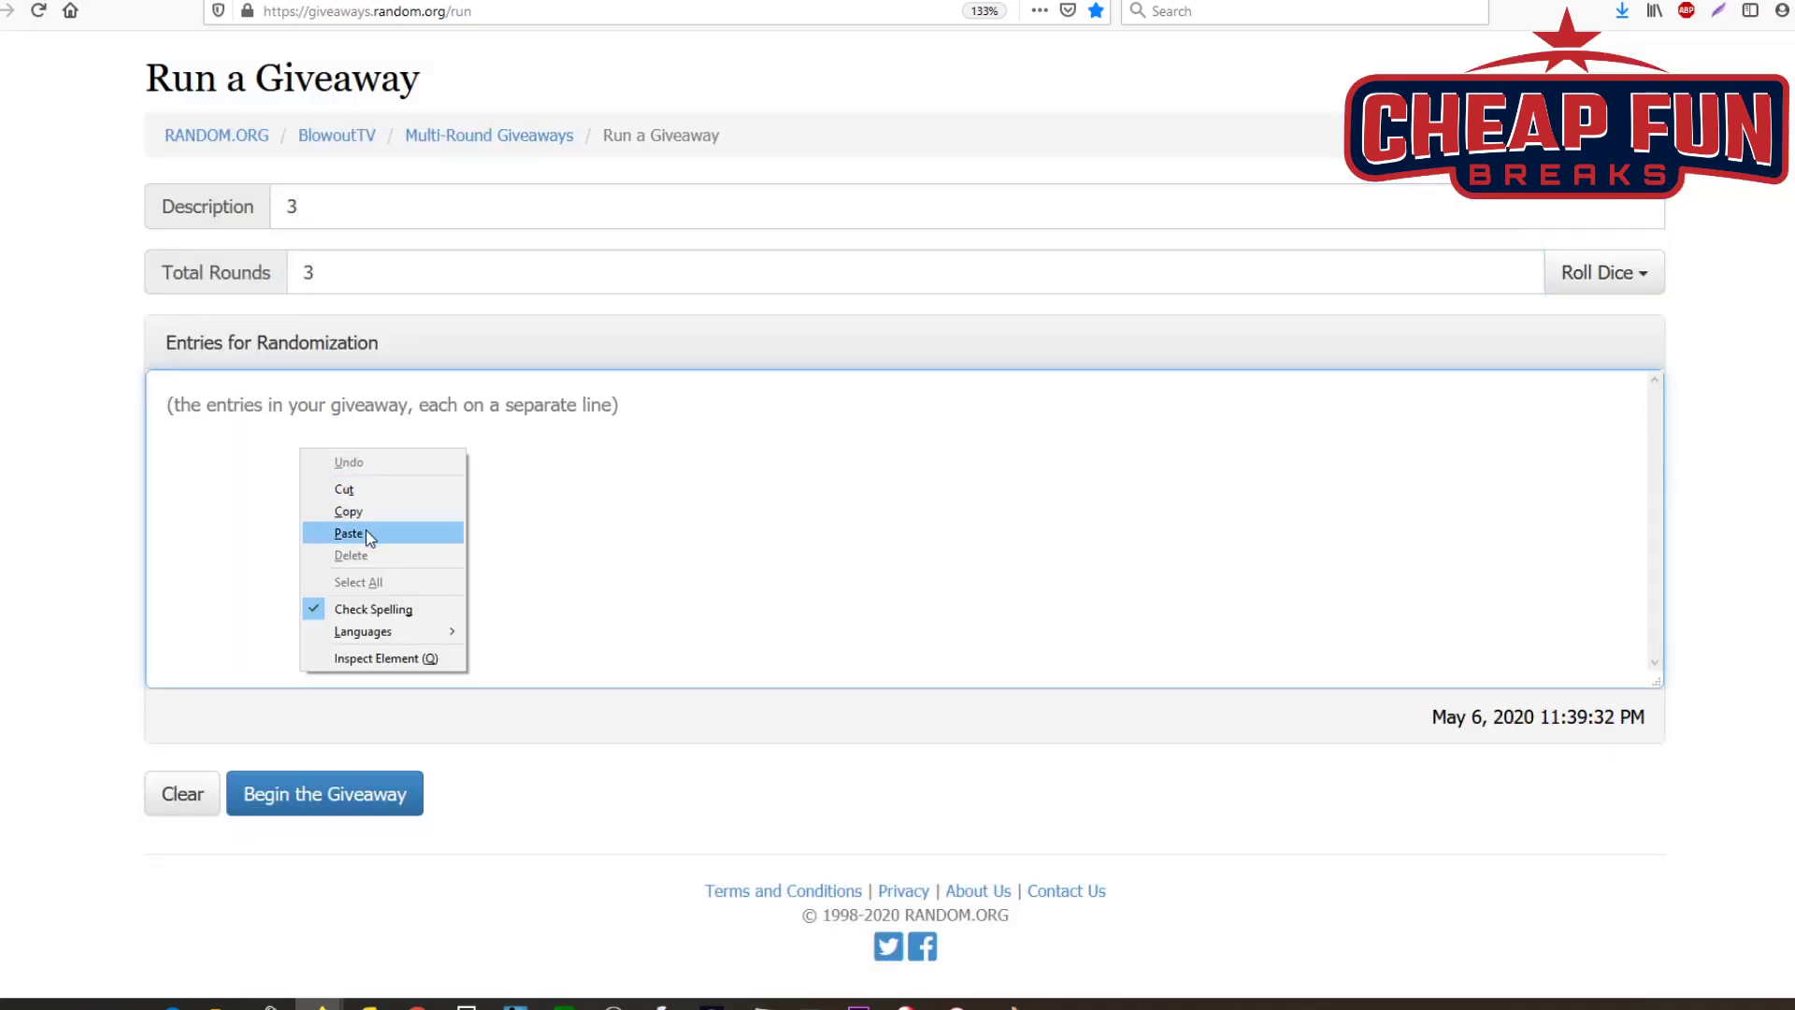
left_click(366, 532)
Step: Begin giveaway 3, confirm it, and randomize the participants through all three rounds
left_click(290, 790)
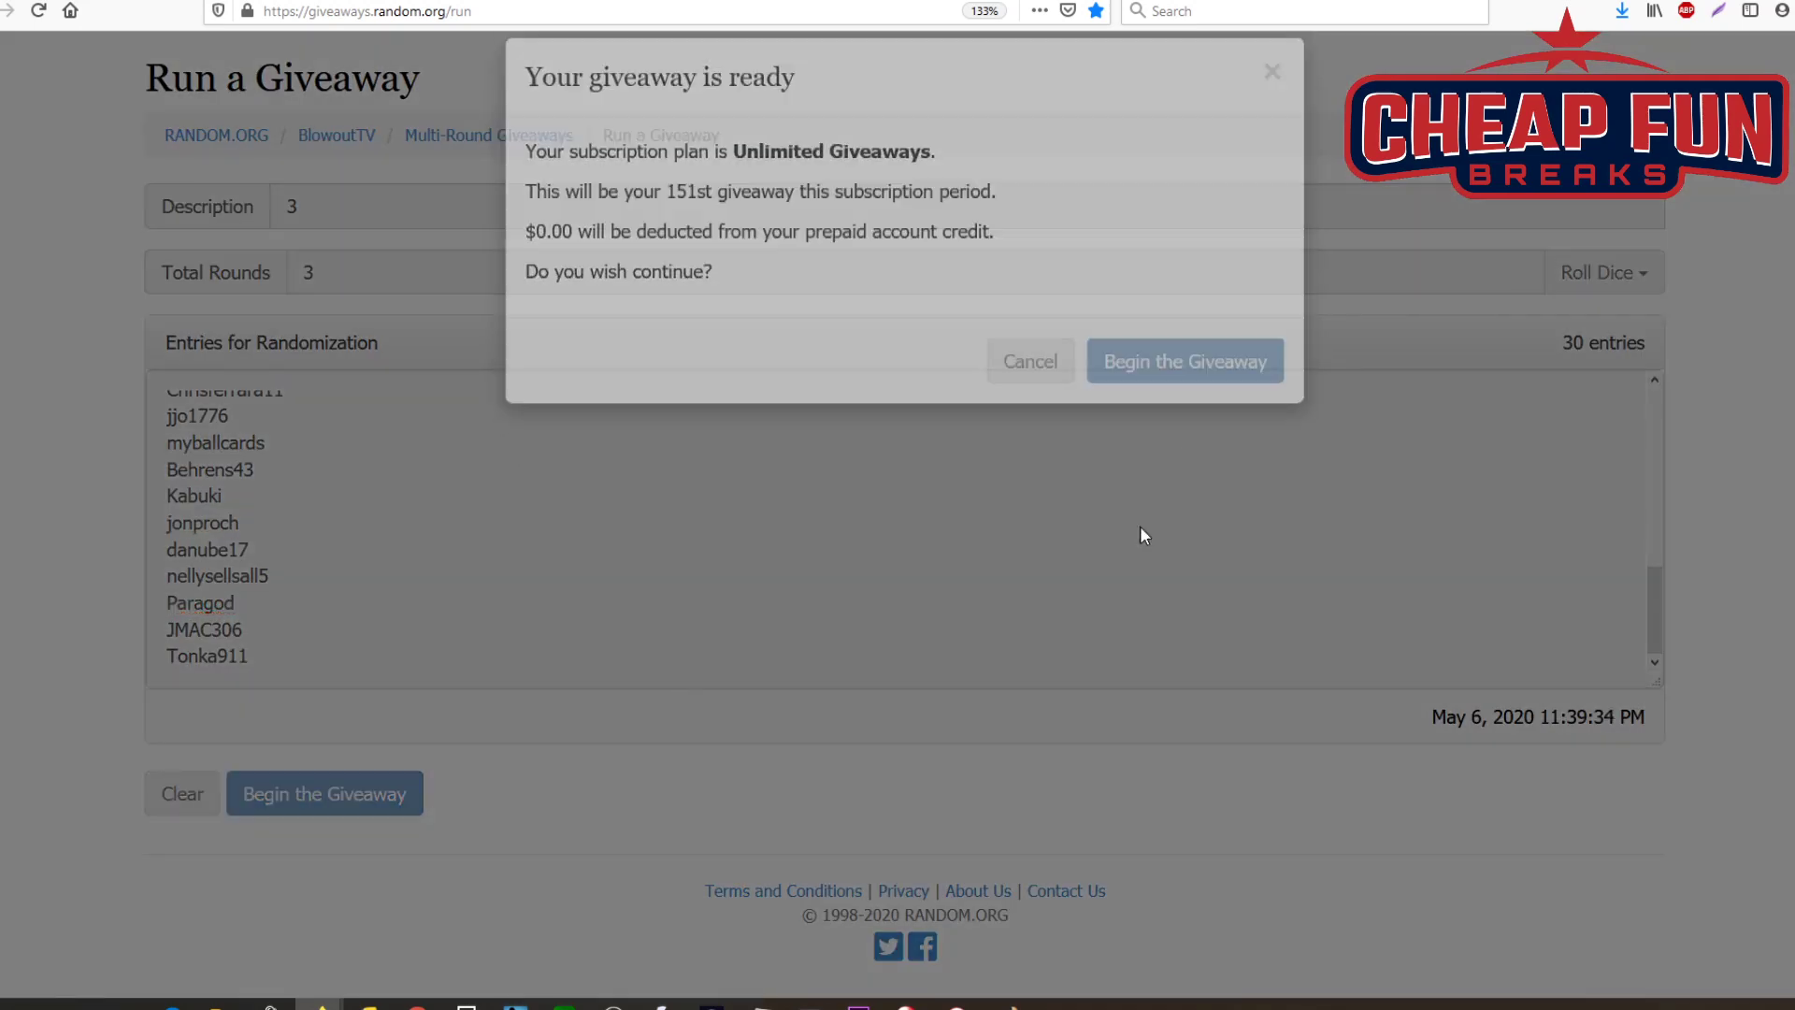
key("Return")
left_click(301, 793)
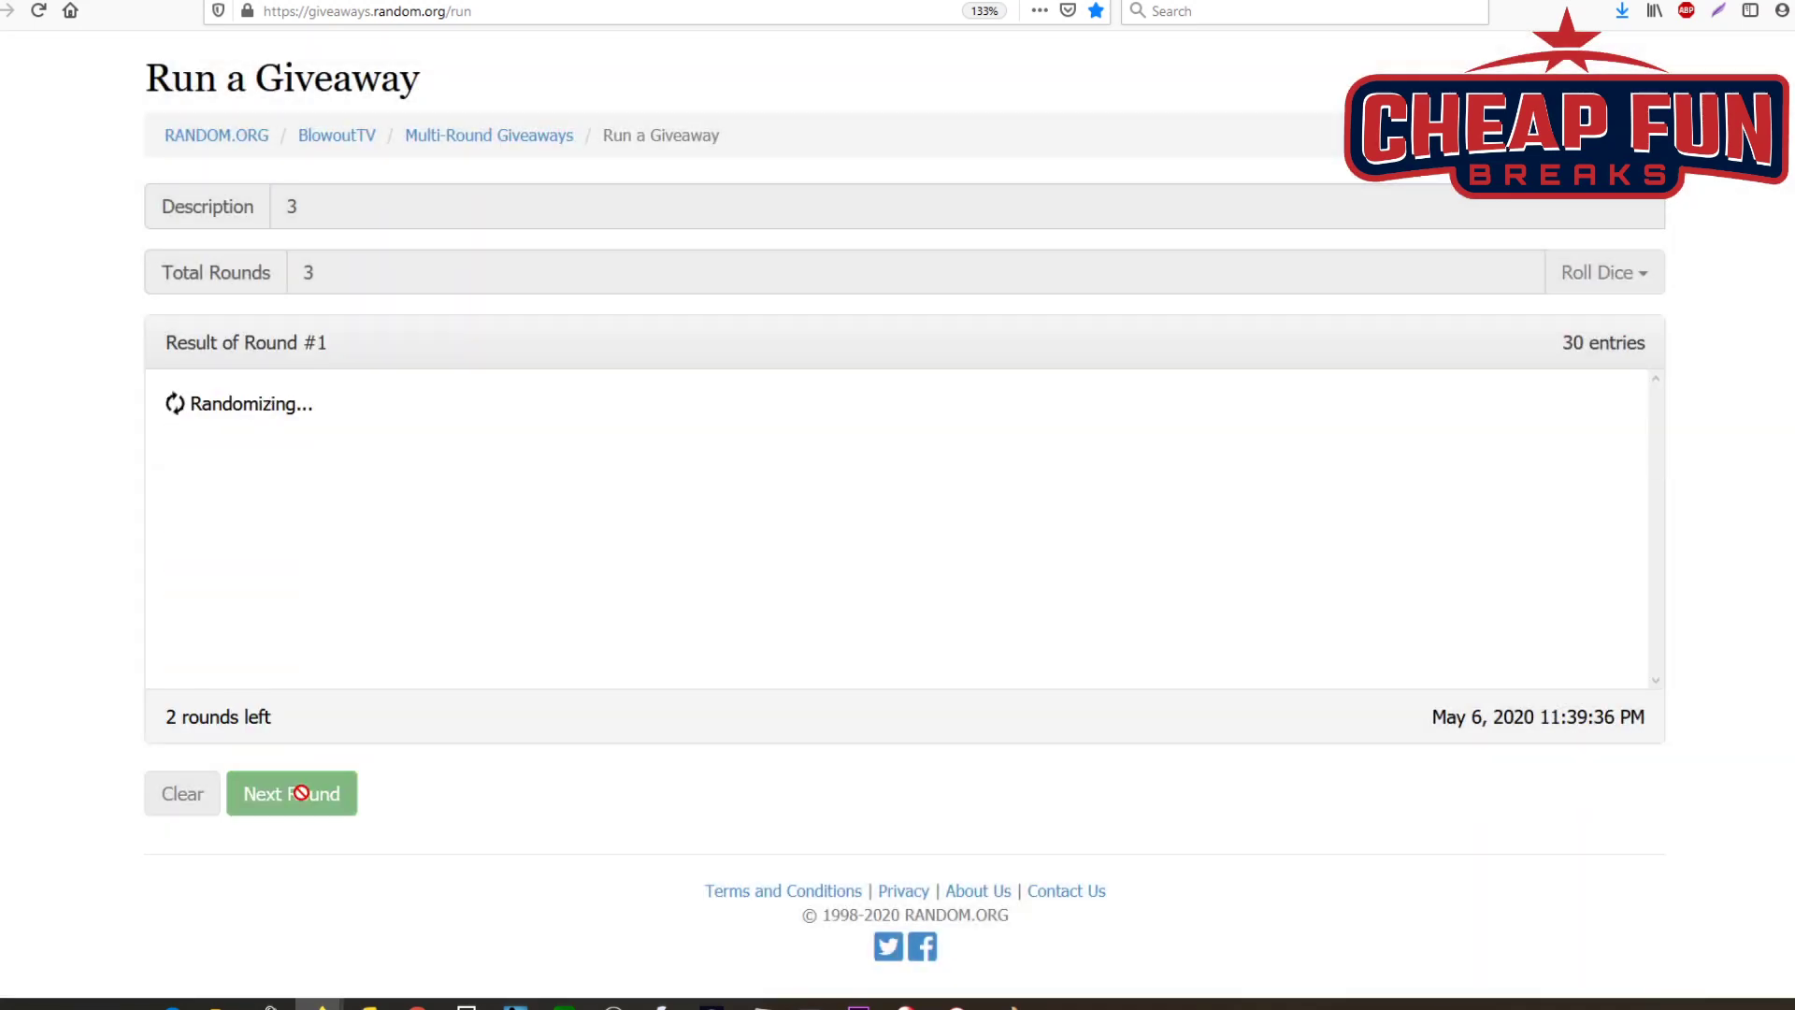
left_click(301, 793)
Step: Copy giveaway 3's complete final-round results
scroll(308, 453, "down", 5)
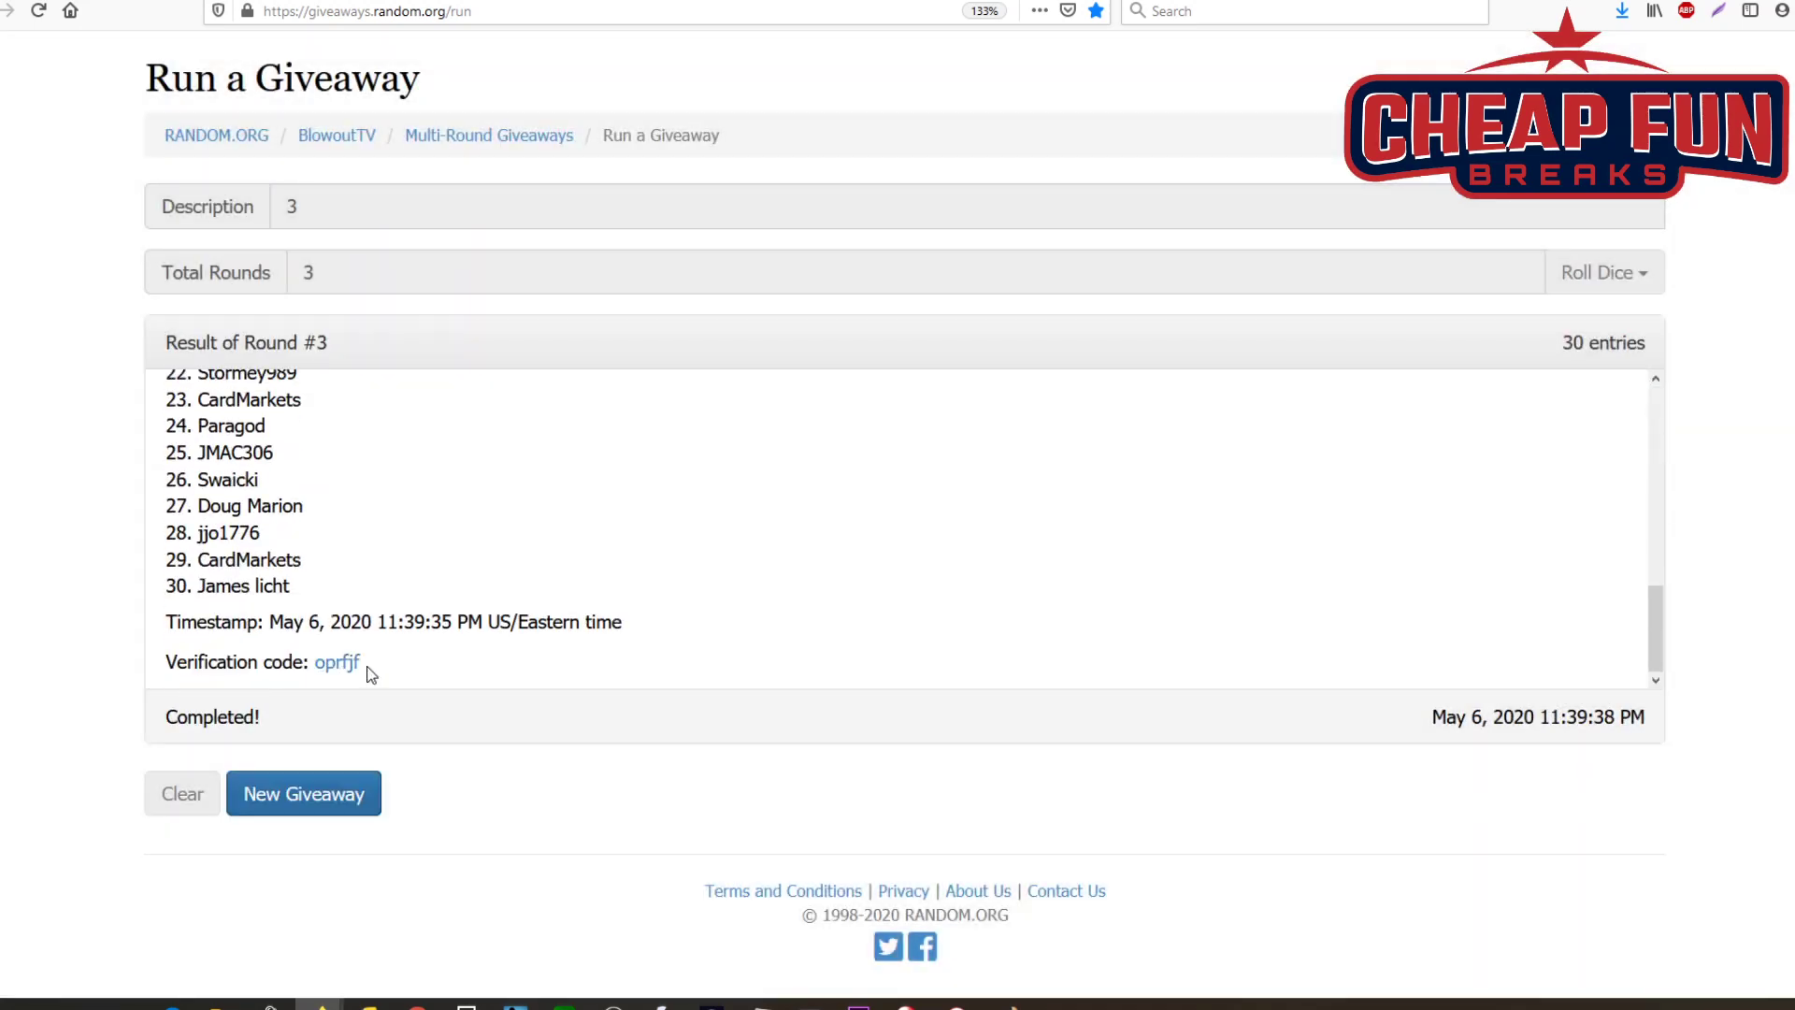
left_click_drag(371, 673, 171, 392)
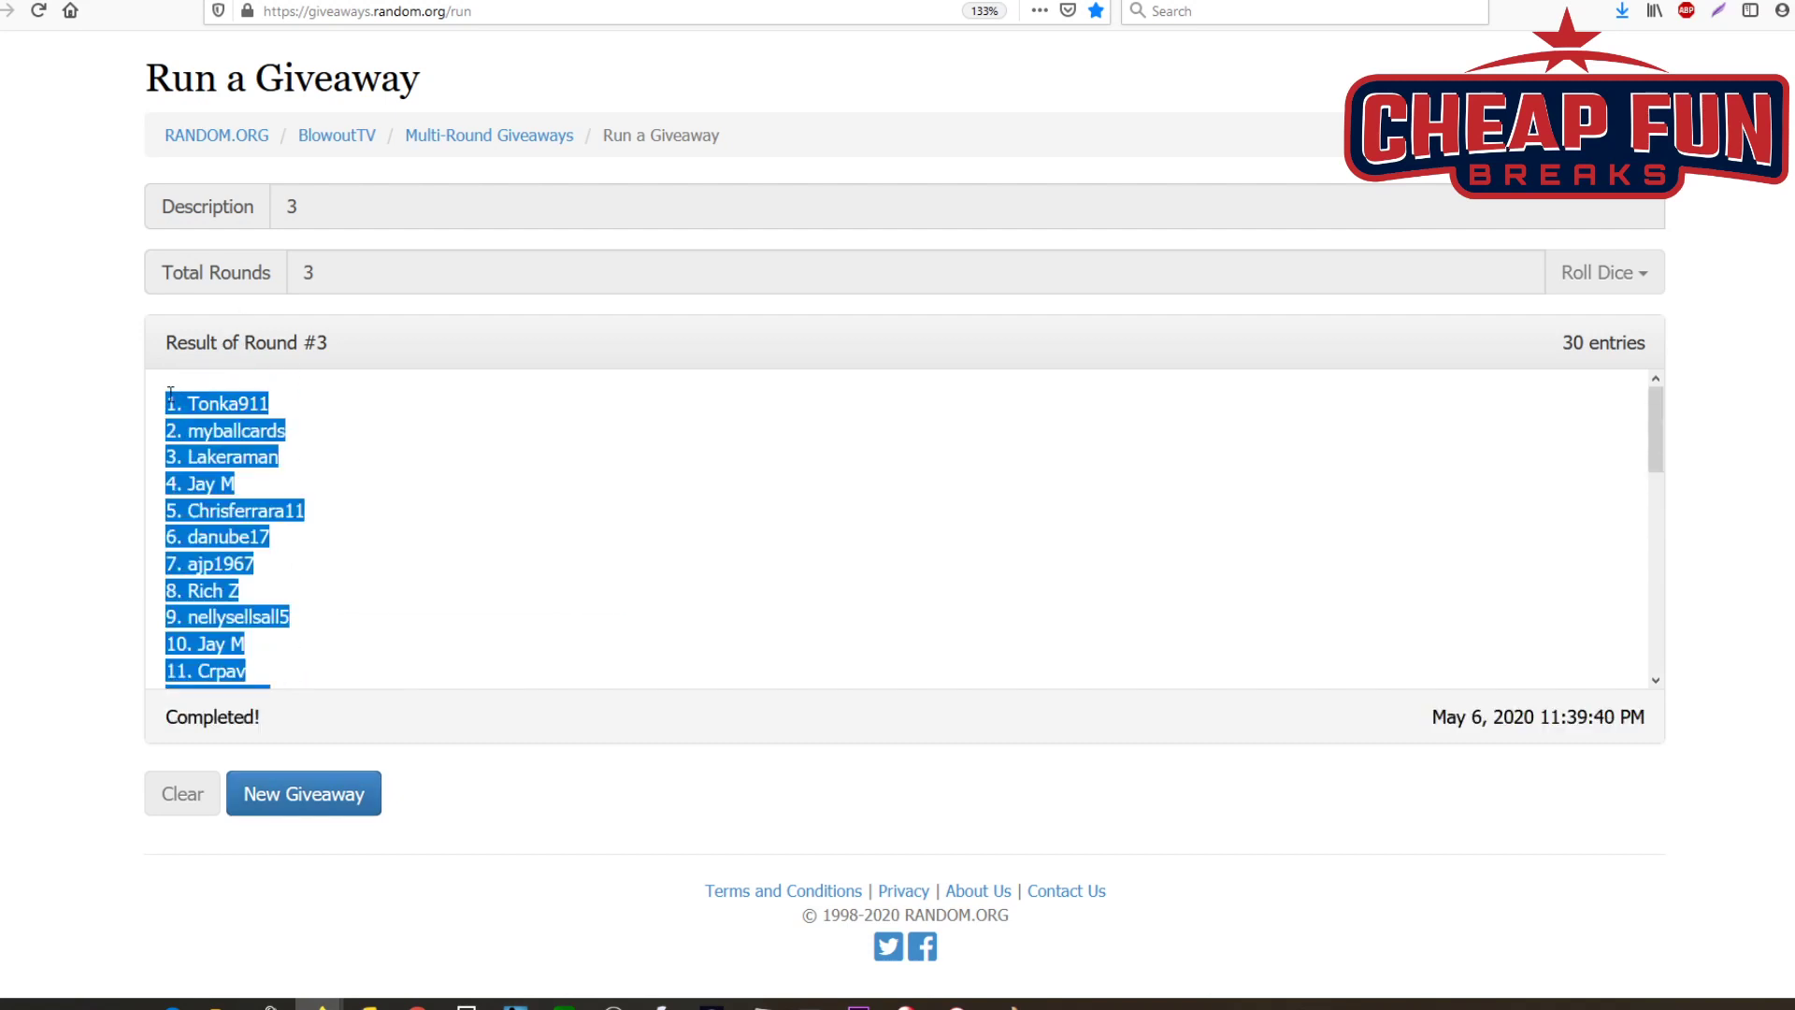
right_click(187, 394)
left_click(234, 411)
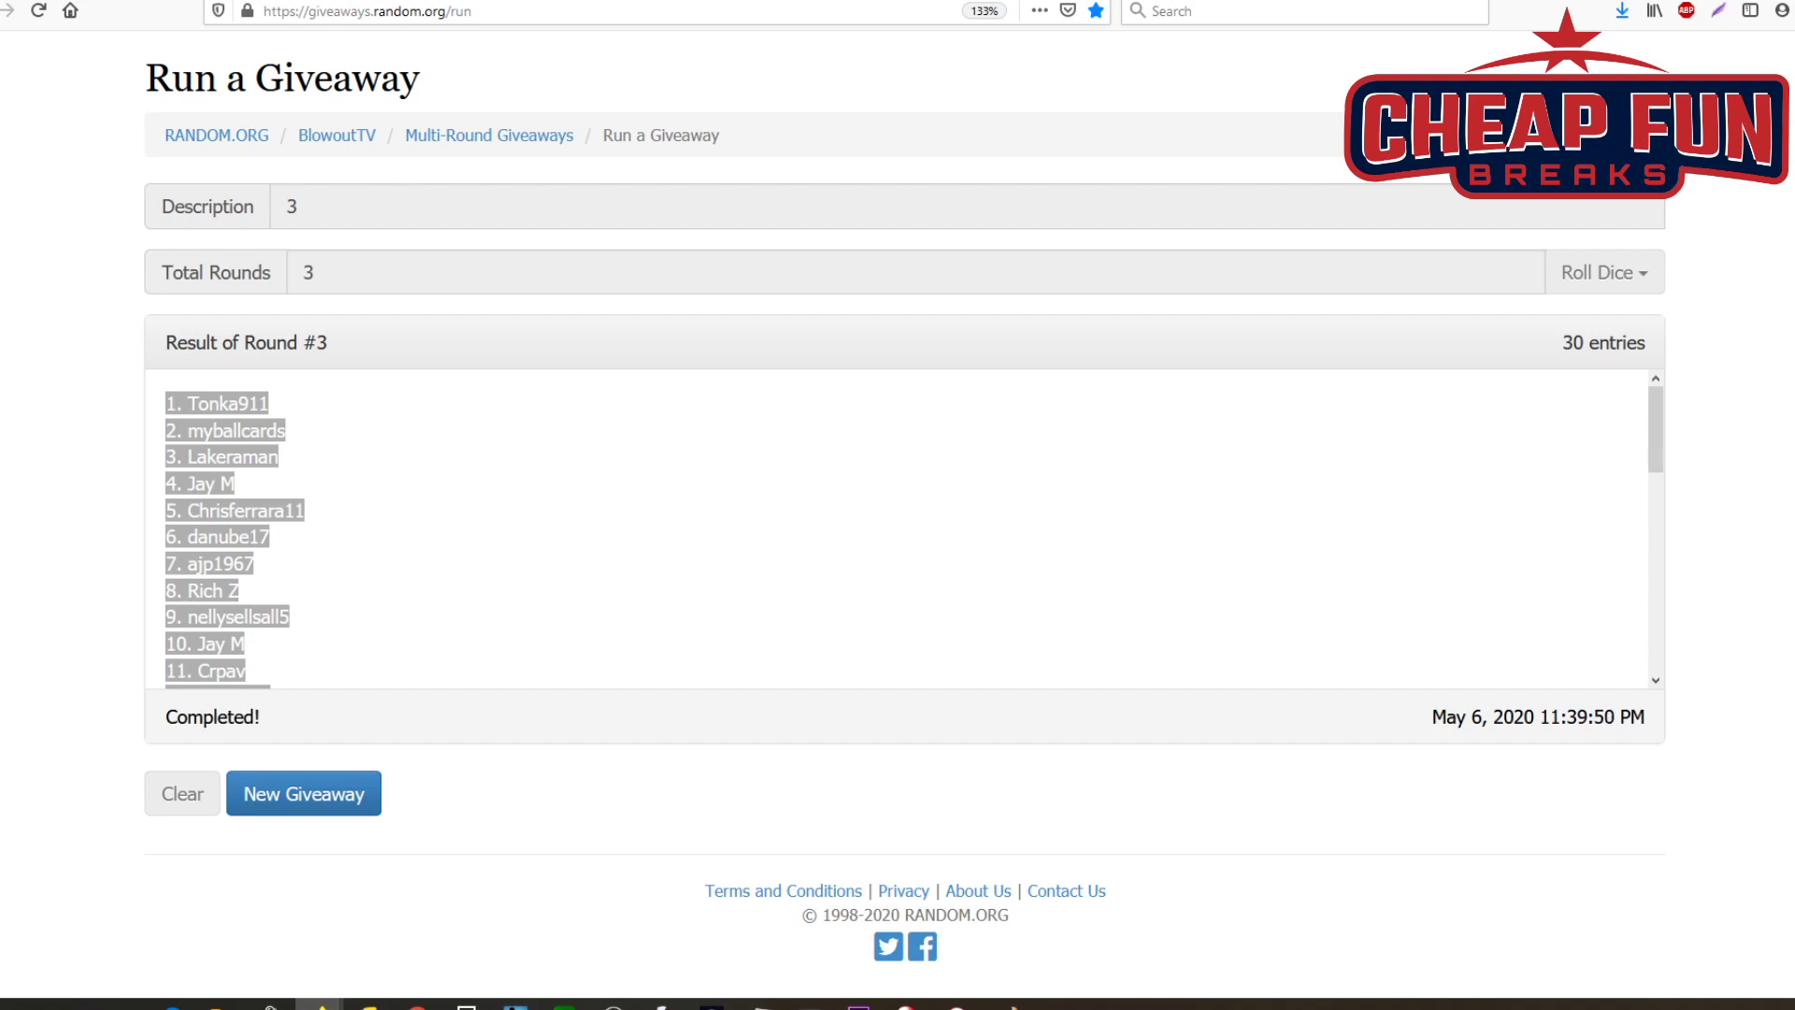
Step: Start a new giveaway described as "4" with 3 total rounds and the copied participant list pasted as entries
left_click(326, 783)
left_click(1208, 322)
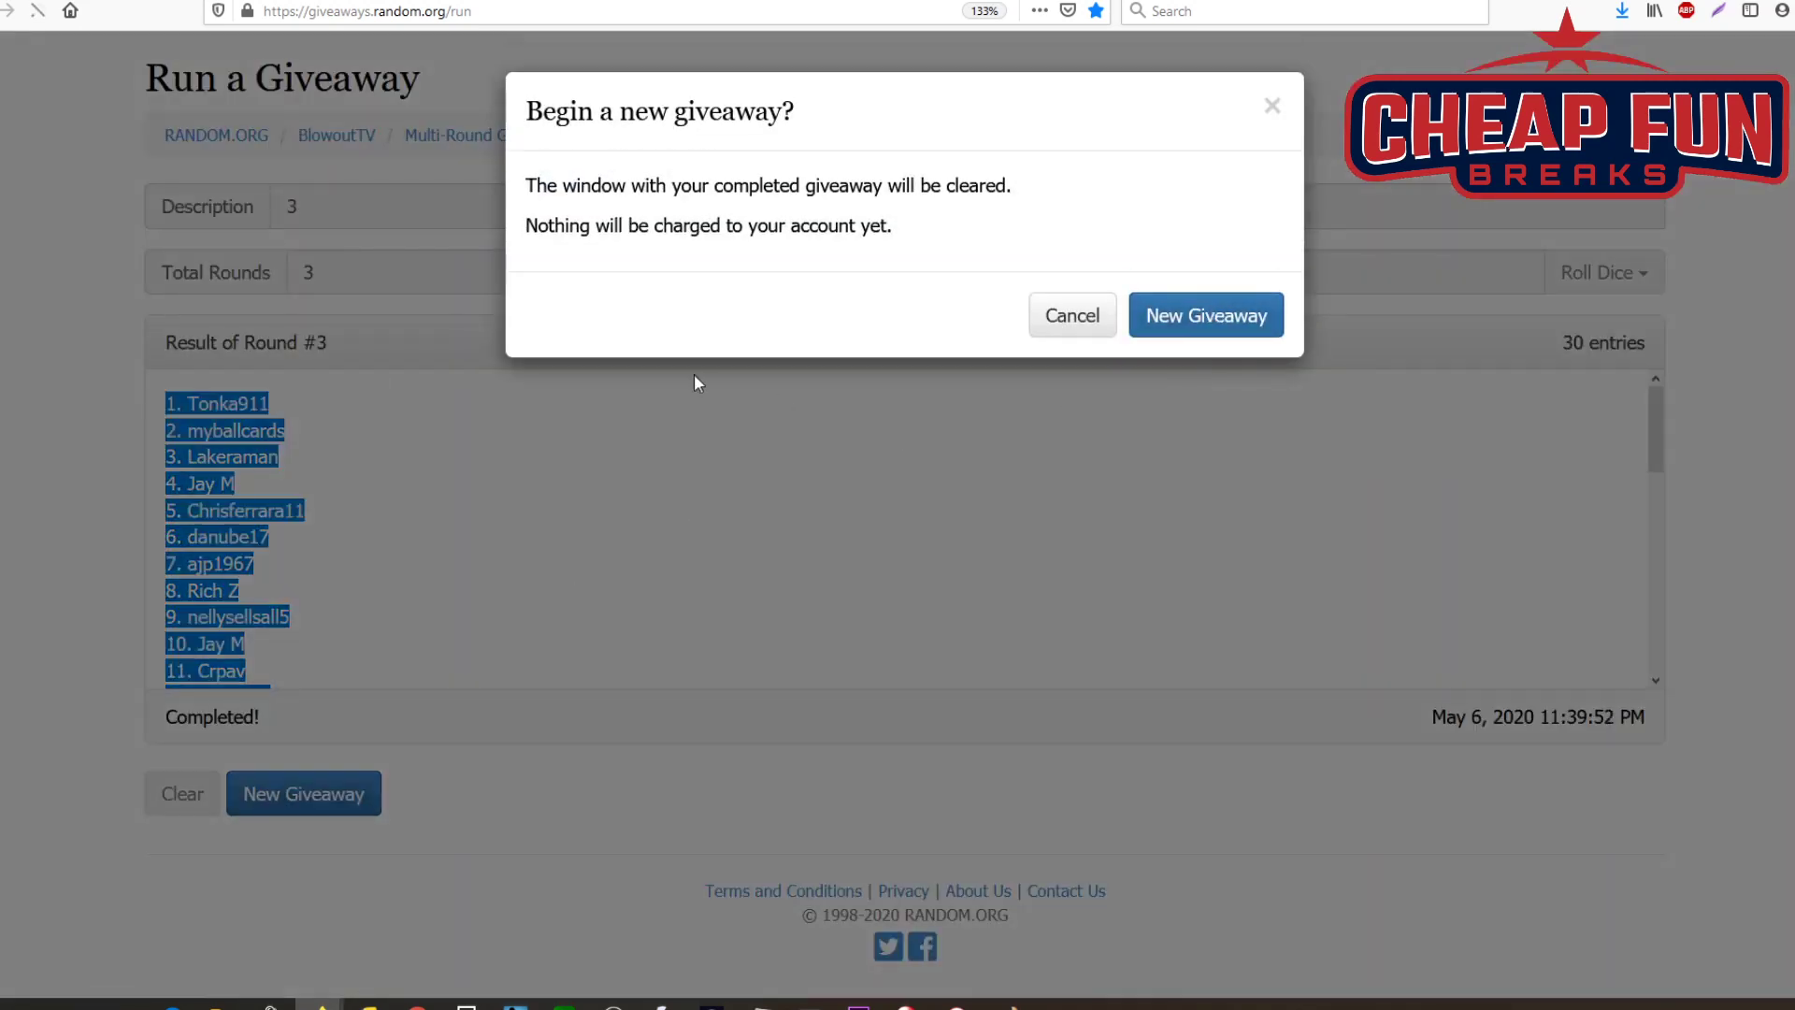
type("4")
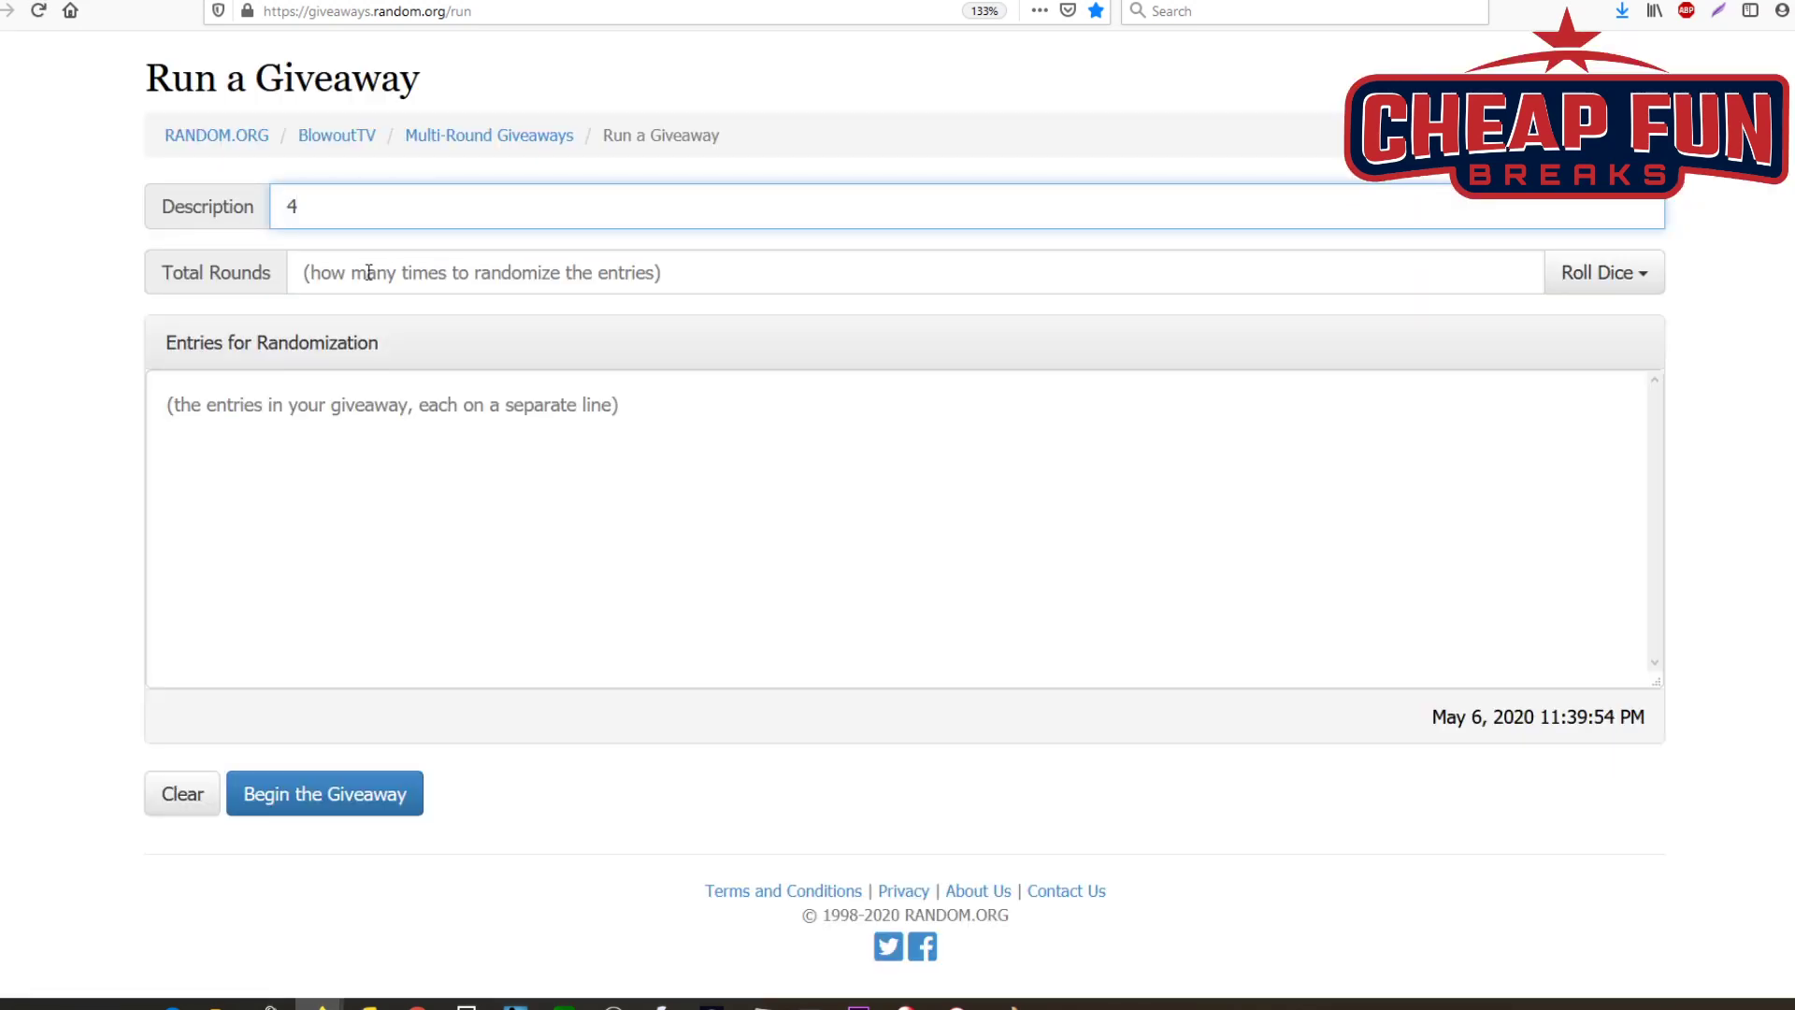
left_click(367, 274)
type("2")
key("BackSpace")
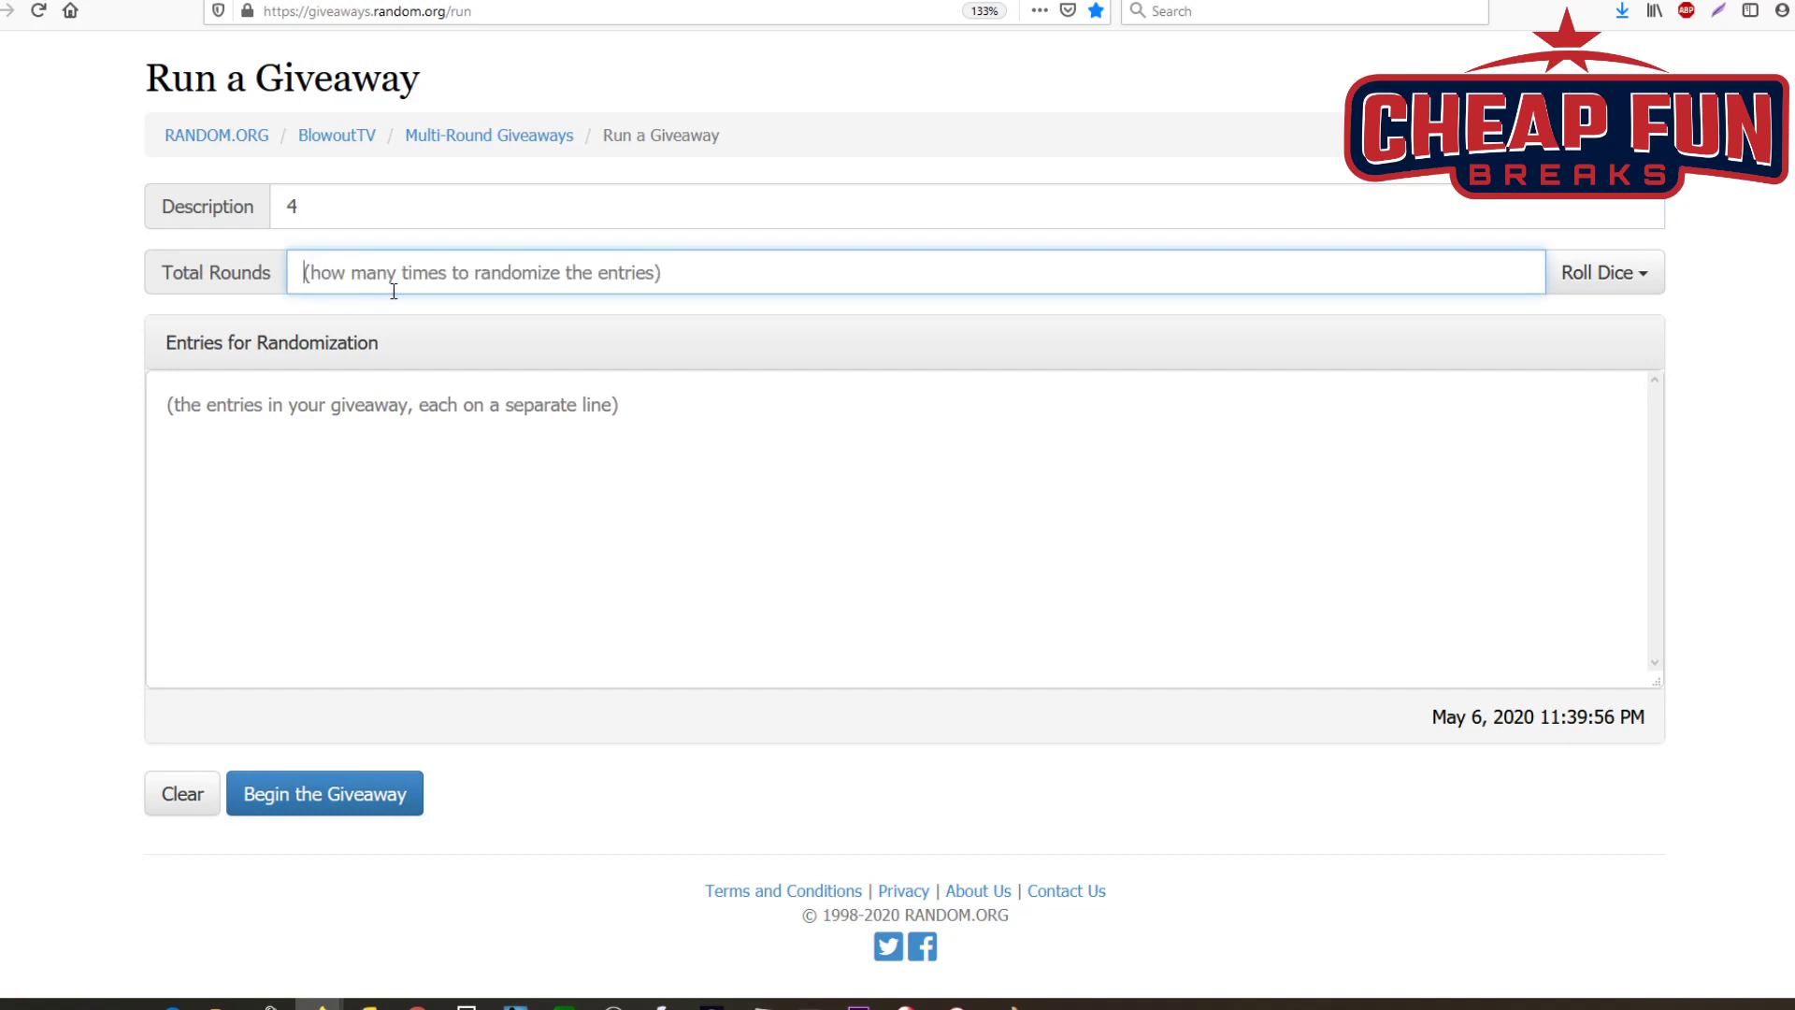
type("3")
left_click(254, 415)
right_click(254, 416)
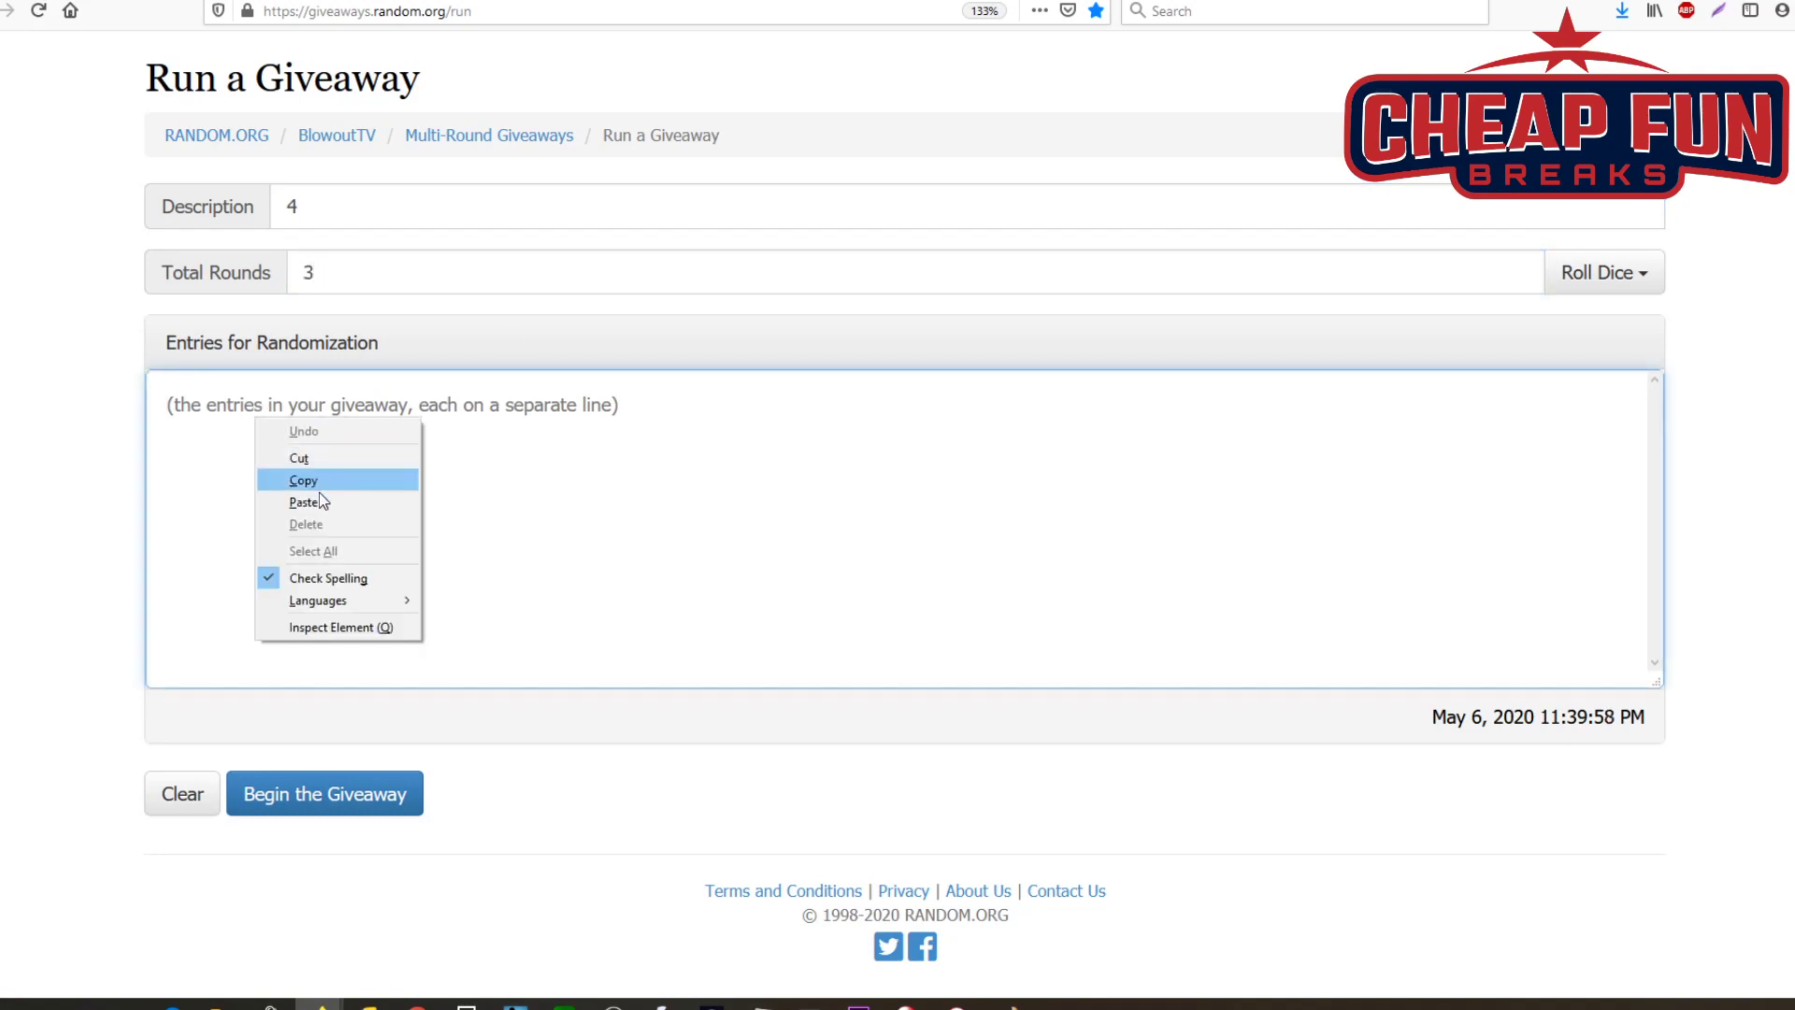
left_click(290, 491)
Step: Try to begin giveaway 4 with the pasted participant list
left_click(318, 799)
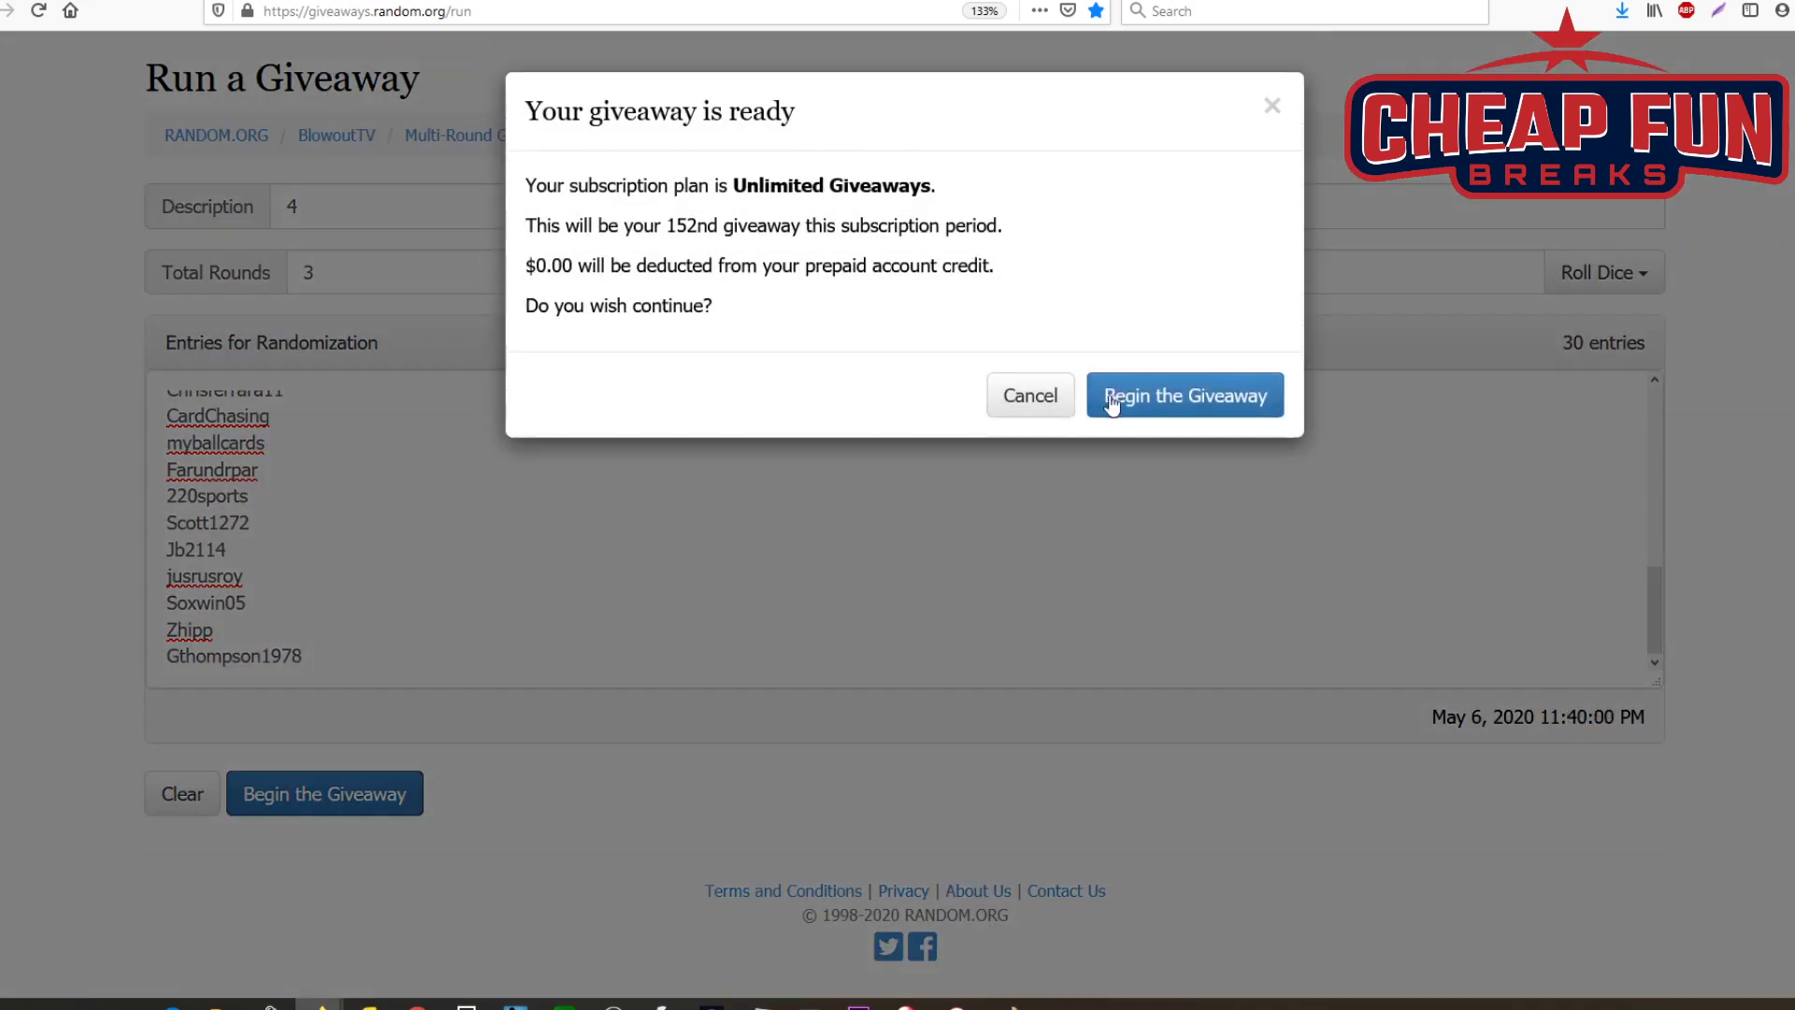
left_click(1112, 402)
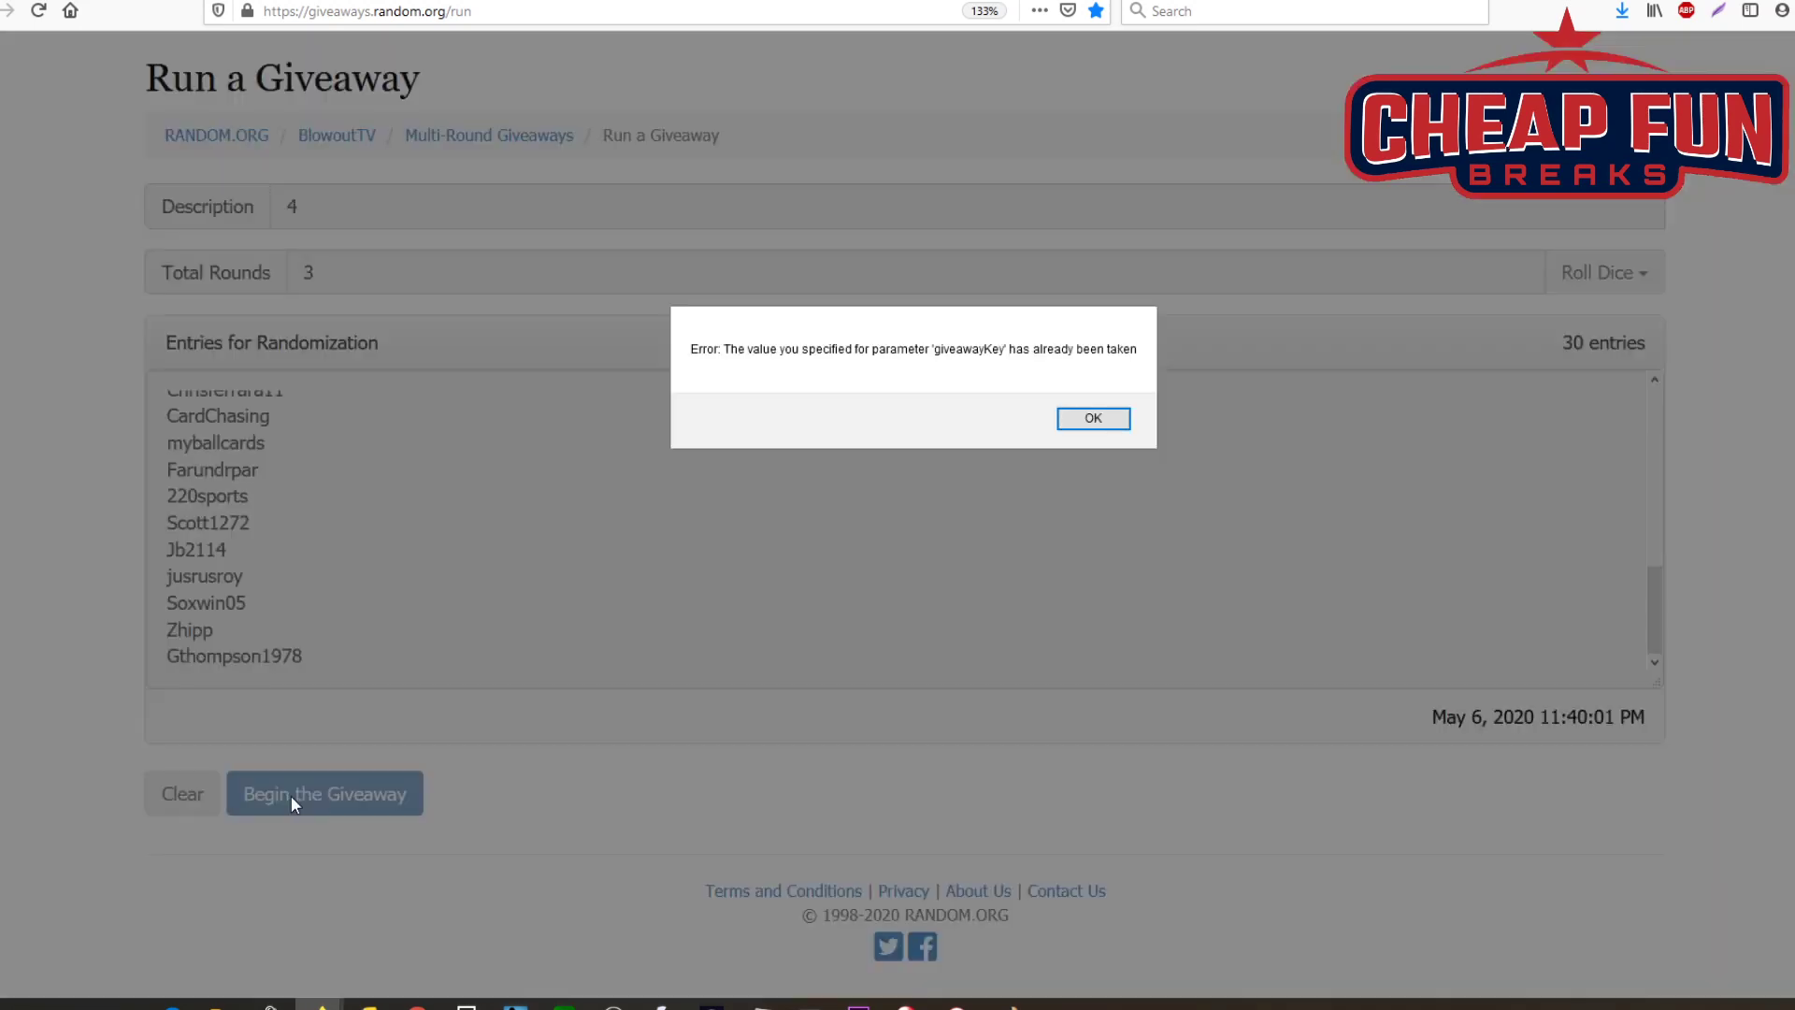
left_click(1090, 418)
Step: Begin giveaway 4, confirm it, and randomize the participants through all three rounds
left_click(308, 794)
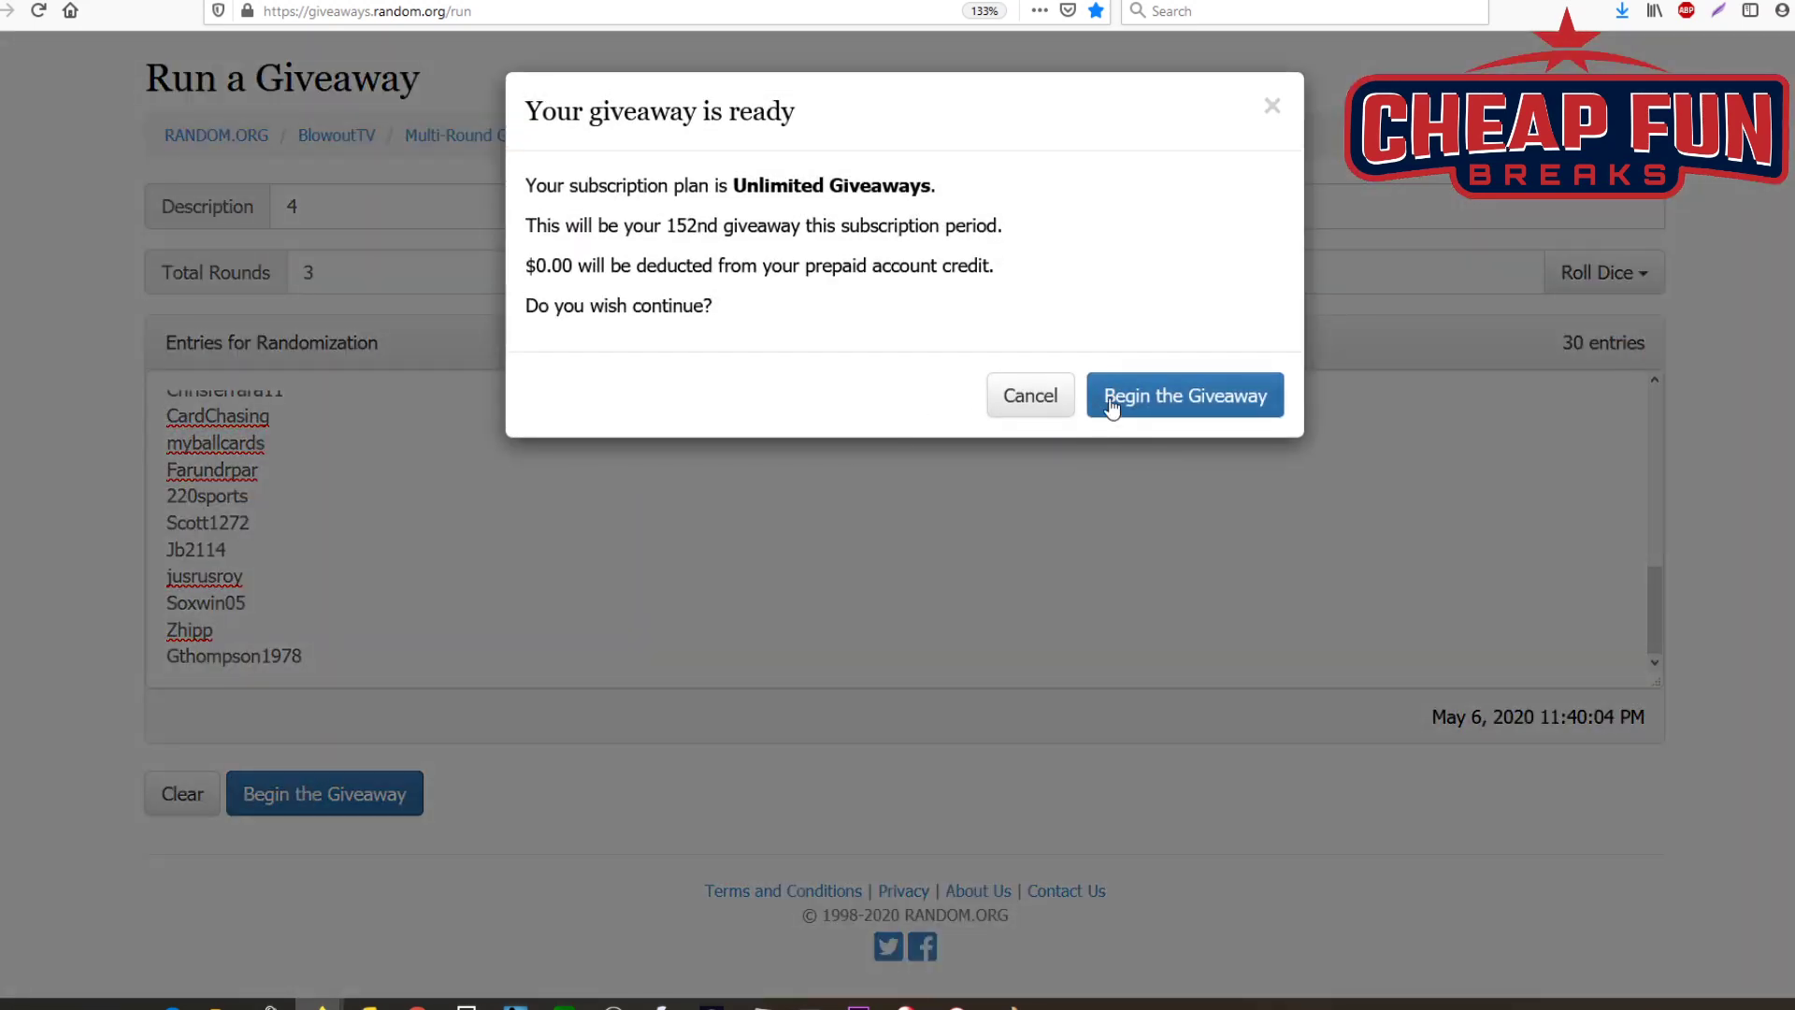
left_click(1110, 405)
left_click(297, 794)
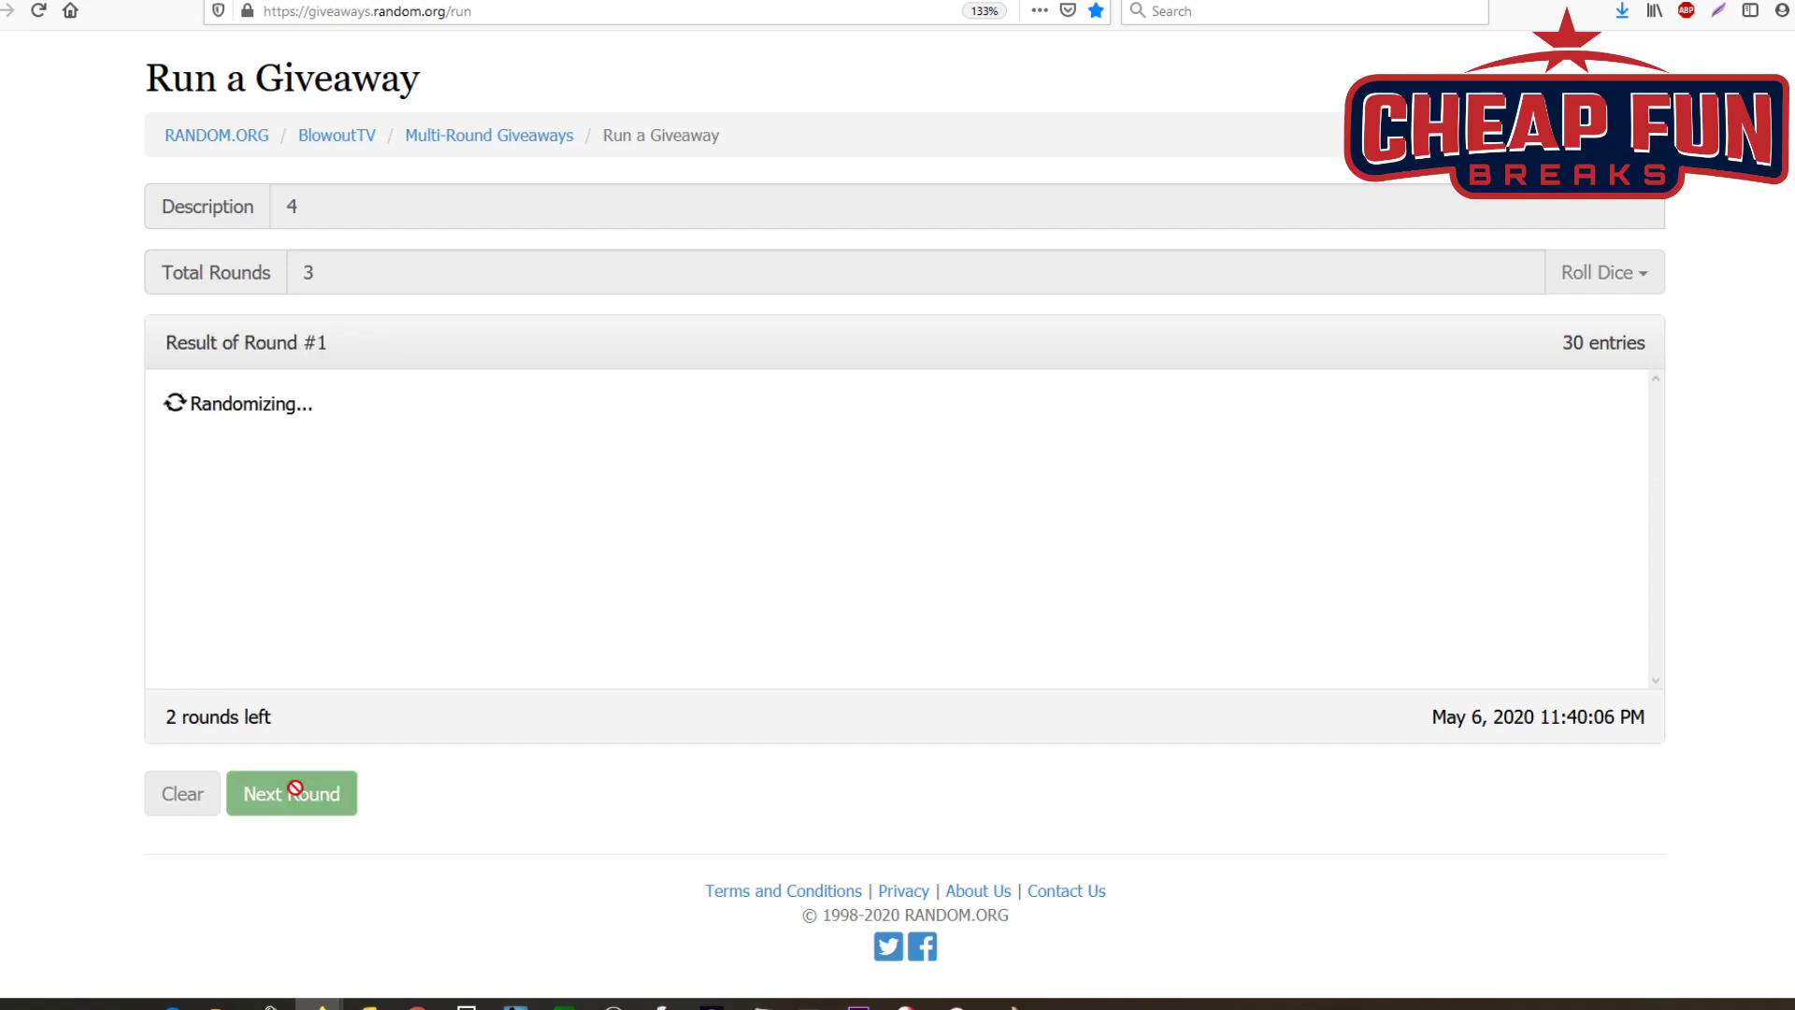
left_click(300, 794)
Step: Copy giveaway 4's complete final-round results, including the timestamp line, and switch to the other window
scroll(322, 495, "down", 5)
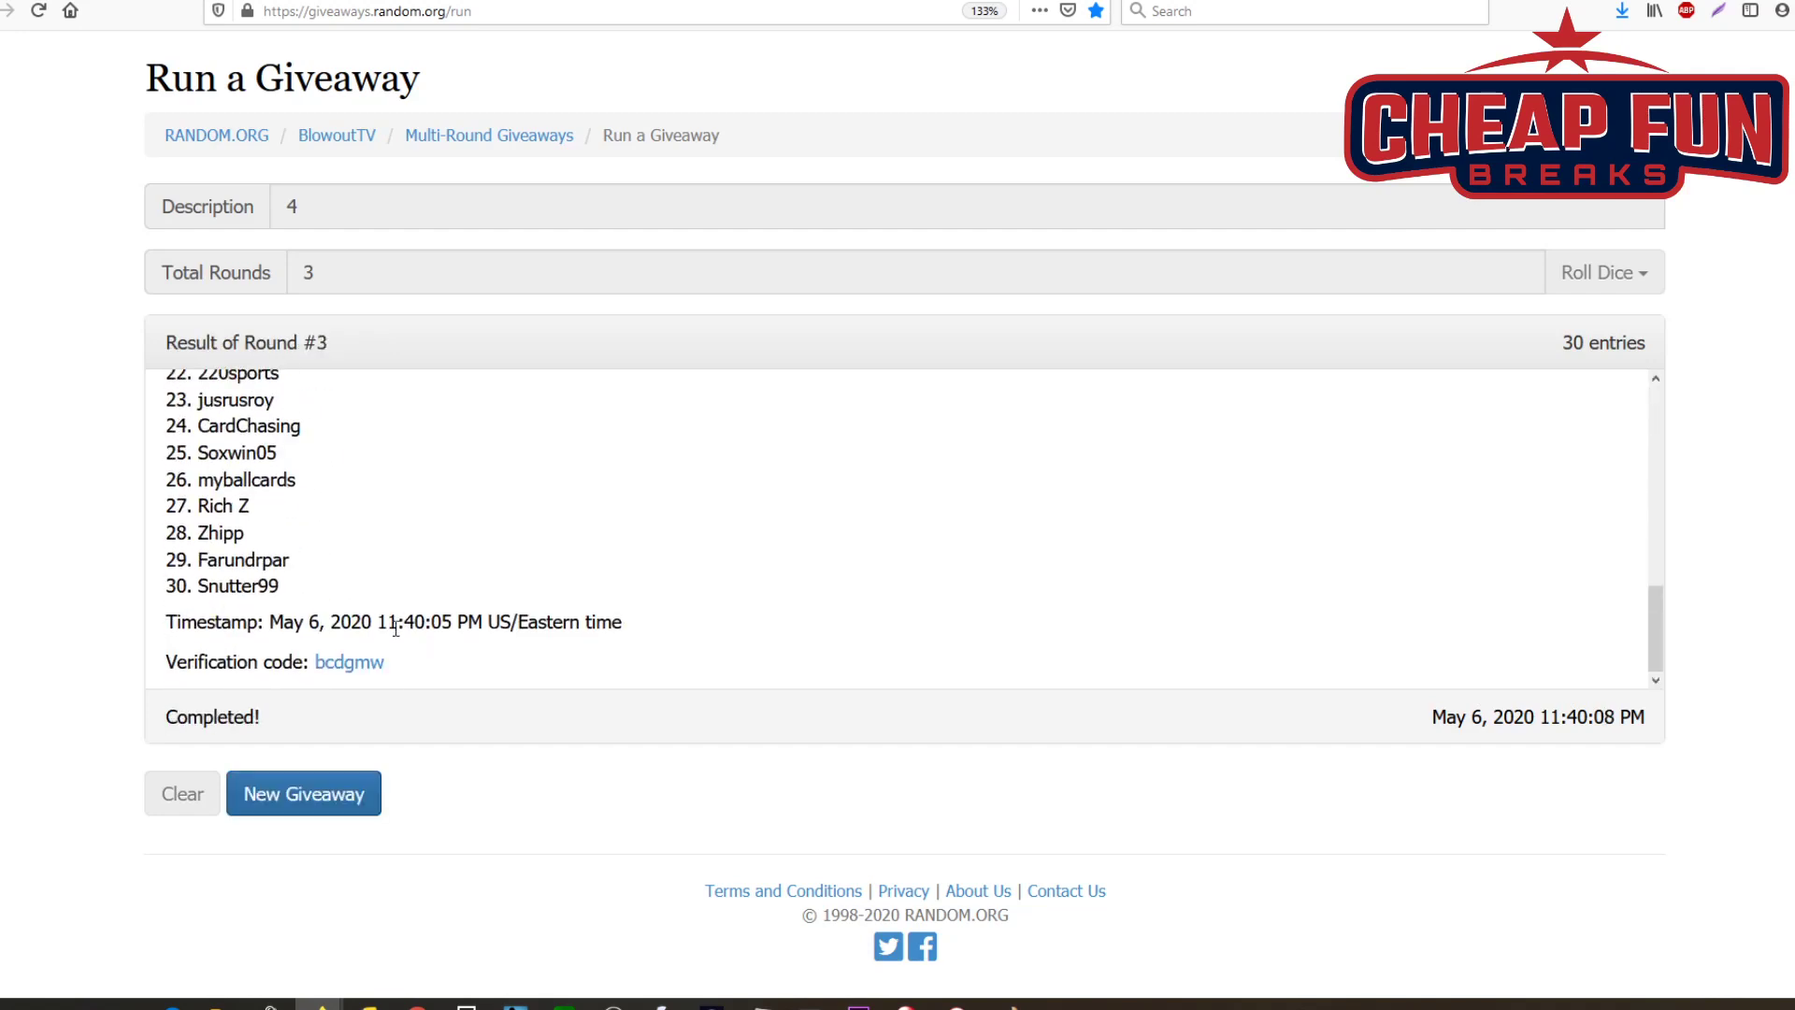
left_click_drag(412, 683, 175, 393)
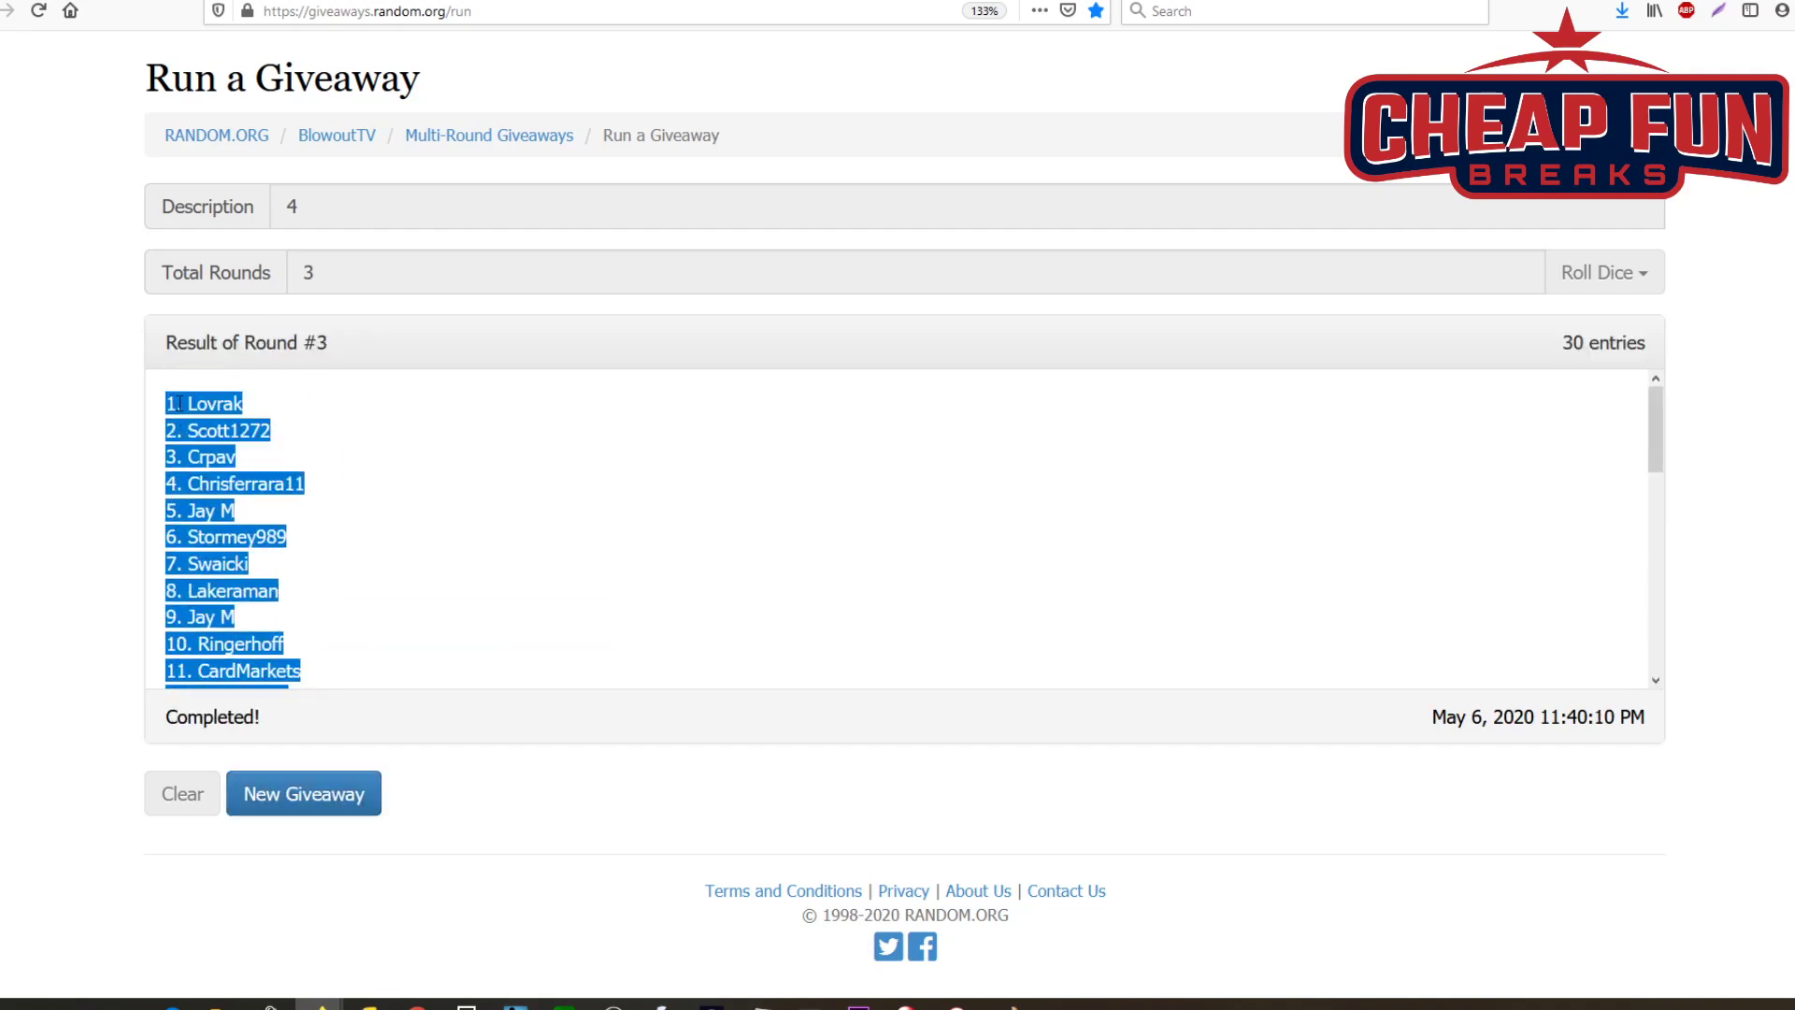
right_click(175, 393)
left_click(232, 412)
key("alt+Tab")
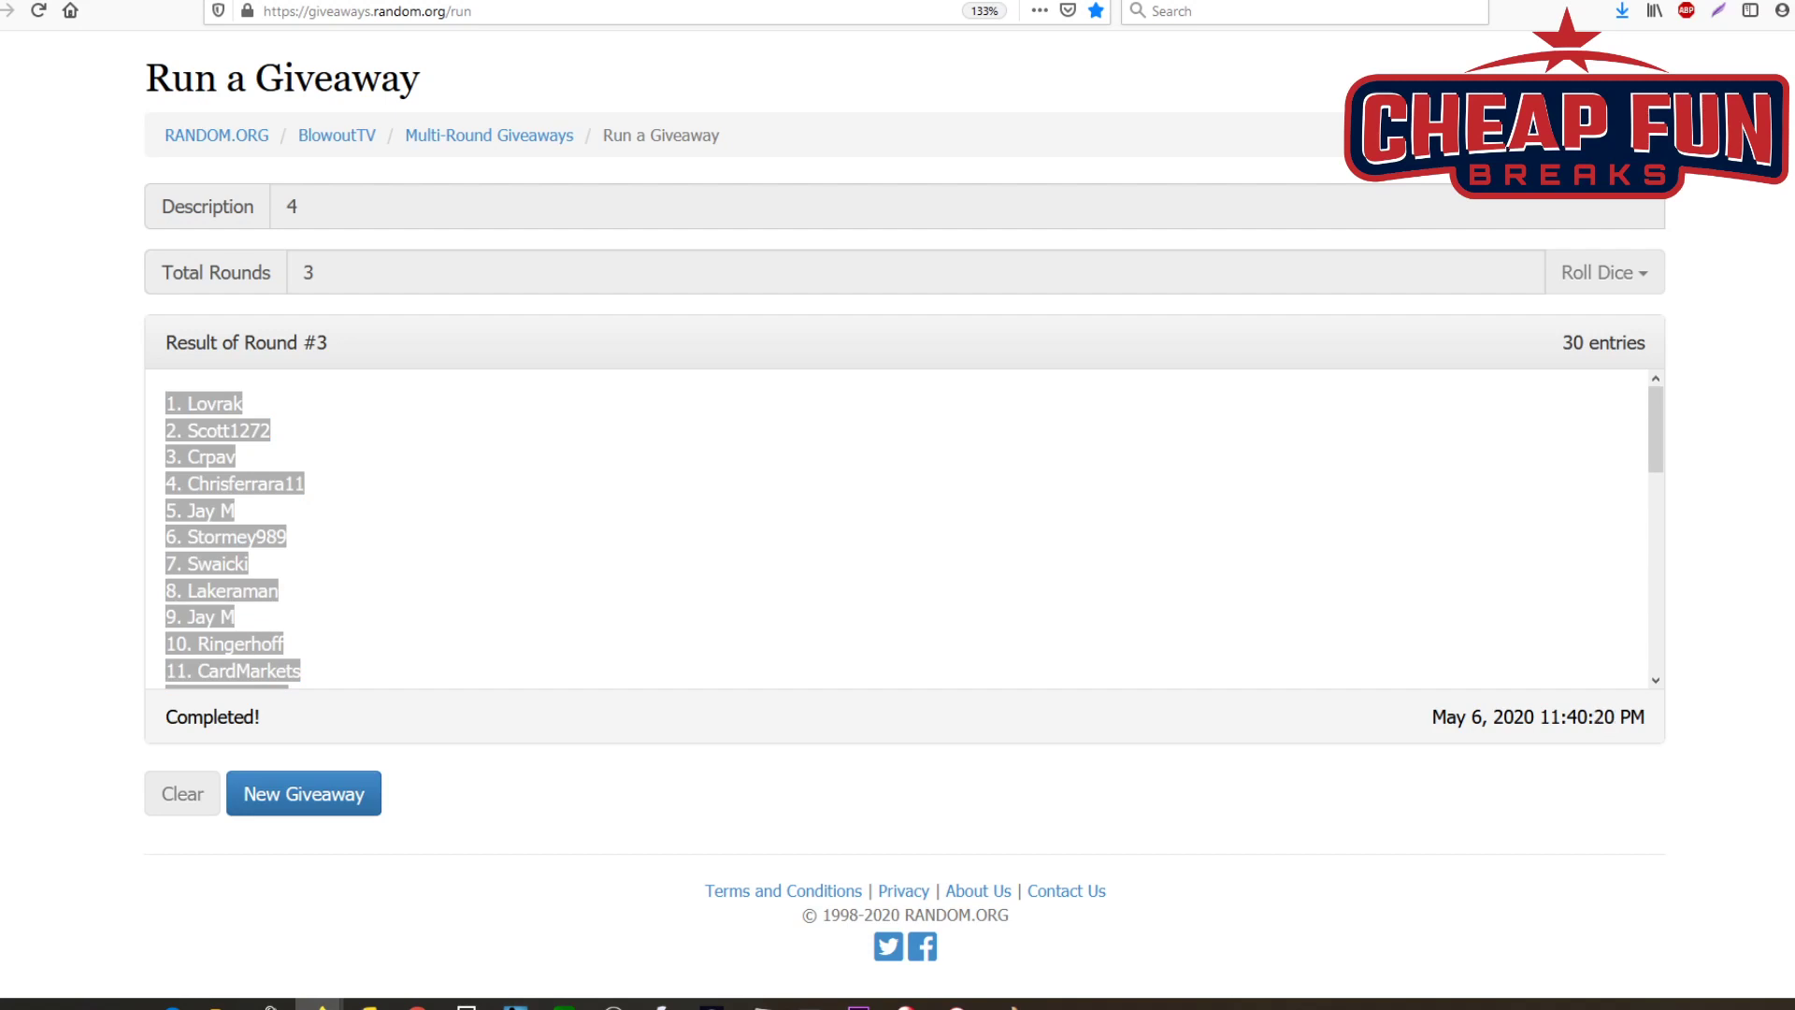
Step: Start a new giveaway described as "5" with 3 total rounds and paste the copied participant list as entries
left_click(272, 791)
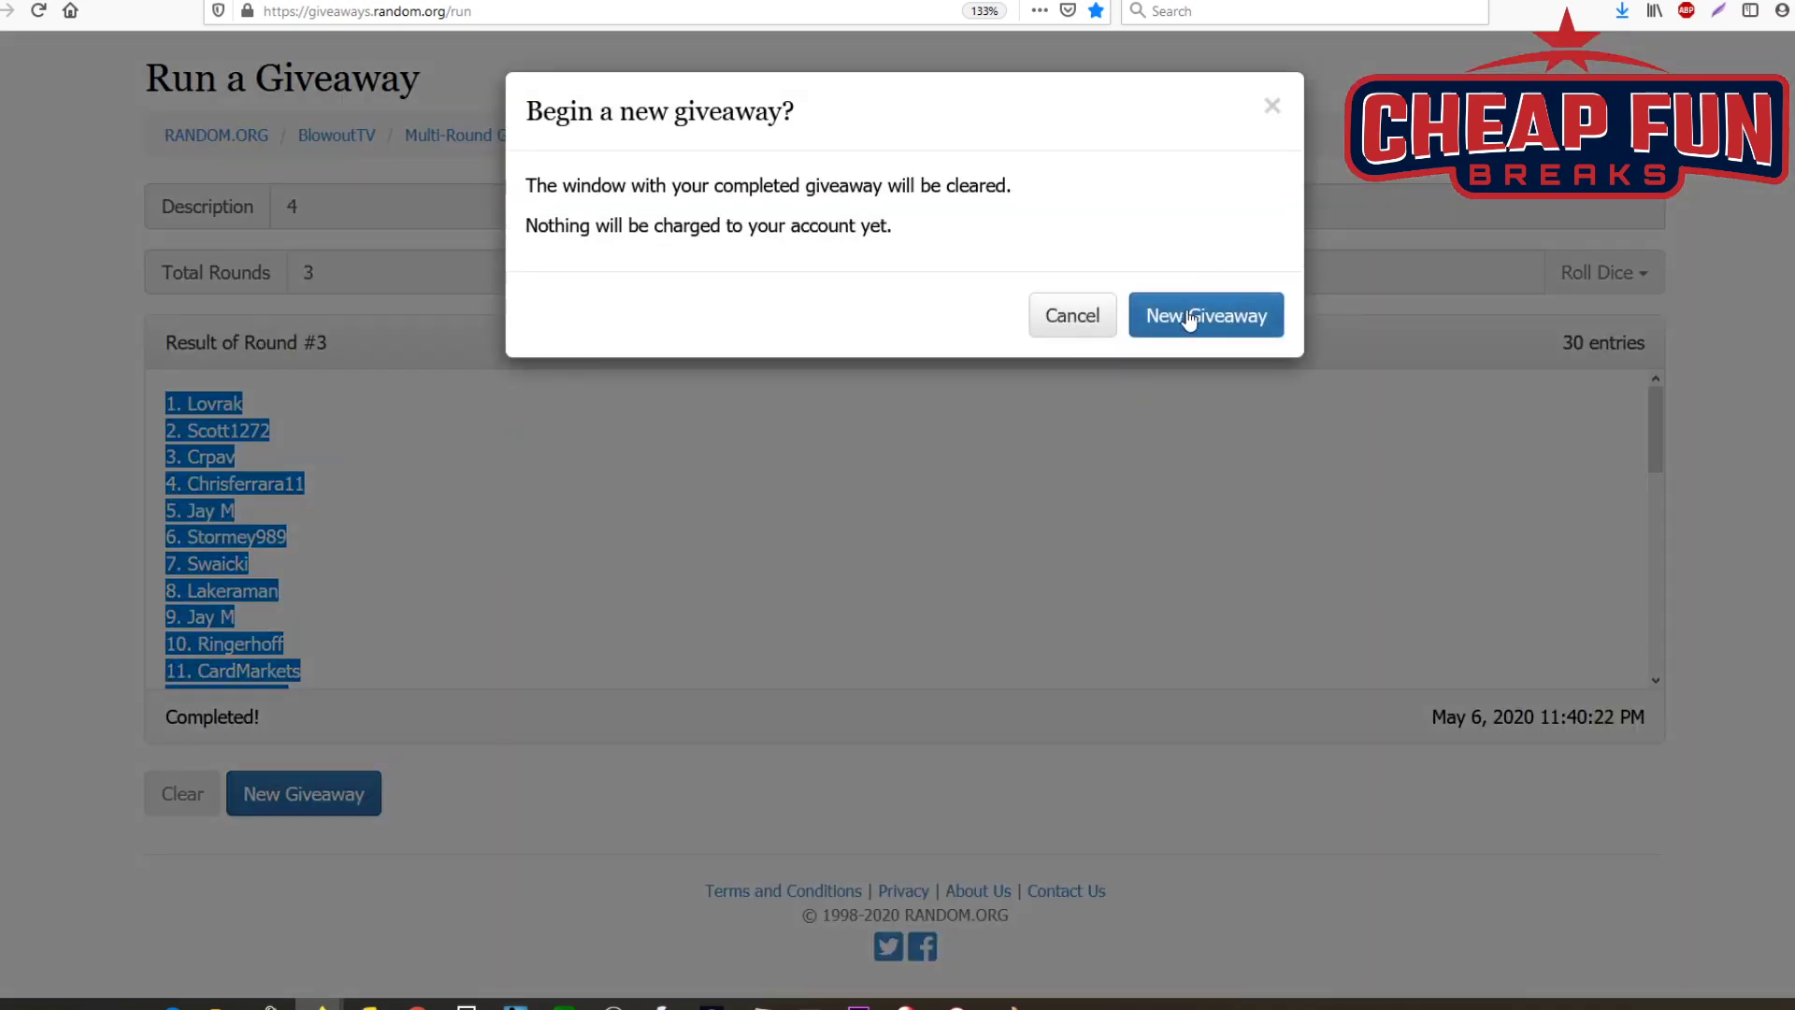
key("Return")
left_click(346, 217)
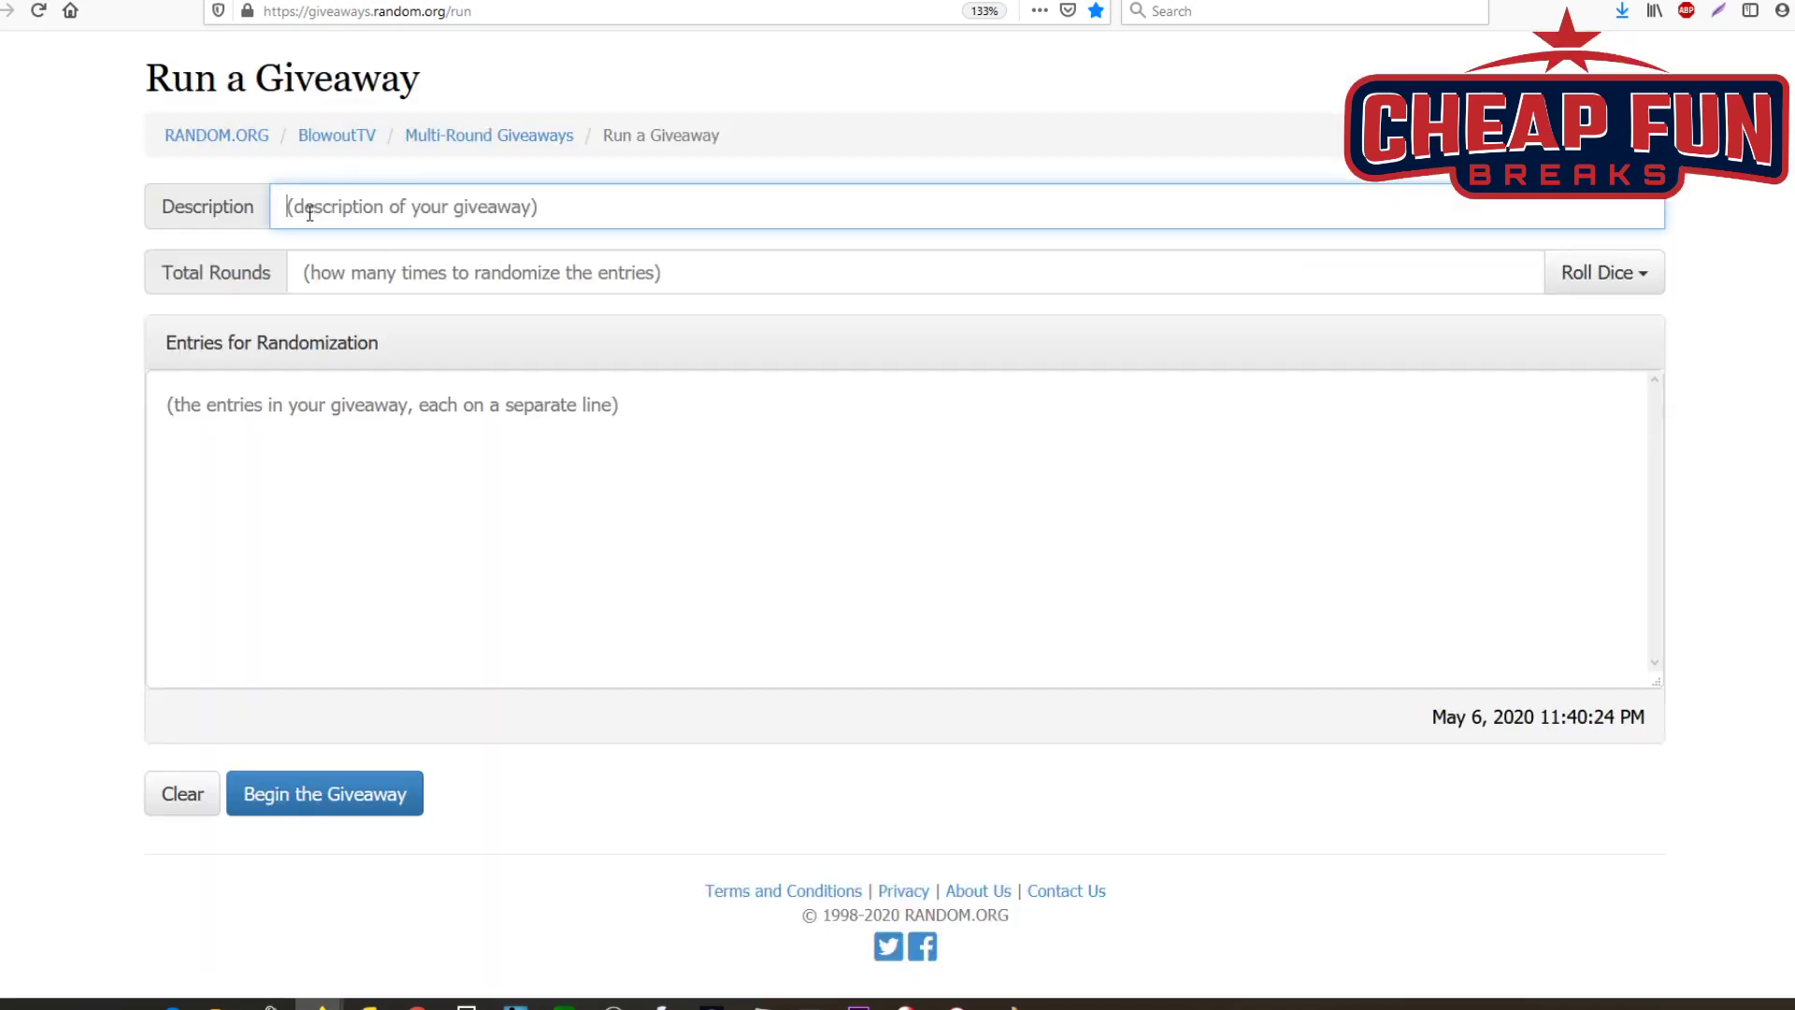
type("5")
left_click(339, 275)
type("3")
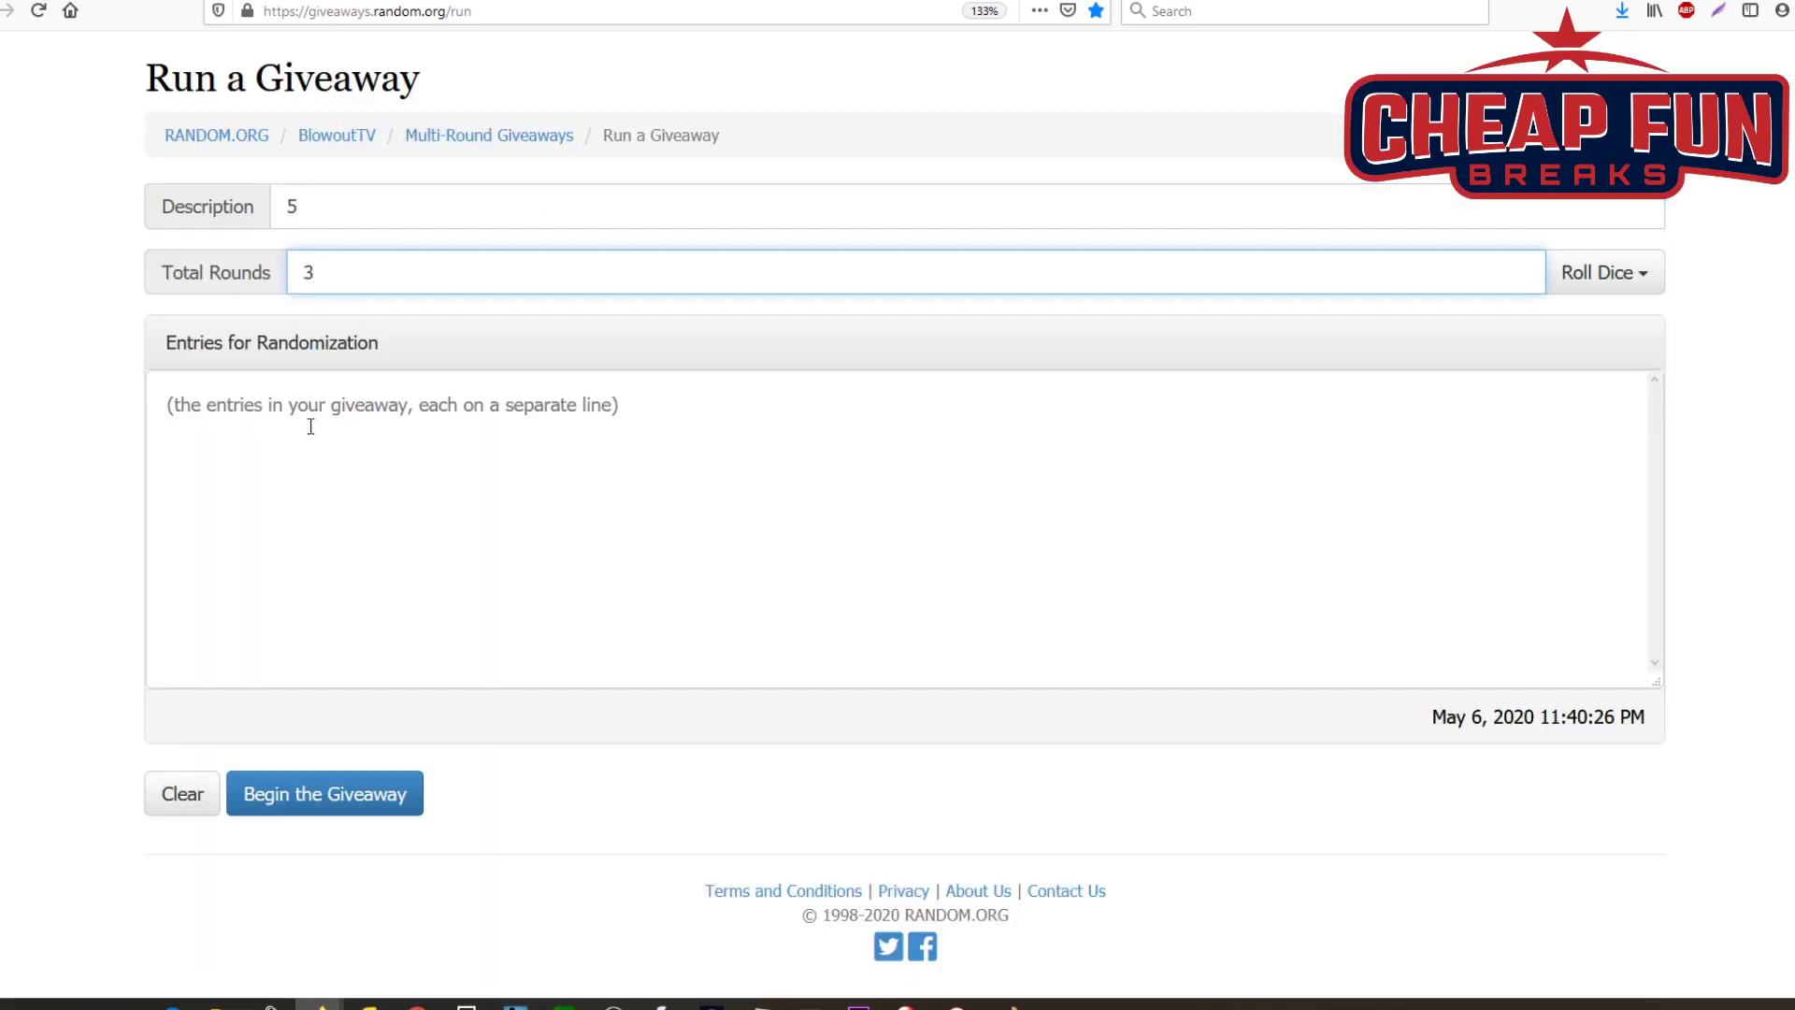
right_click(309, 420)
left_click(374, 517)
Step: Begin giveaway 5, confirm it, and randomize the participants through all three rounds
left_click(301, 791)
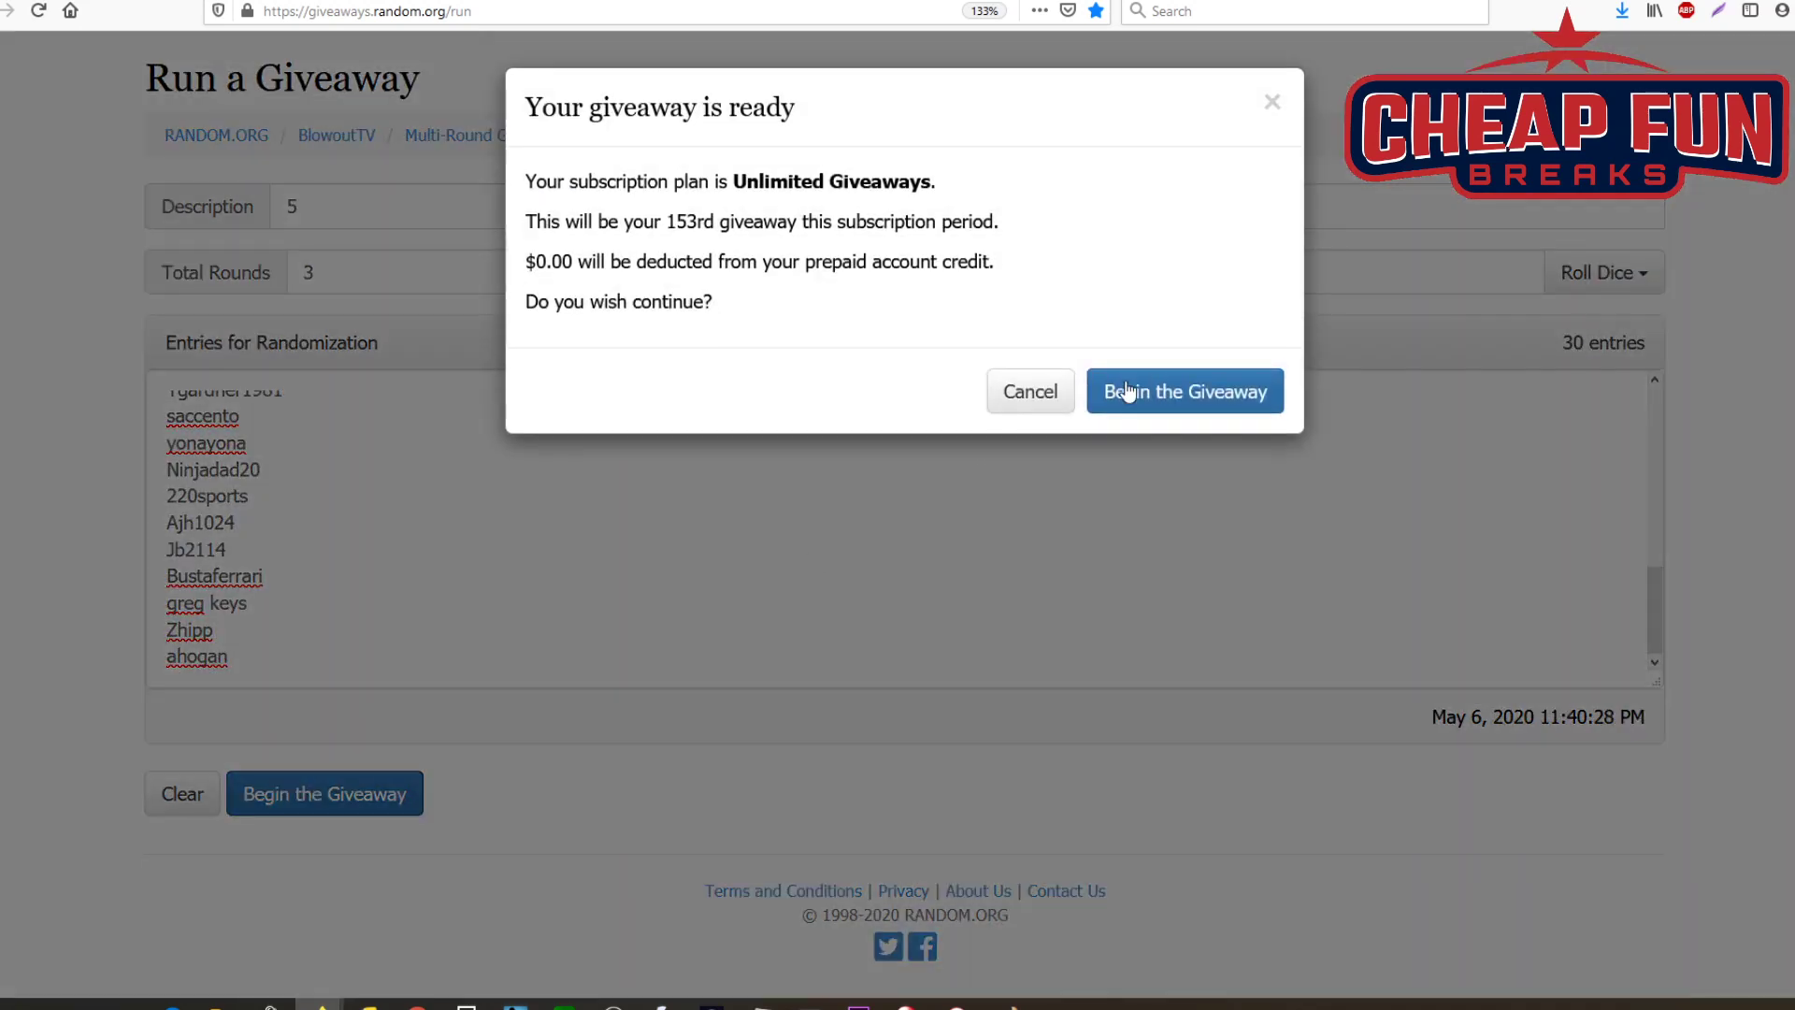
left_click(1208, 389)
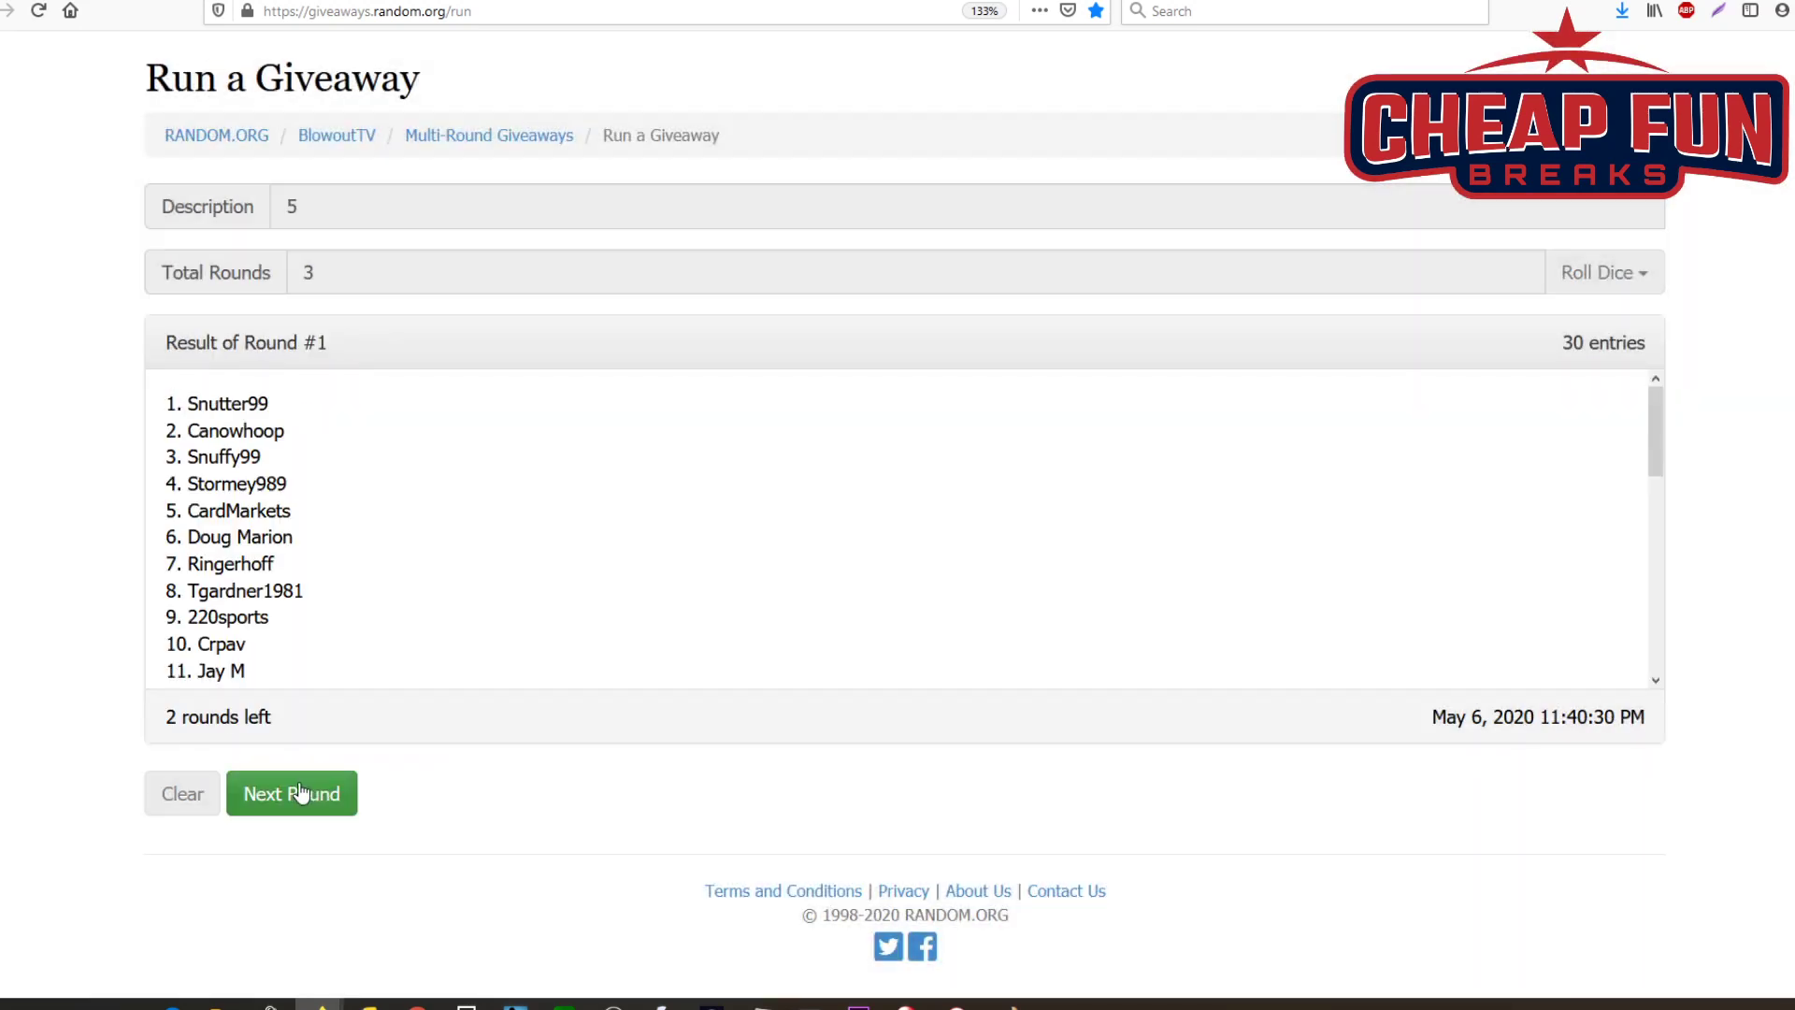
left_click(299, 776)
left_click(298, 776)
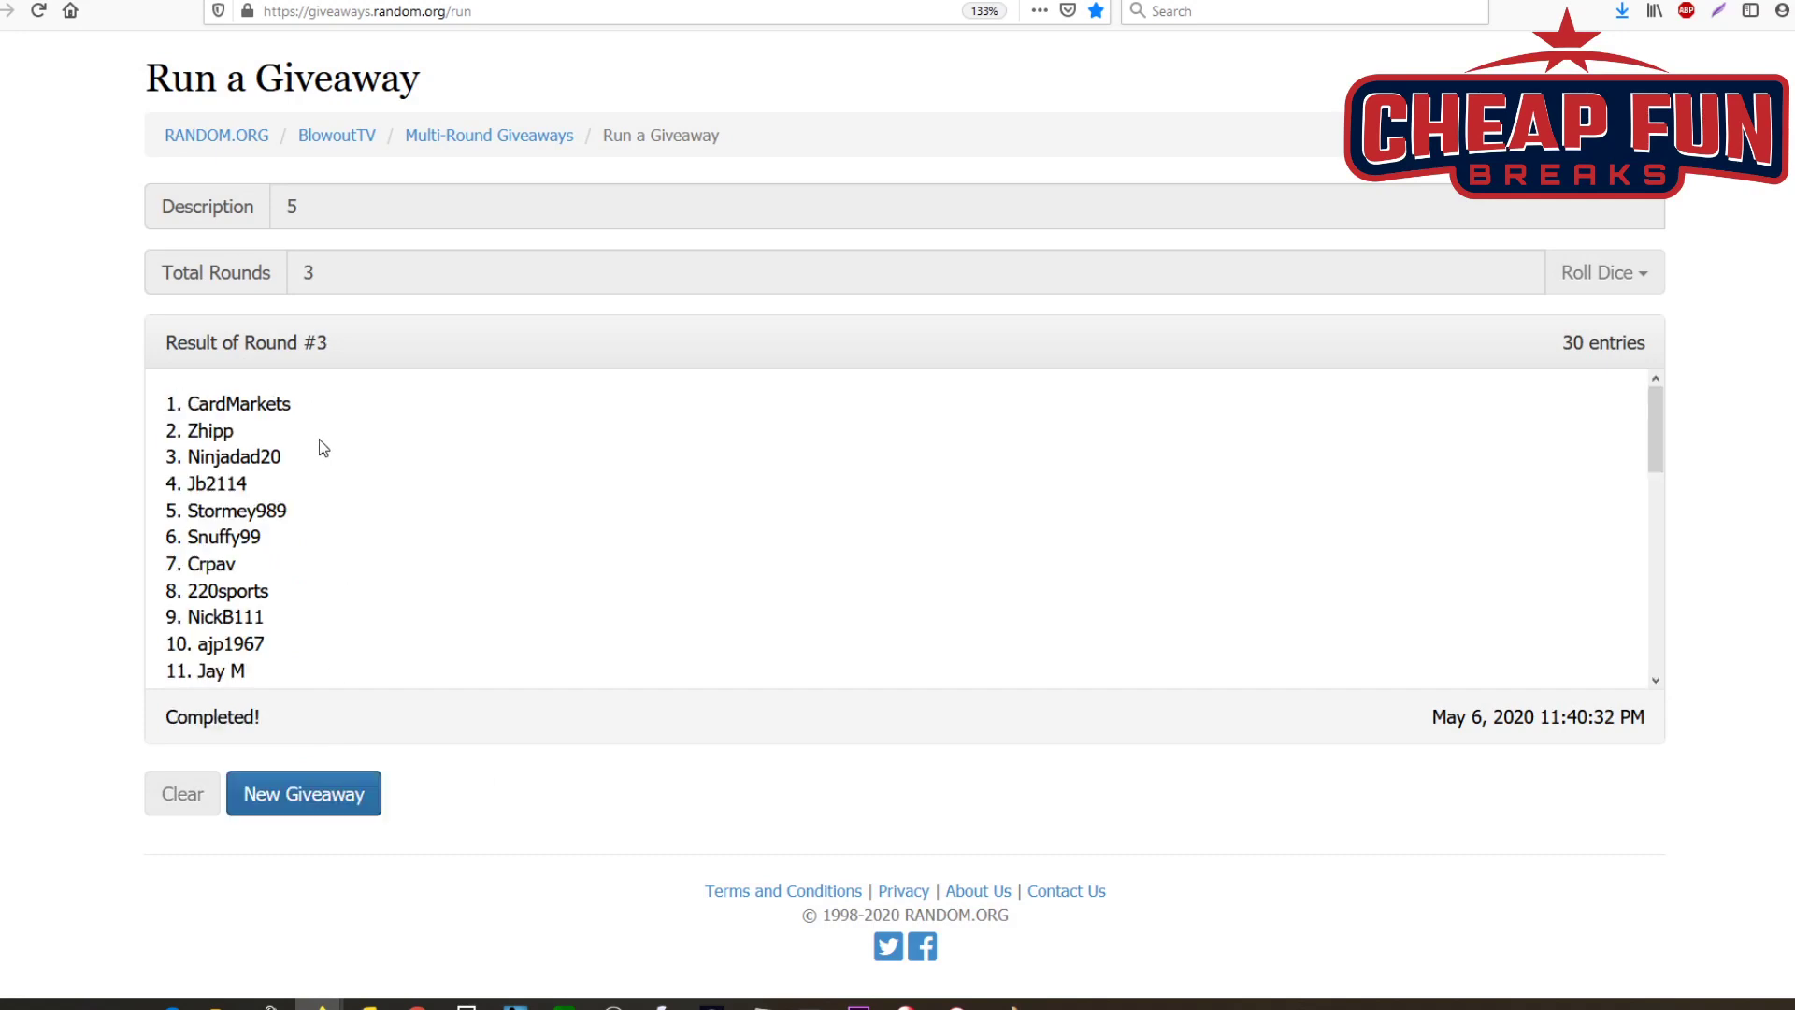
Step: Copy giveaway 5's complete final-round results, including the timestamp line, and switch to the other window
scroll(327, 514, "down", 5)
left_click_drag(389, 659, 167, 402)
right_click(258, 437)
left_click(257, 432)
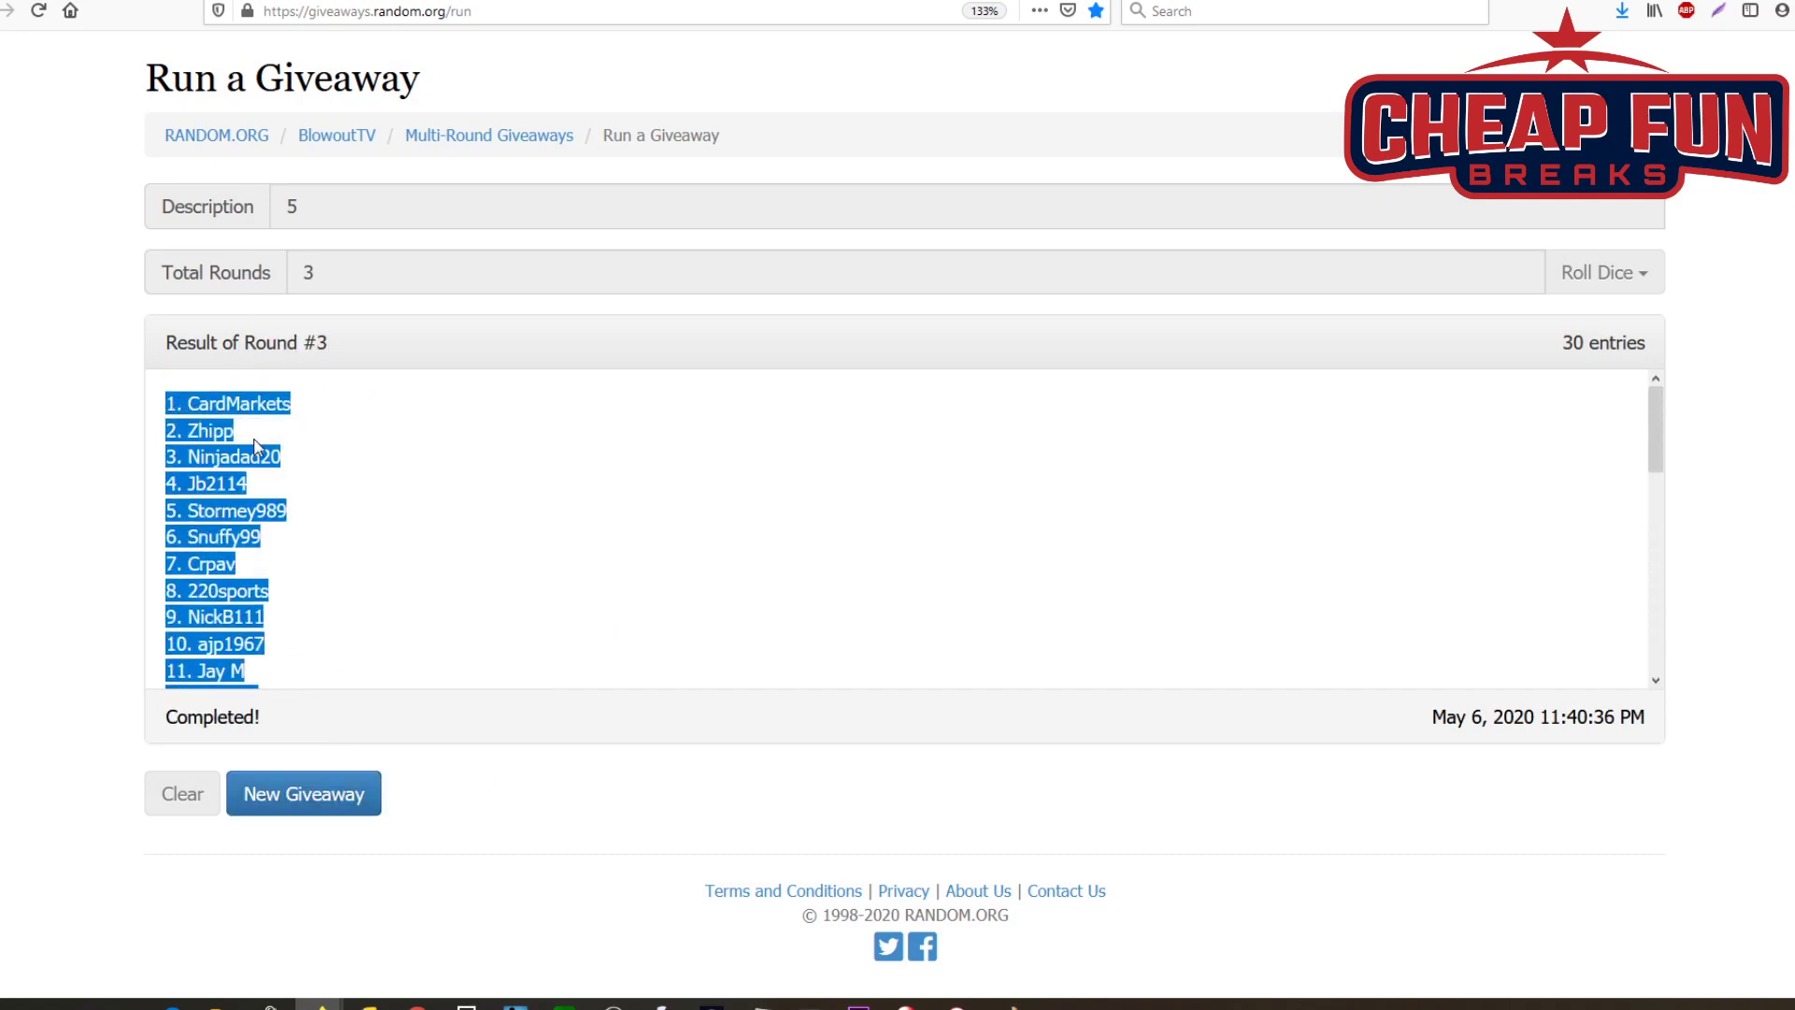
key("alt+Tab")
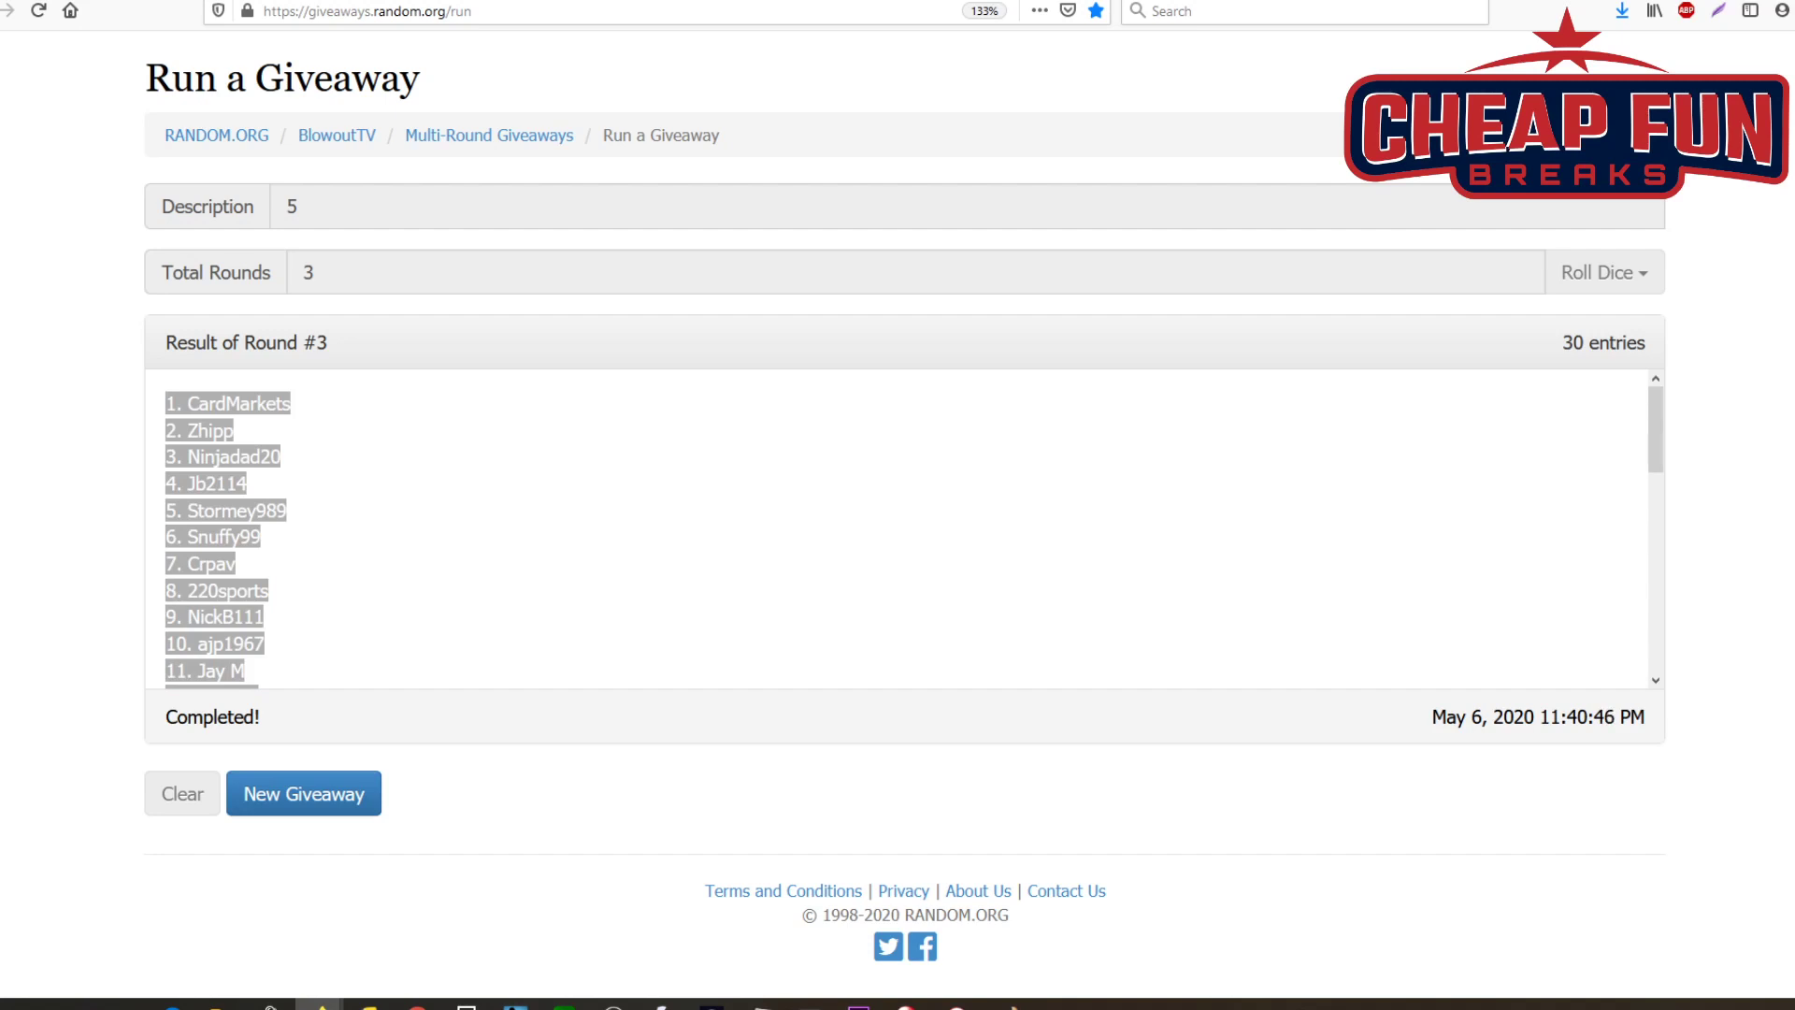
Step: Start a new giveaway described as "6" with 3 total rounds and paste the copied participant list as entries
left_click(300, 795)
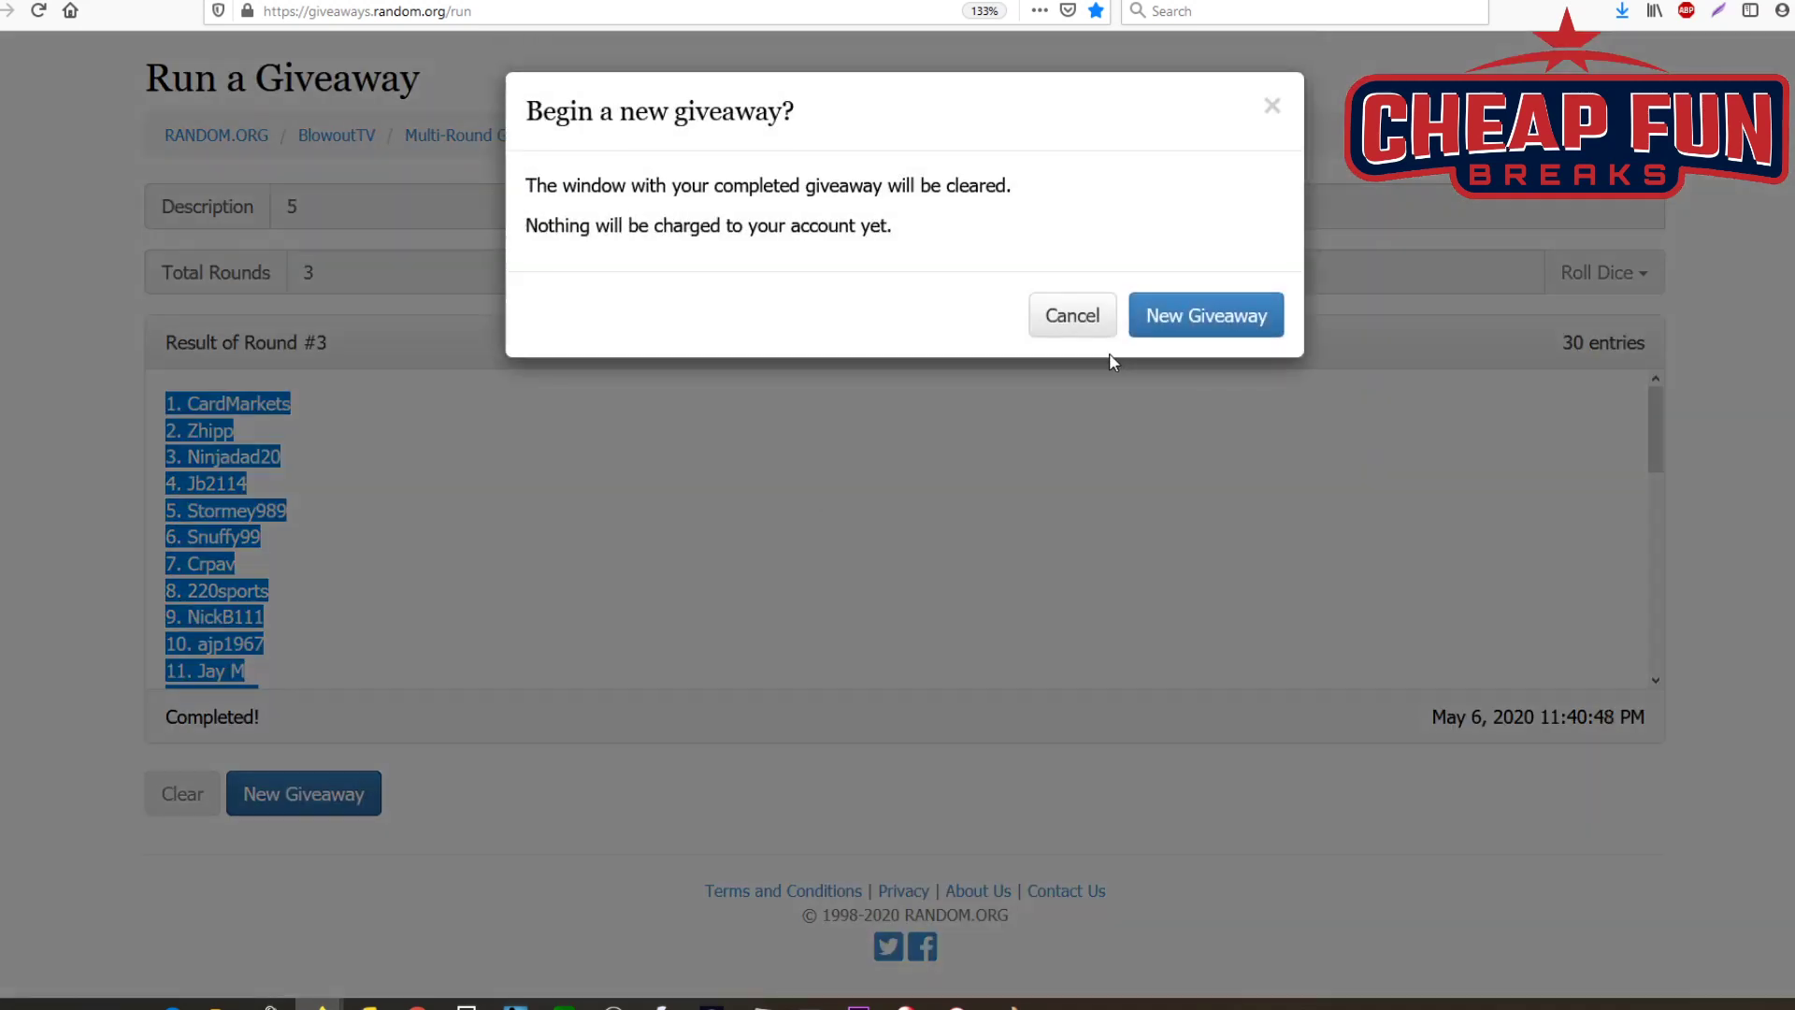
left_click(1203, 332)
left_click(363, 200)
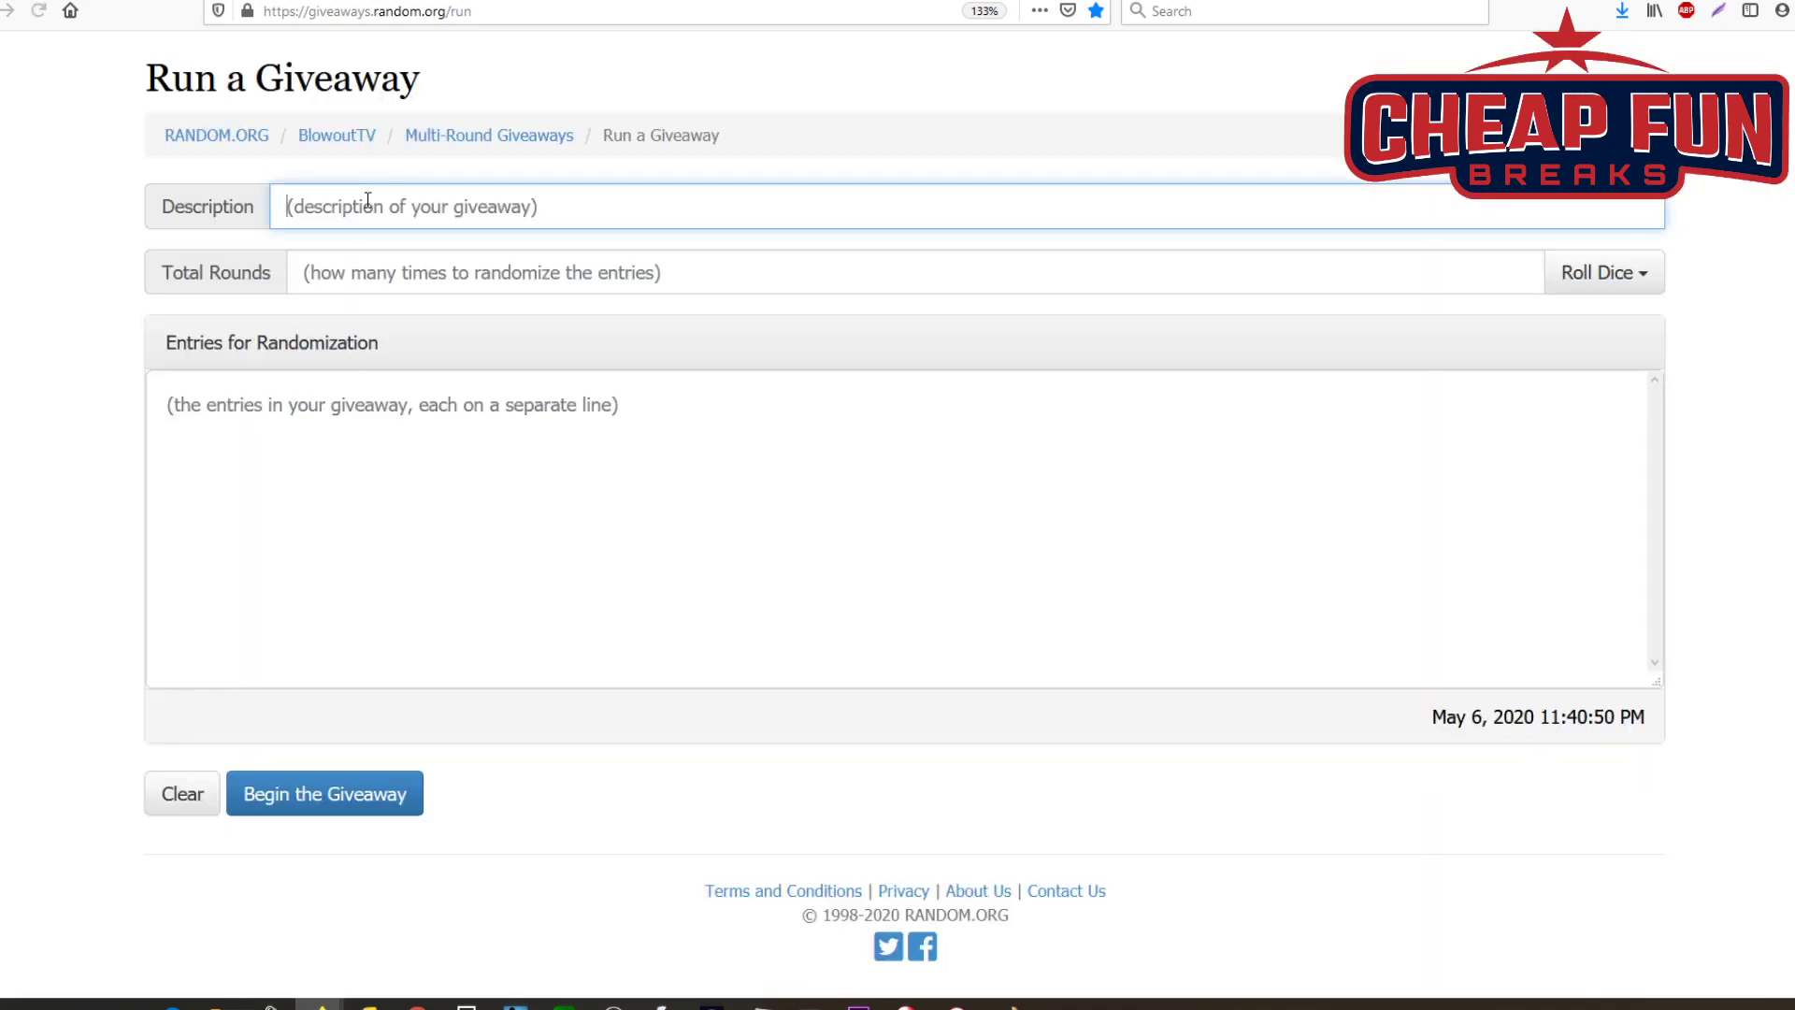
type("6")
left_click(351, 278)
type("3")
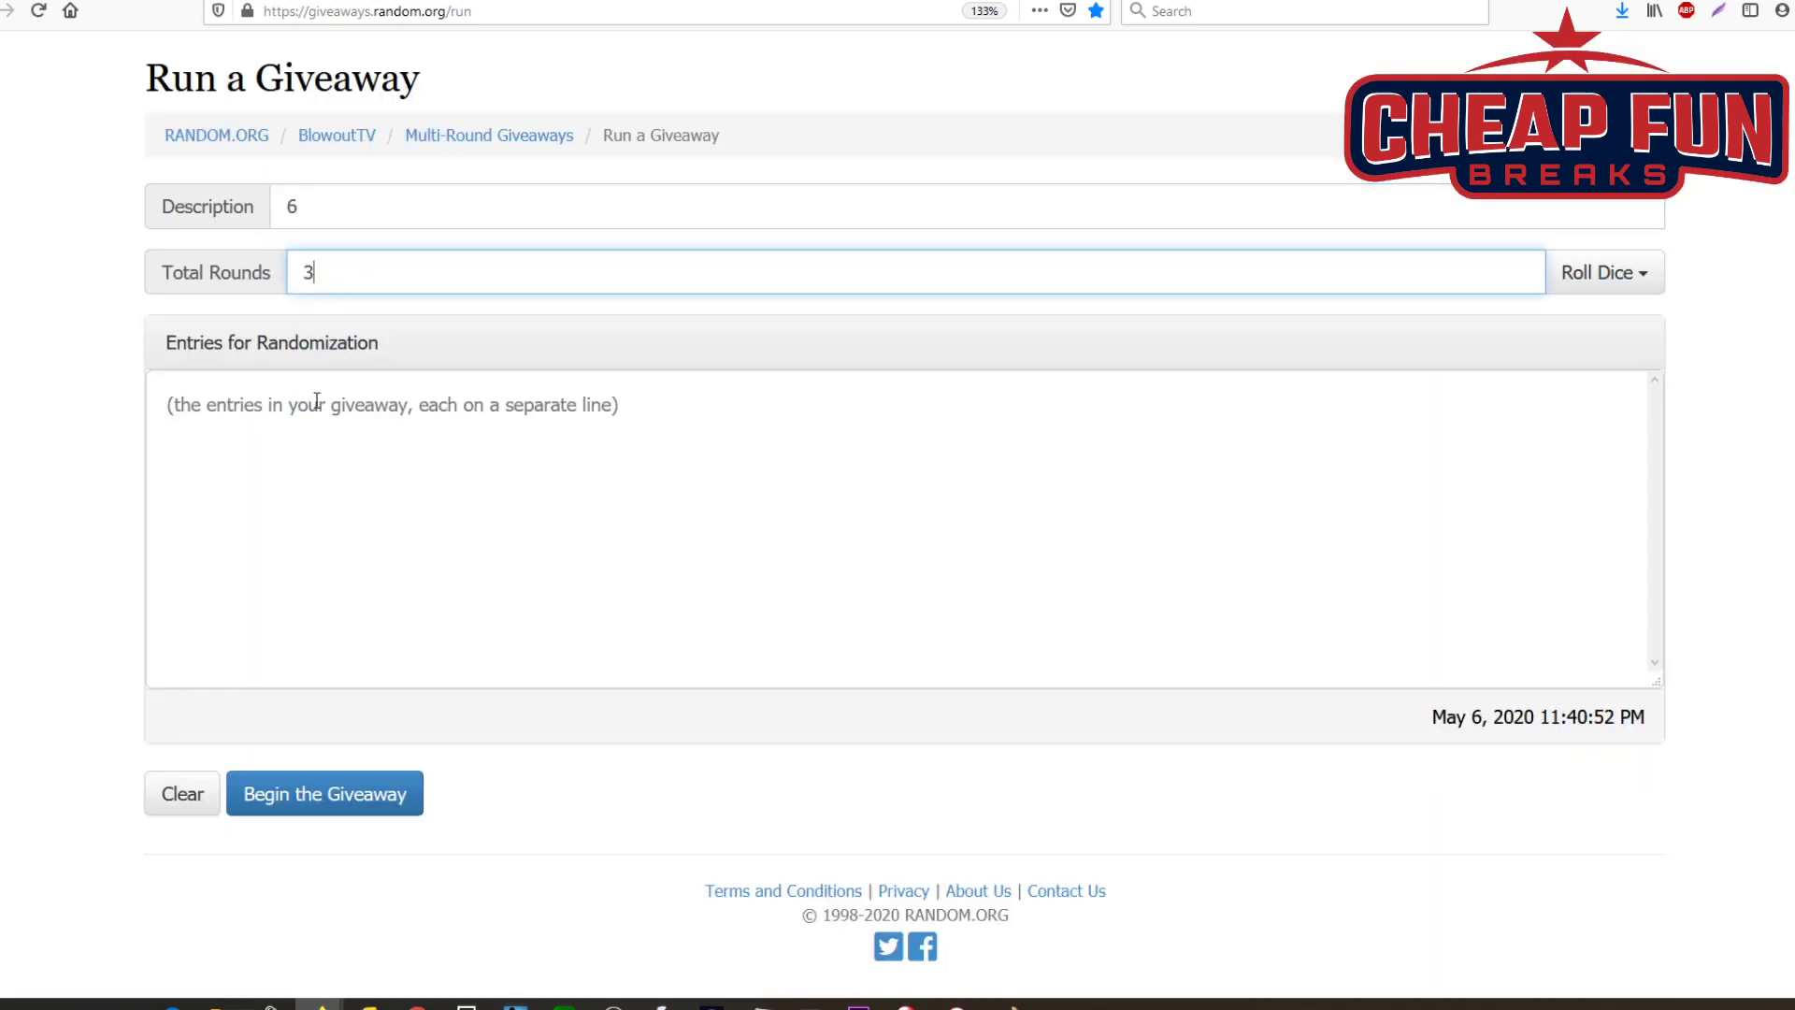
right_click(295, 430)
left_click(342, 512)
Step: Begin giveaway 6, confirm it, and randomize the participants through all three rounds
left_click(293, 793)
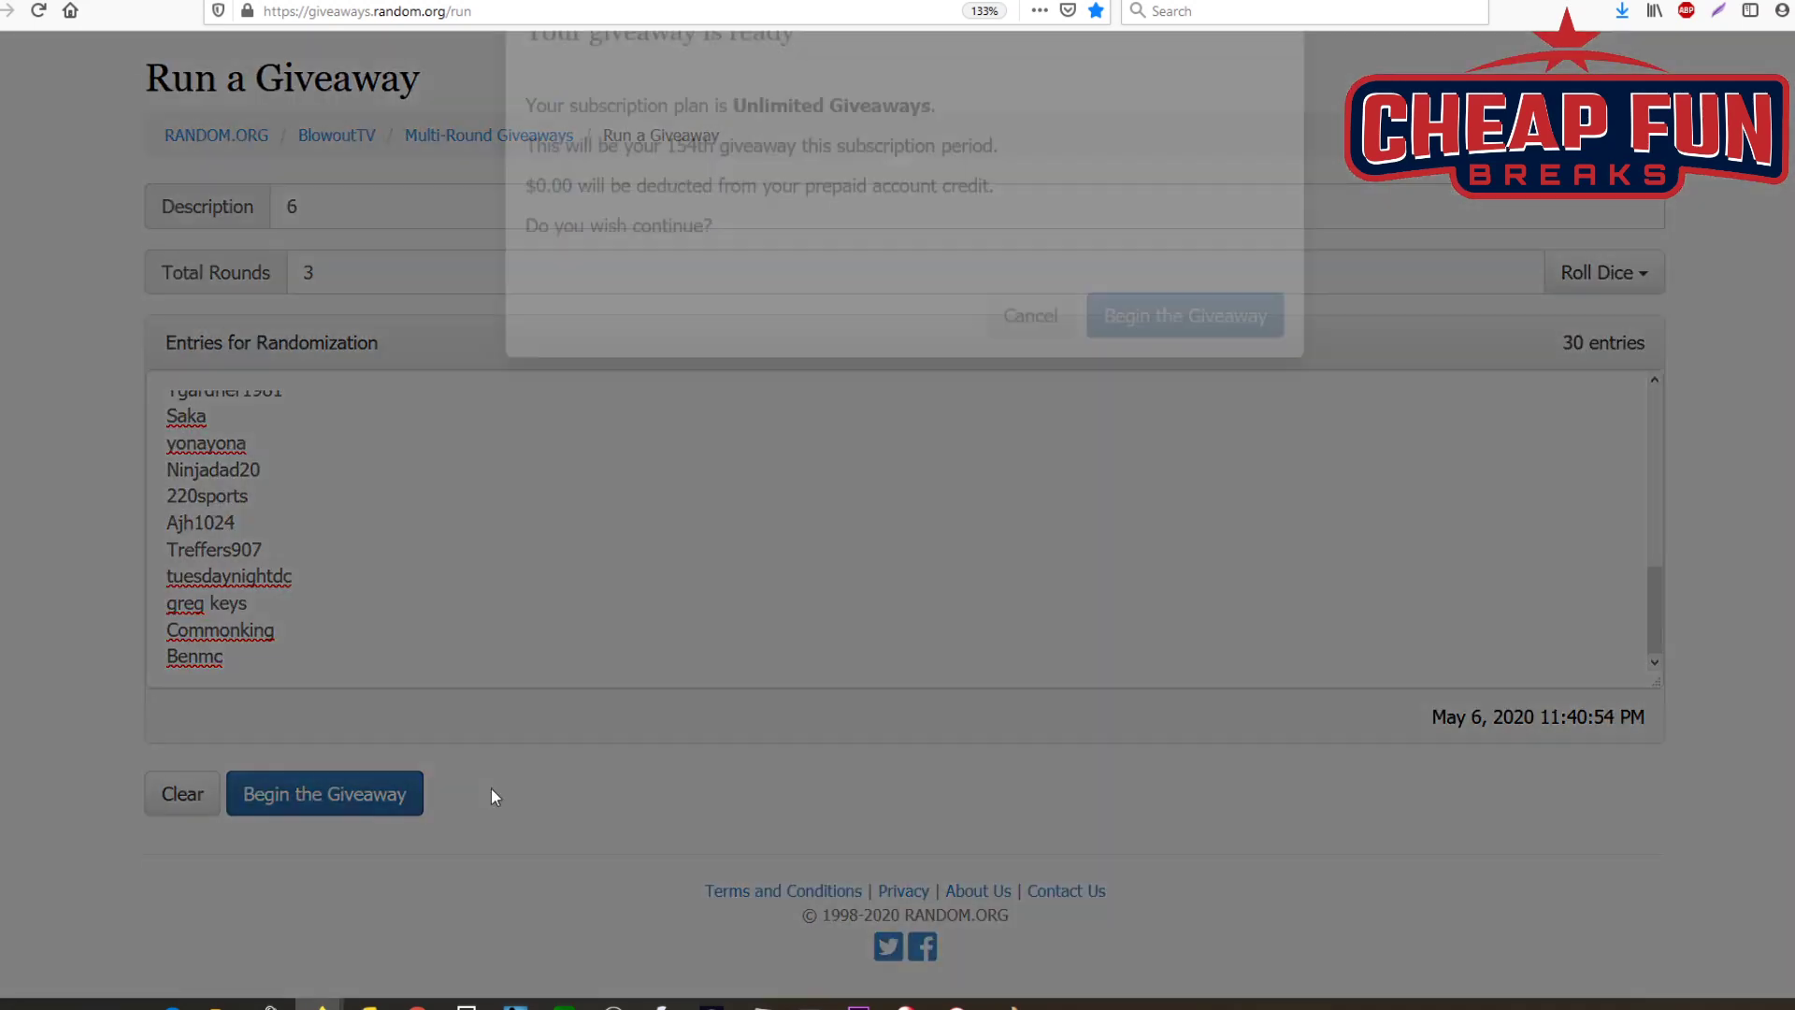
left_click(1101, 418)
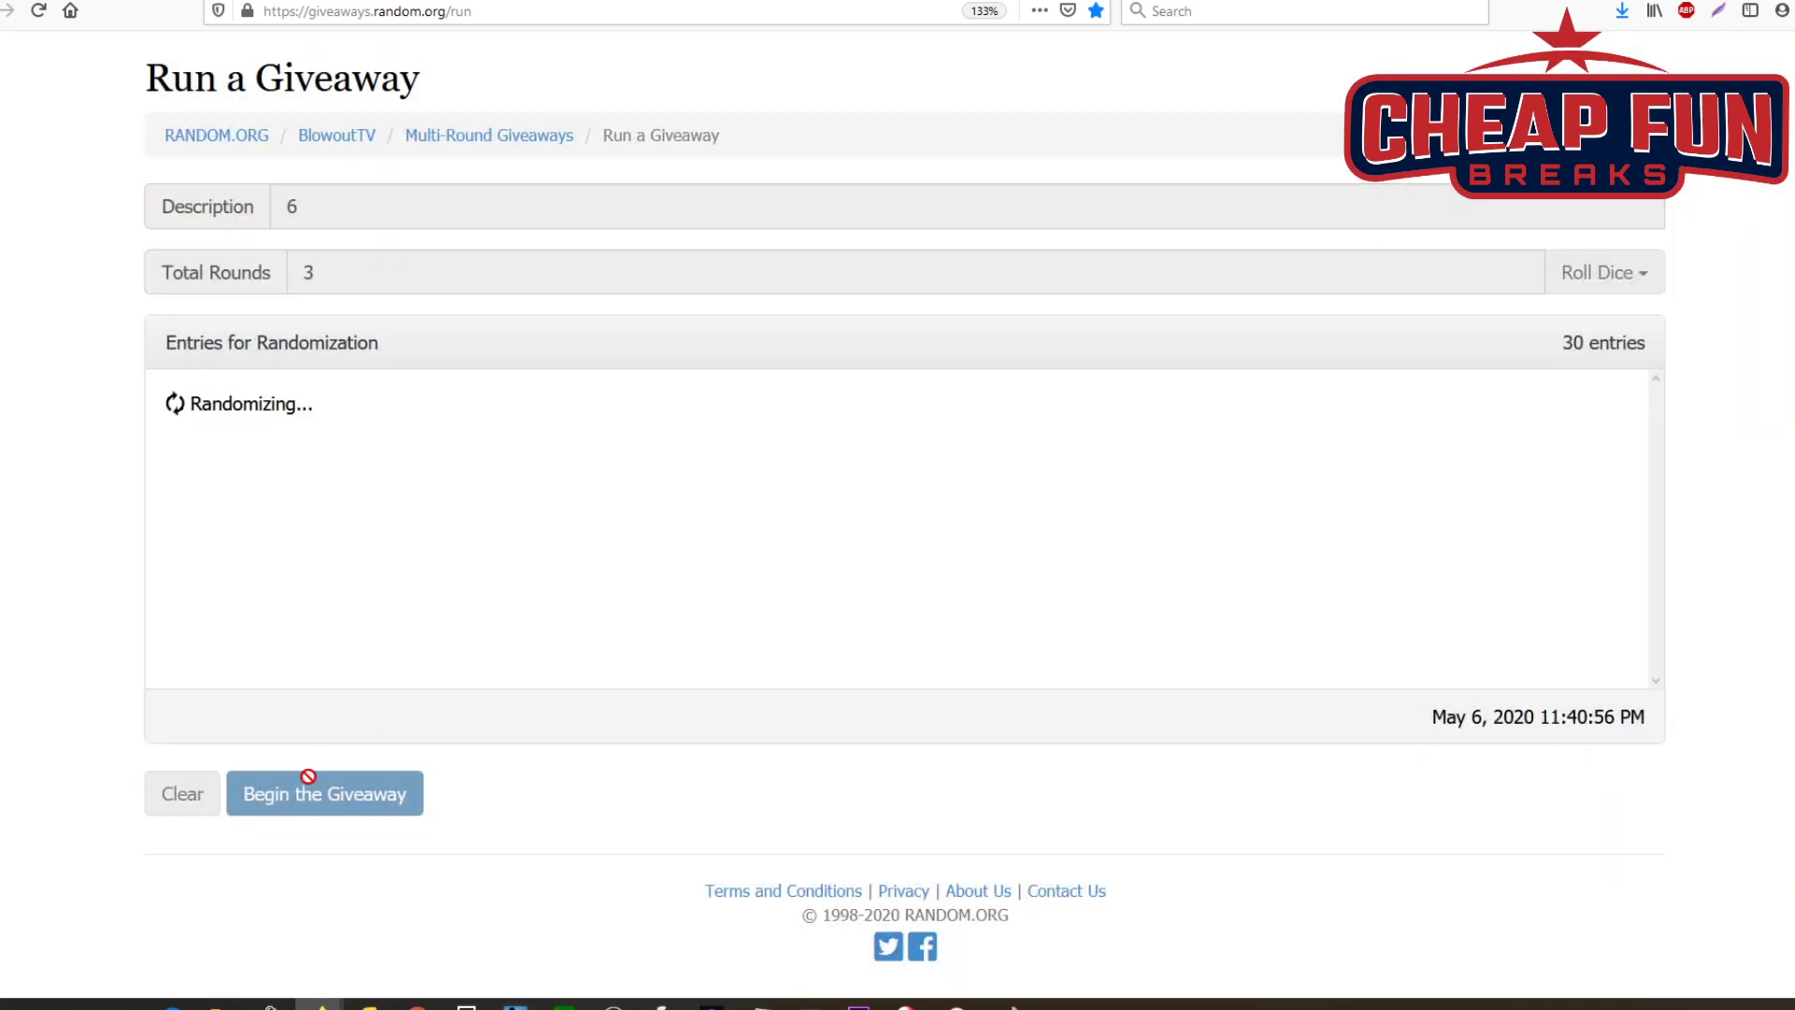
left_click(291, 796)
left_click(285, 792)
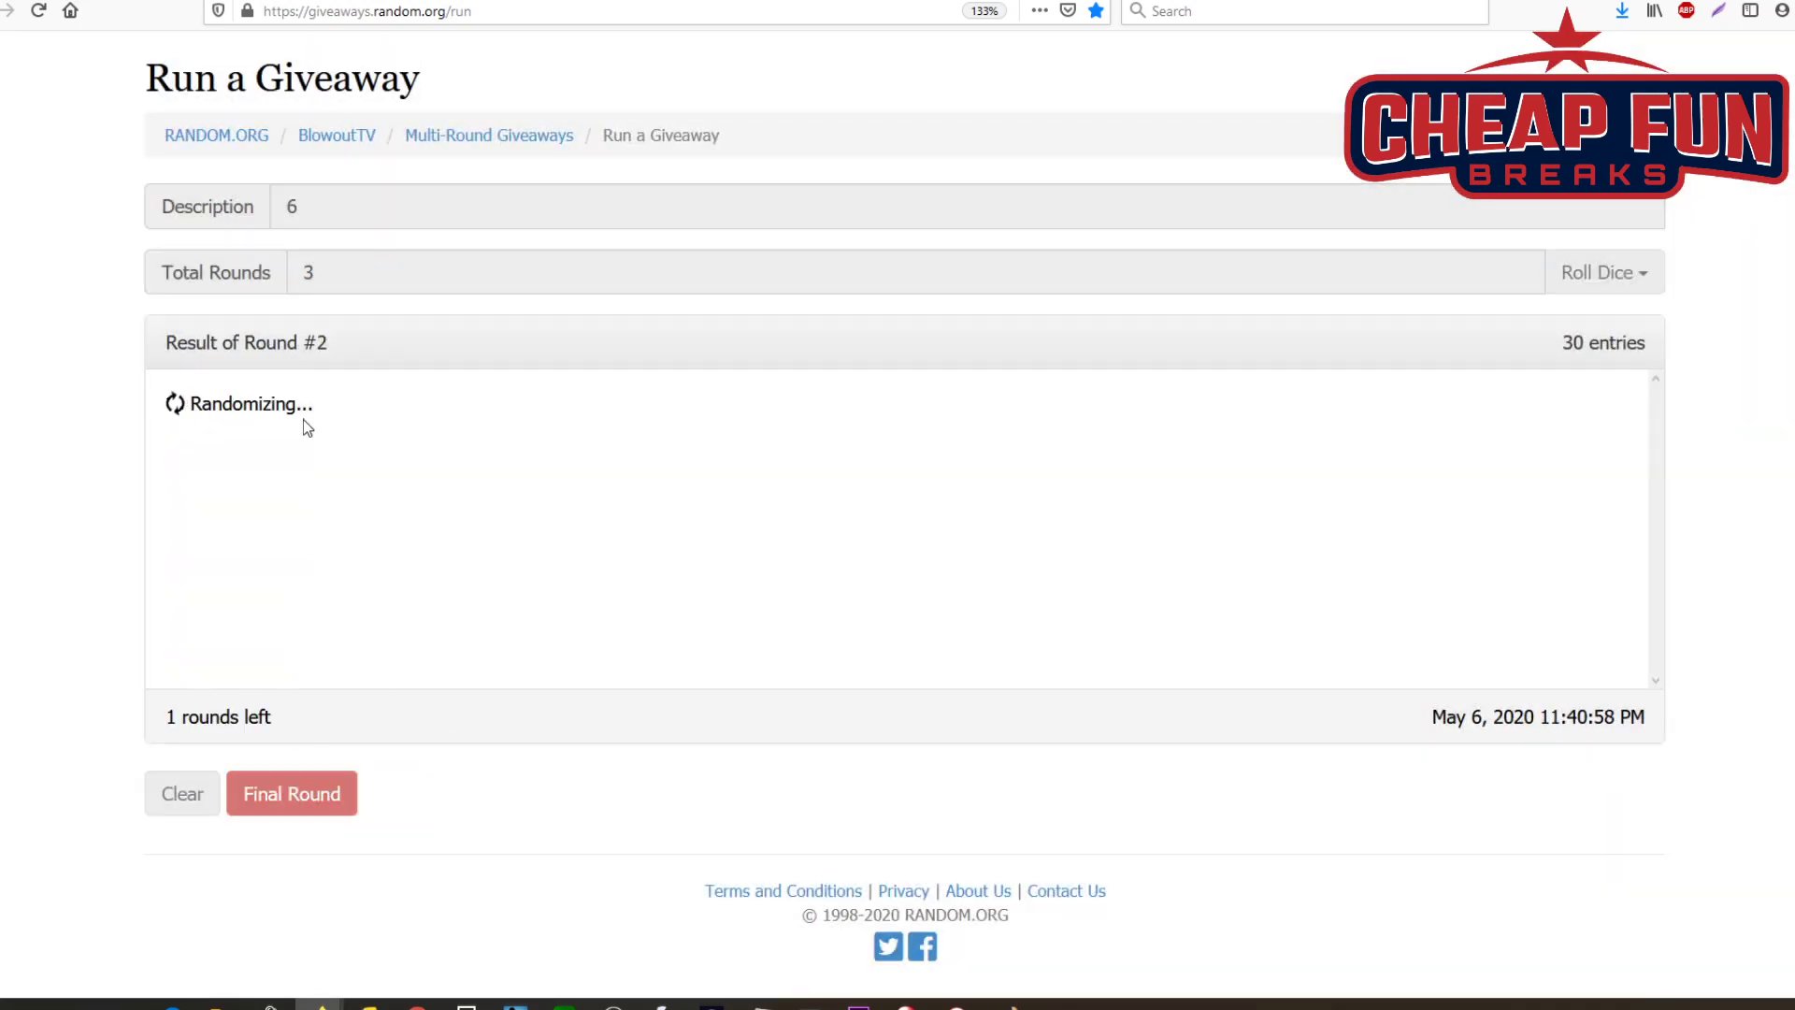
Step: Copy giveaway 6's complete final-round results, from the first entry through the timestamp line
scroll(295, 535, "down", 5)
scroll(295, 534, "down", 2)
left_click_drag(393, 667, 172, 394)
right_click(213, 402)
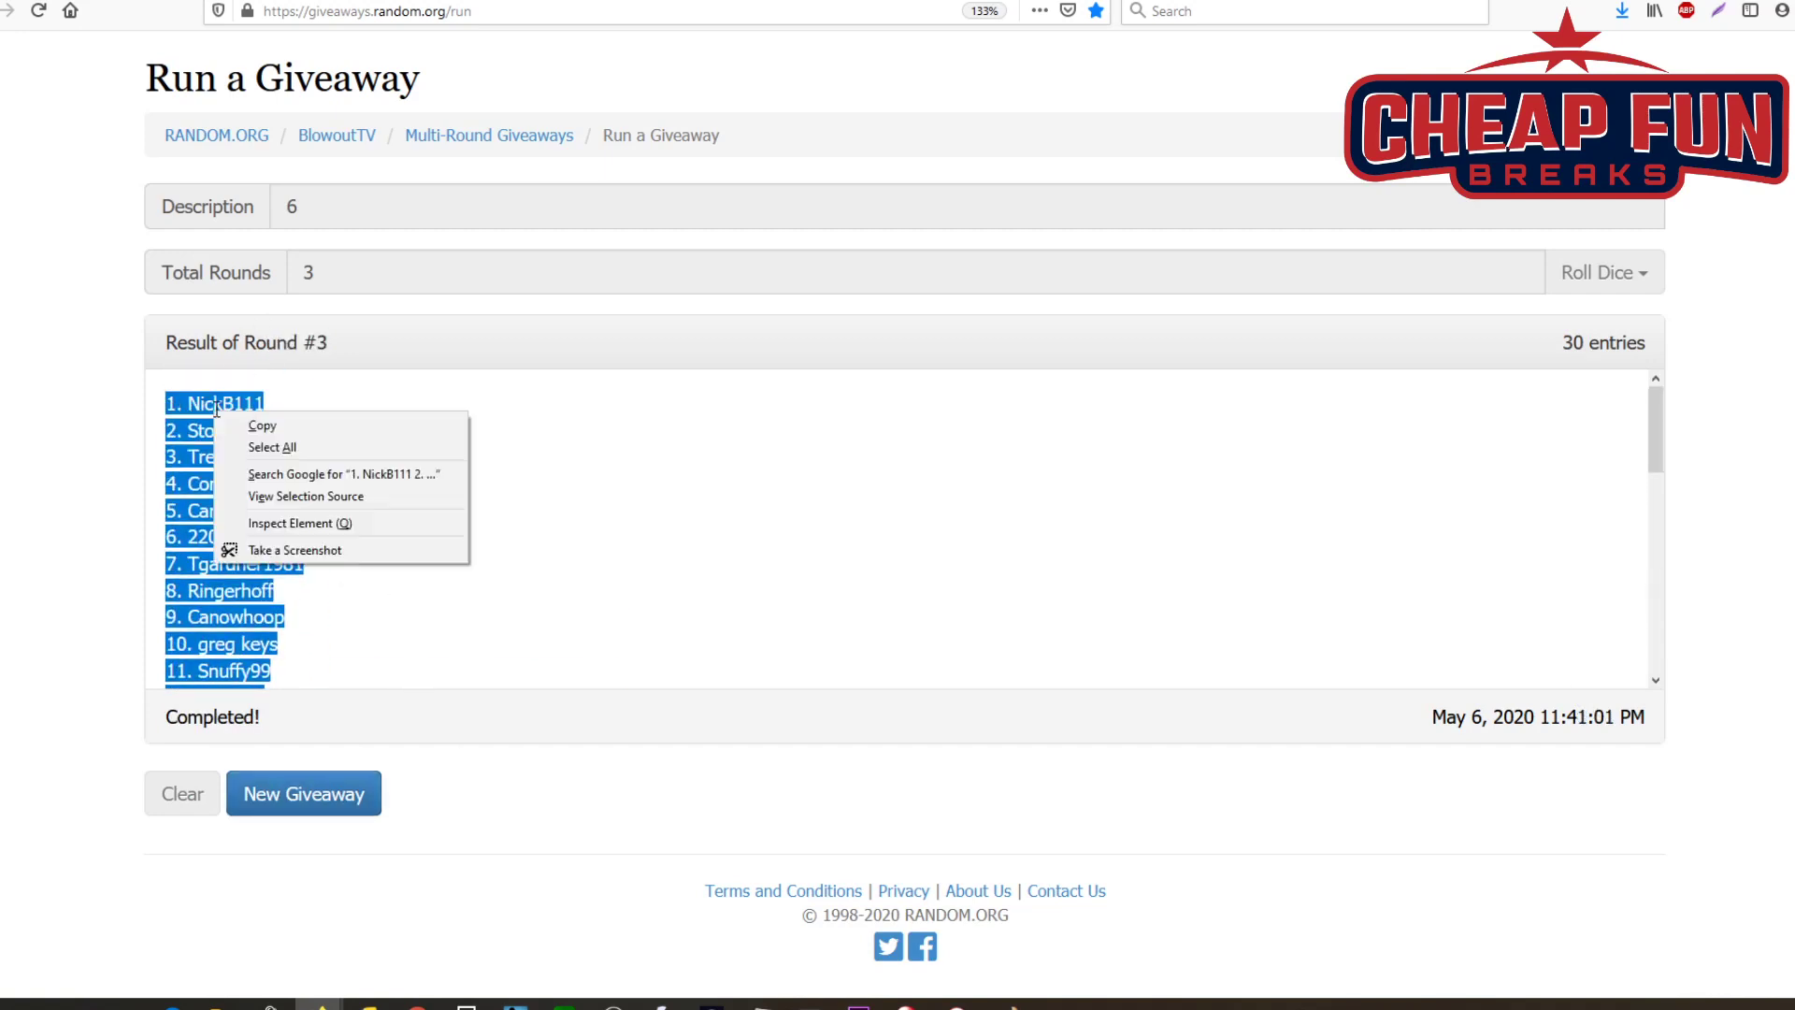
left_click(275, 425)
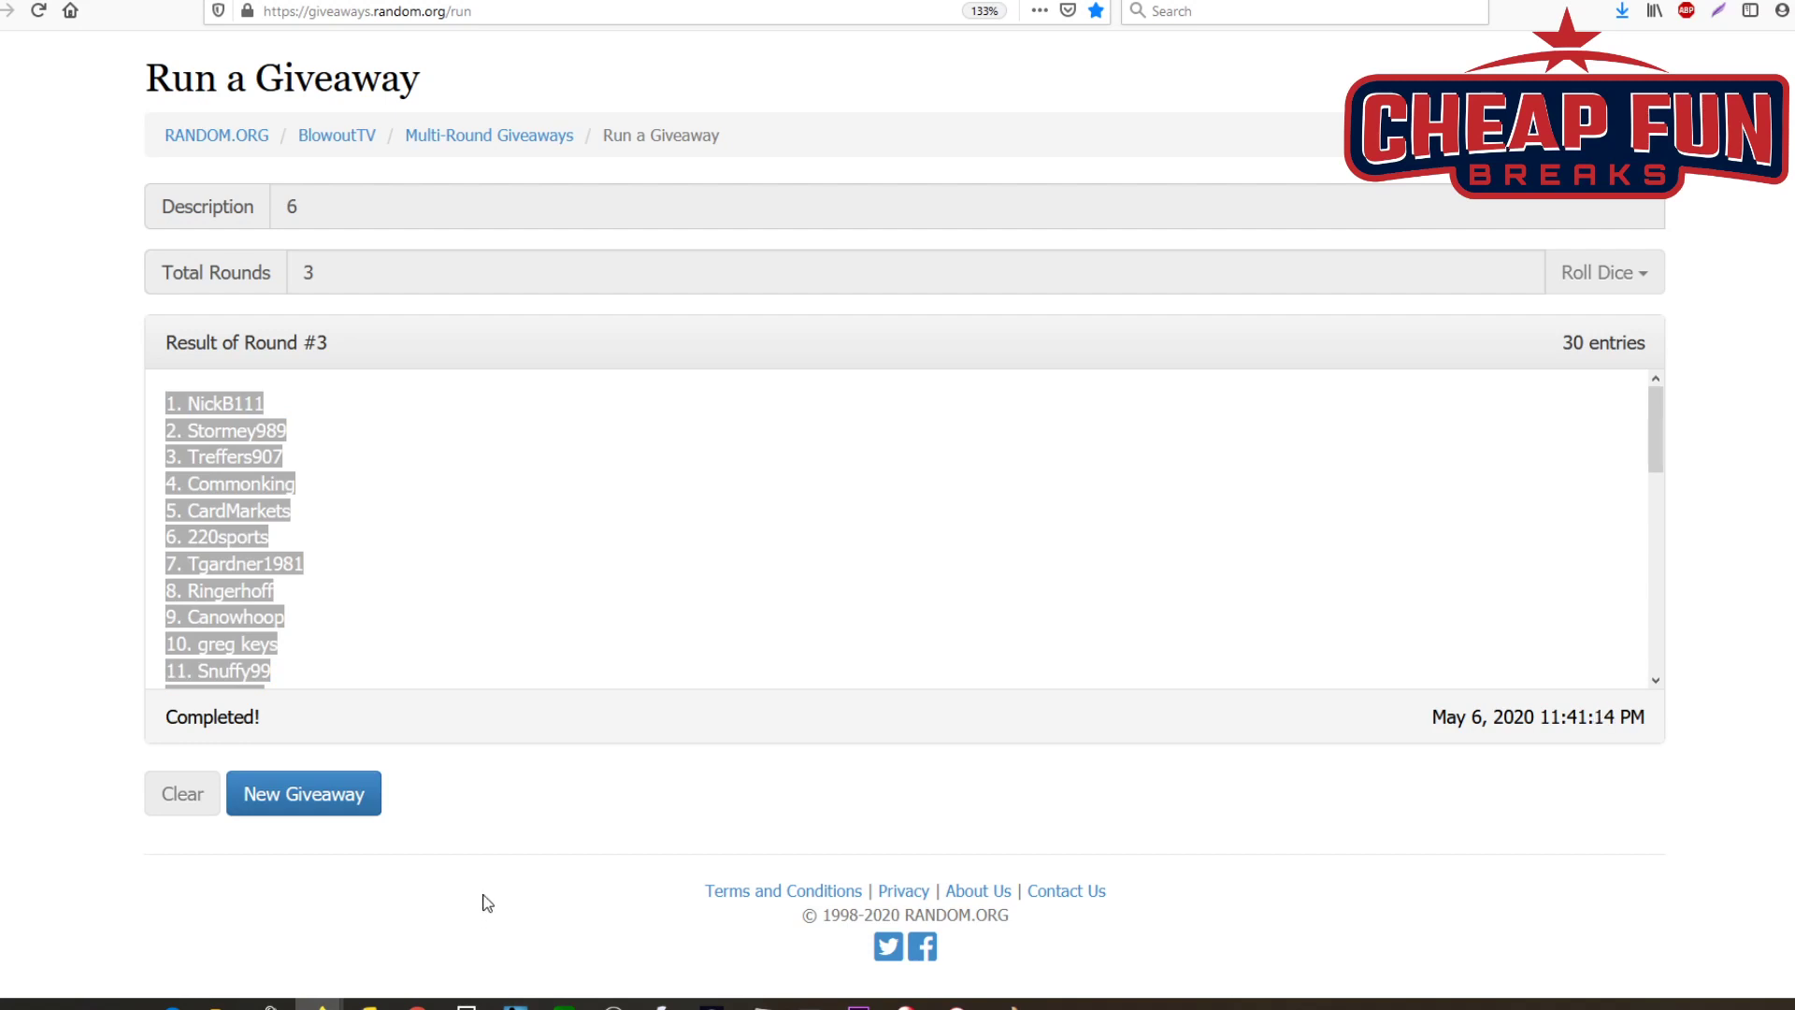
Step: Start a new giveaway described as "TCS Teams" with 3 total rounds and paste the copied baseball team list as entries
left_click(280, 797)
left_click(1183, 318)
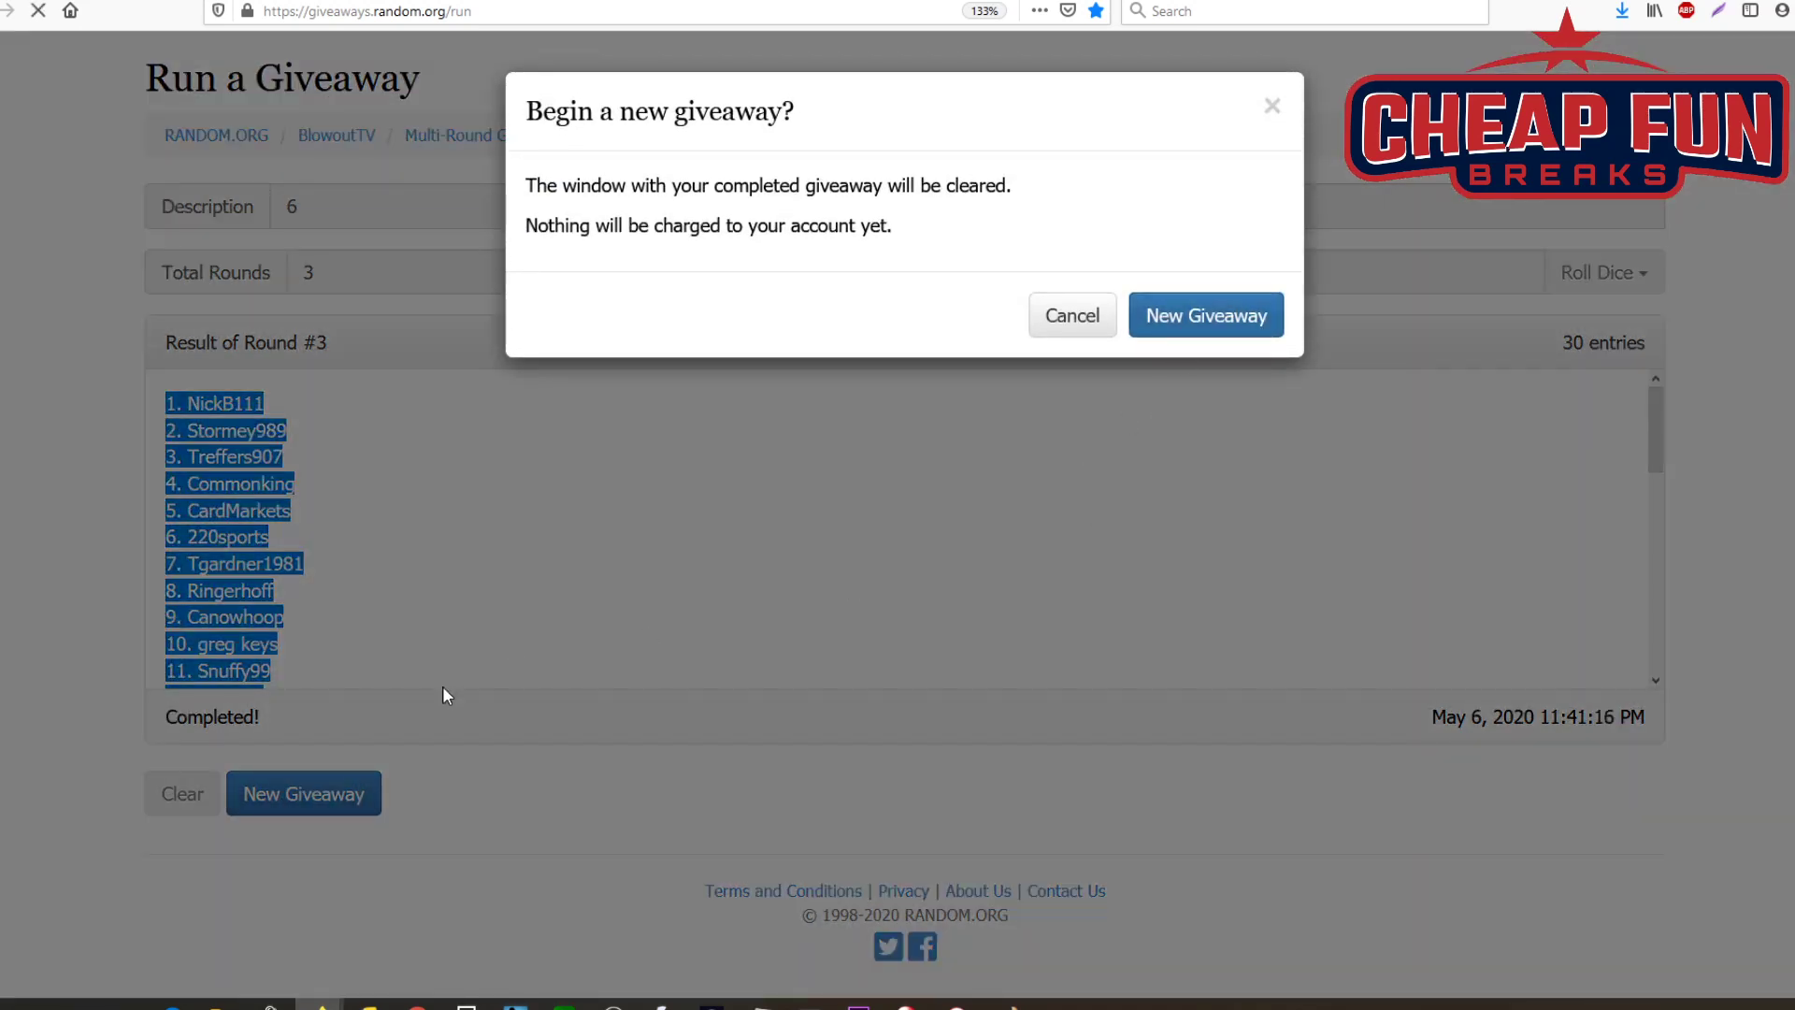
left_click(364, 207)
type("TC")
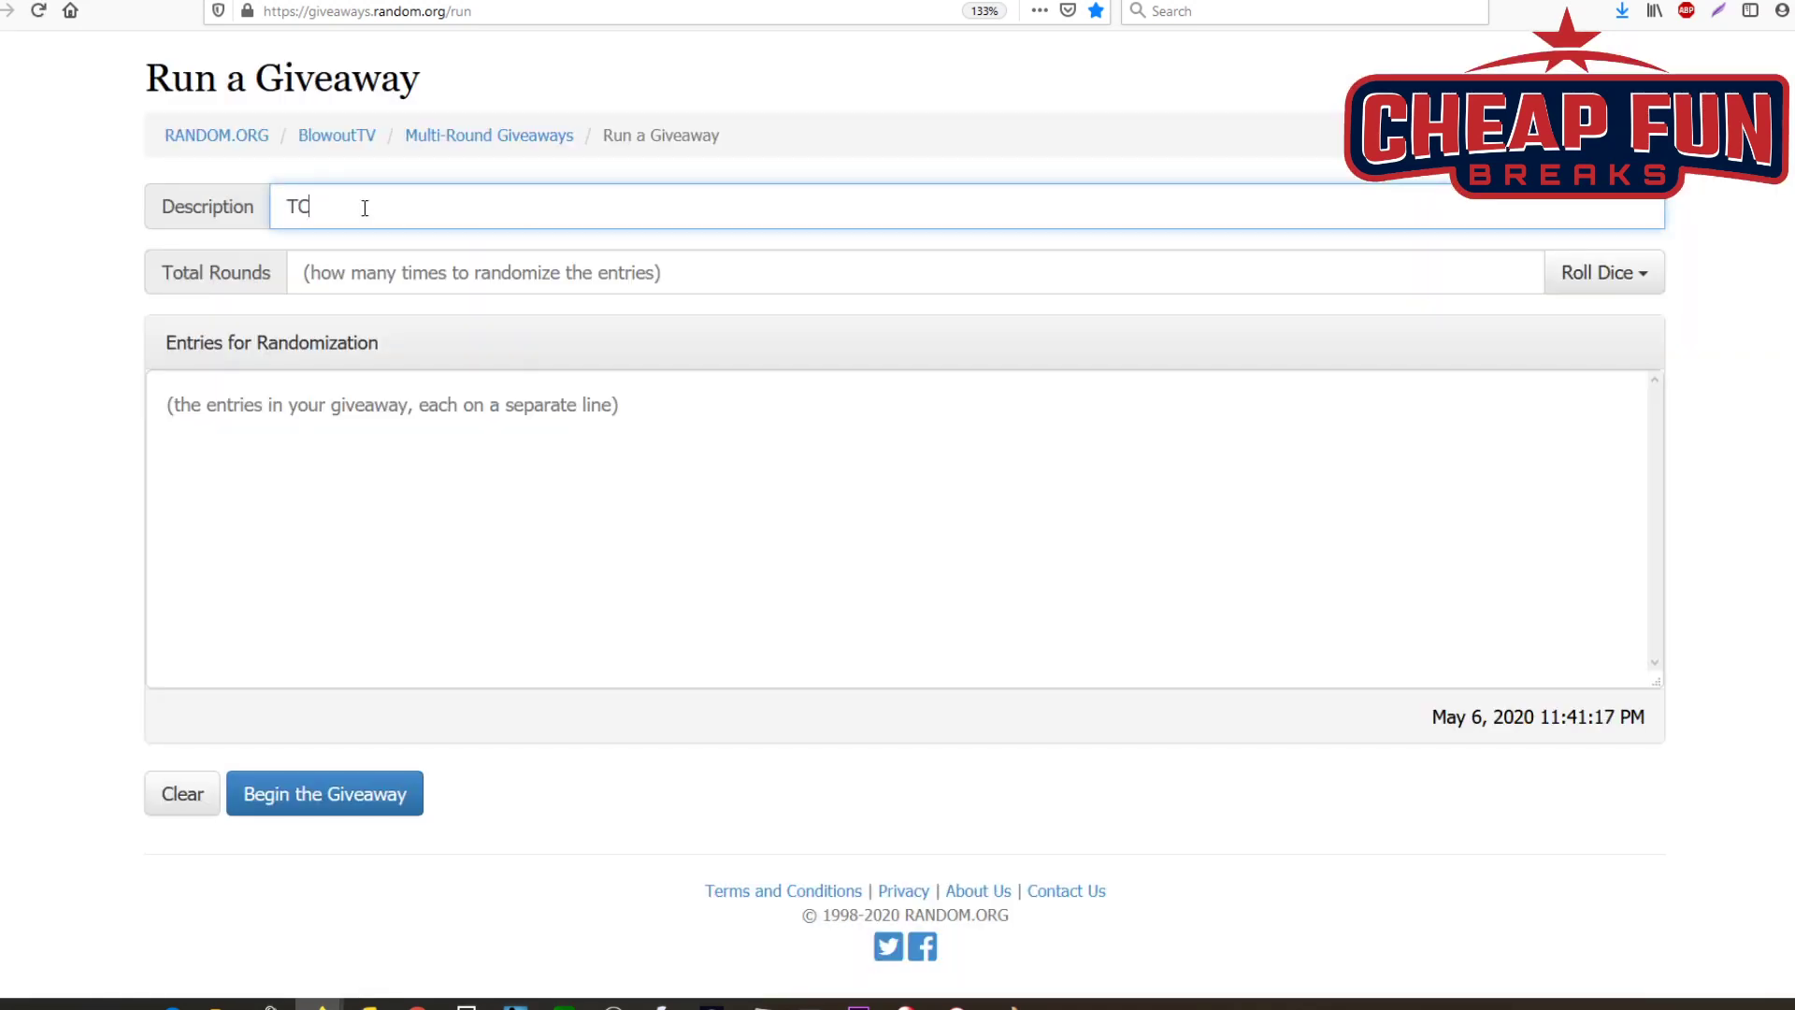
type("S Teams")
left_click(328, 279)
type("3")
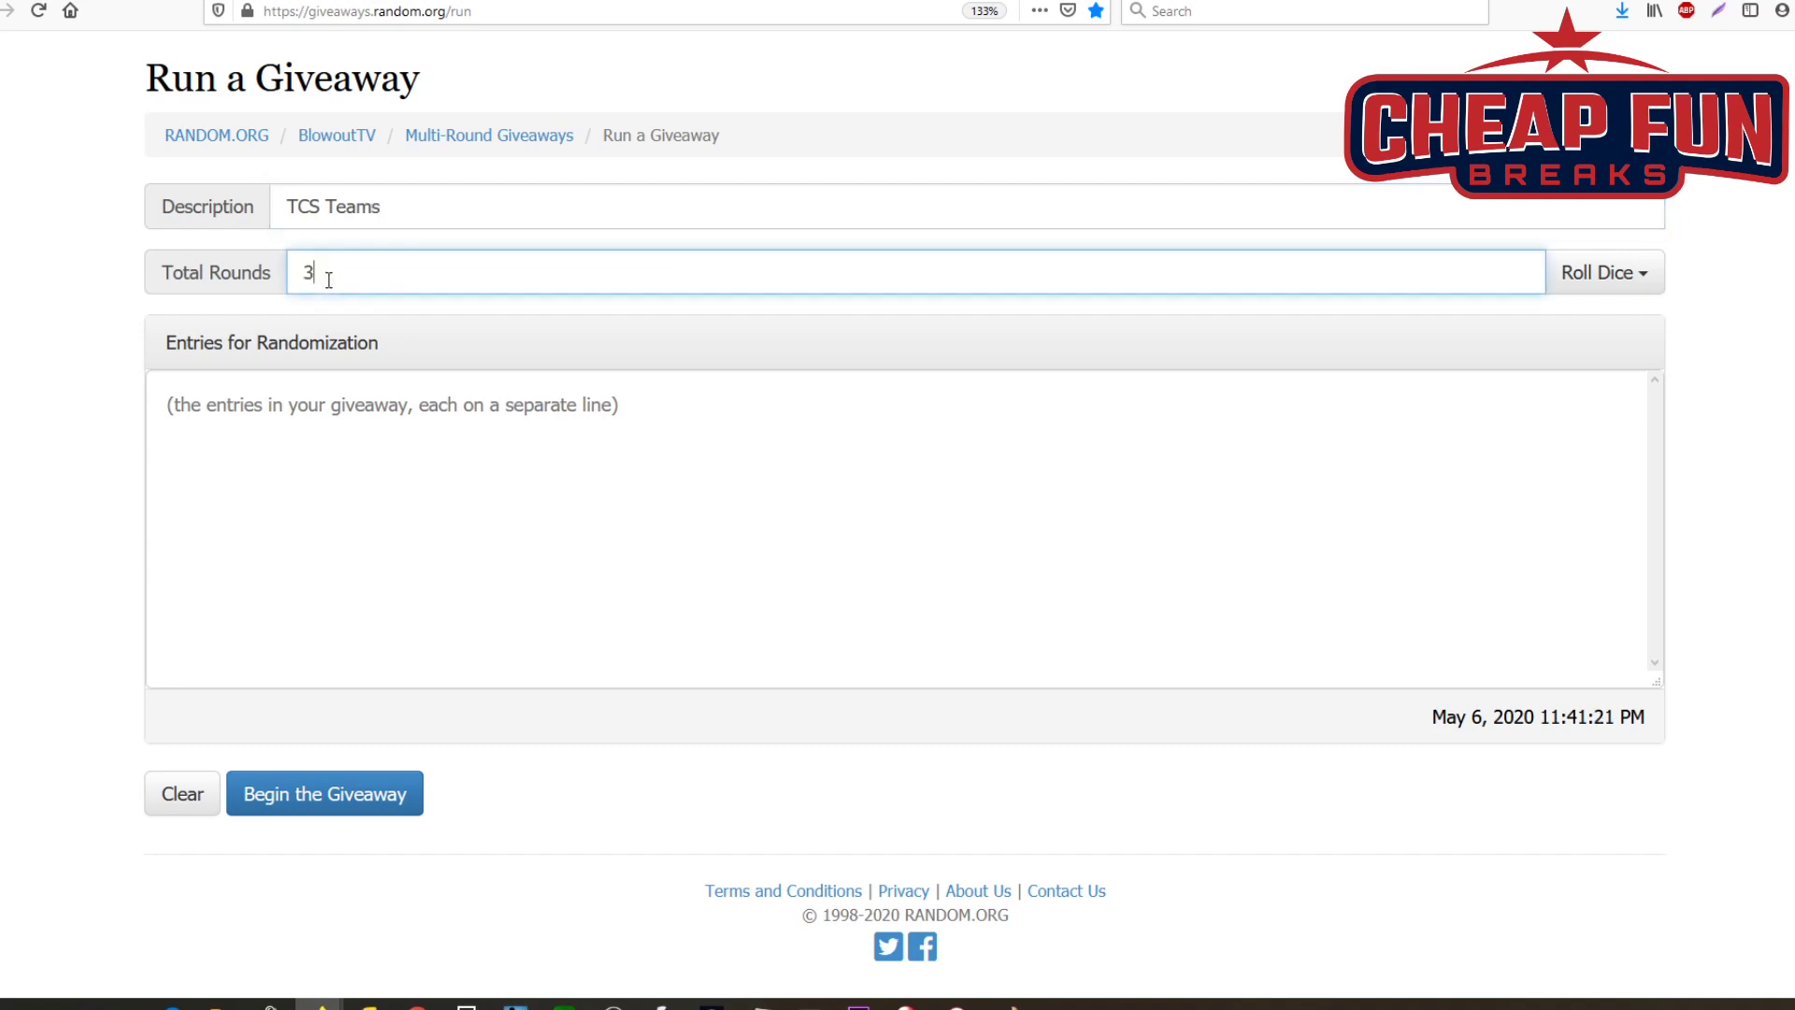
right_click(303, 390)
left_click(369, 478)
Step: Begin the TCS Teams giveaway, confirm it, and randomize the teams through all three rounds
left_click(328, 804)
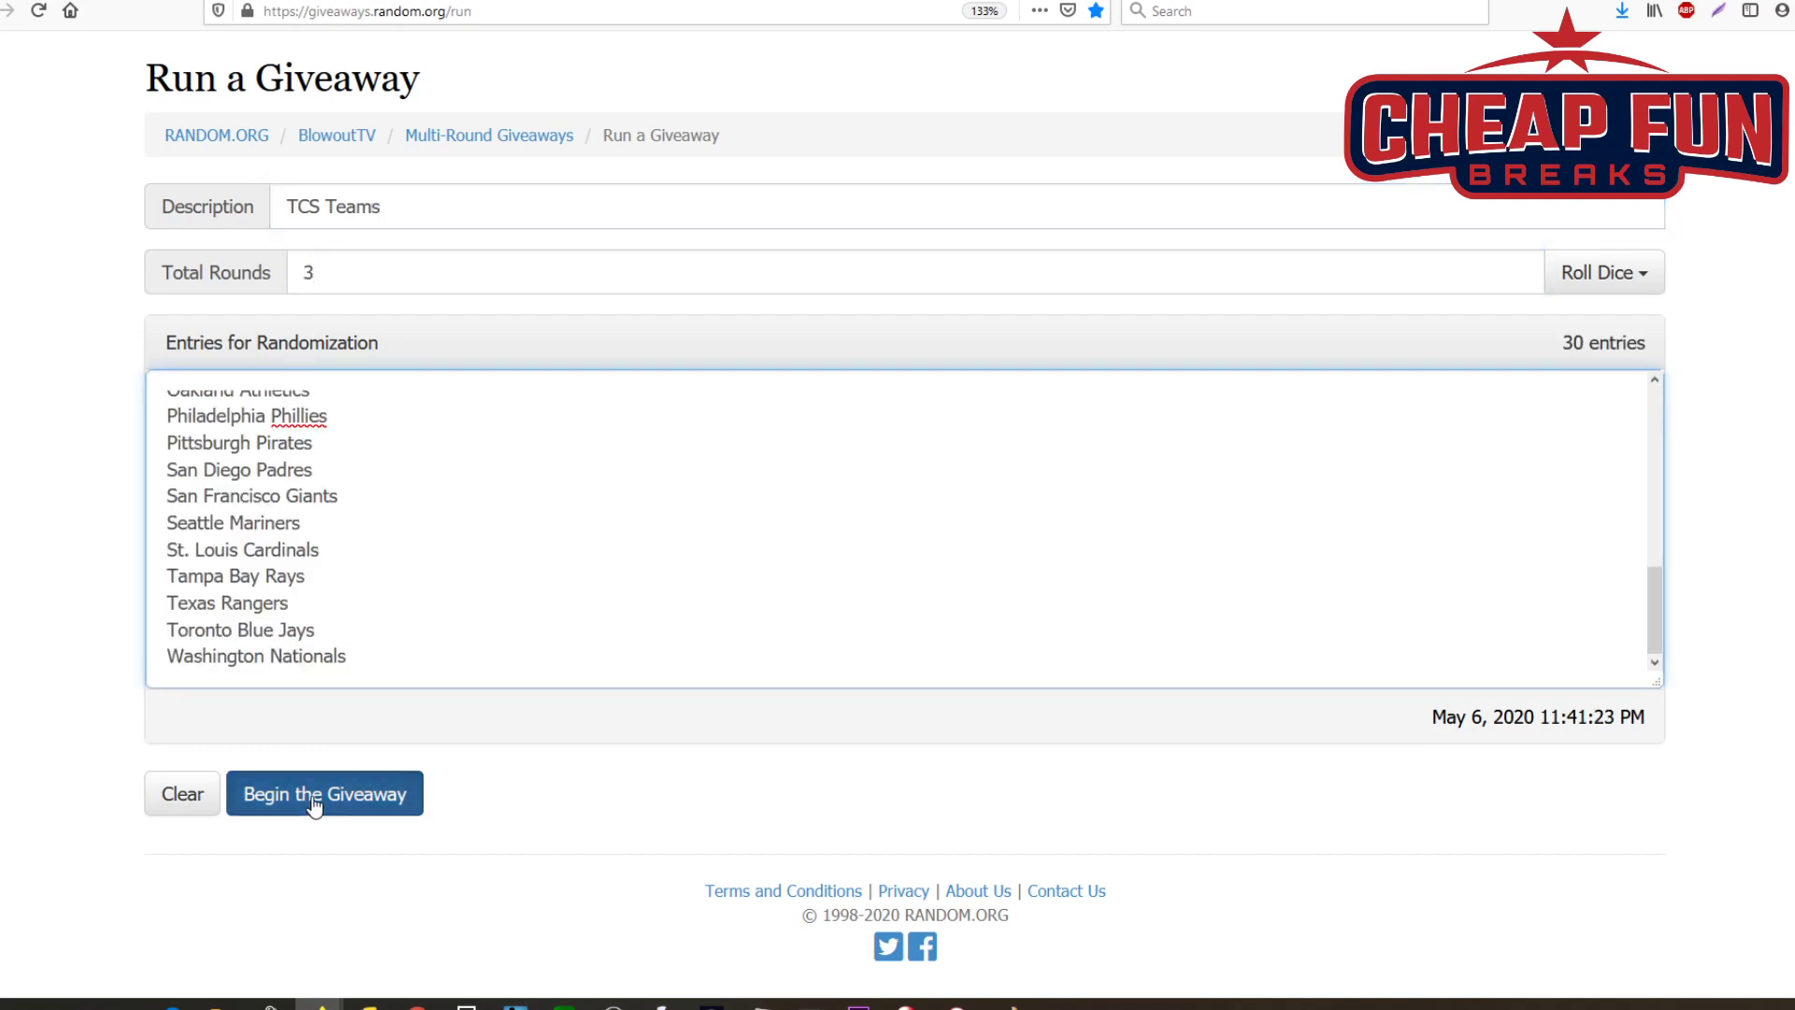
left_click(1140, 402)
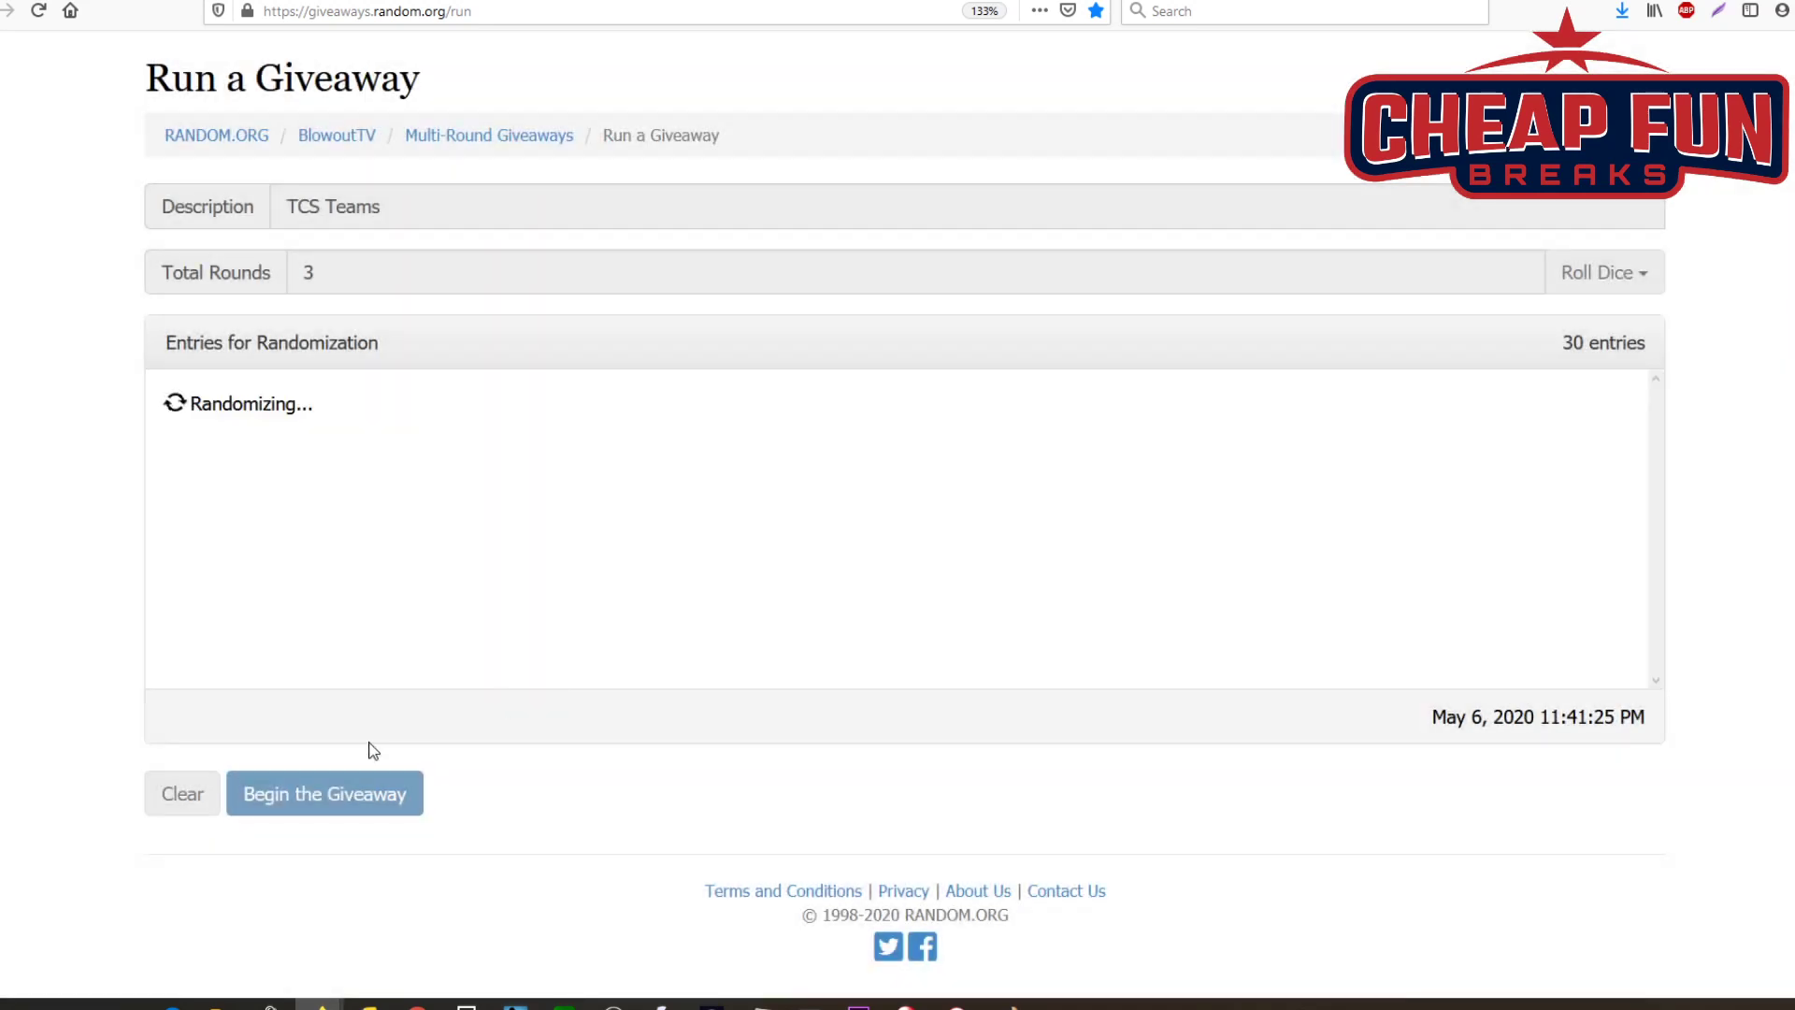
left_click(293, 794)
left_click(288, 796)
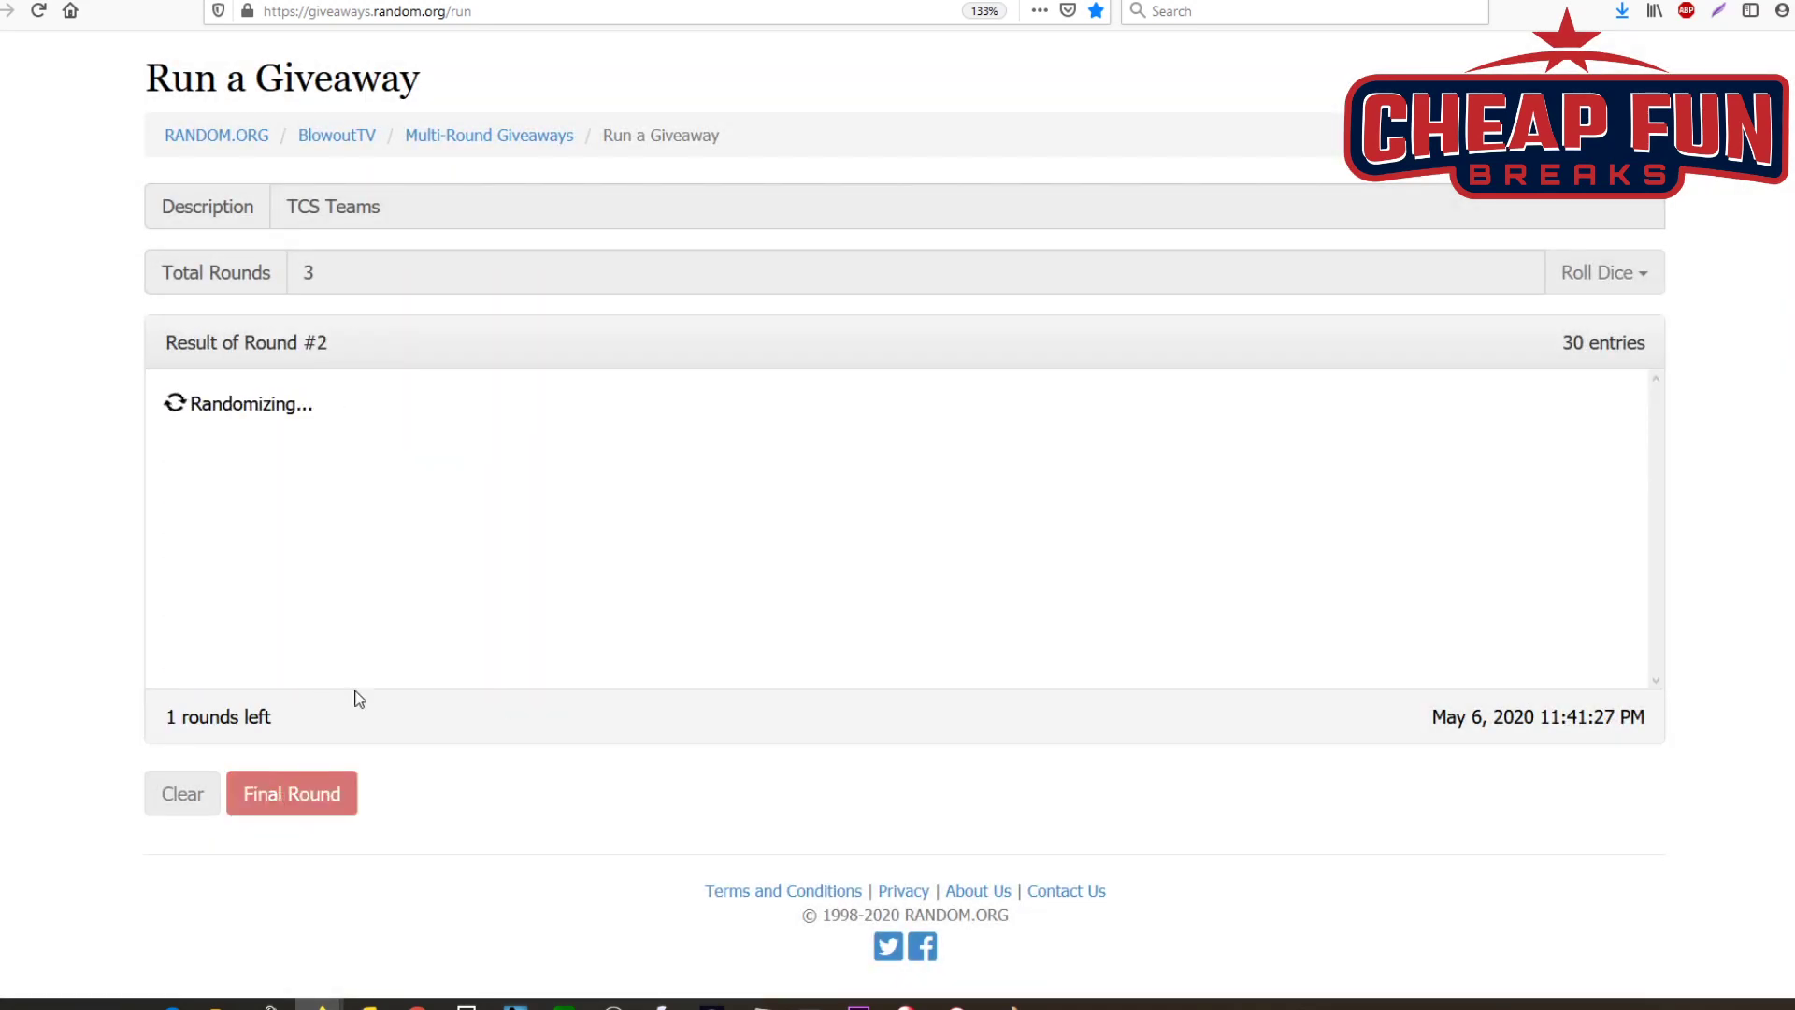
Step: Copy the TCS Teams giveaway's complete final-round results and switch to the other window
left_click_drag(382, 570, 167, 400)
right_click(324, 405)
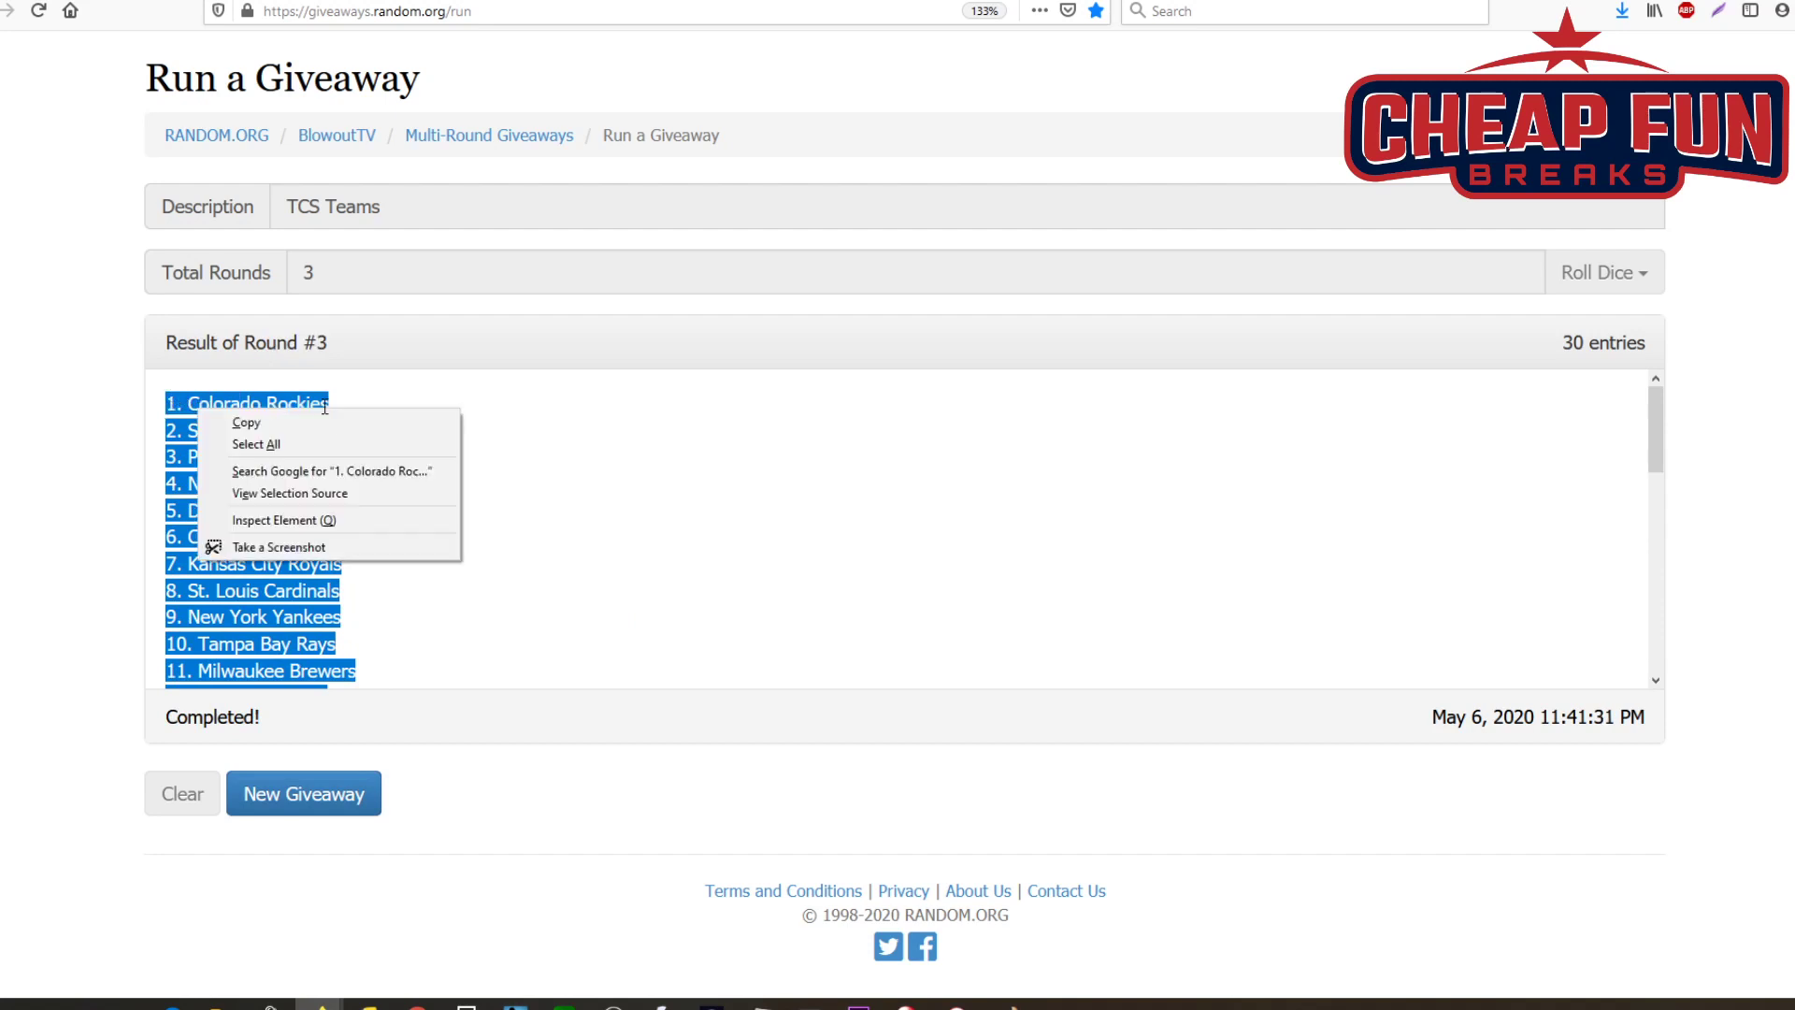
left_click(246, 423)
key("alt+Tab")
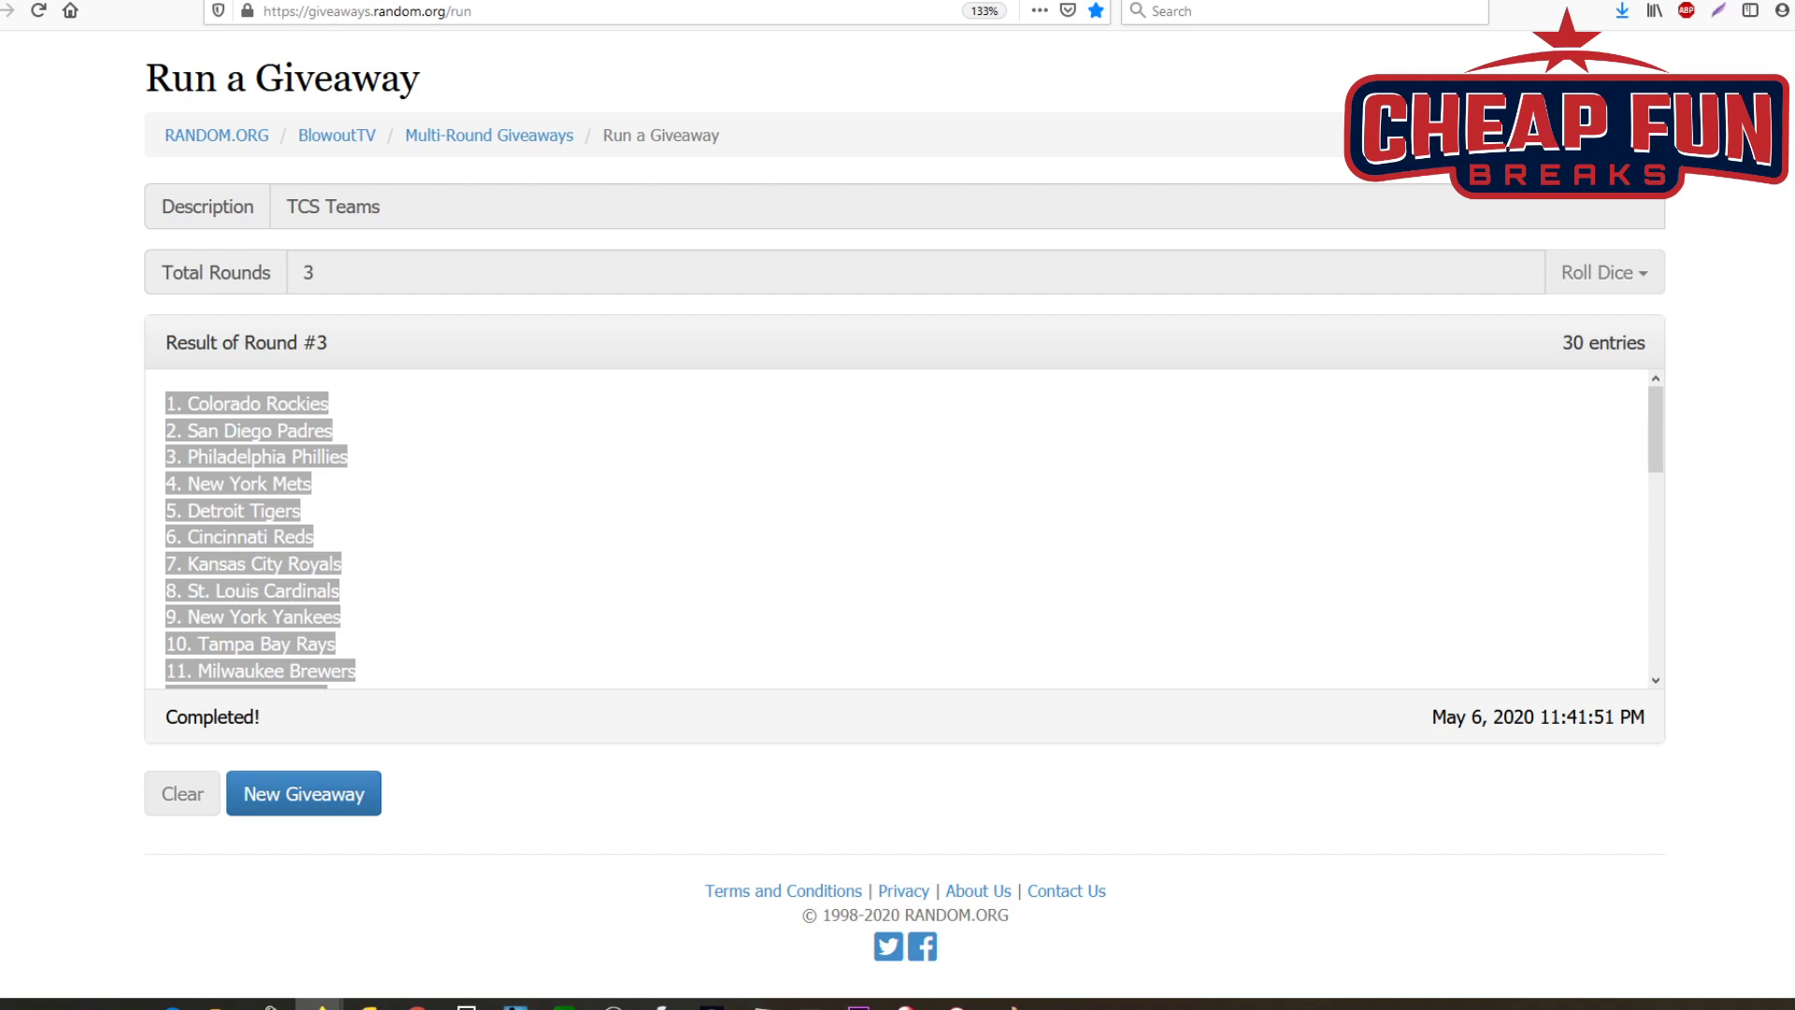
Step: Start a new giveaway described as "2020 1" with 3 total rounds and paste the copied participant list as entries
left_click(253, 792)
left_click(1225, 316)
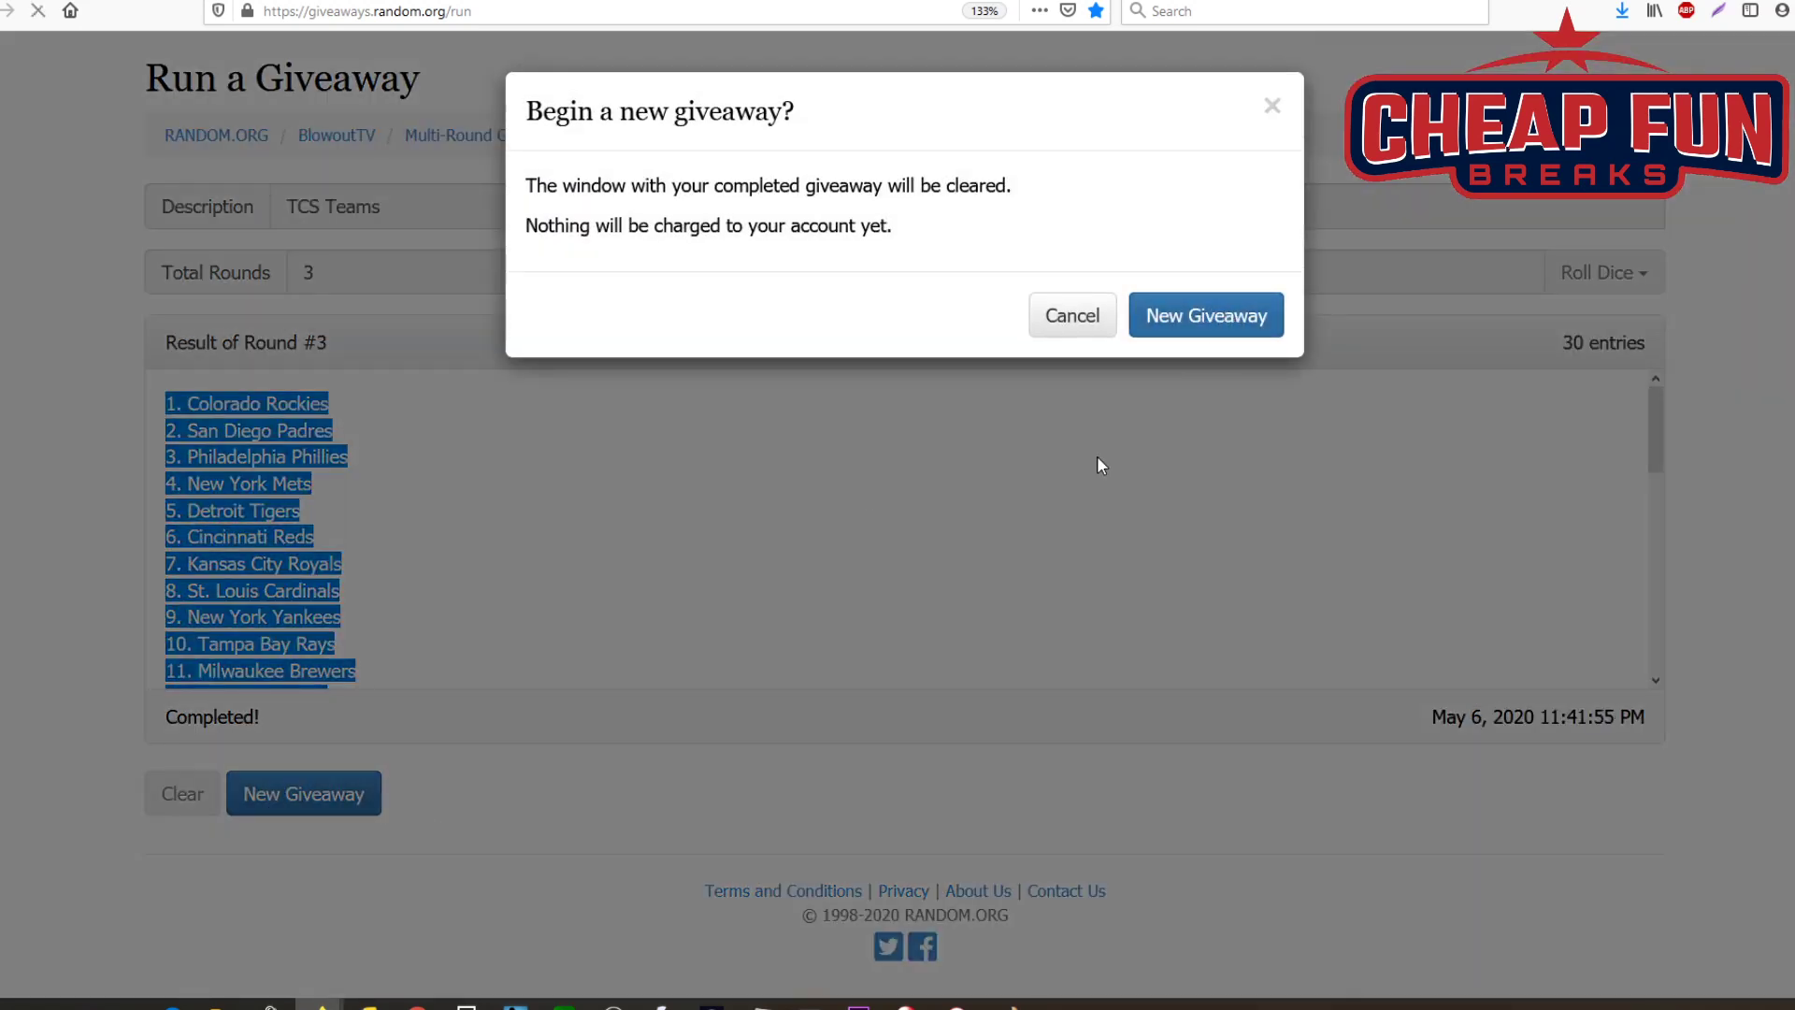
left_click(351, 211)
type("2020 n")
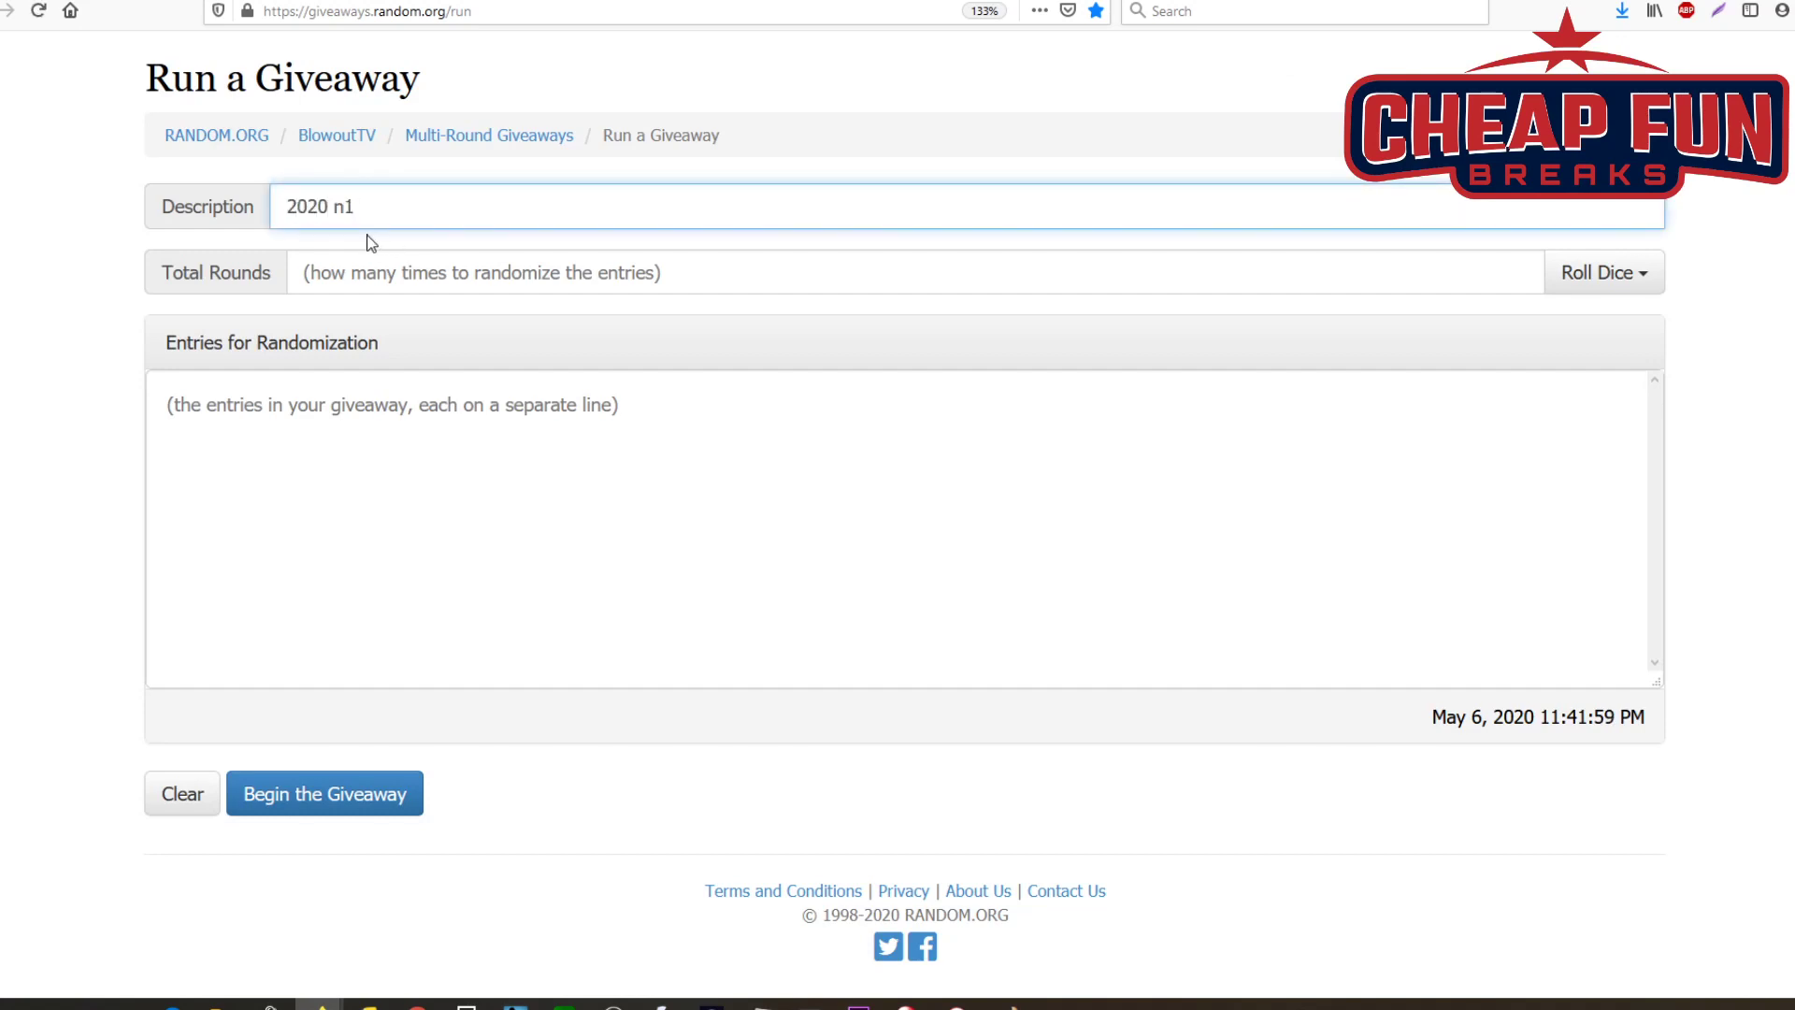
type("1")
key("BackSpace")
key("BackSpace")
type("1")
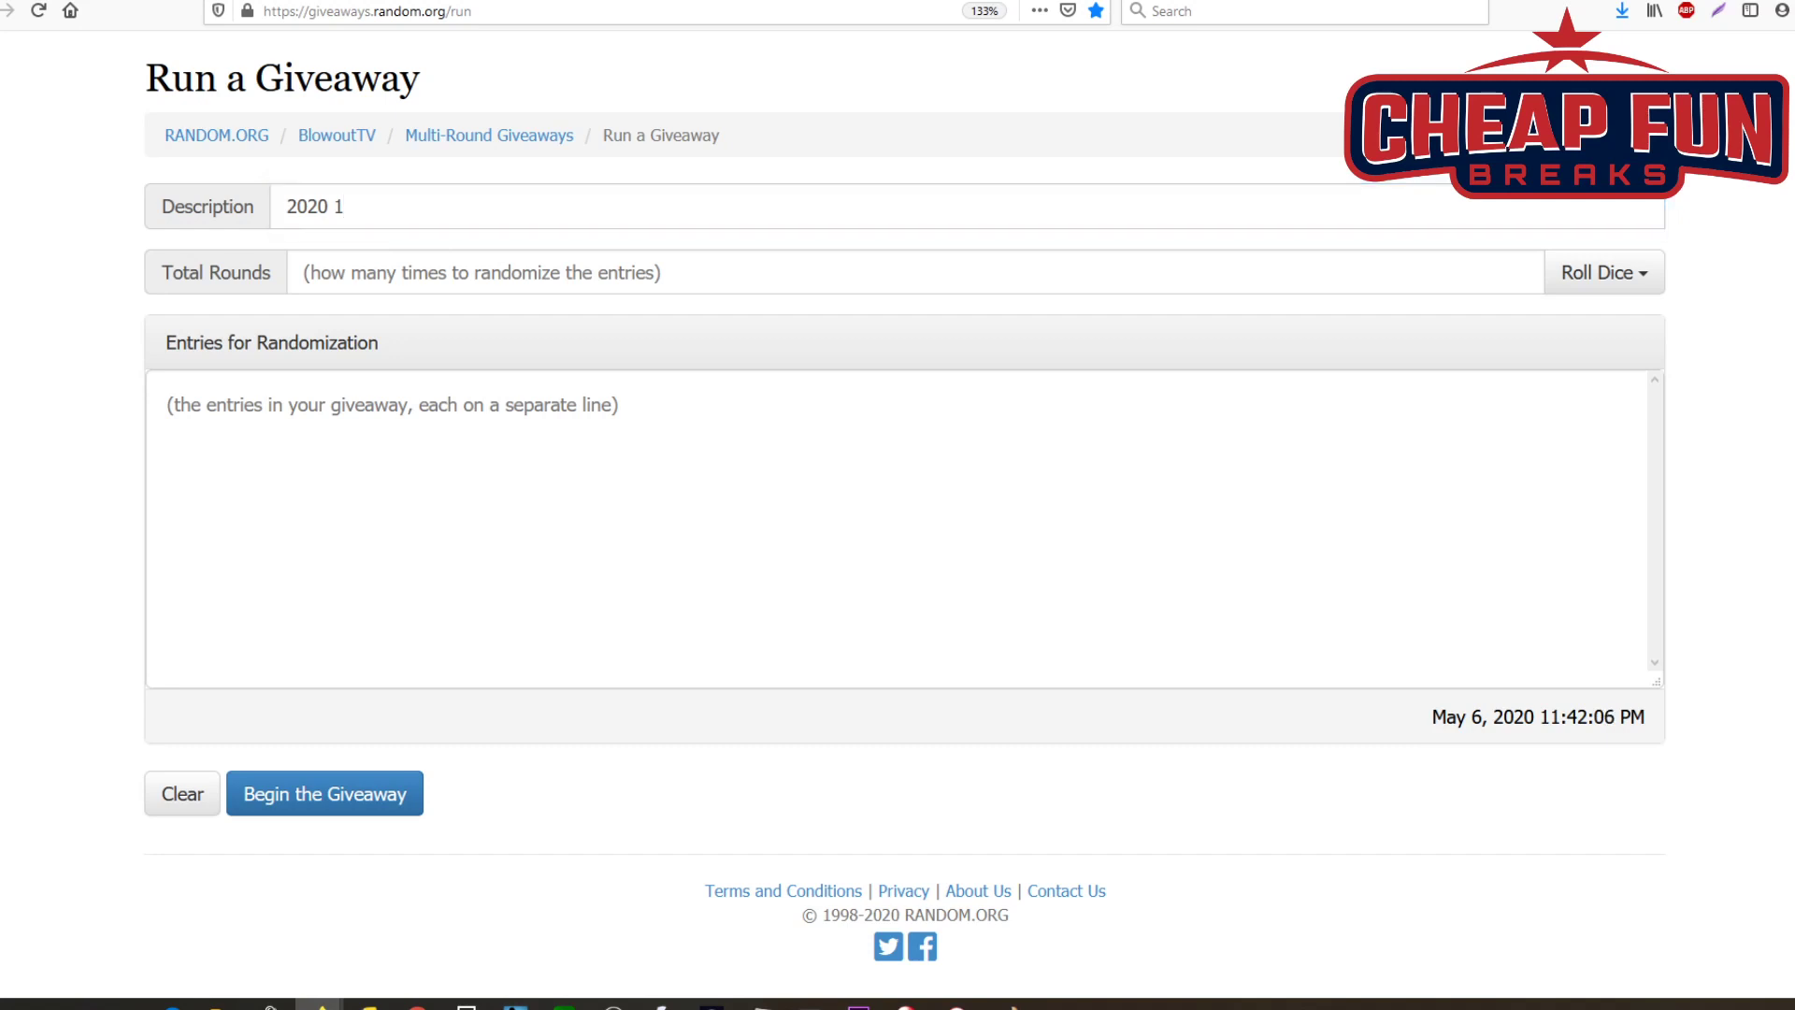
left_click(388, 269)
type("3")
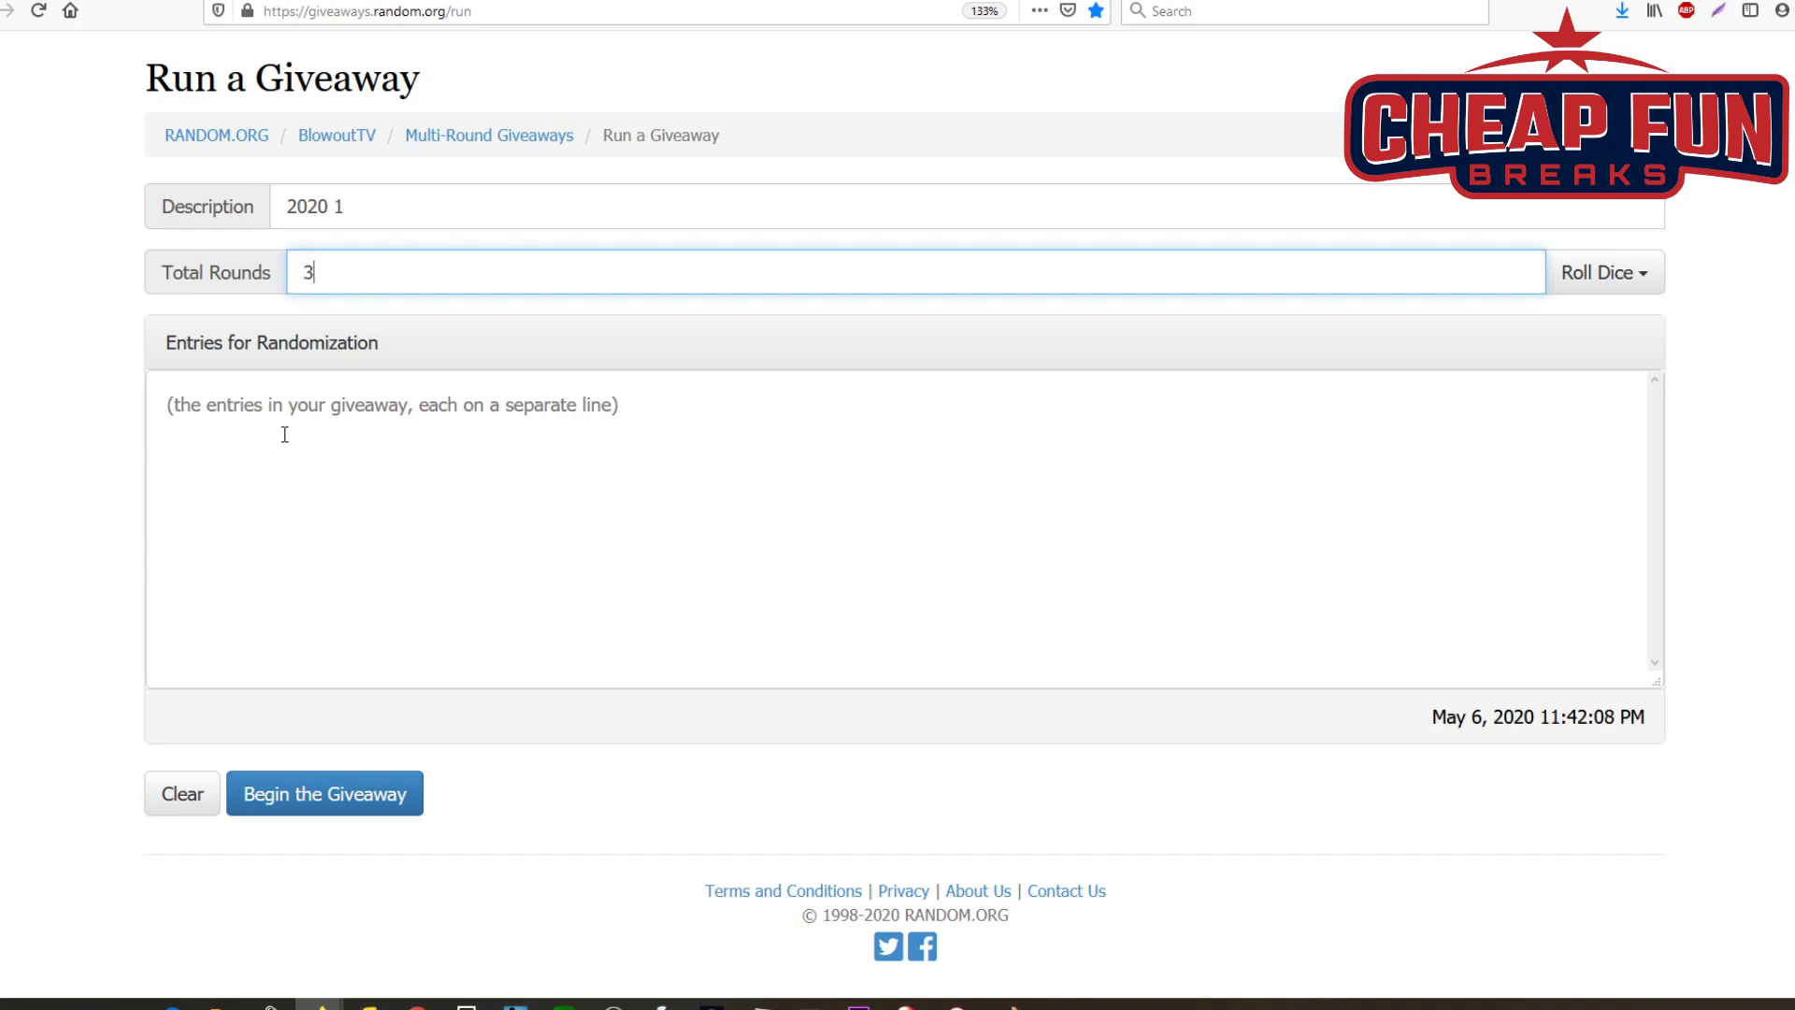
right_click(227, 439)
left_click(281, 524)
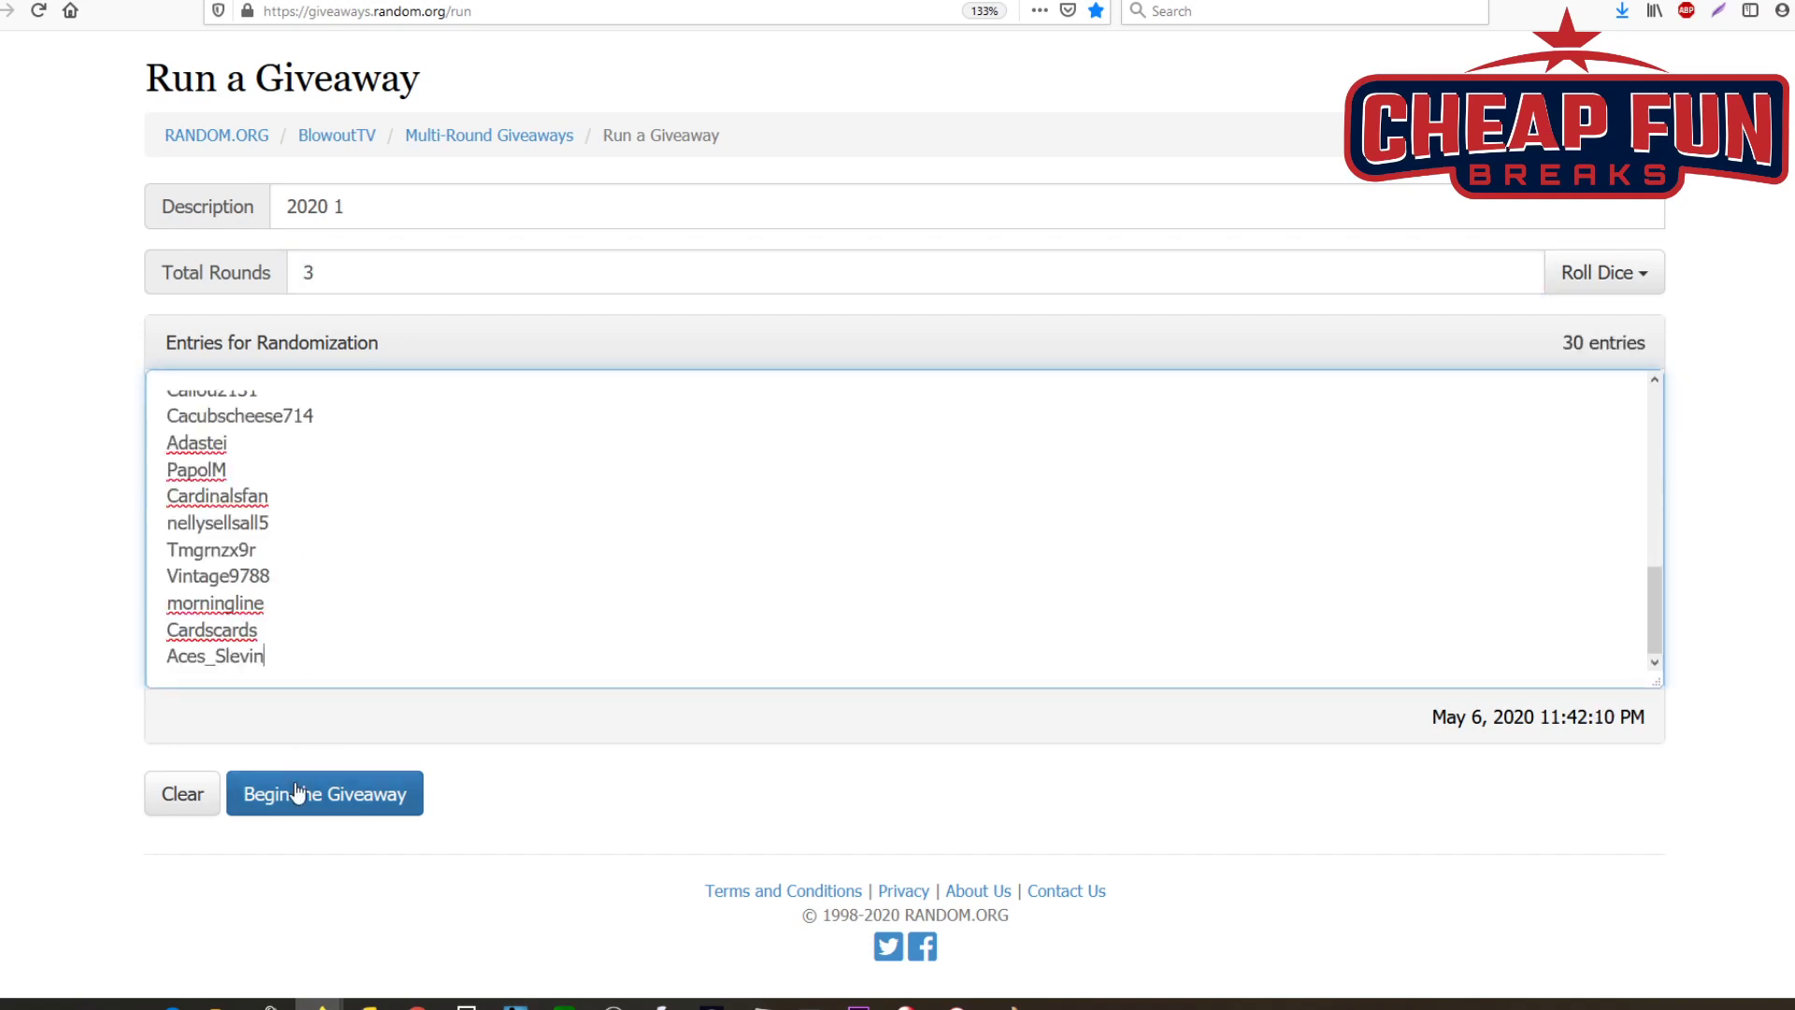
Step: Begin the "2020 1" giveaway, confirm it, and randomize the participants through all three rounds
left_click(297, 796)
left_click(1136, 384)
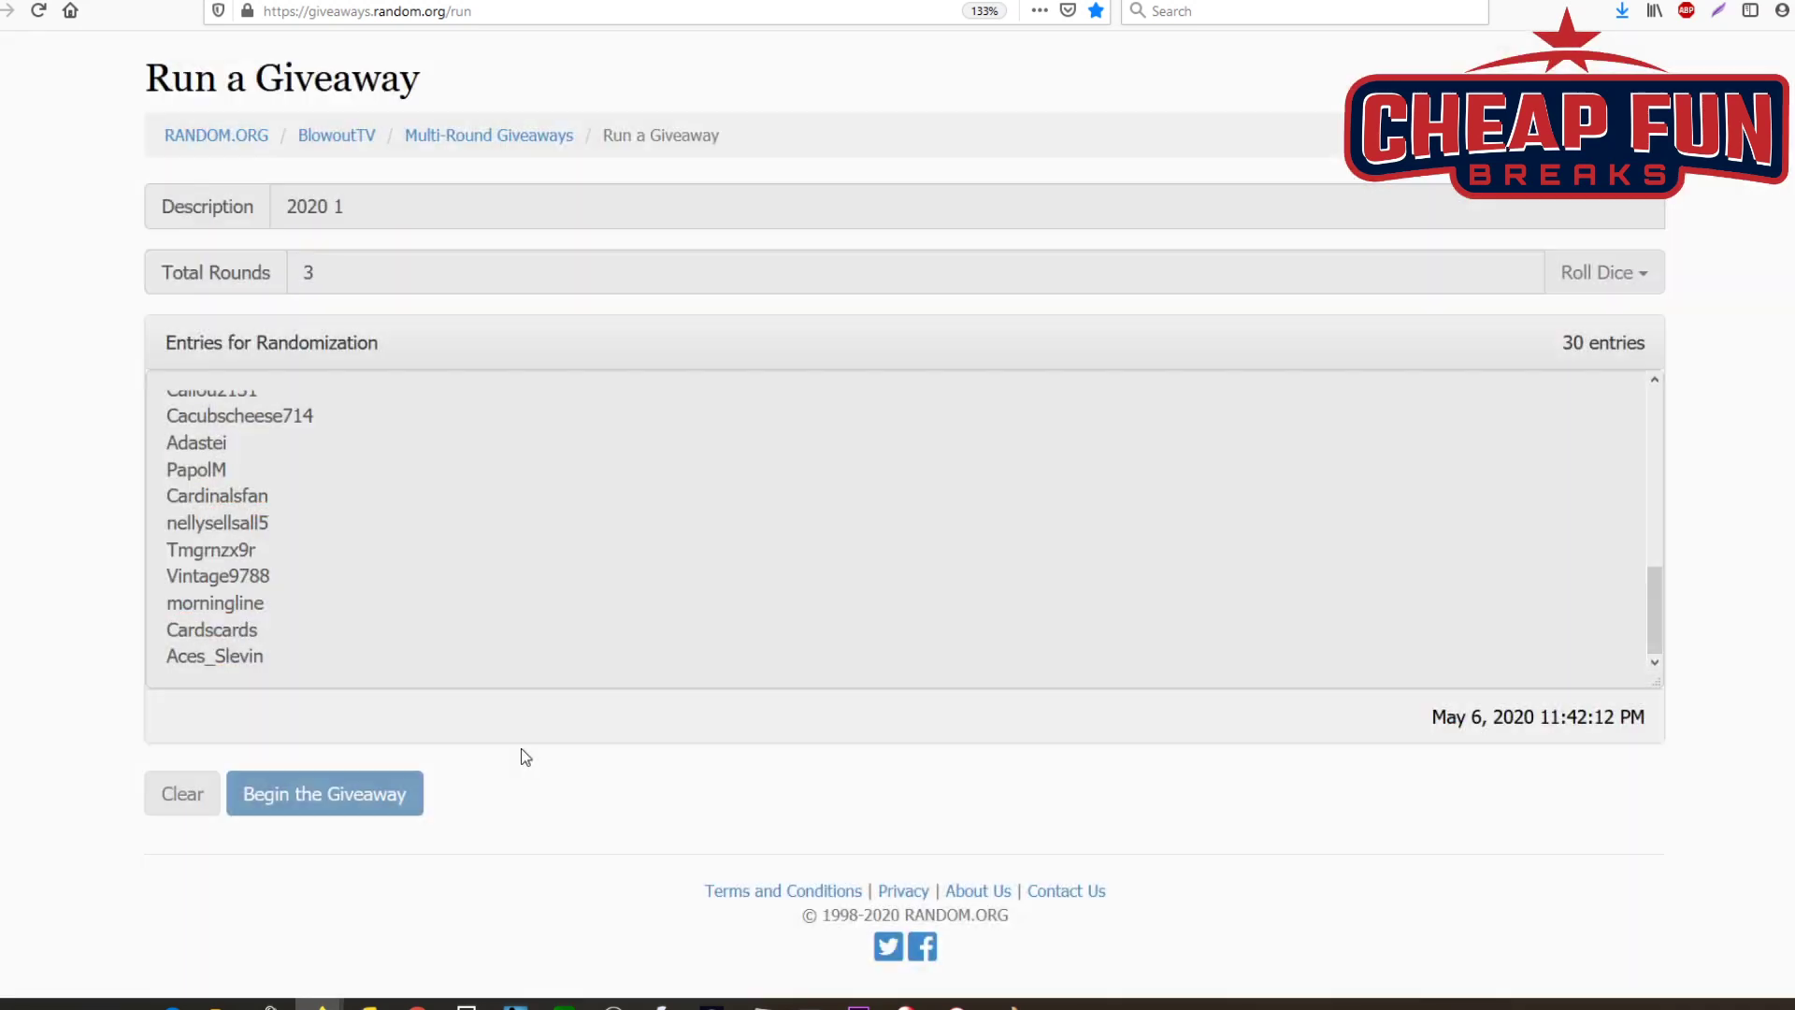
left_click(271, 795)
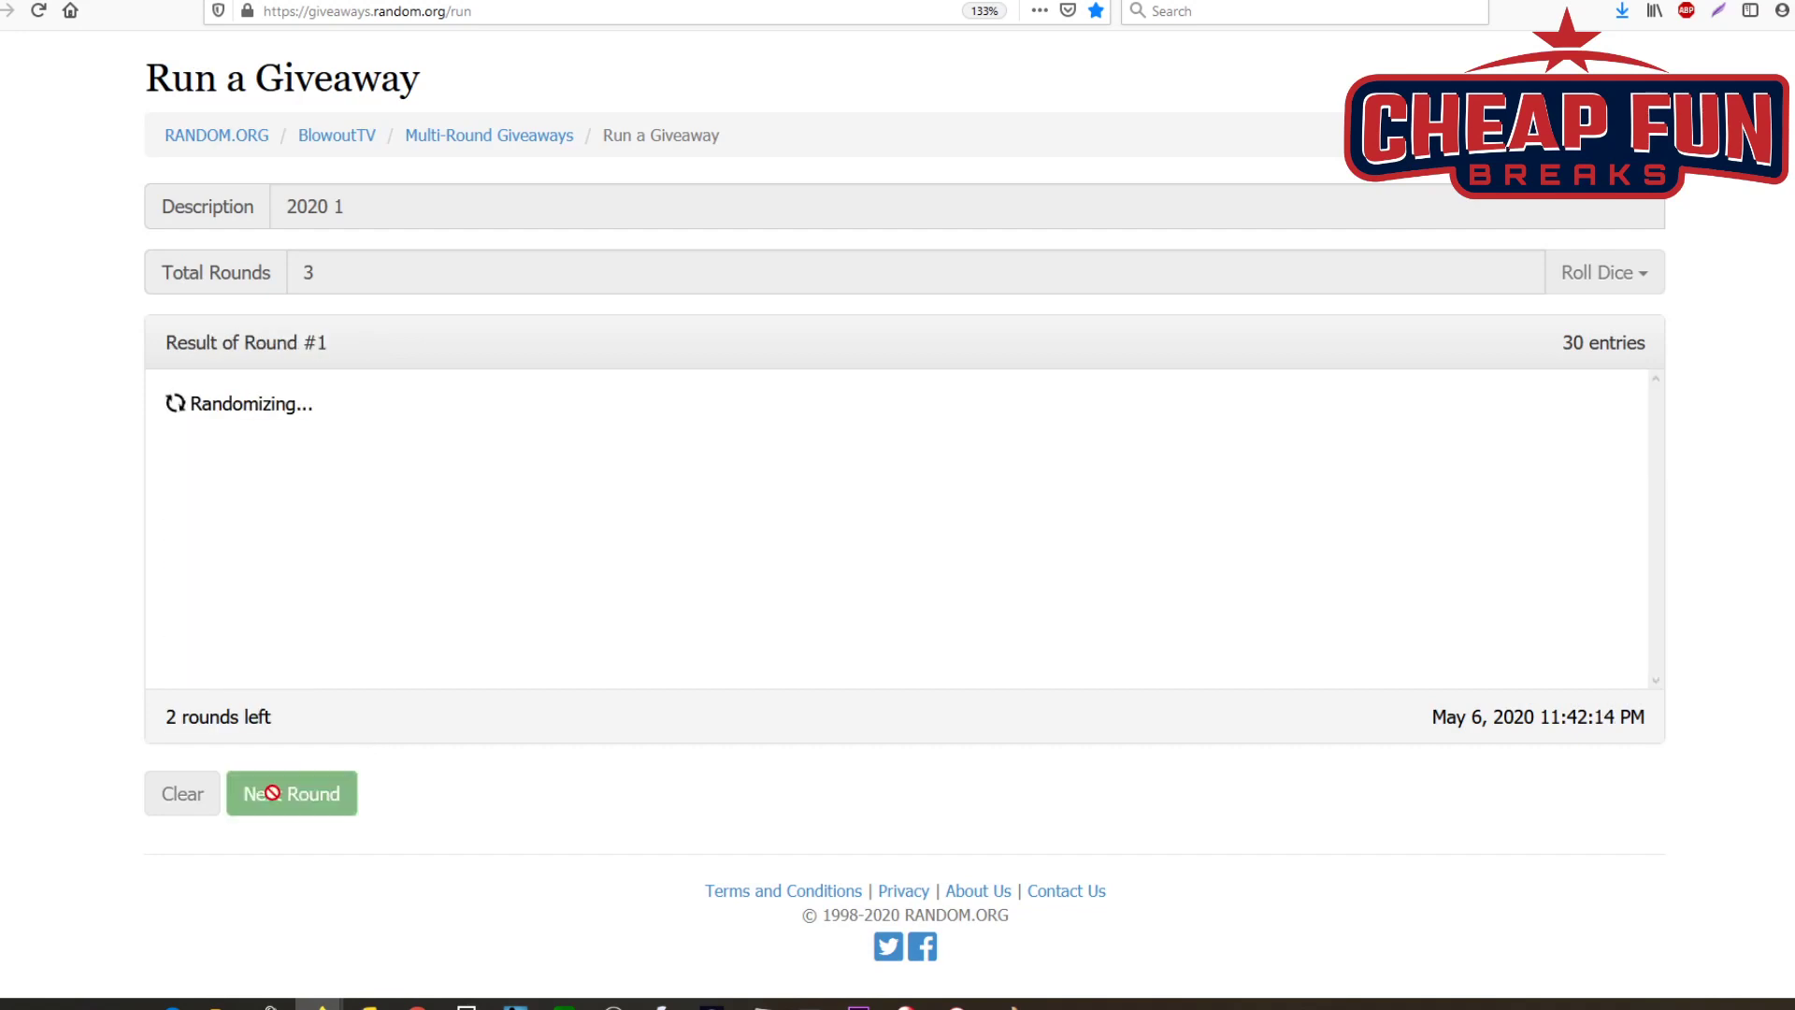
left_click(274, 795)
scroll(389, 591, "down", 5)
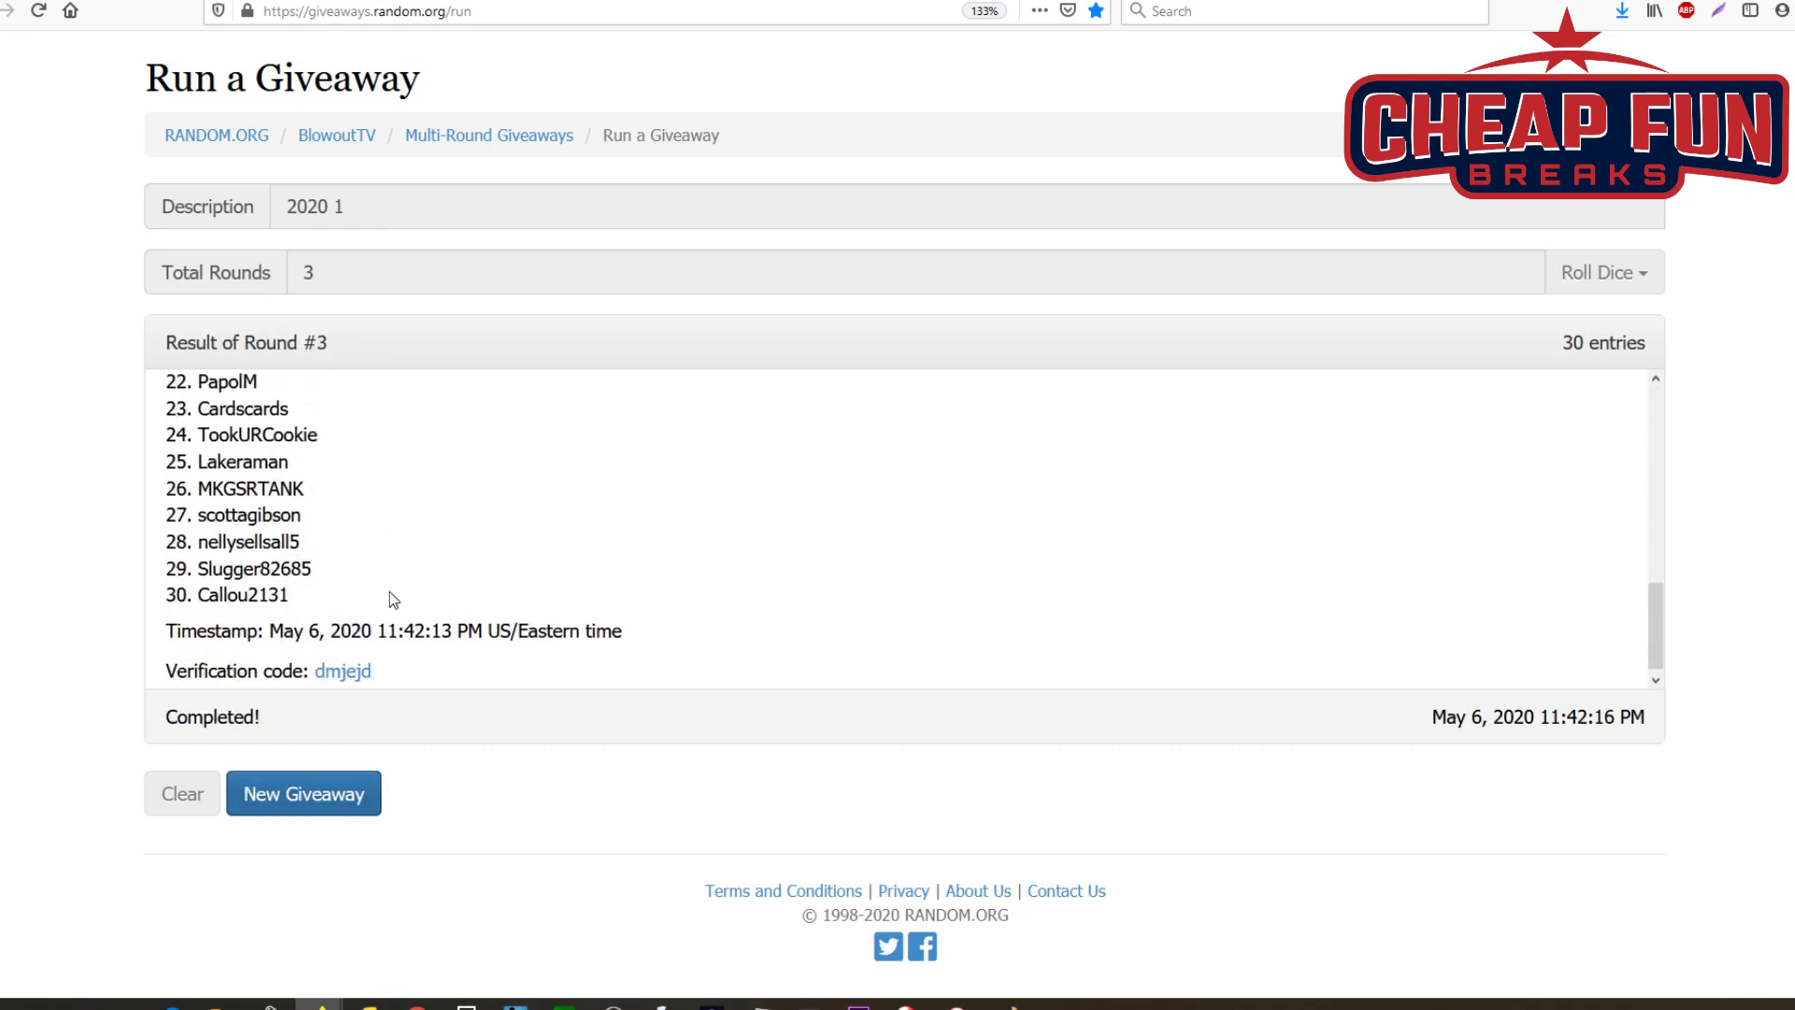
Step: Copy the "2020 1" giveaway's complete final-round results and switch to the other window
left_click_drag(381, 664, 167, 402)
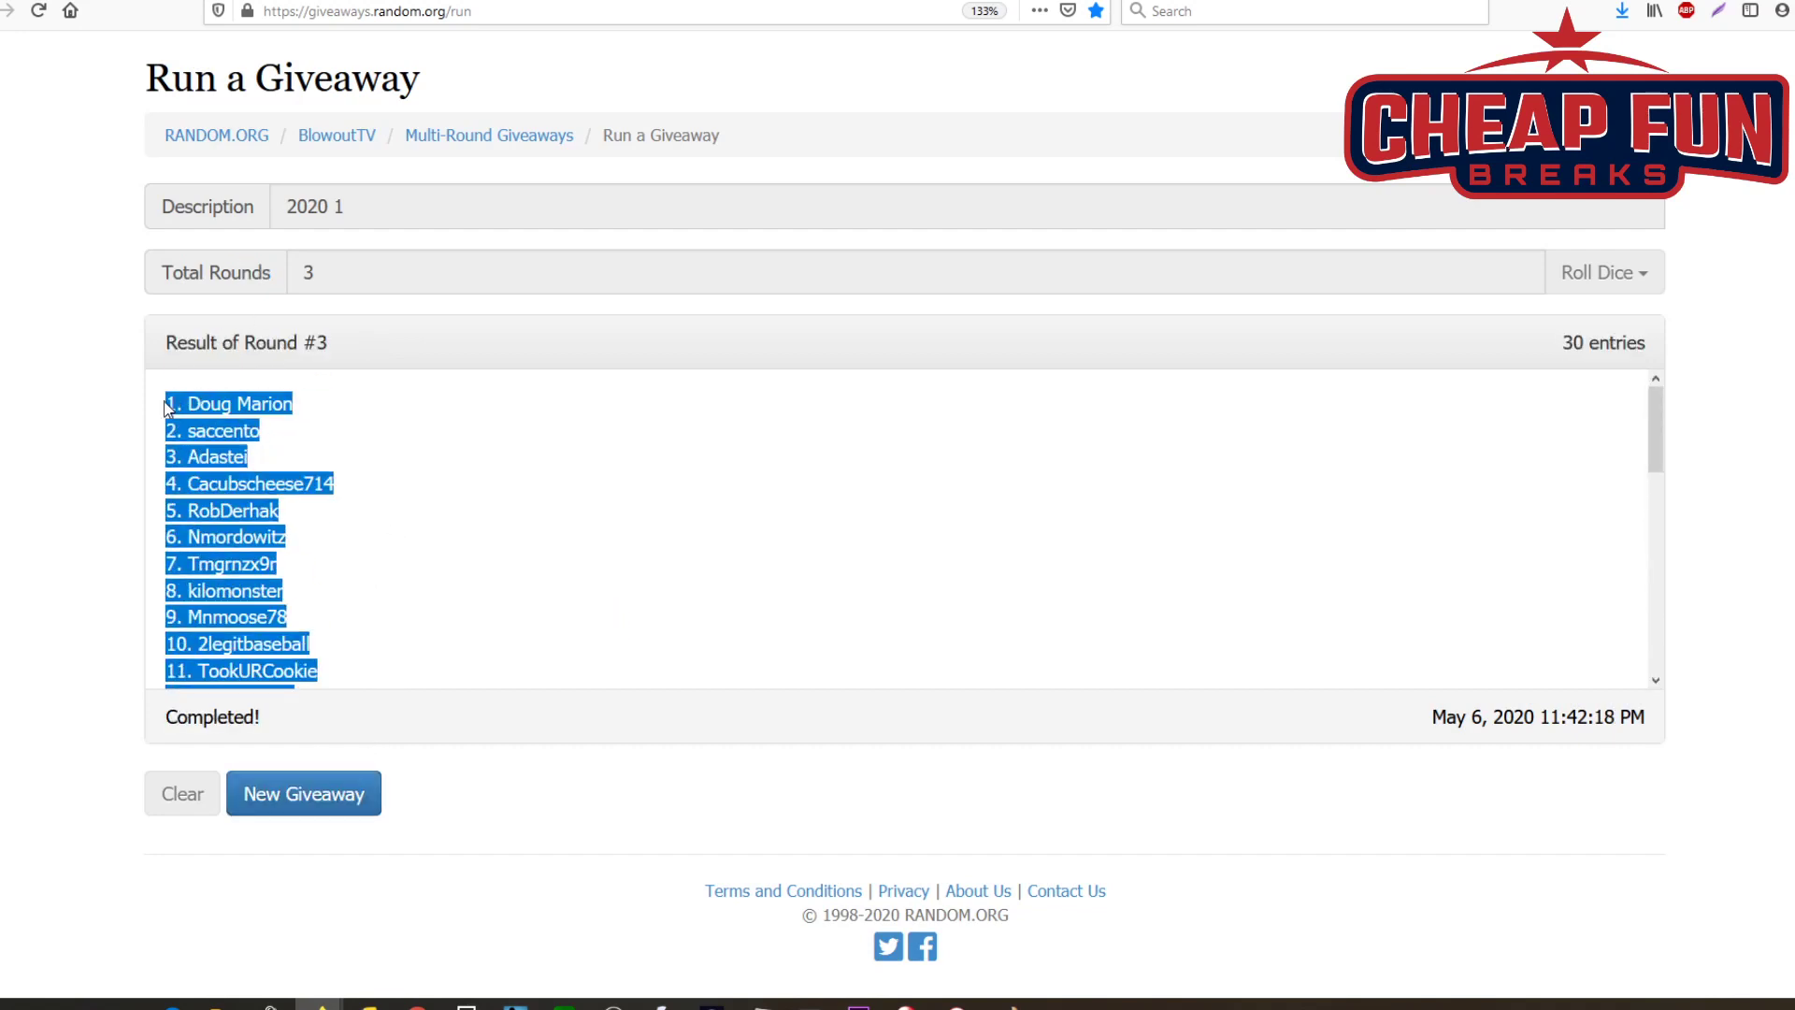
right_click(191, 413)
left_click(231, 429)
key("alt+Tab")
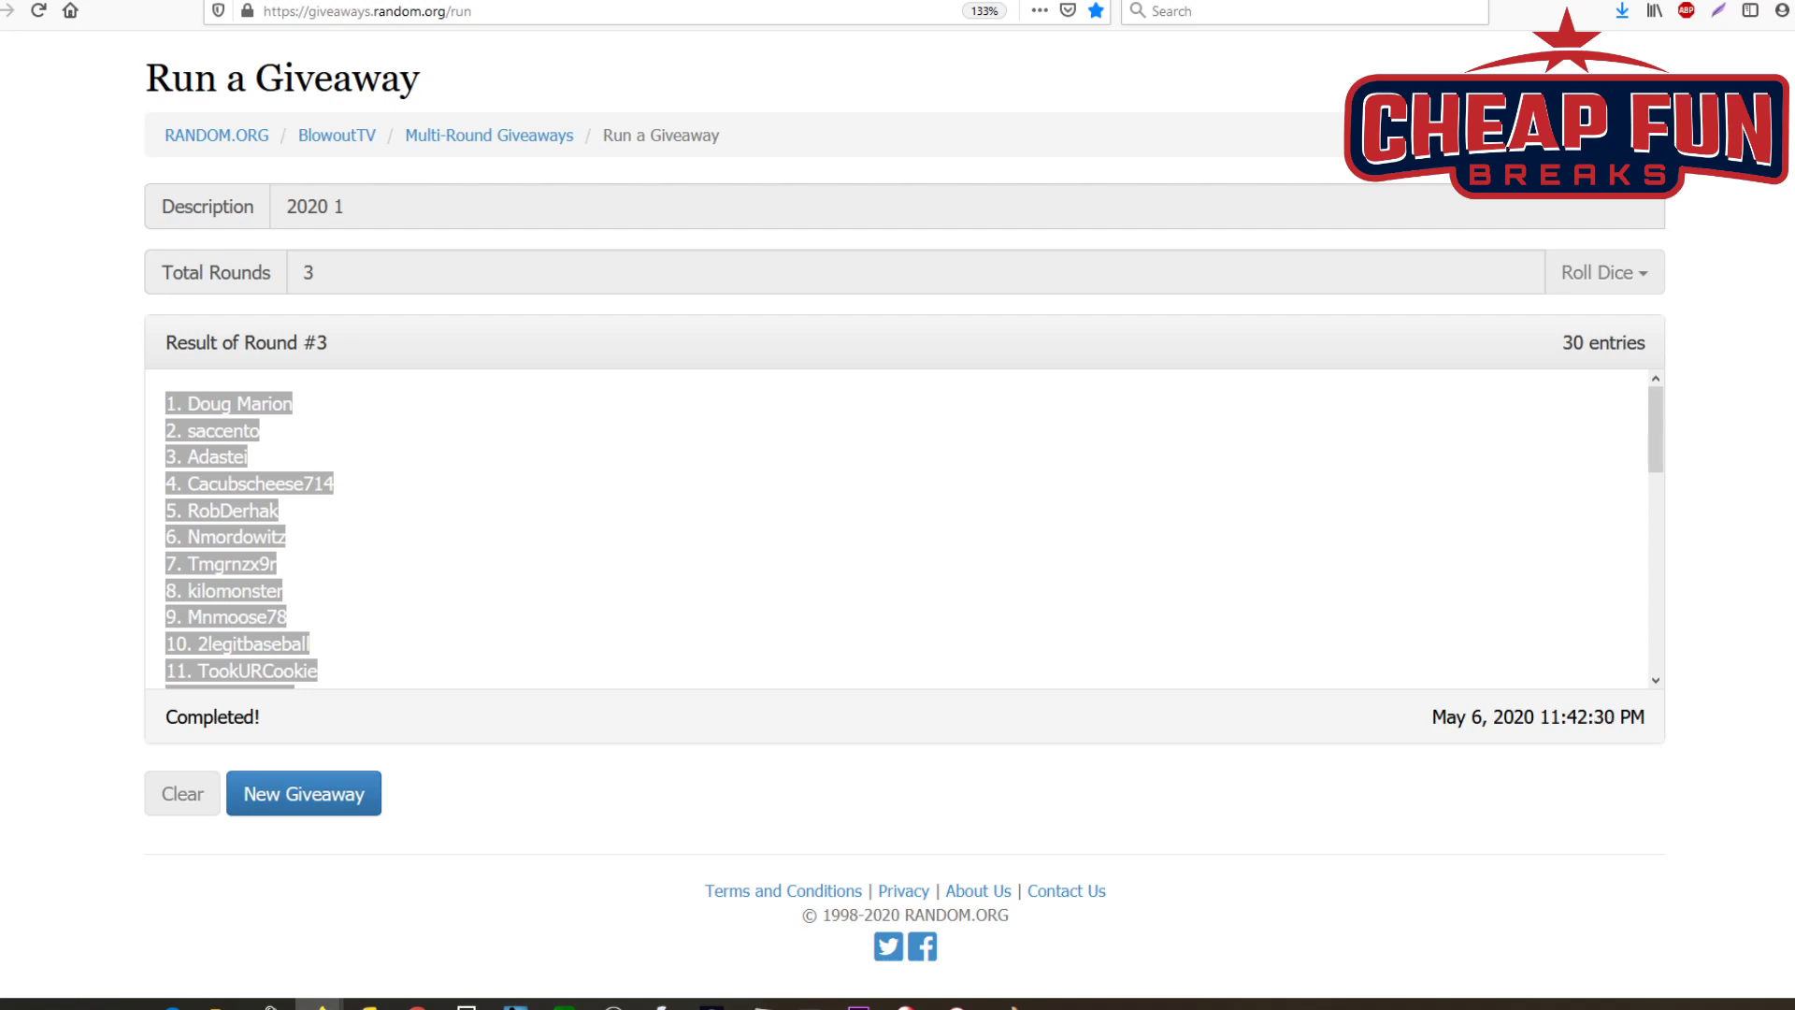
Step: Start a new giveaway described as "2" with 3 total rounds and paste the copied participant list as entries
left_click(251, 793)
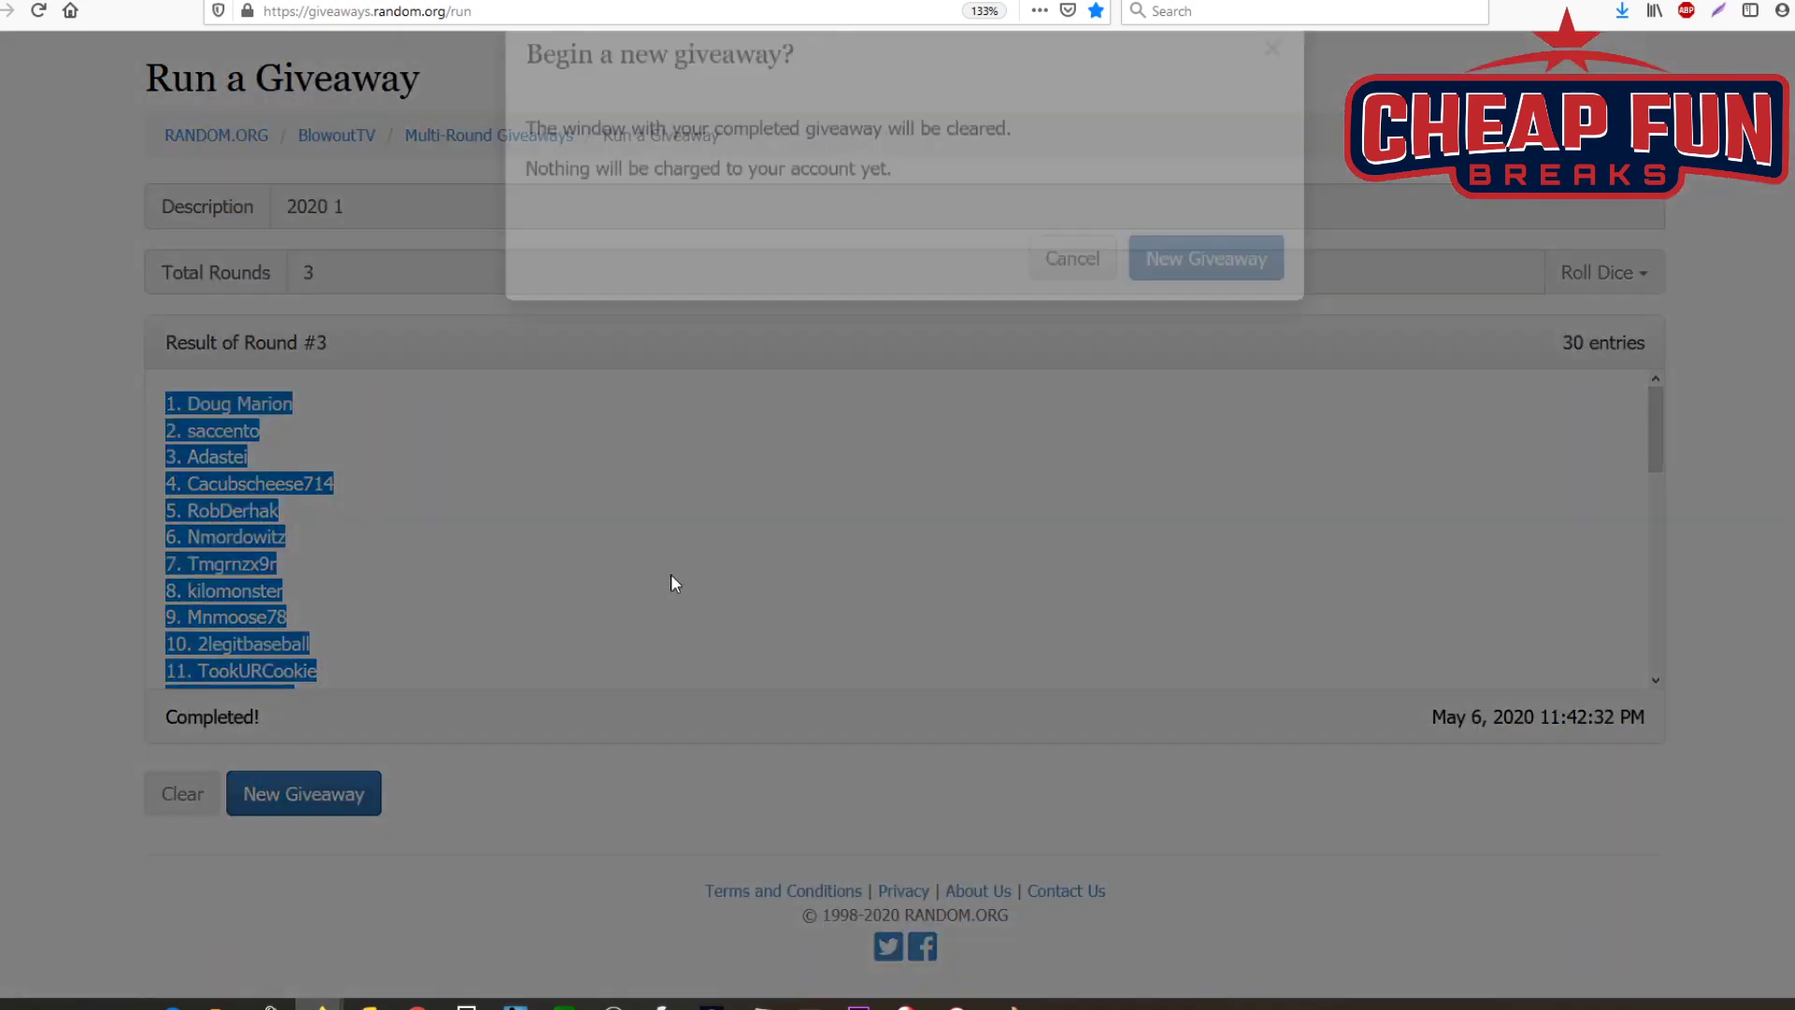
key("Return")
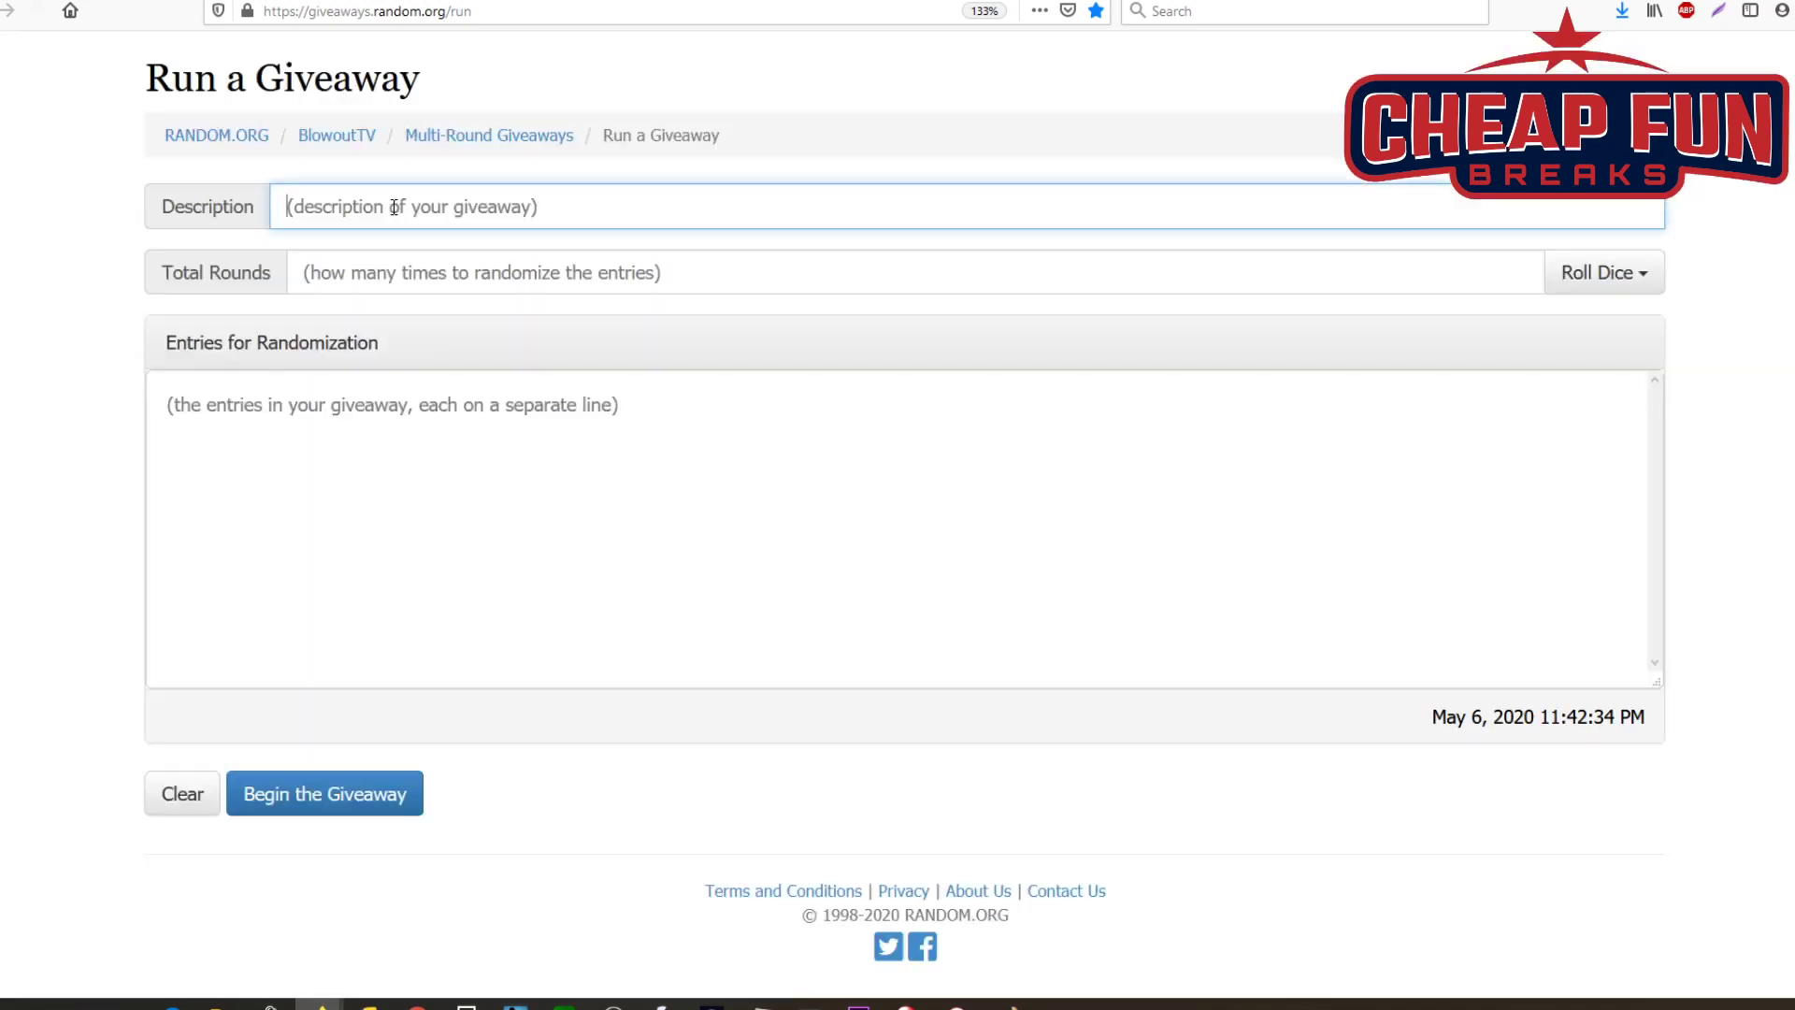
type("2")
left_click(332, 274)
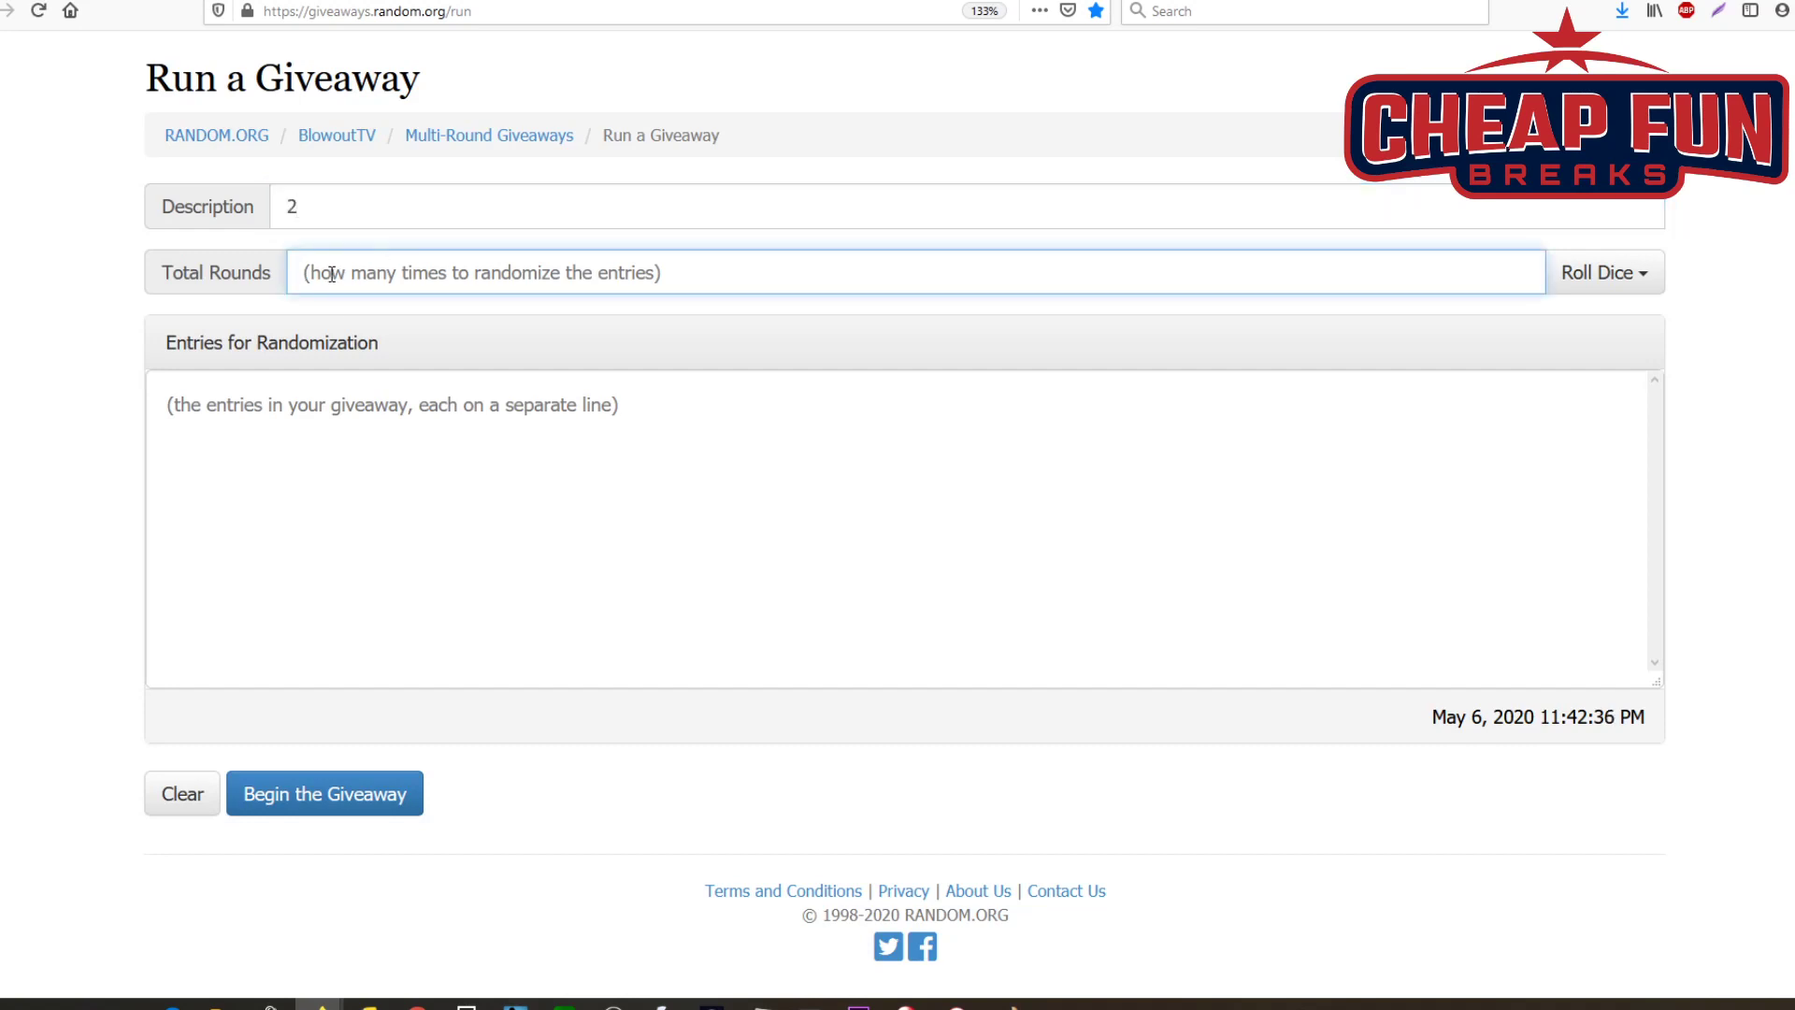
type("3")
right_click(238, 437)
left_click(300, 541)
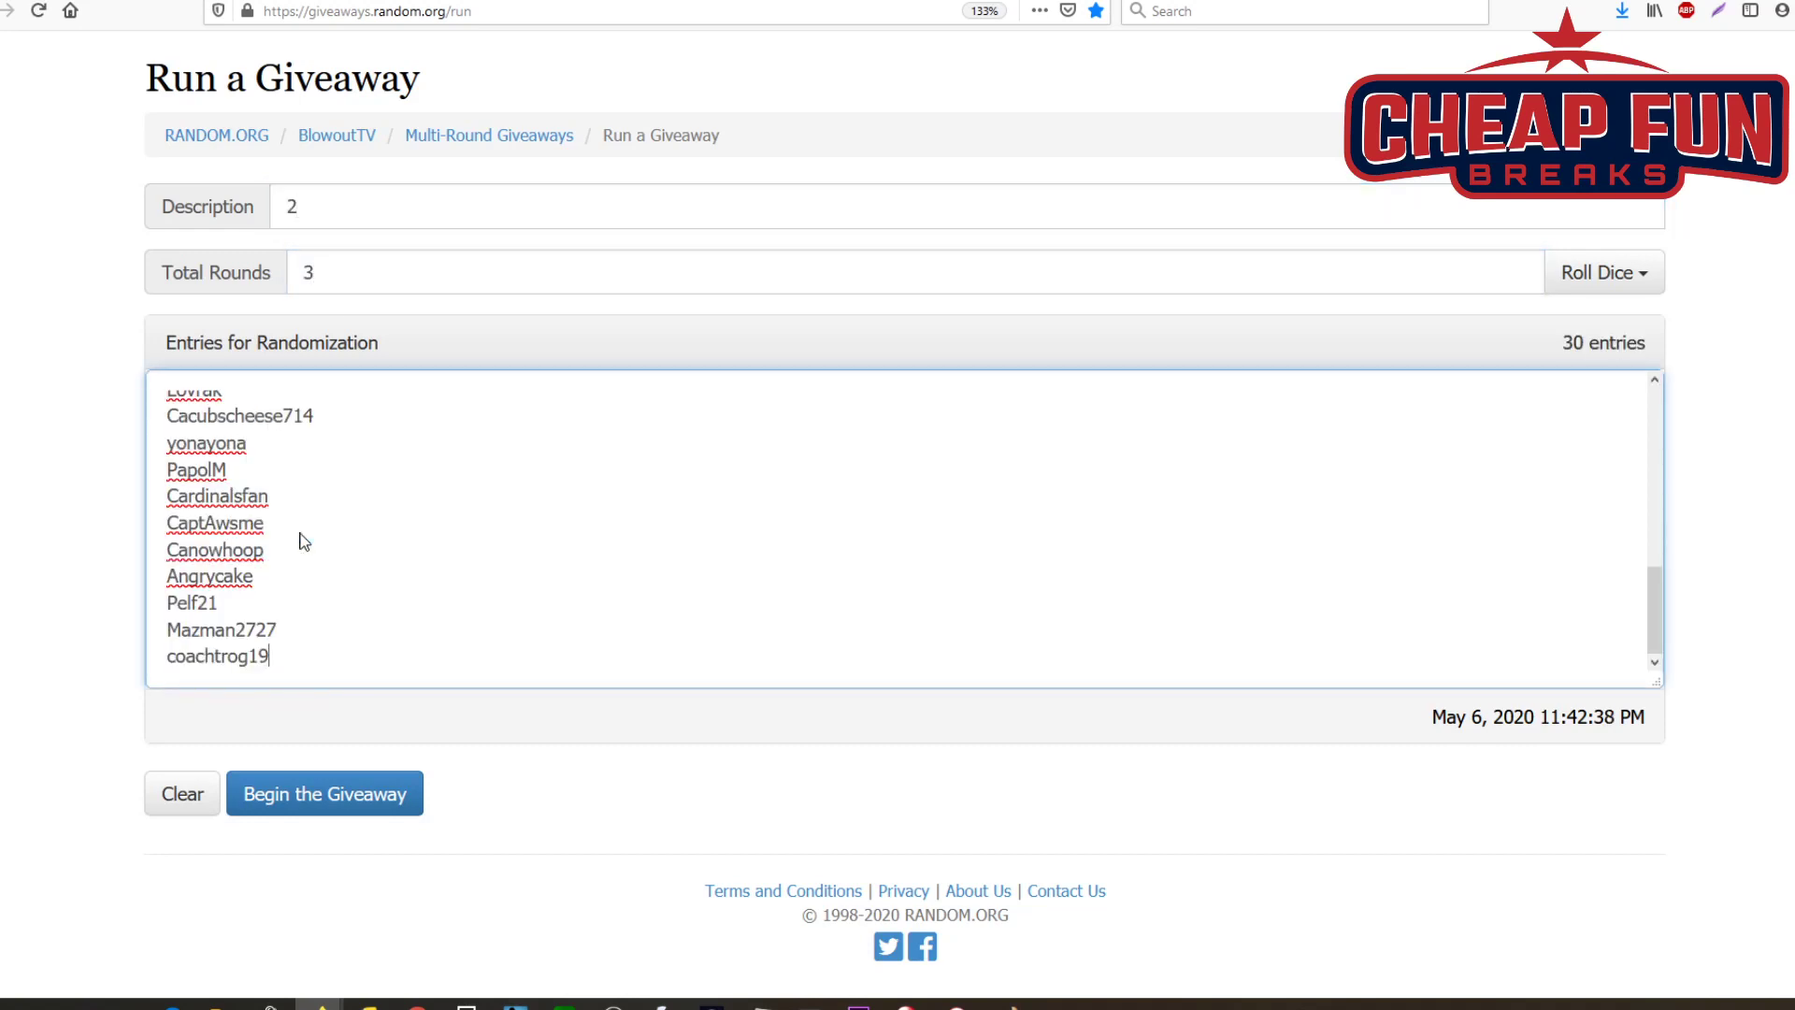
Step: Begin giveaway "2", confirm it, and randomize the participants through all three rounds
left_click(297, 810)
left_click(1164, 397)
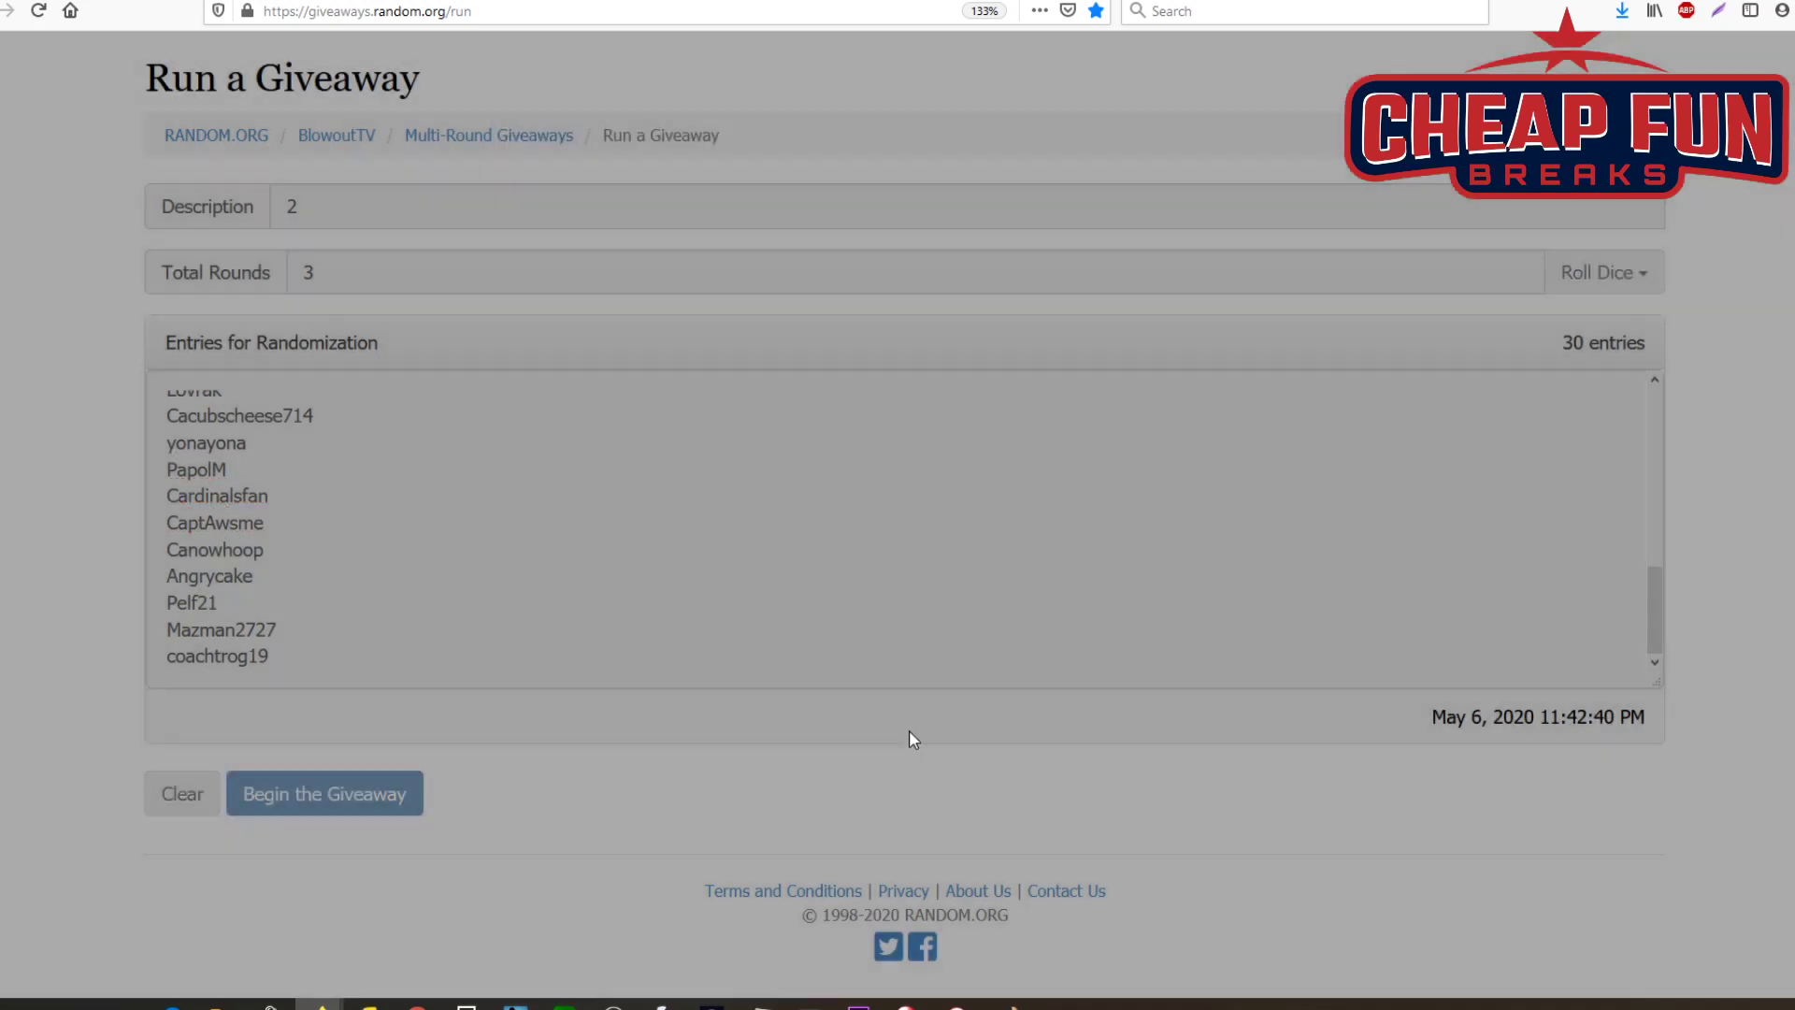
left_click(286, 794)
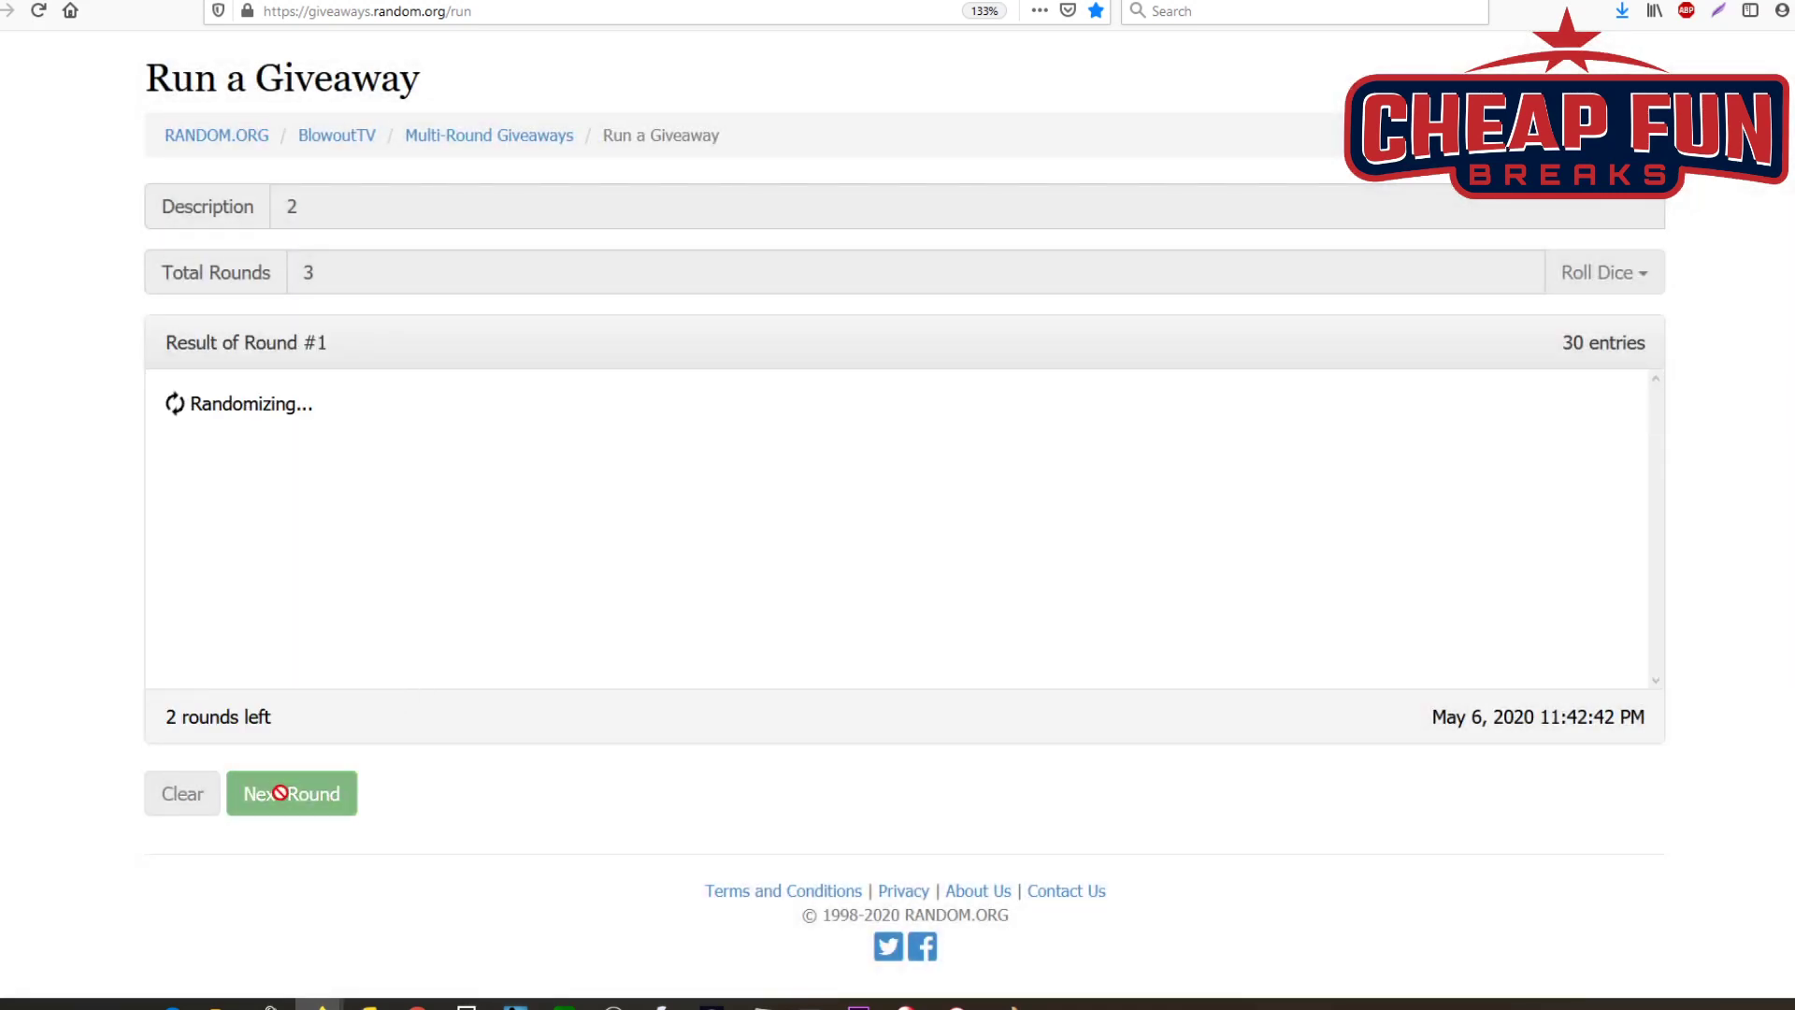
left_click(283, 802)
Step: Copy giveaway "2"'s complete final-round results, from first entry to verification code, and switch to the other window
scroll(384, 673, "down", 5)
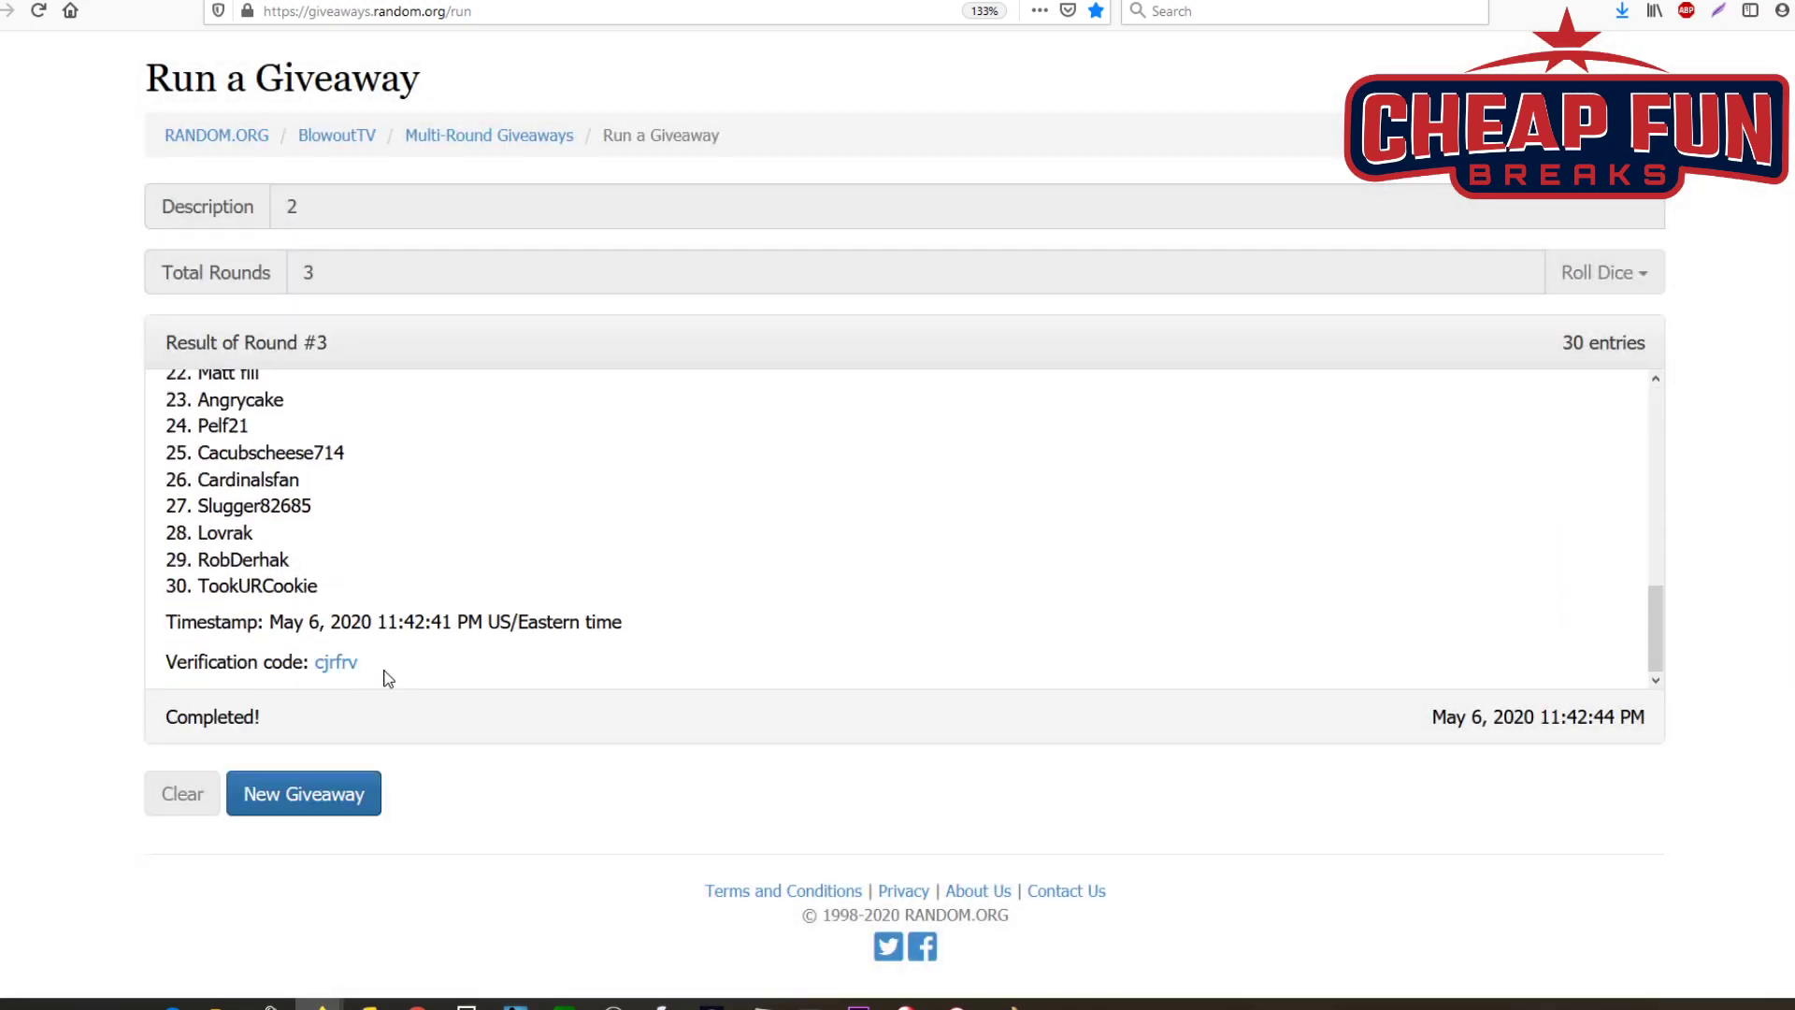
left_click_drag(384, 673, 184, 408)
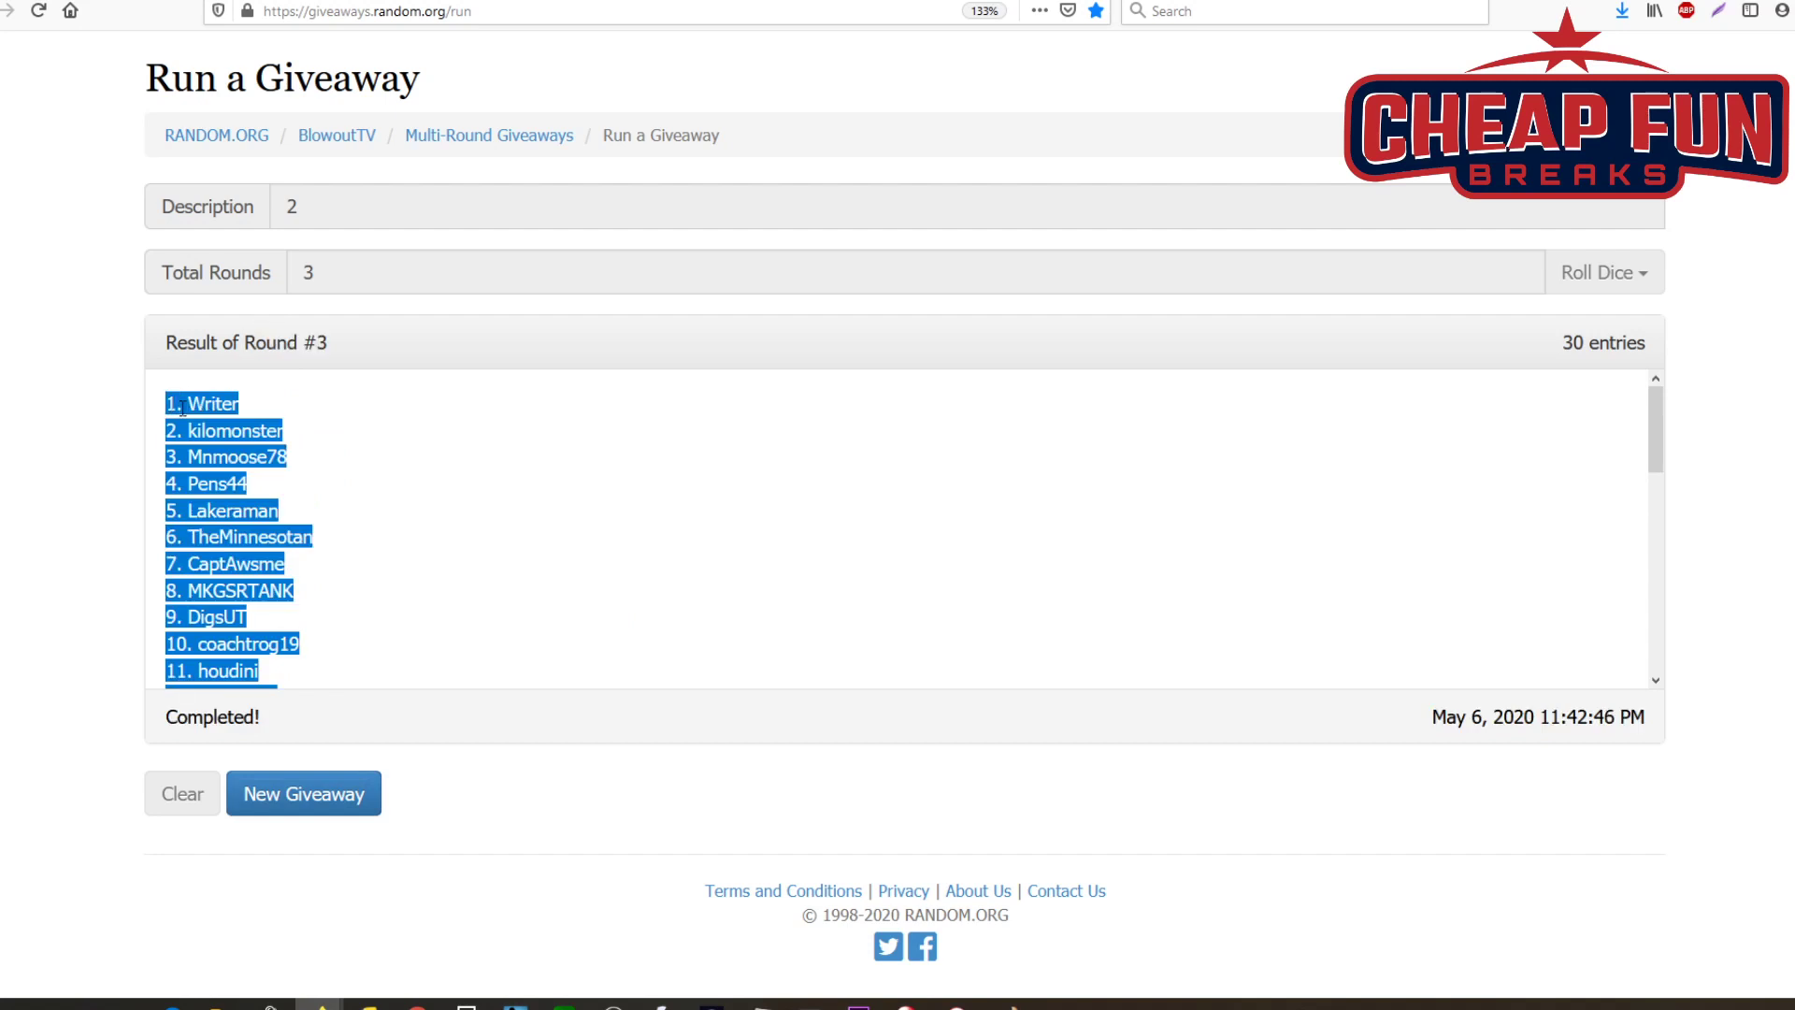
right_click(185, 412)
left_click(244, 432)
scroll(453, 547, "down", 10)
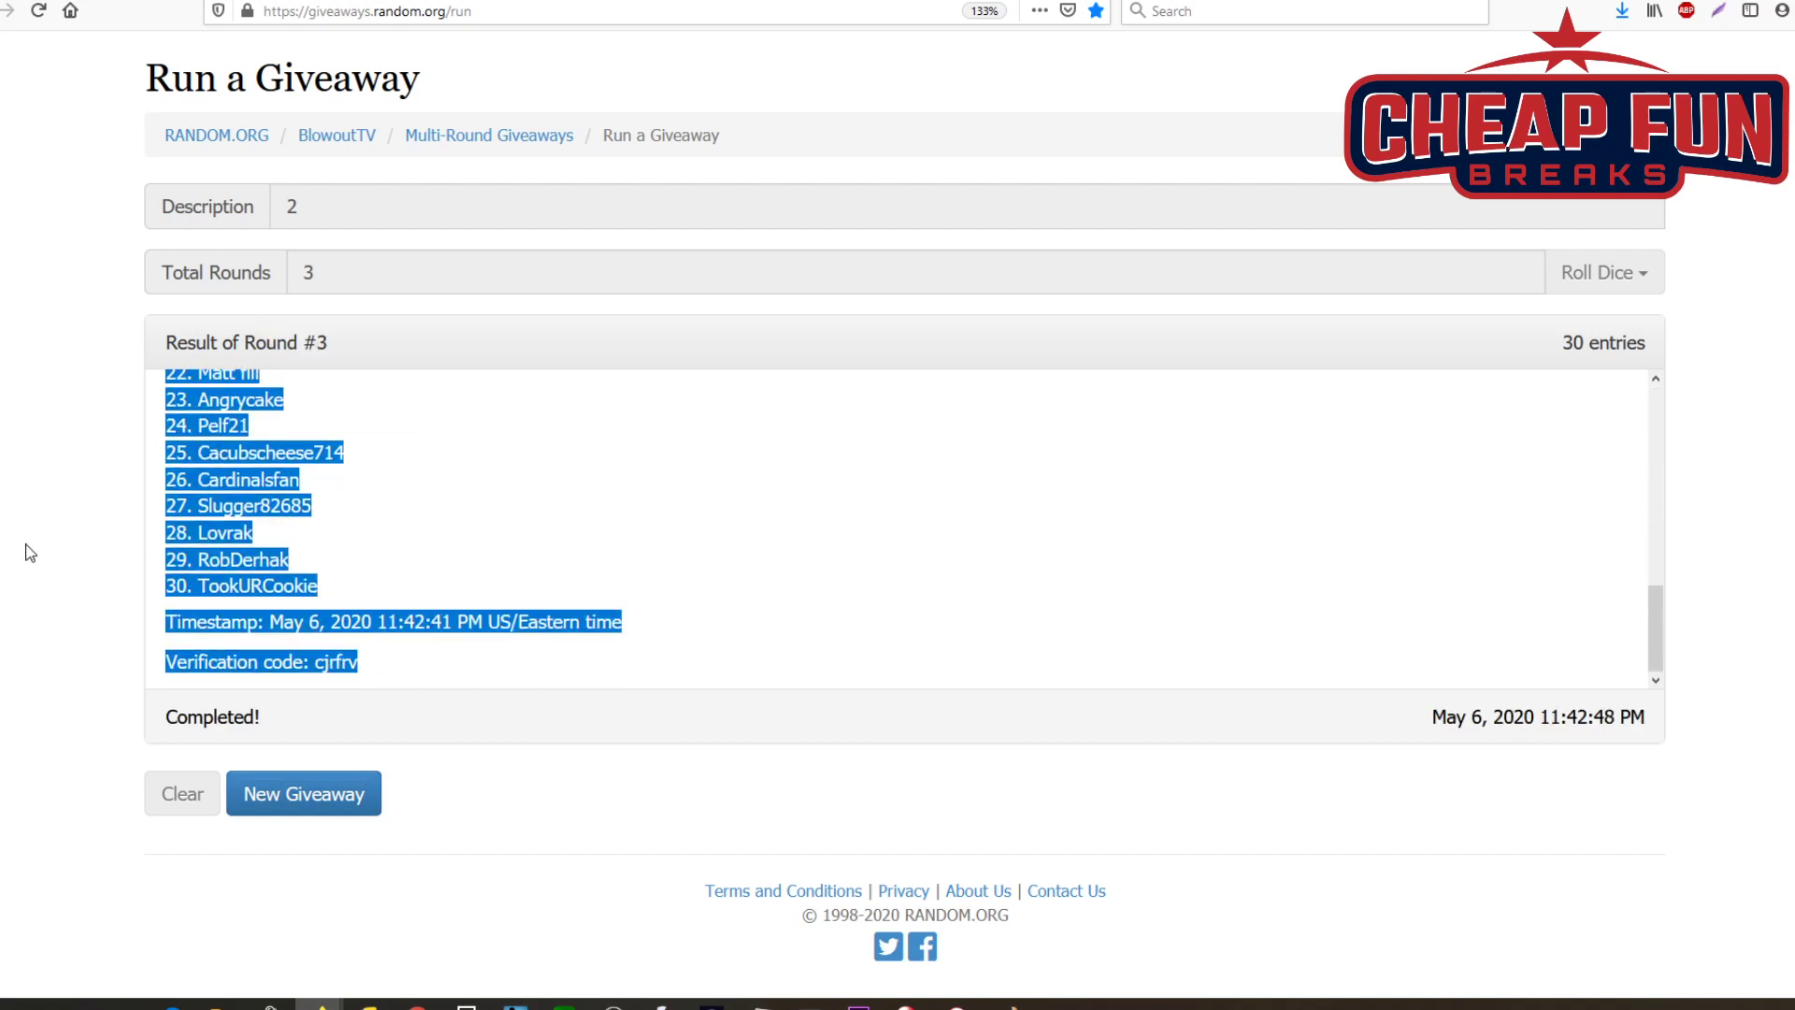
key("alt+Tab")
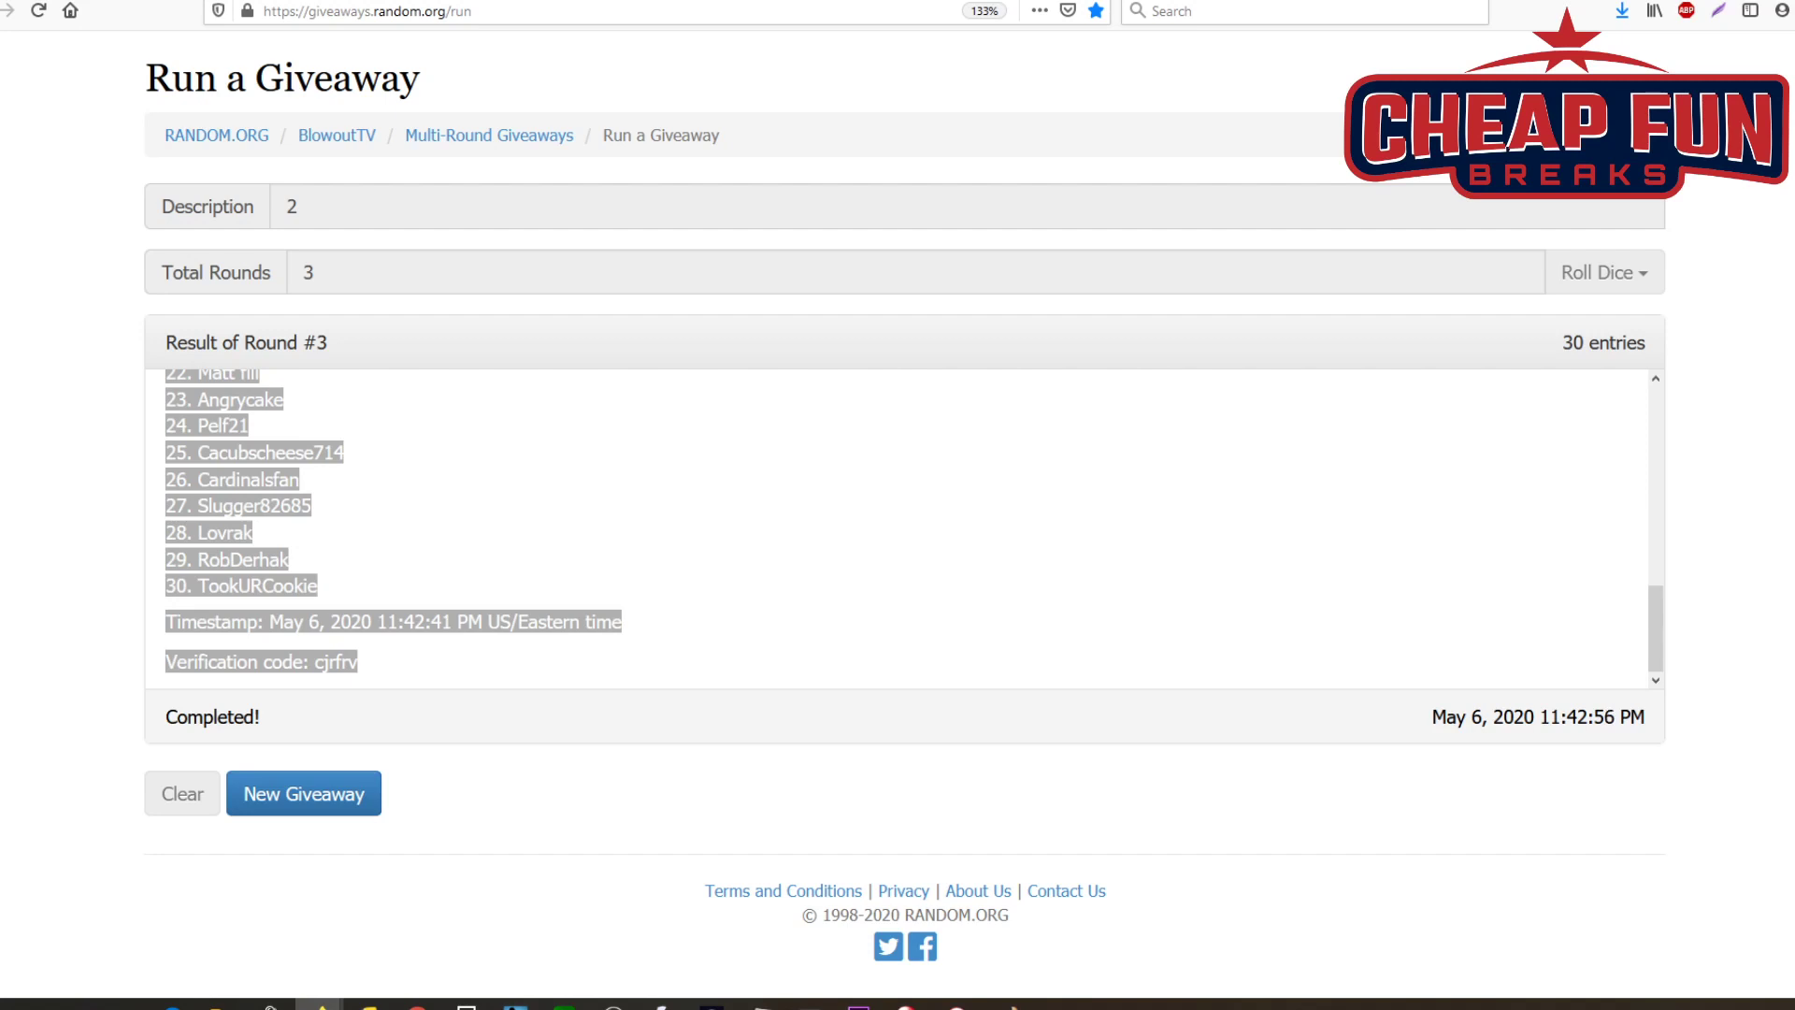
Step: Start a new giveaway described as "3" with 3 total rounds and paste the copied participant list as entries
left_click(292, 804)
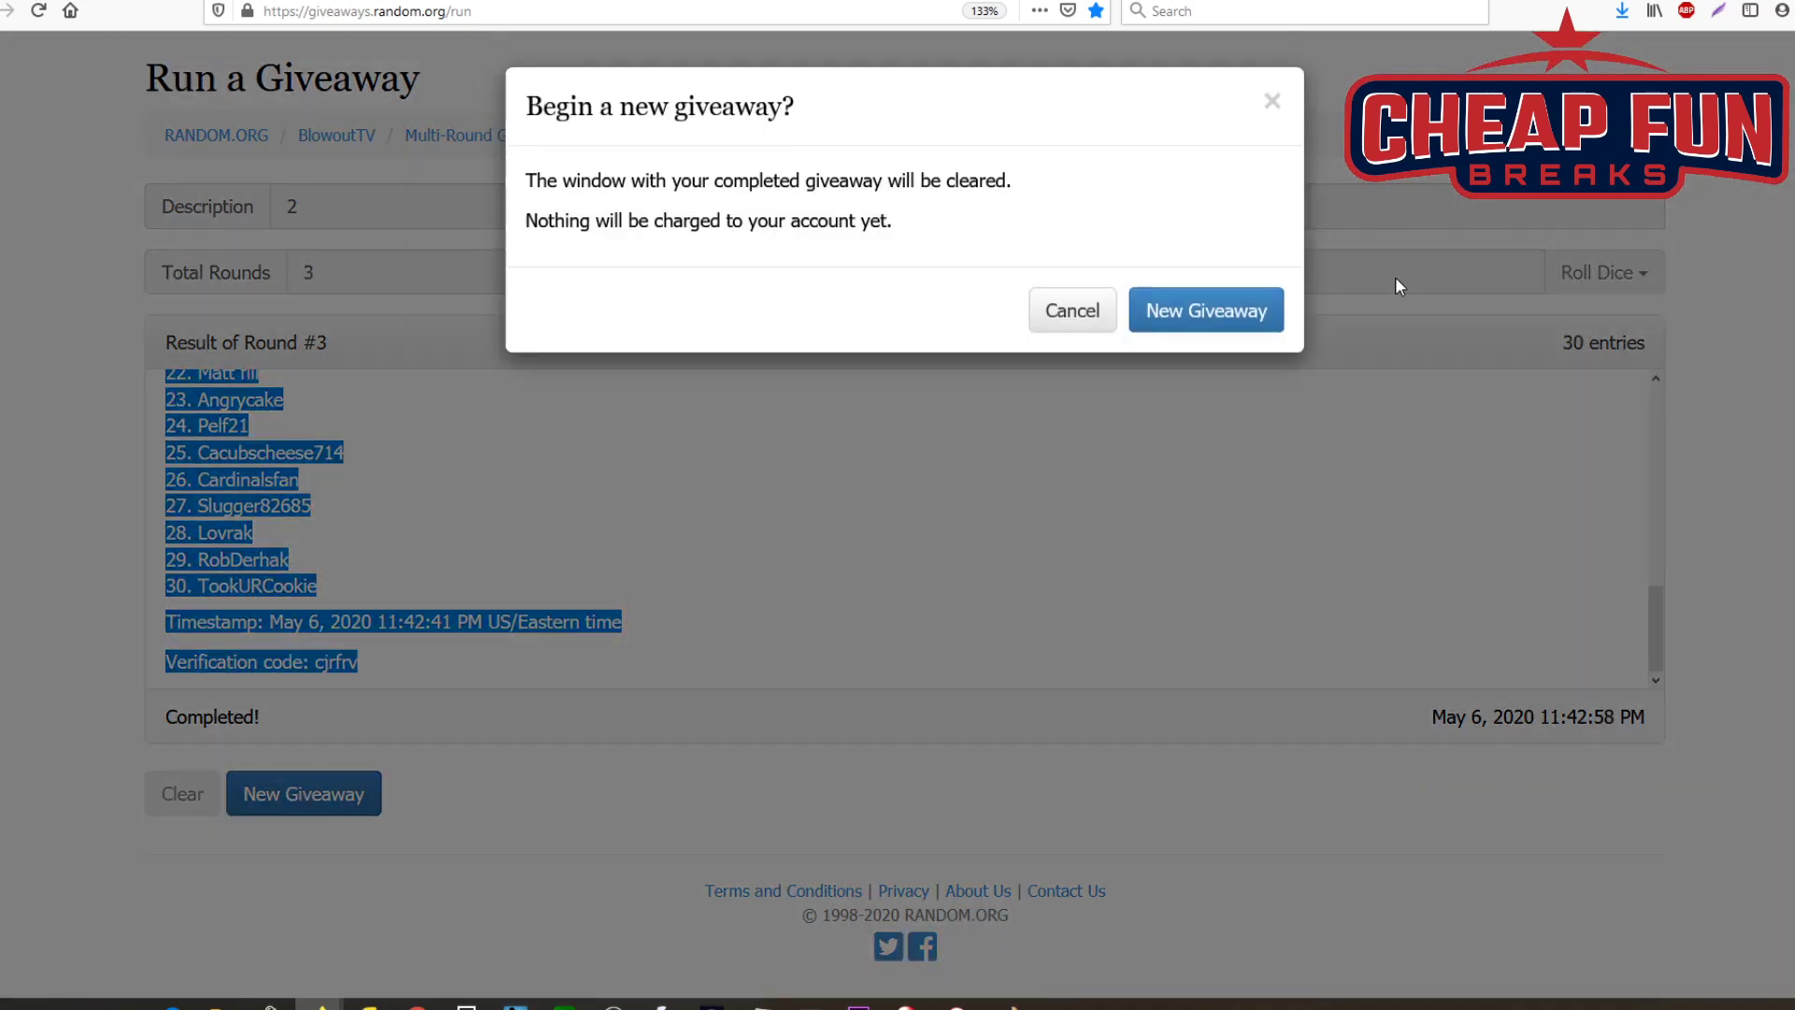
left_click(1220, 303)
left_click(358, 200)
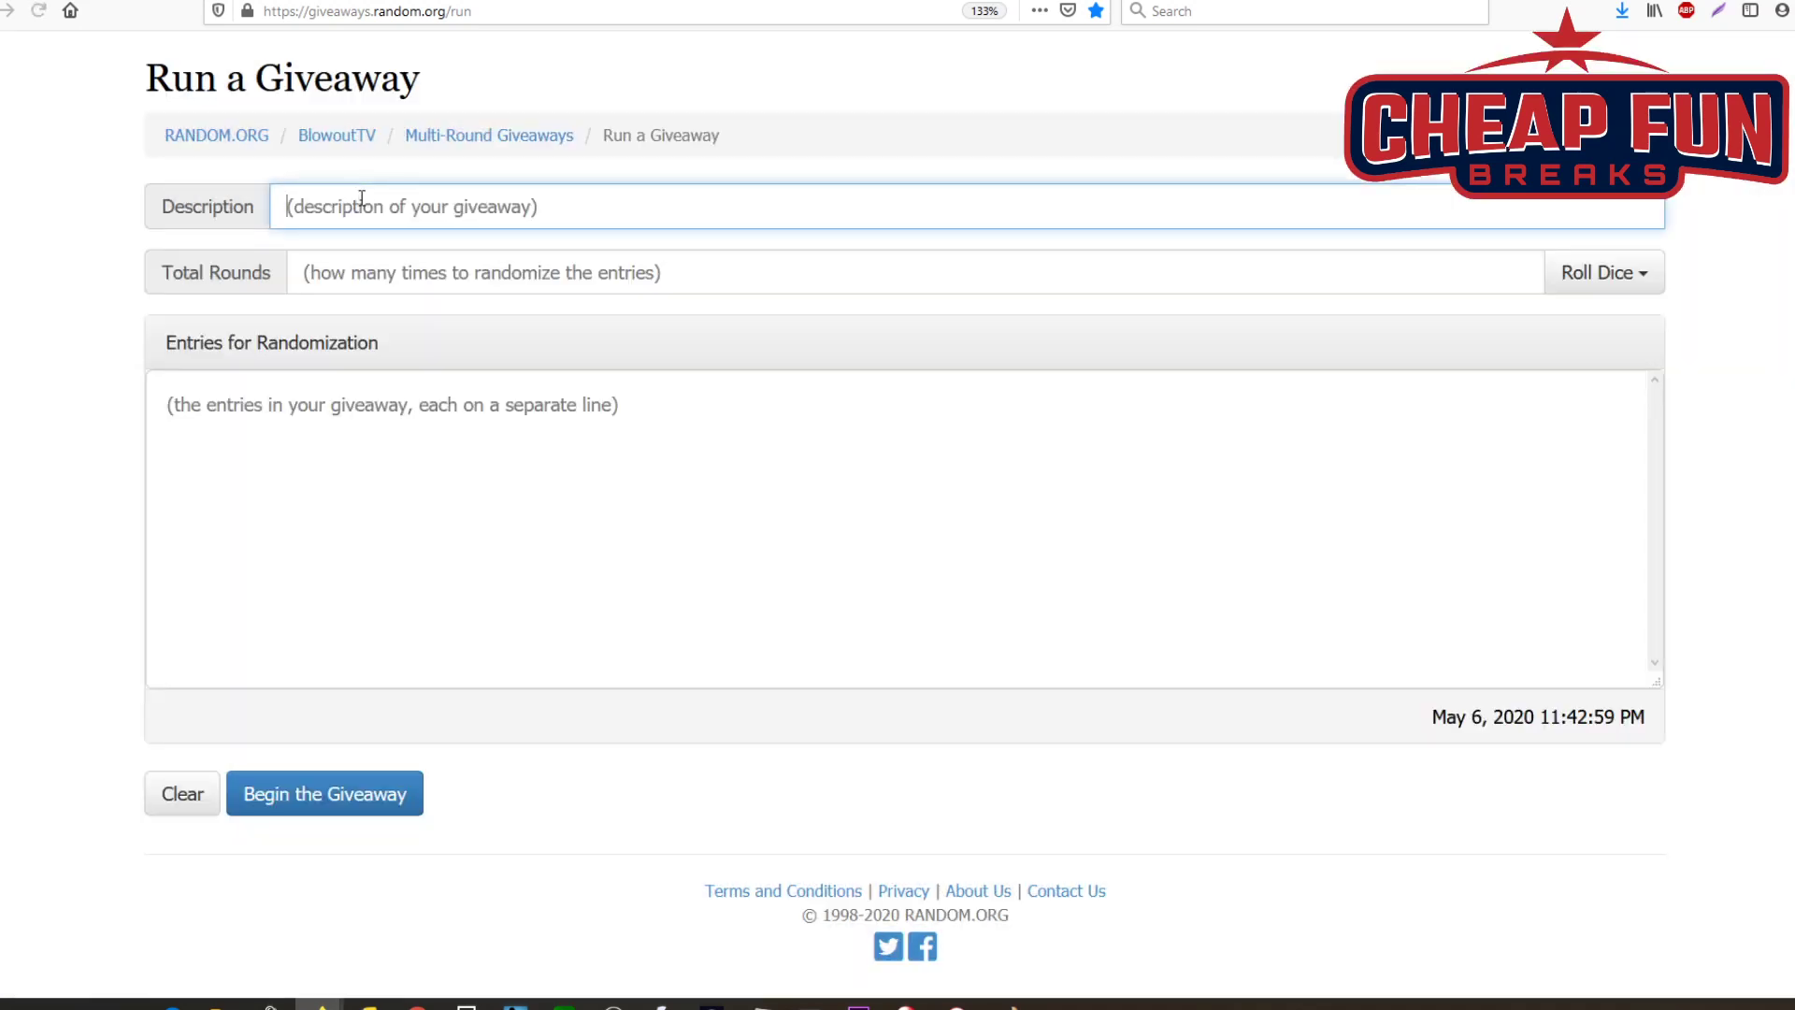
type("3")
left_click(309, 272)
type("3")
right_click(232, 406)
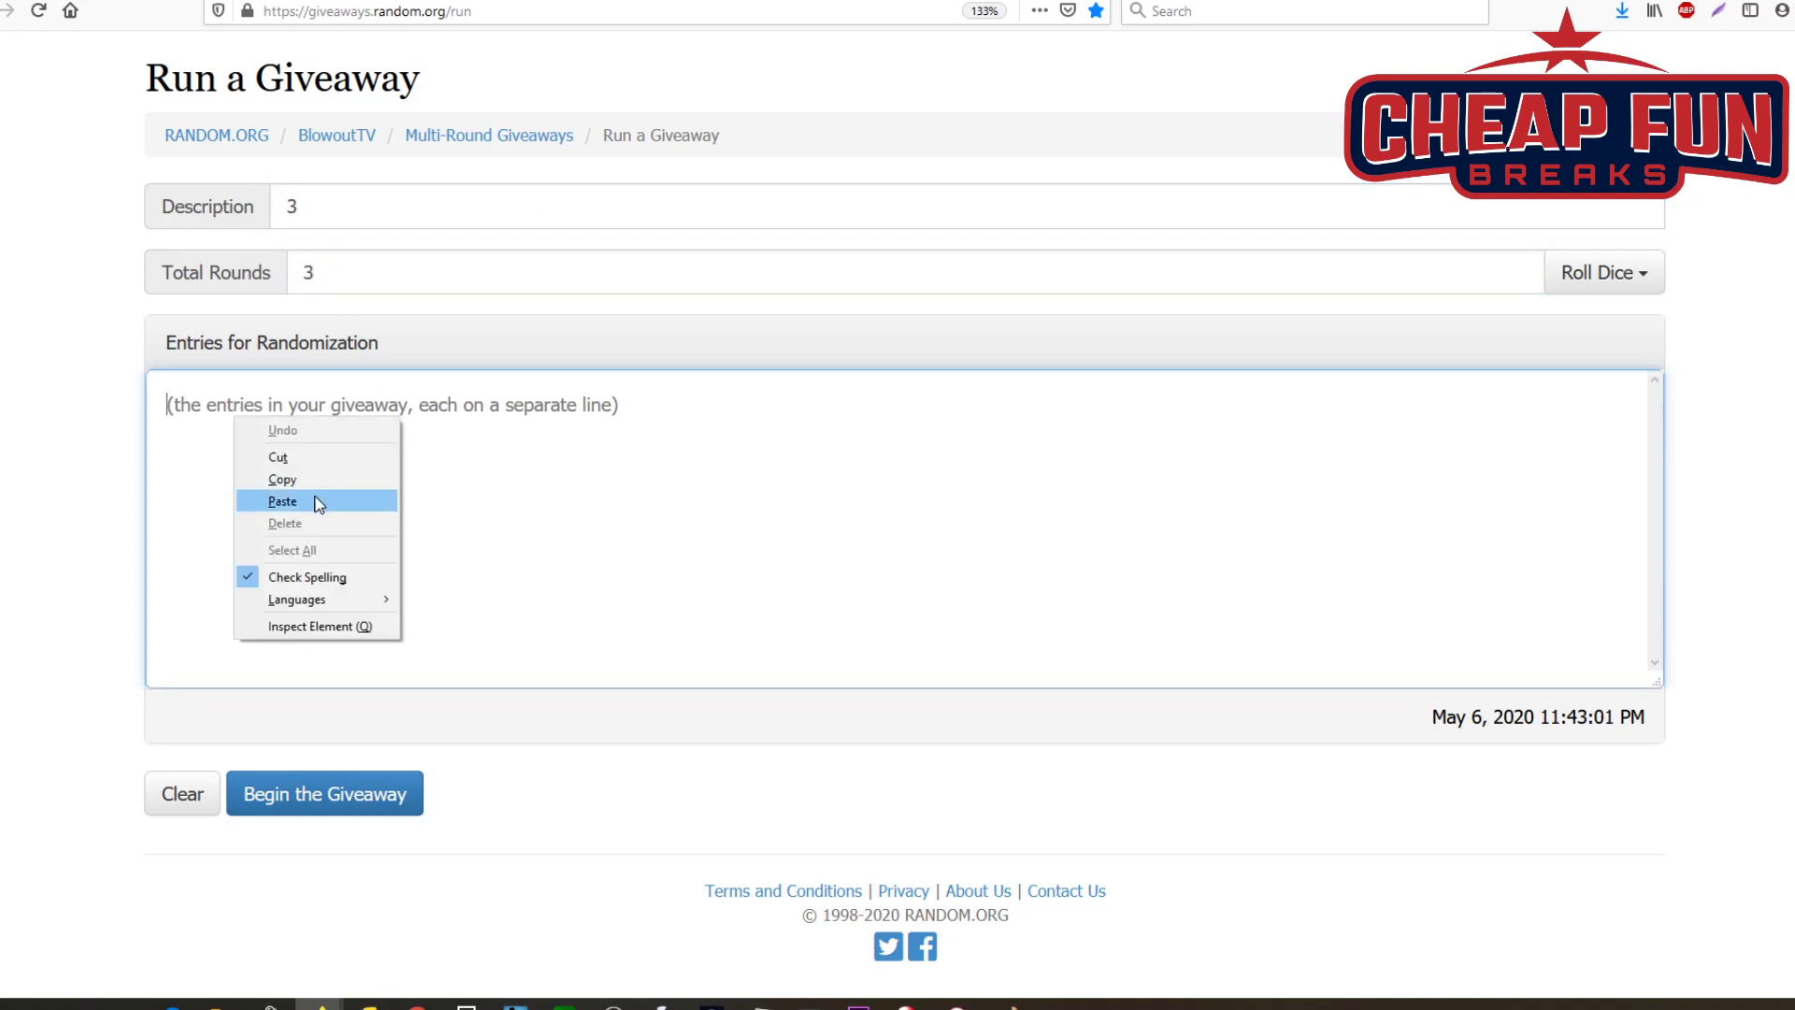
left_click(369, 501)
Step: Begin giveaway "3", confirm it, and randomize the participants through all three rounds
left_click(300, 790)
left_click(1206, 390)
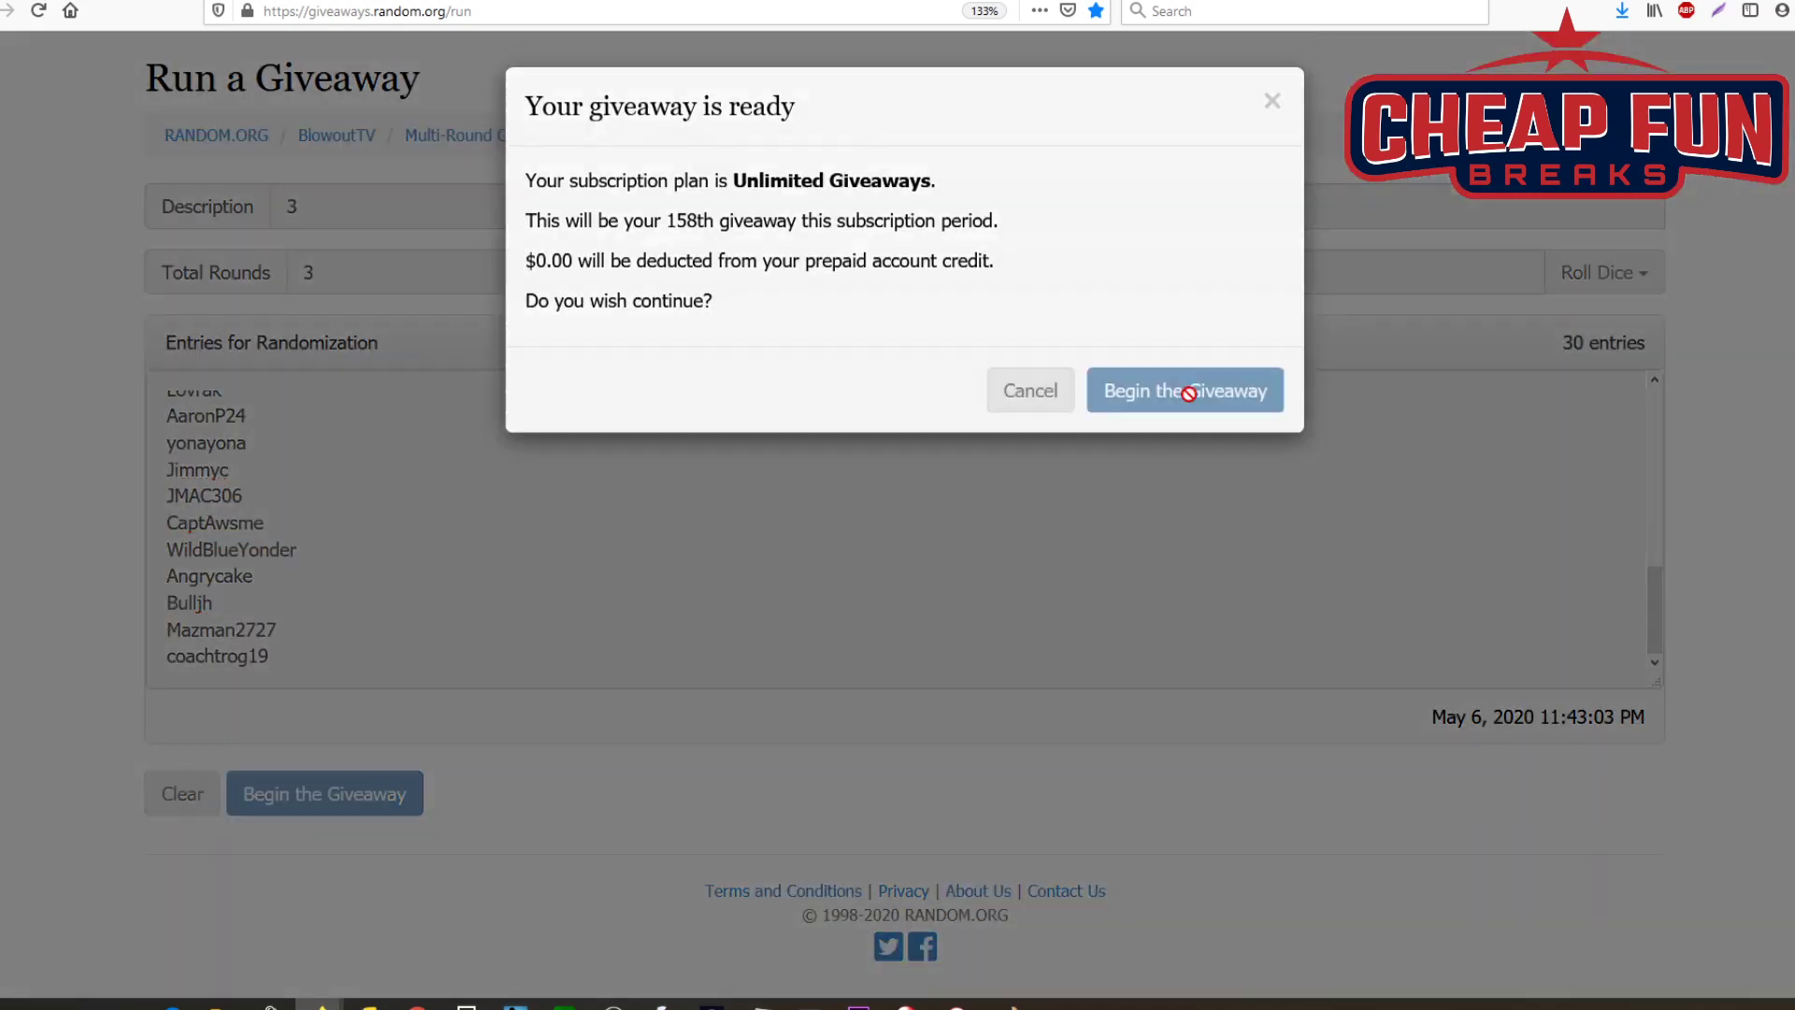
left_click(262, 801)
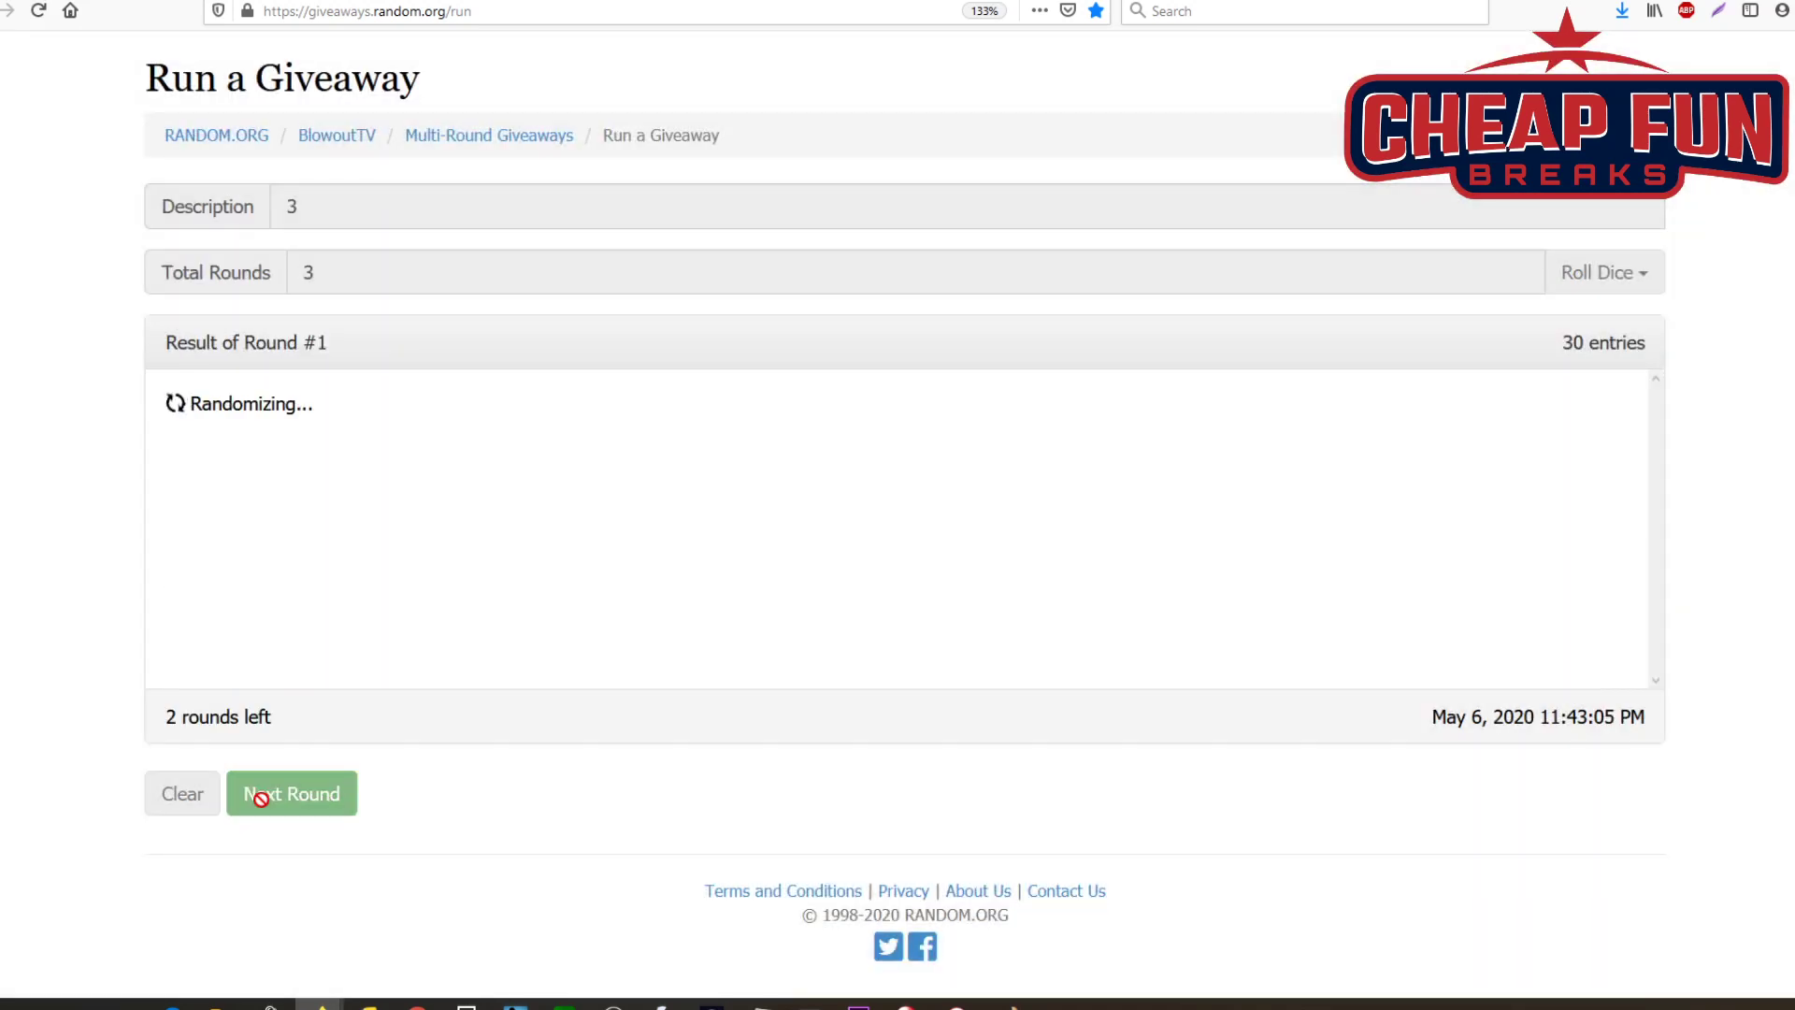
left_click(264, 808)
Step: Copy the complete final-round results of giveaway "3", including the timestamp and verification code lines
scroll(356, 453, "down", 5)
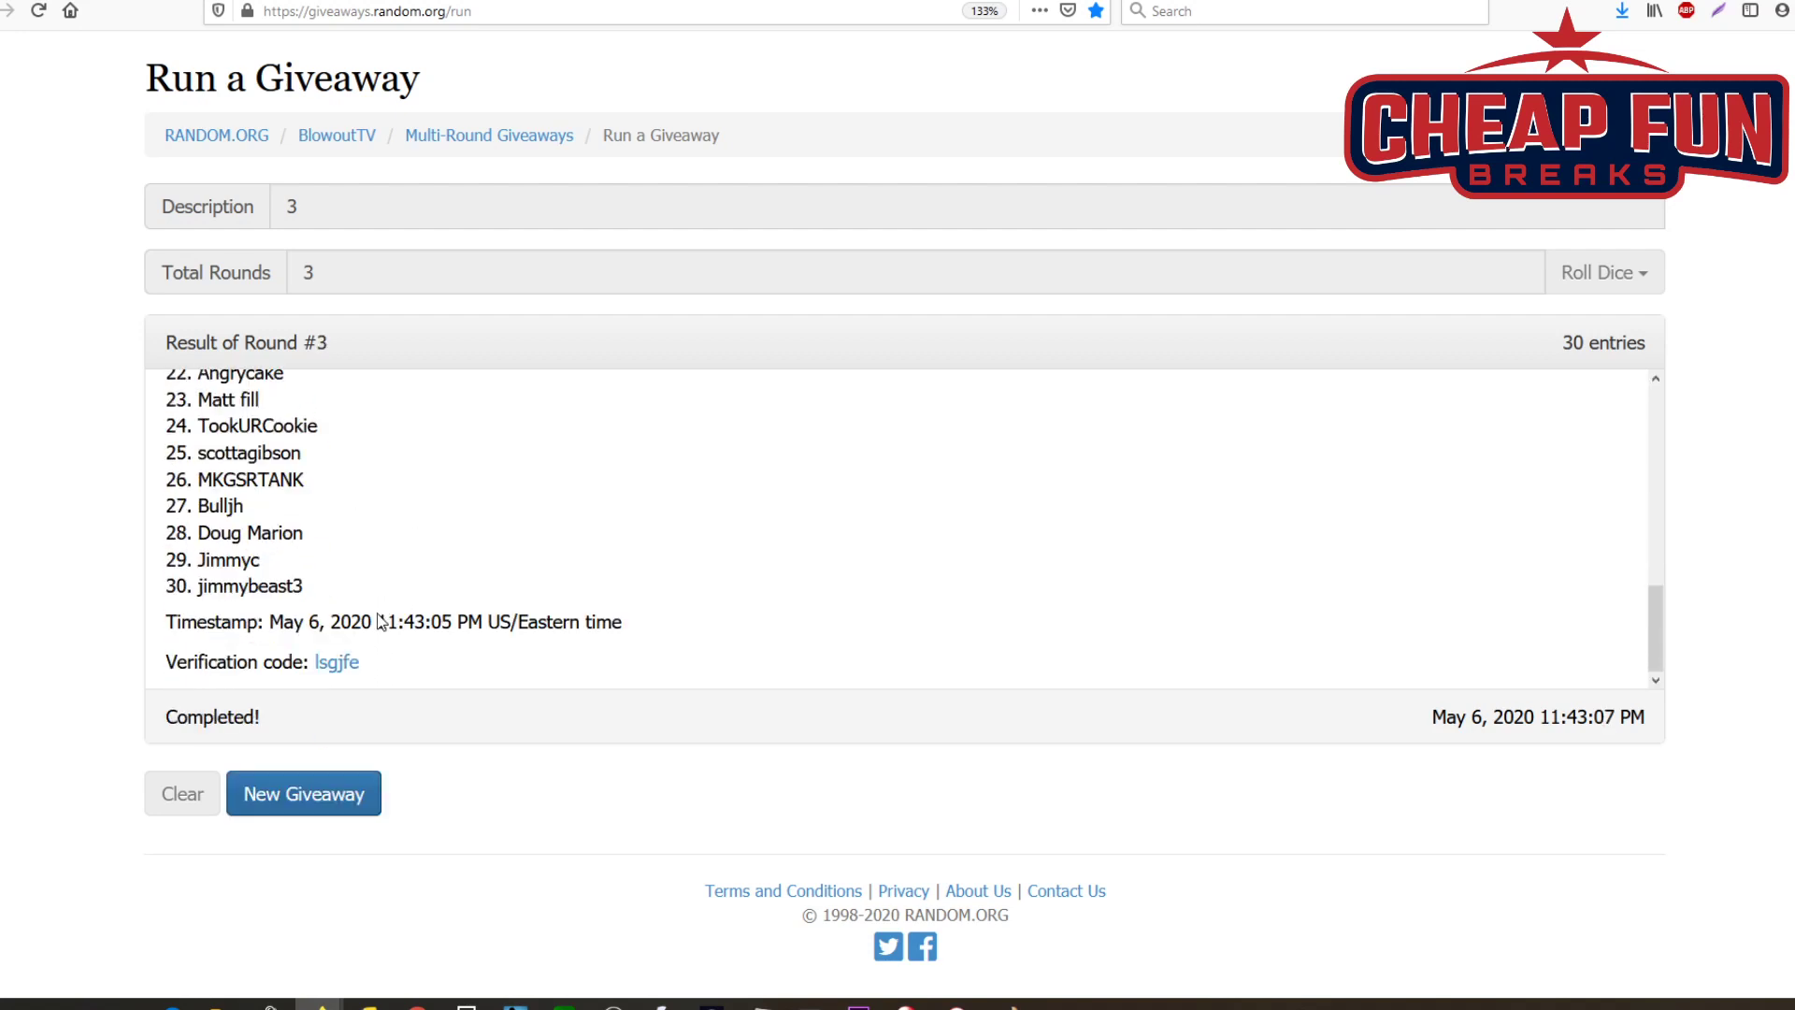
left_click_drag(370, 669, 166, 403)
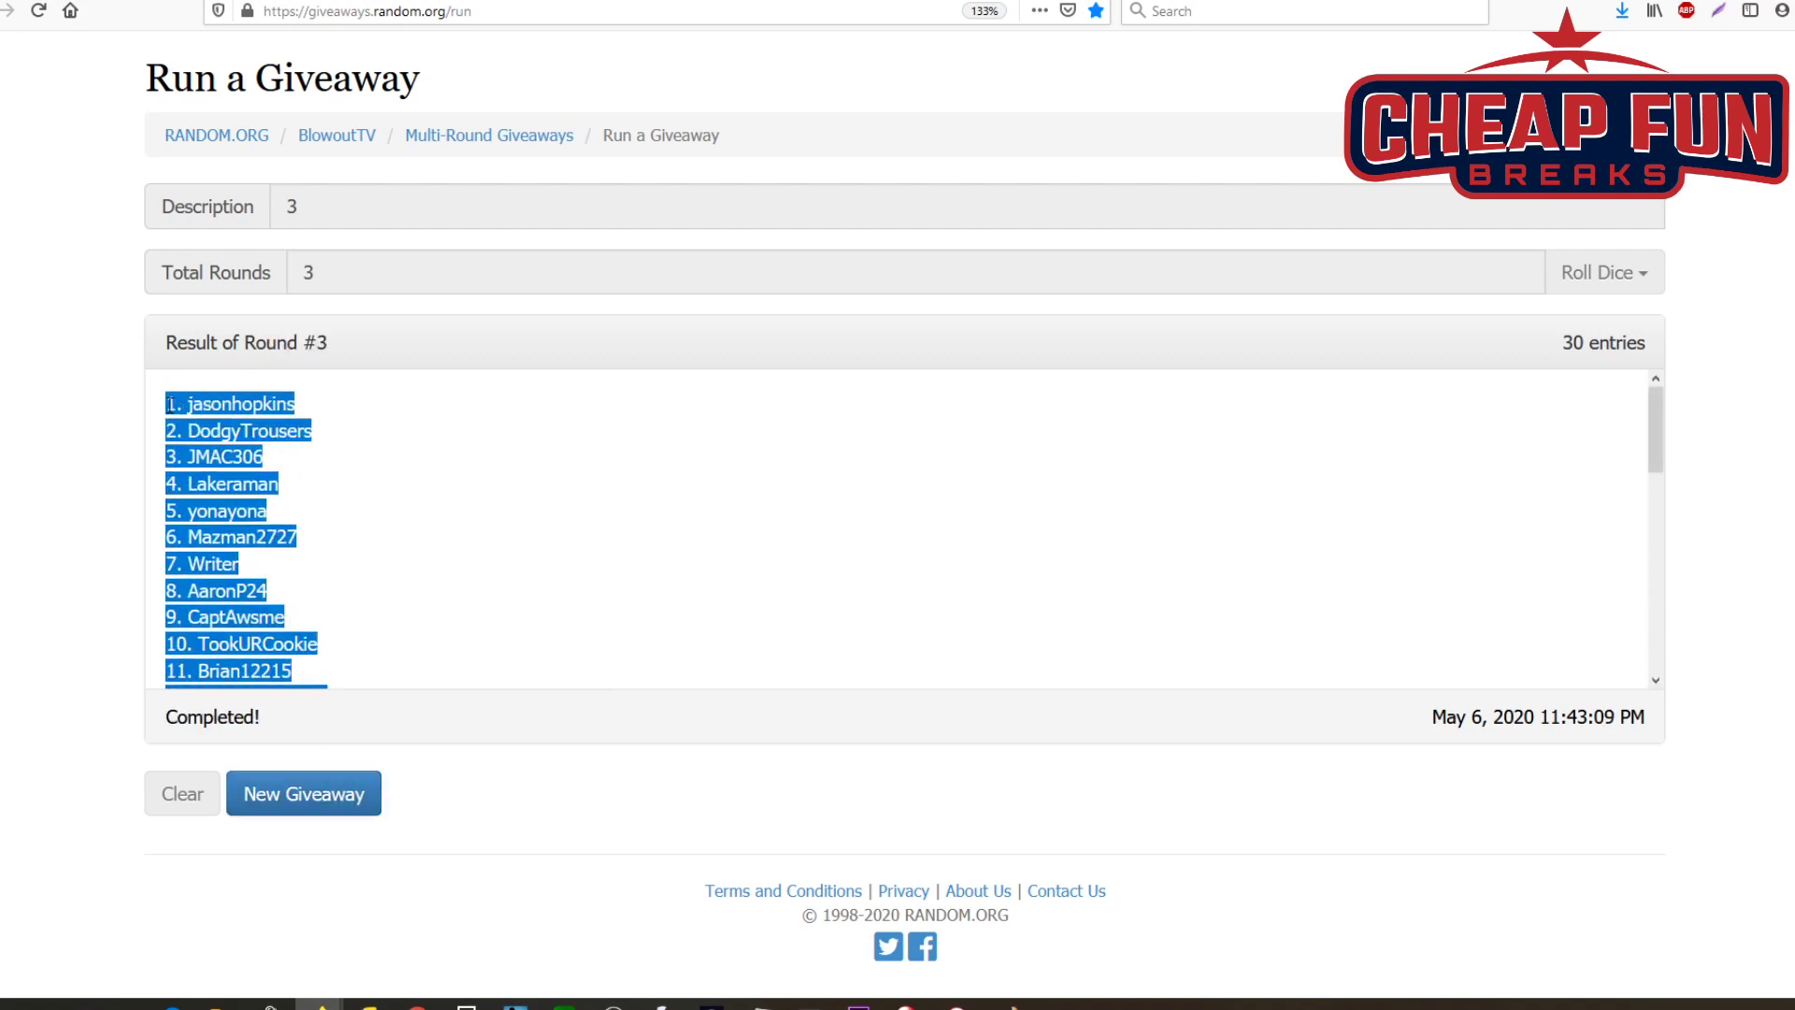
right_click(204, 405)
left_click(249, 422)
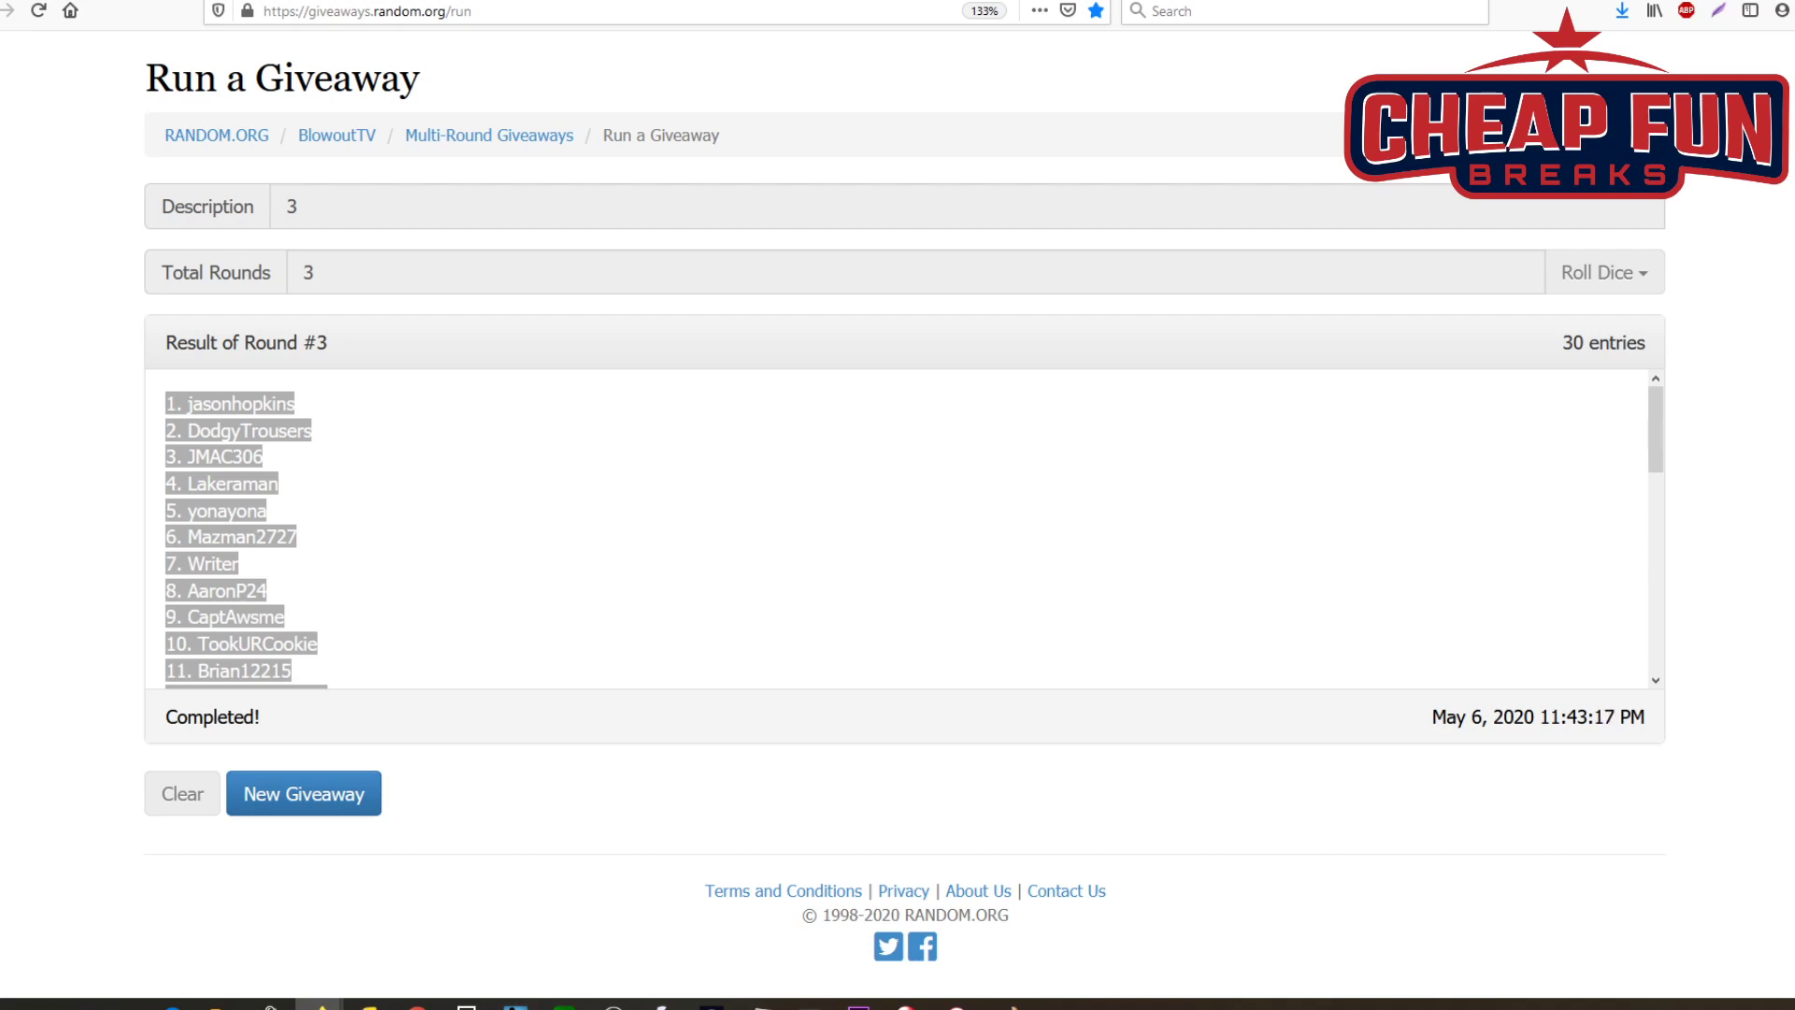
Step: Start a new giveaway described as "4" with 3 total rounds and paste the copied participant list as entries
left_click(364, 787)
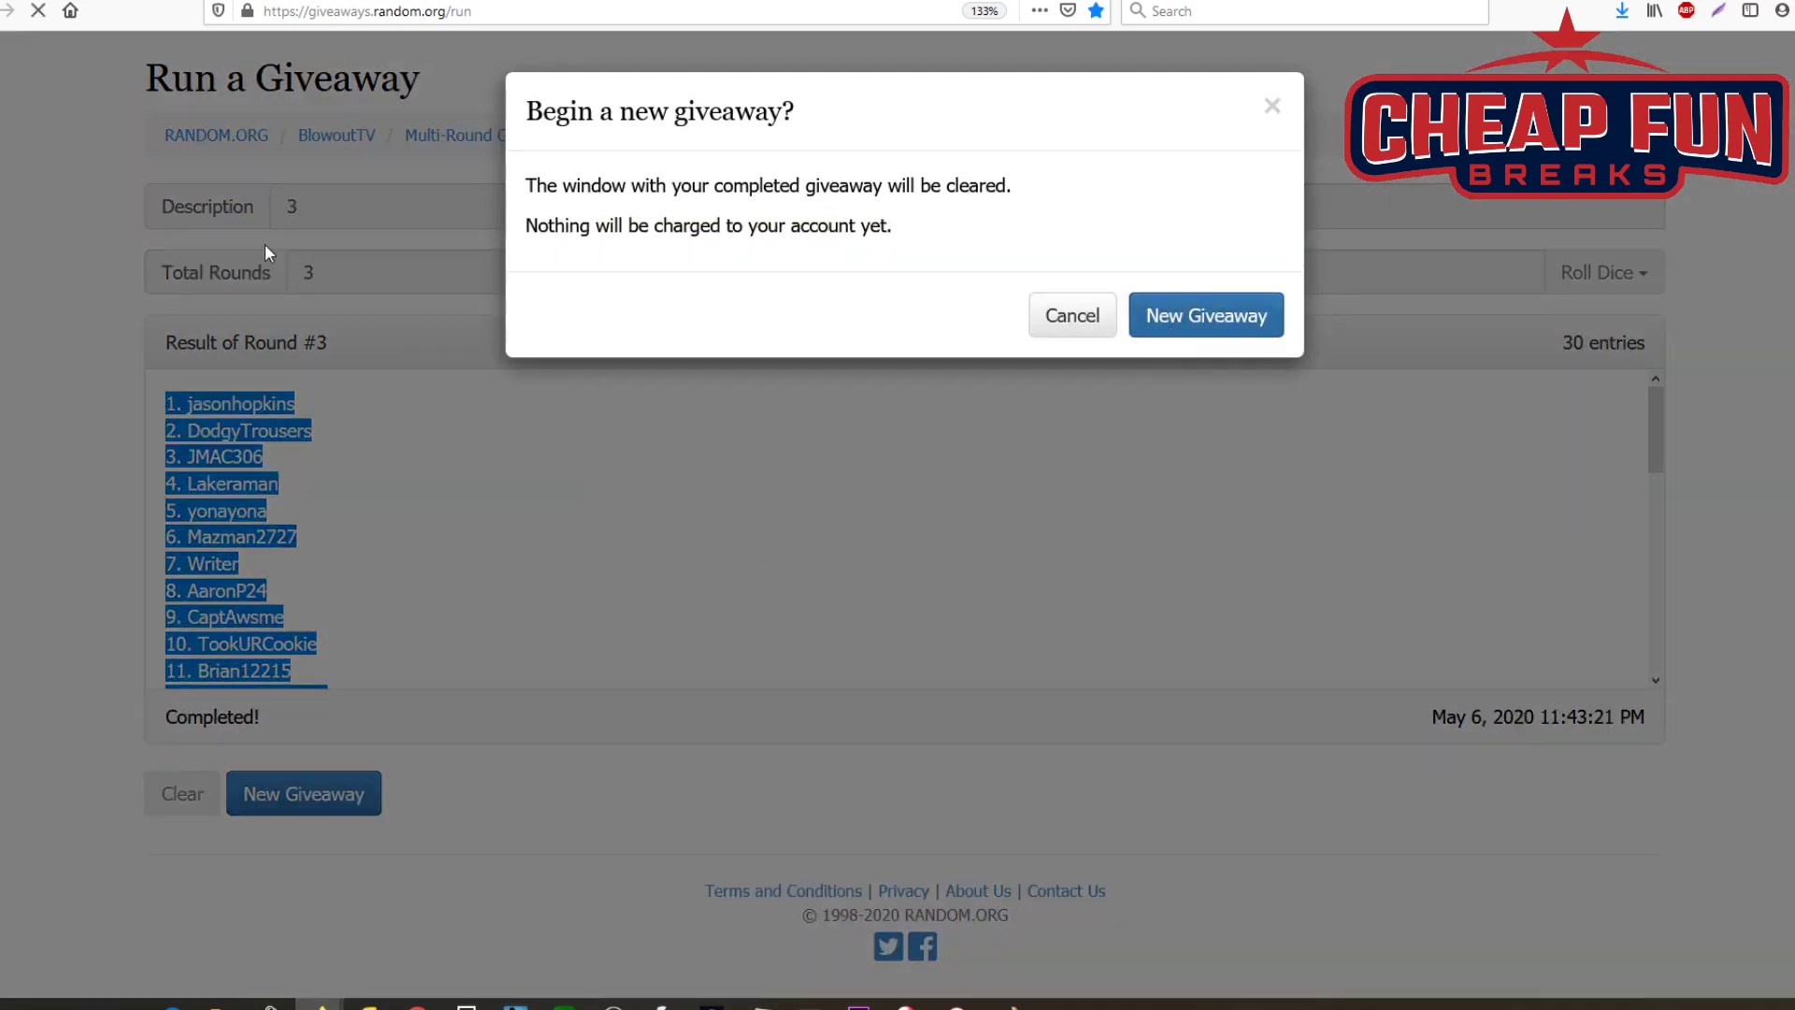
left_click(1206, 315)
left_click(355, 219)
type("4")
left_click(335, 273)
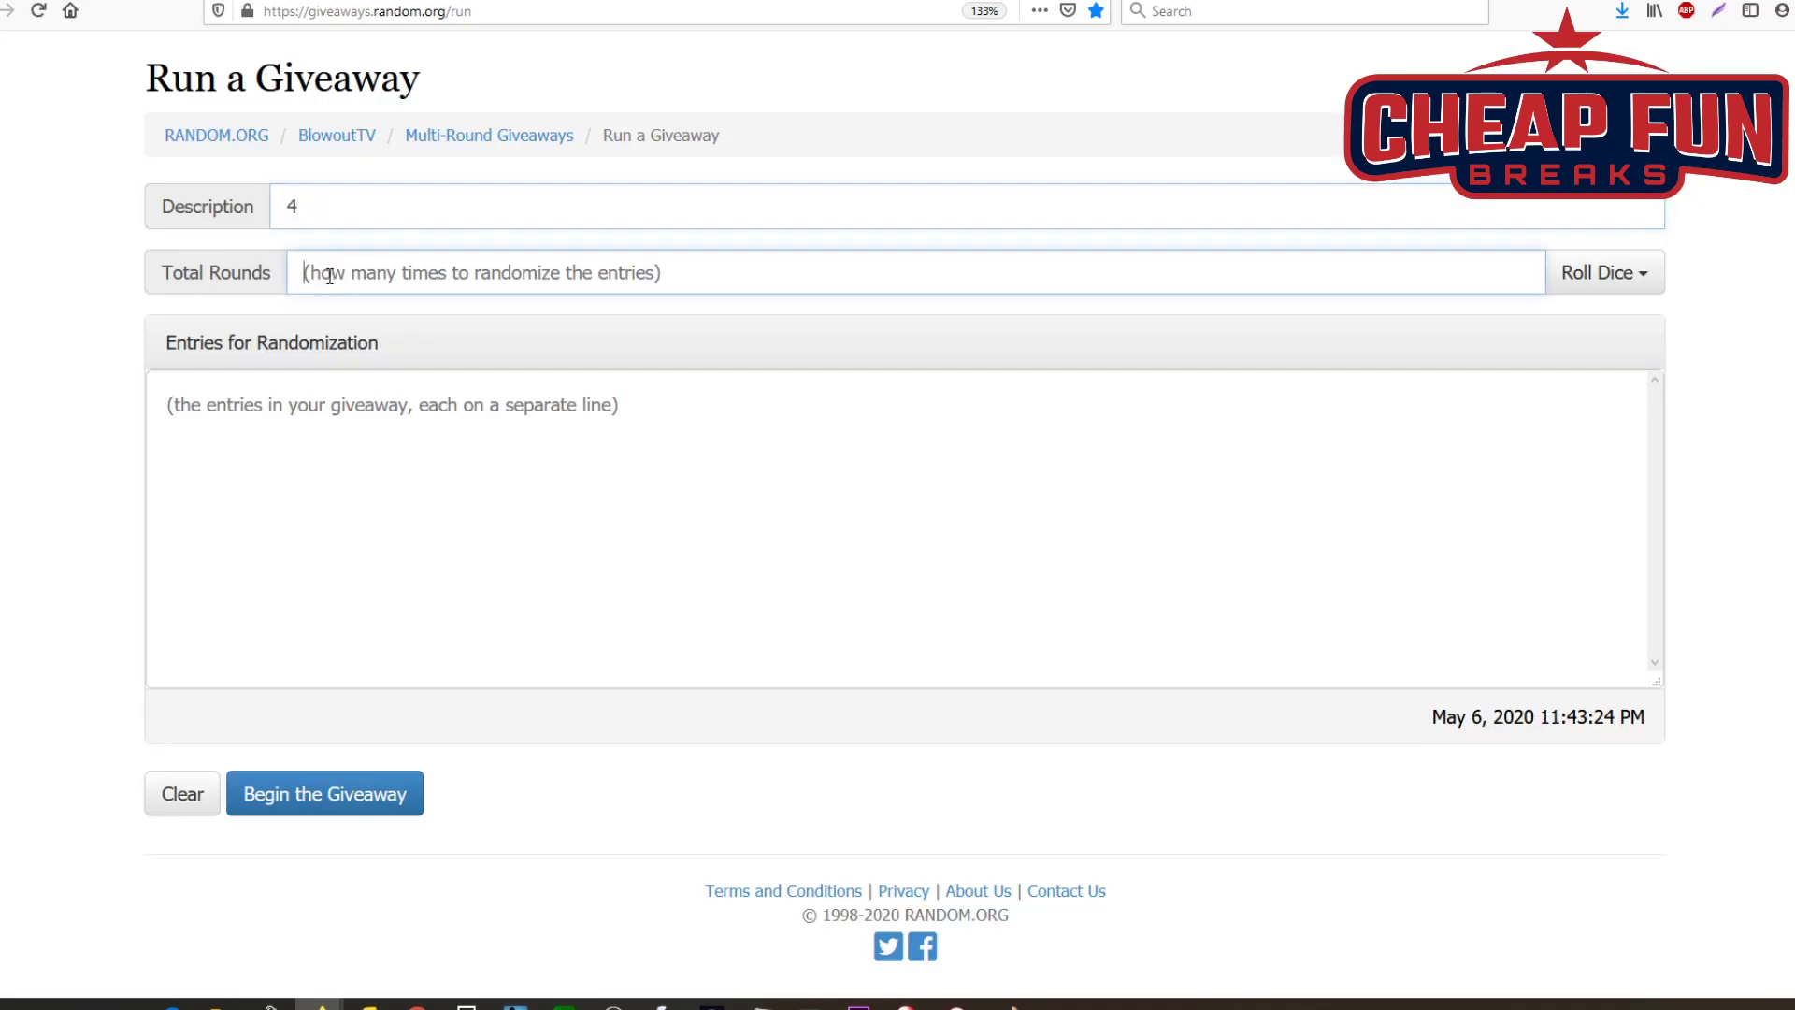
type("3")
right_click(295, 464)
left_click(343, 549)
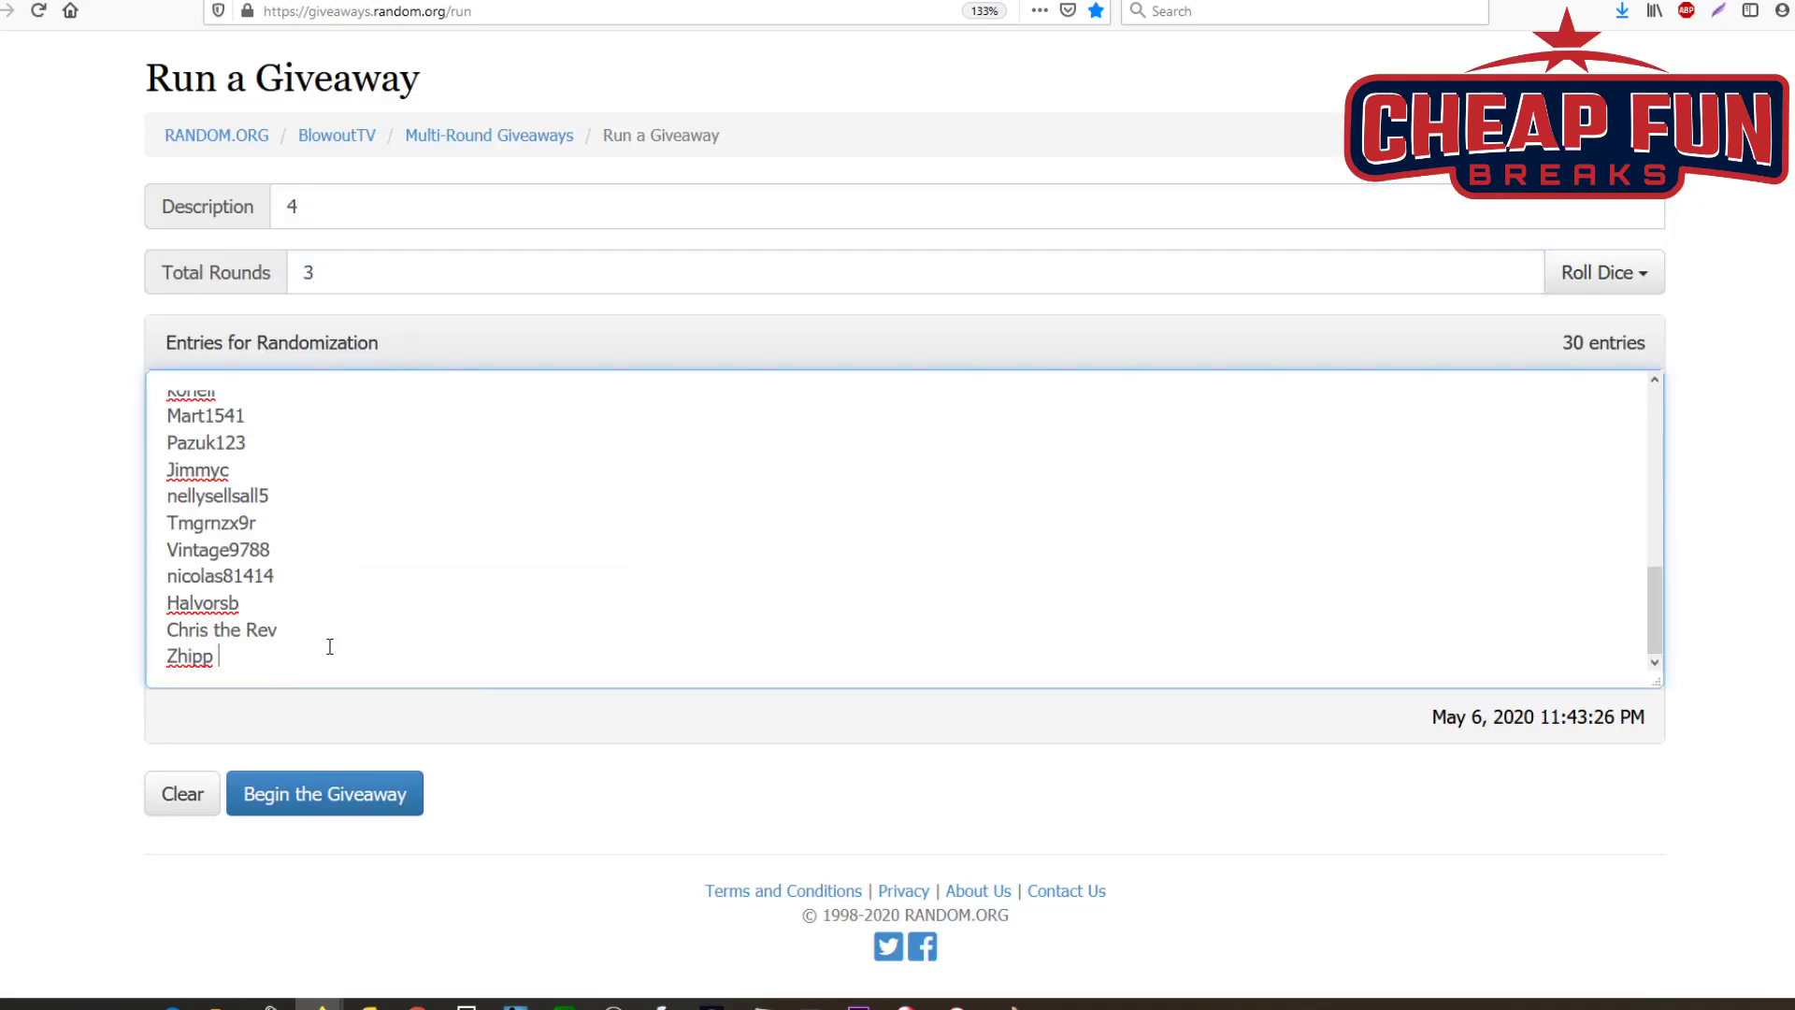
Step: Begin giveaway "4", confirm it, and randomize the participants through all three rounds
left_click(304, 793)
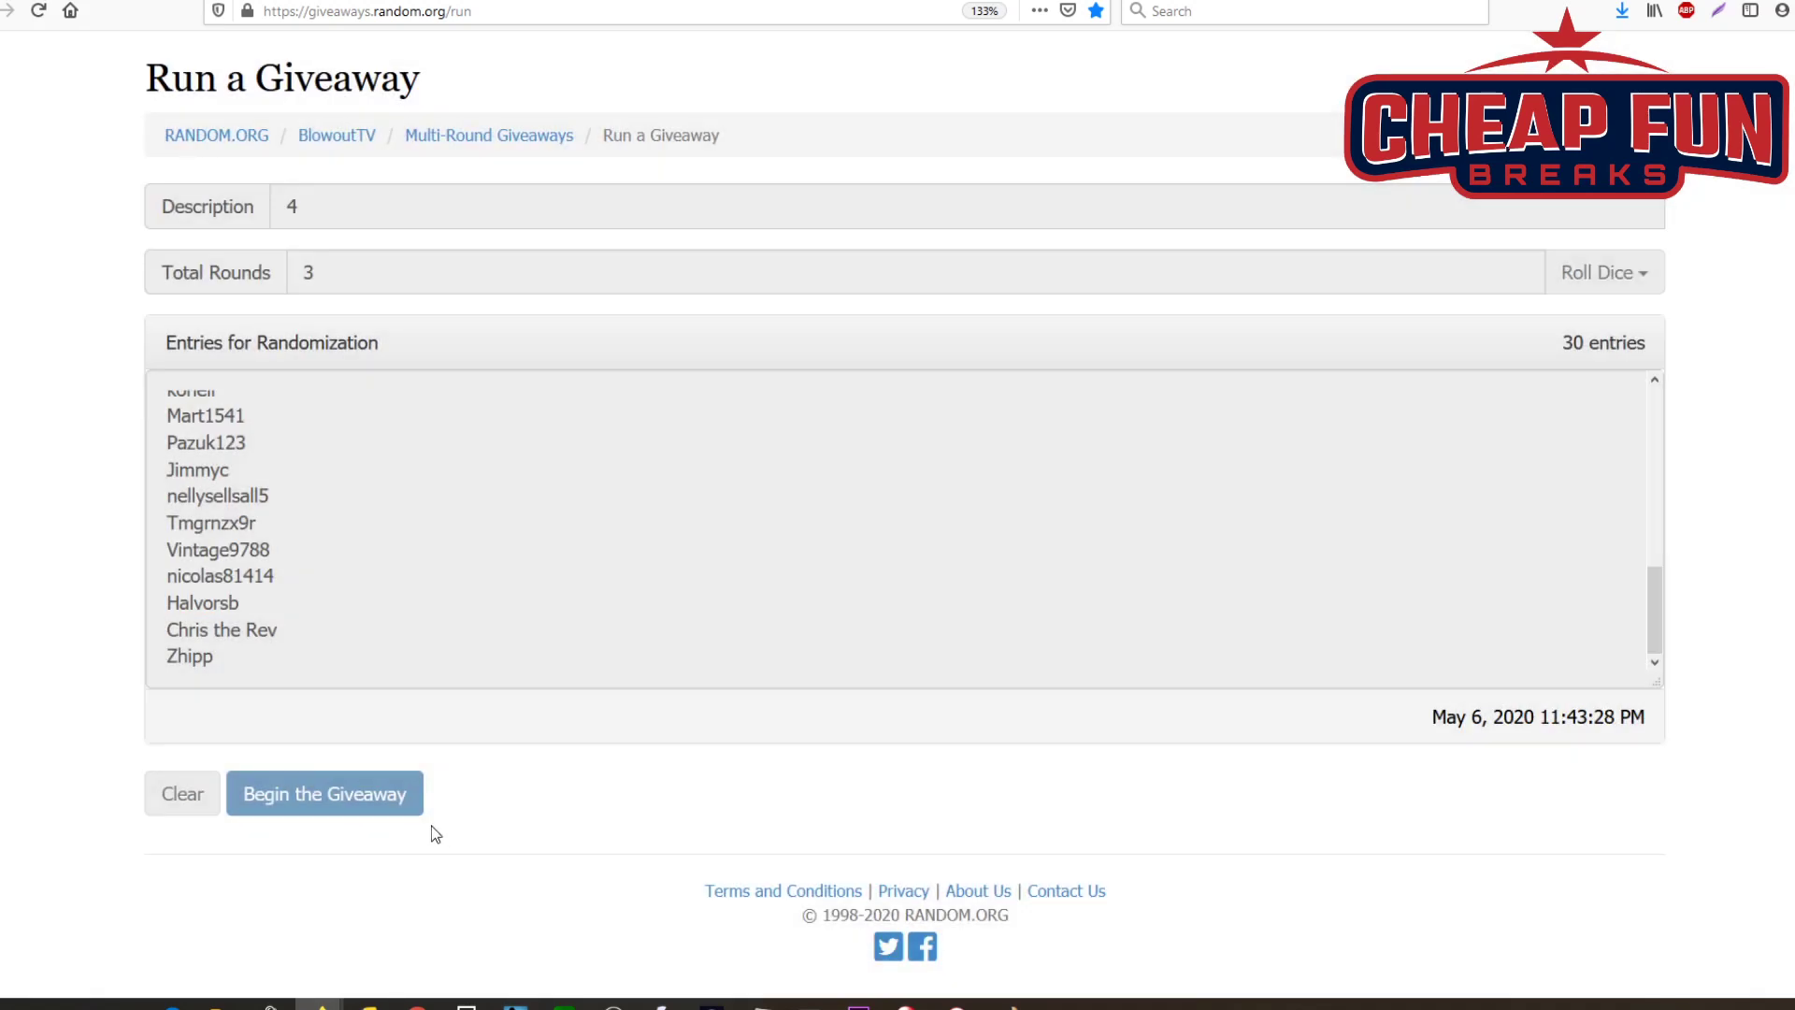
left_click(304, 796)
left_click(294, 794)
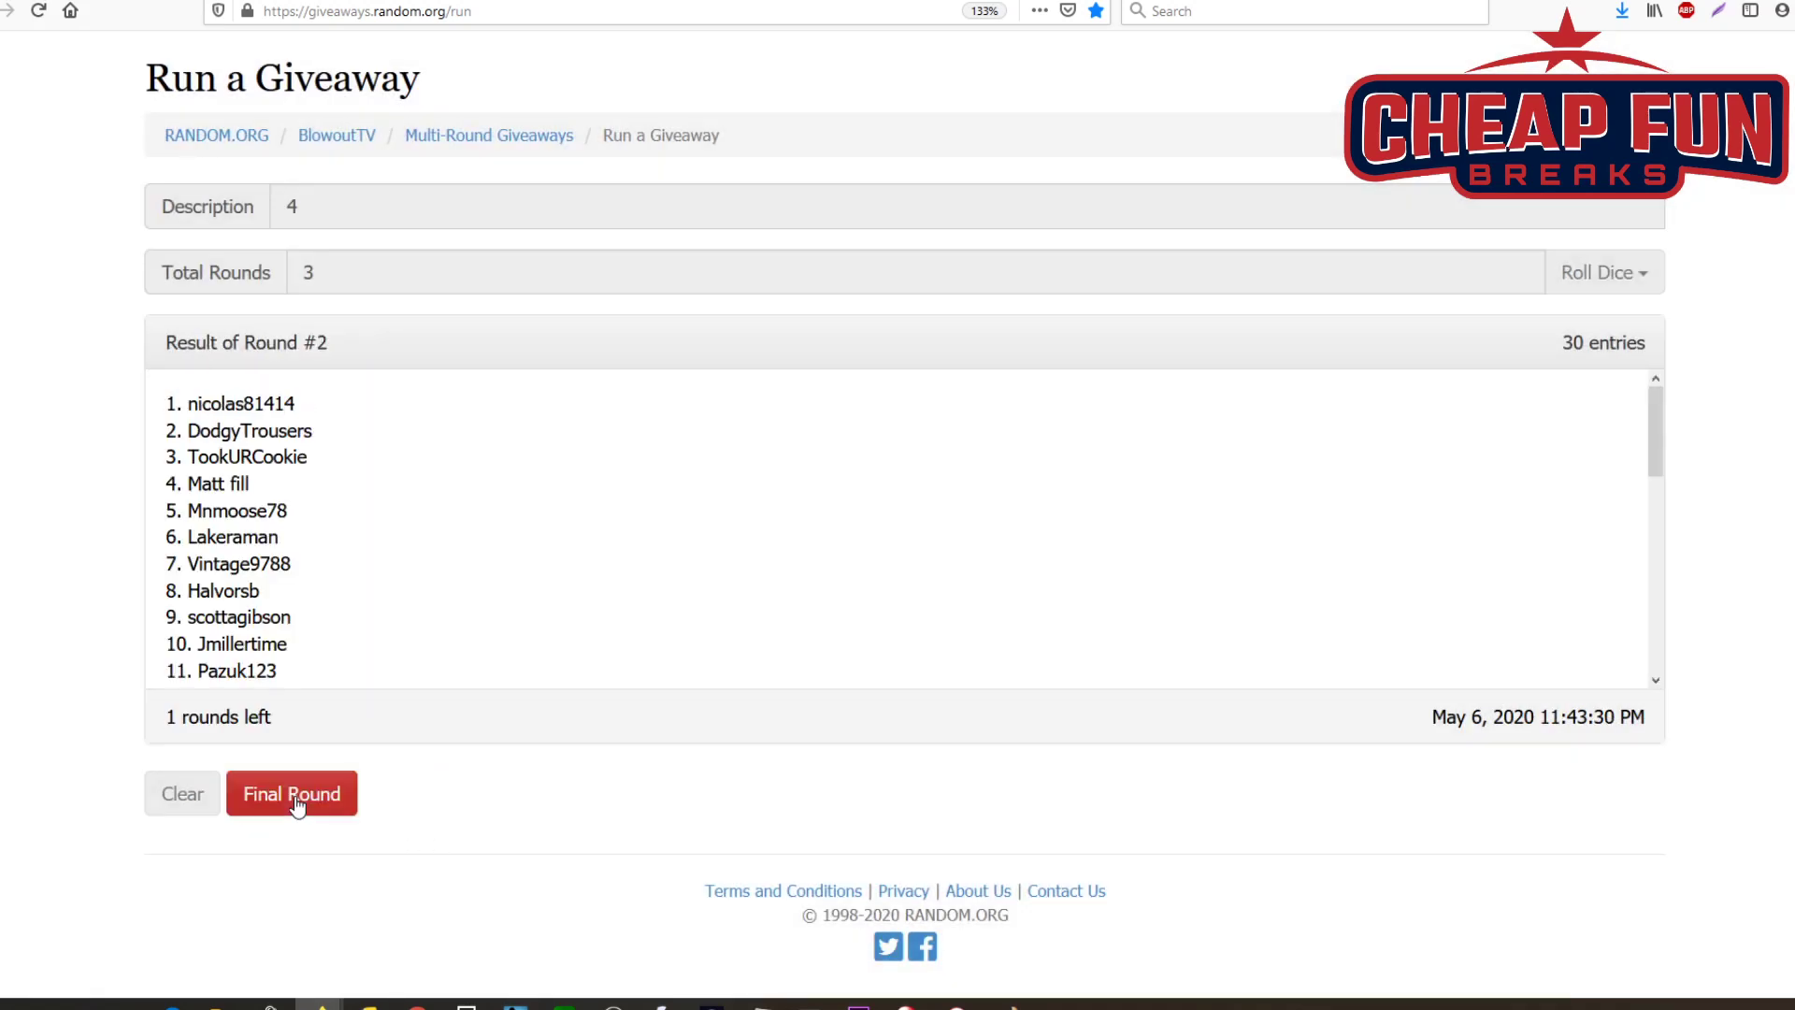
left_click(294, 794)
Step: Copy the complete final-round results of giveaway "4", including the timestamp and verification code lines
scroll(353, 580, "down", 3)
scroll(353, 580, "down", 2)
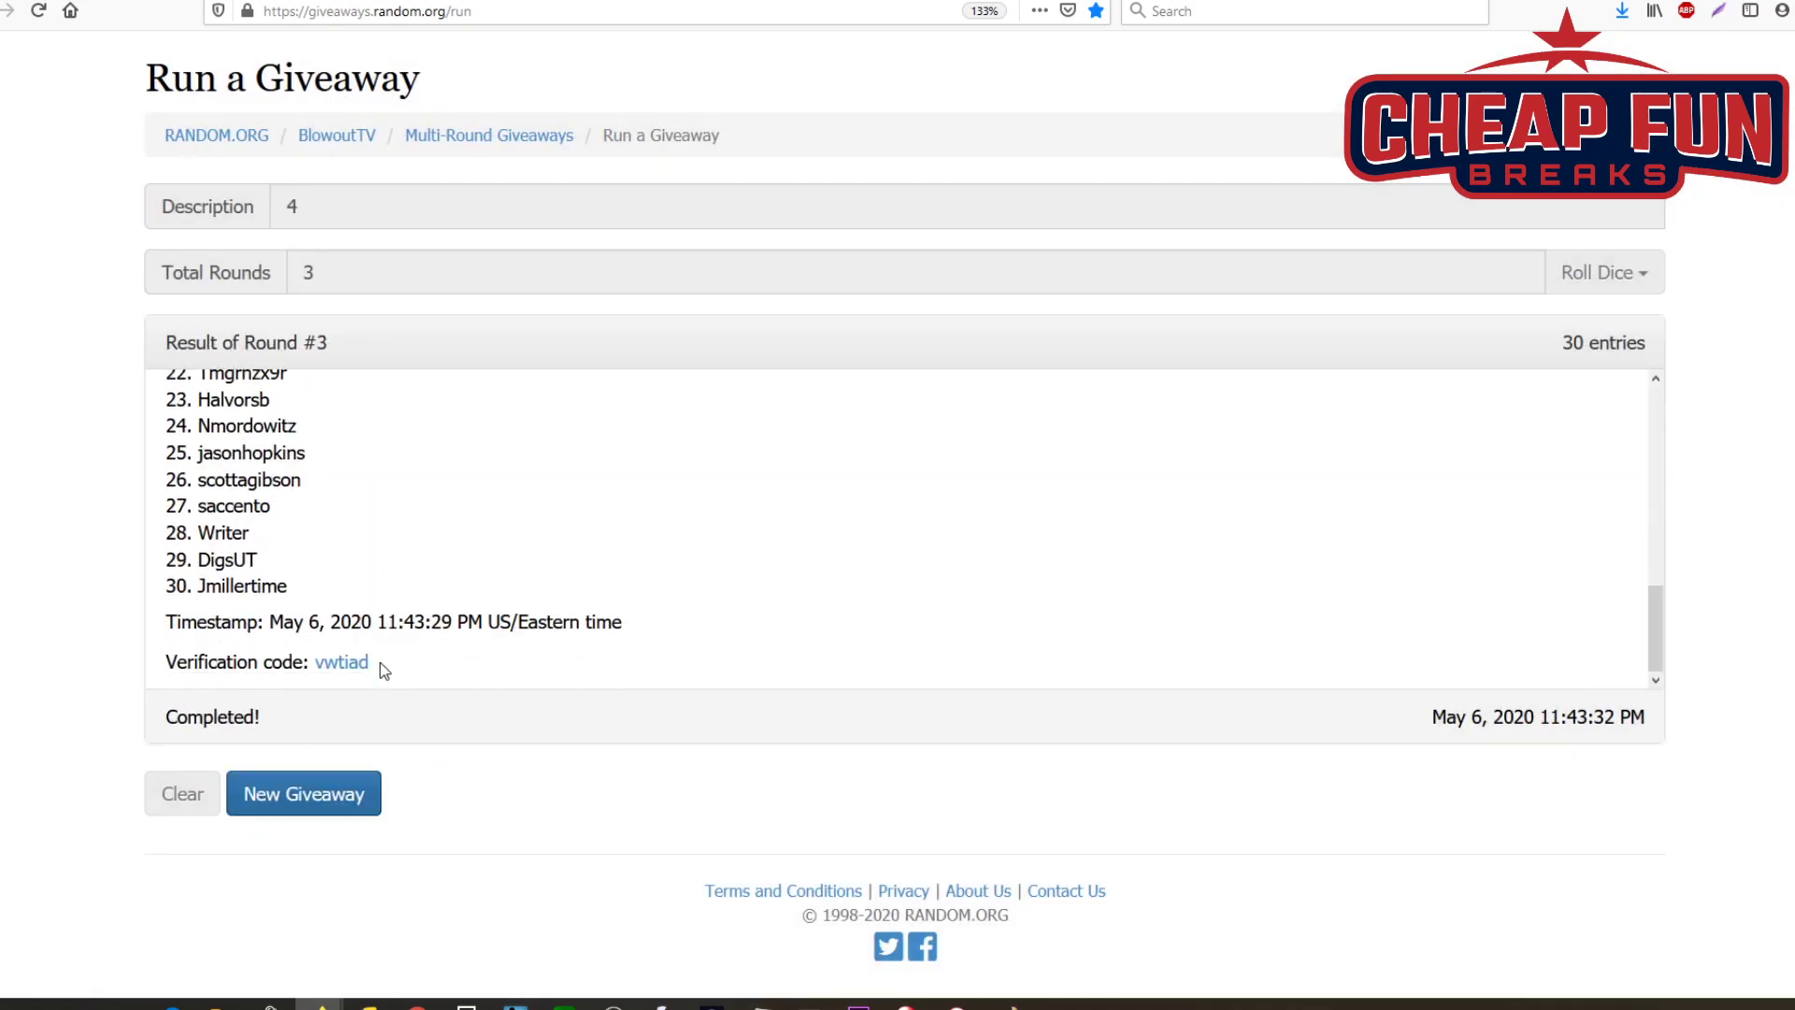
left_click_drag(387, 671, 169, 407)
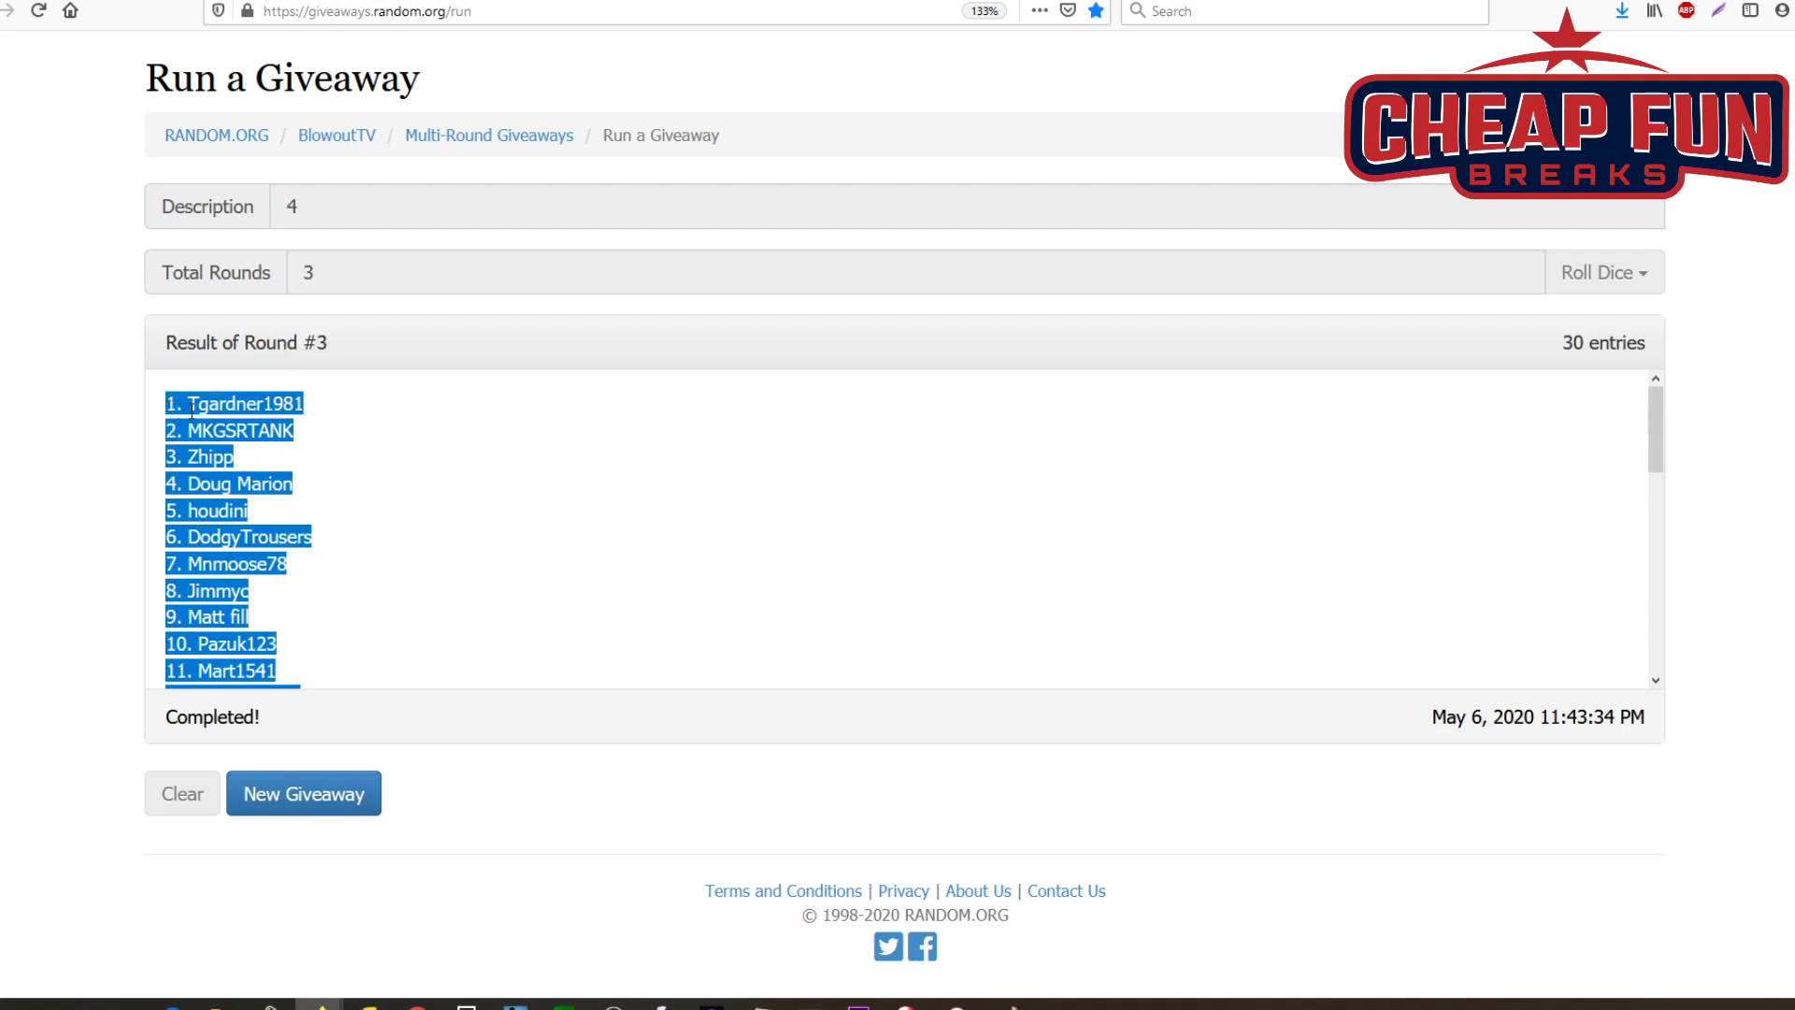
right_click(168, 406)
left_click(201, 421)
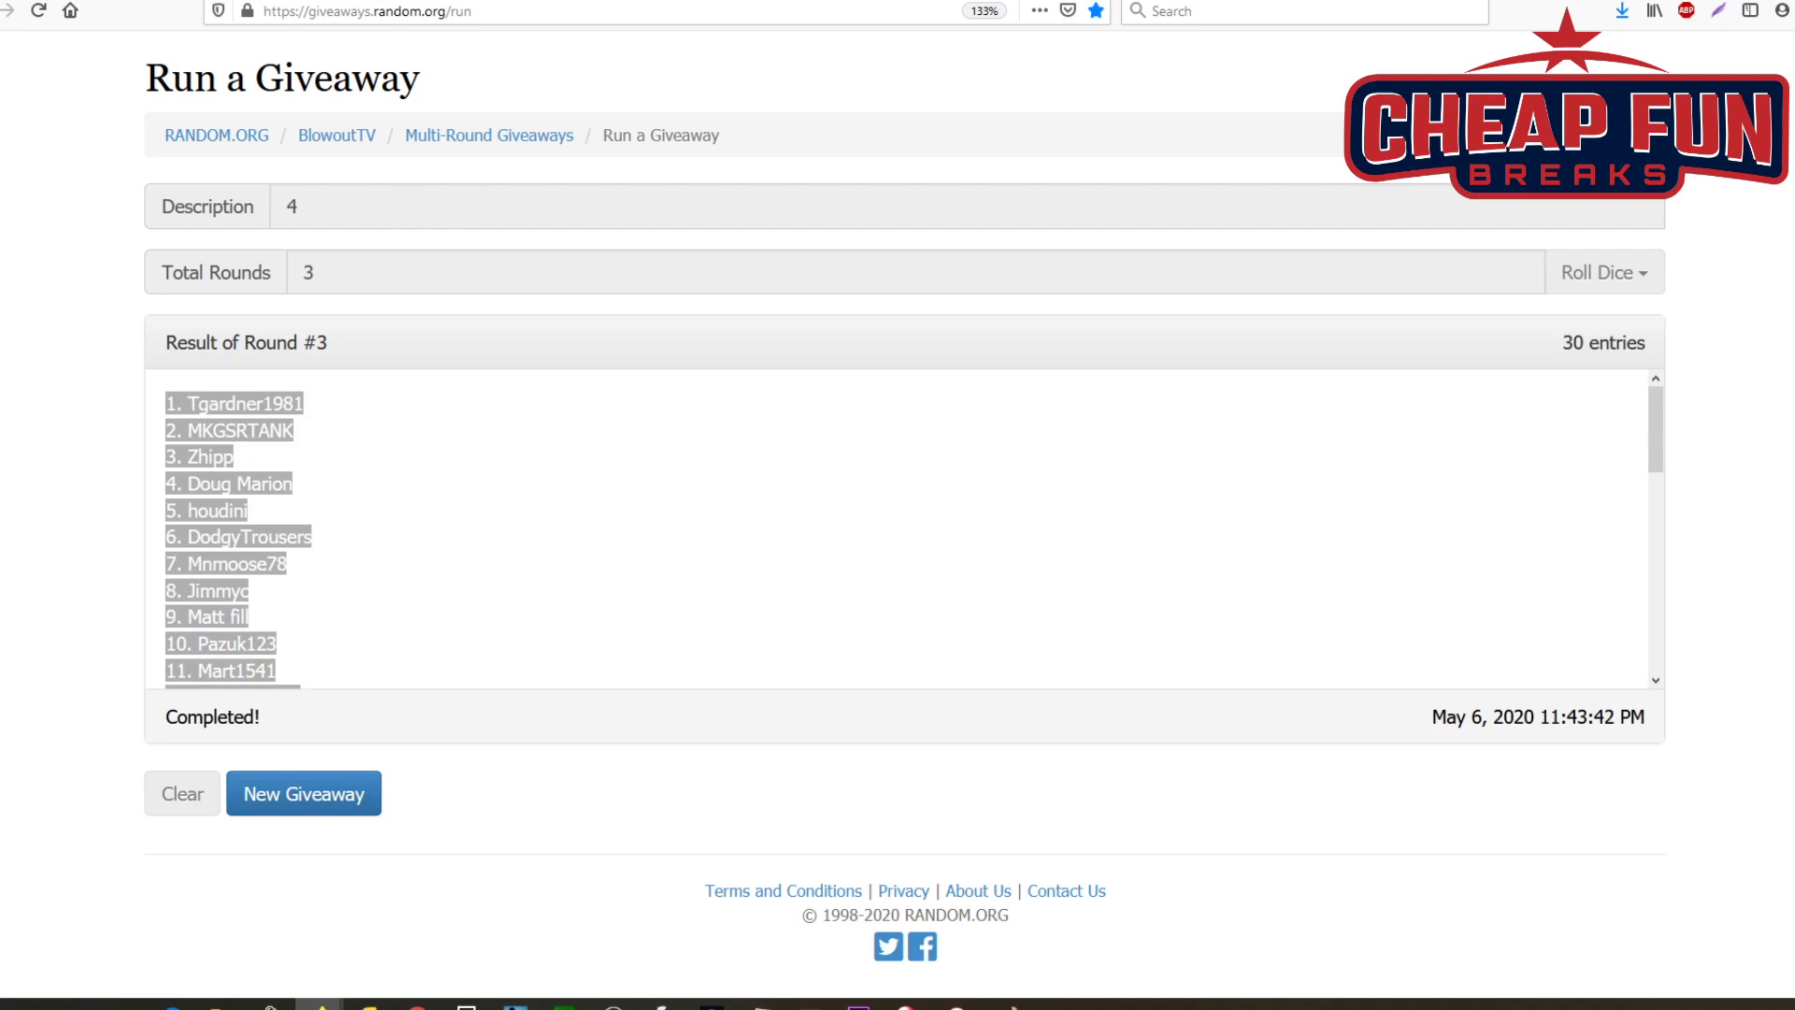
Step: Start a new giveaway described as "Teams" with 3 total rounds and paste the copied baseball team list as entries
left_click(285, 795)
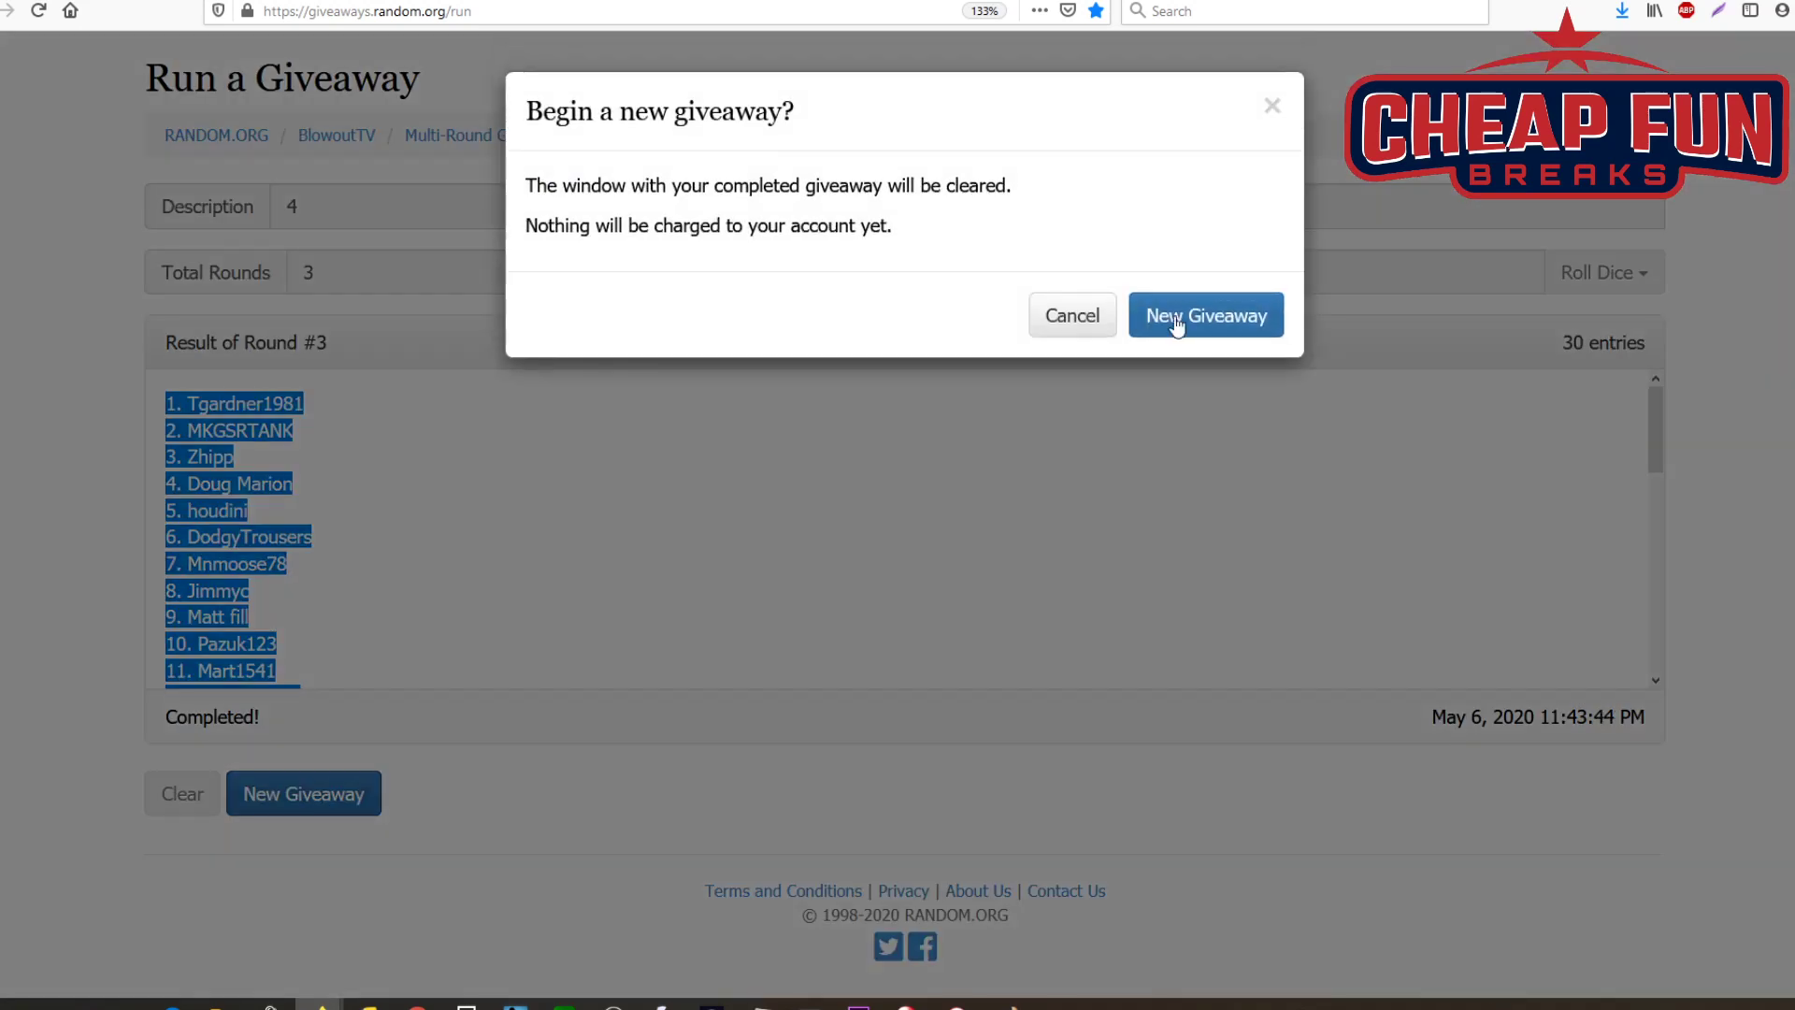
left_click(1180, 322)
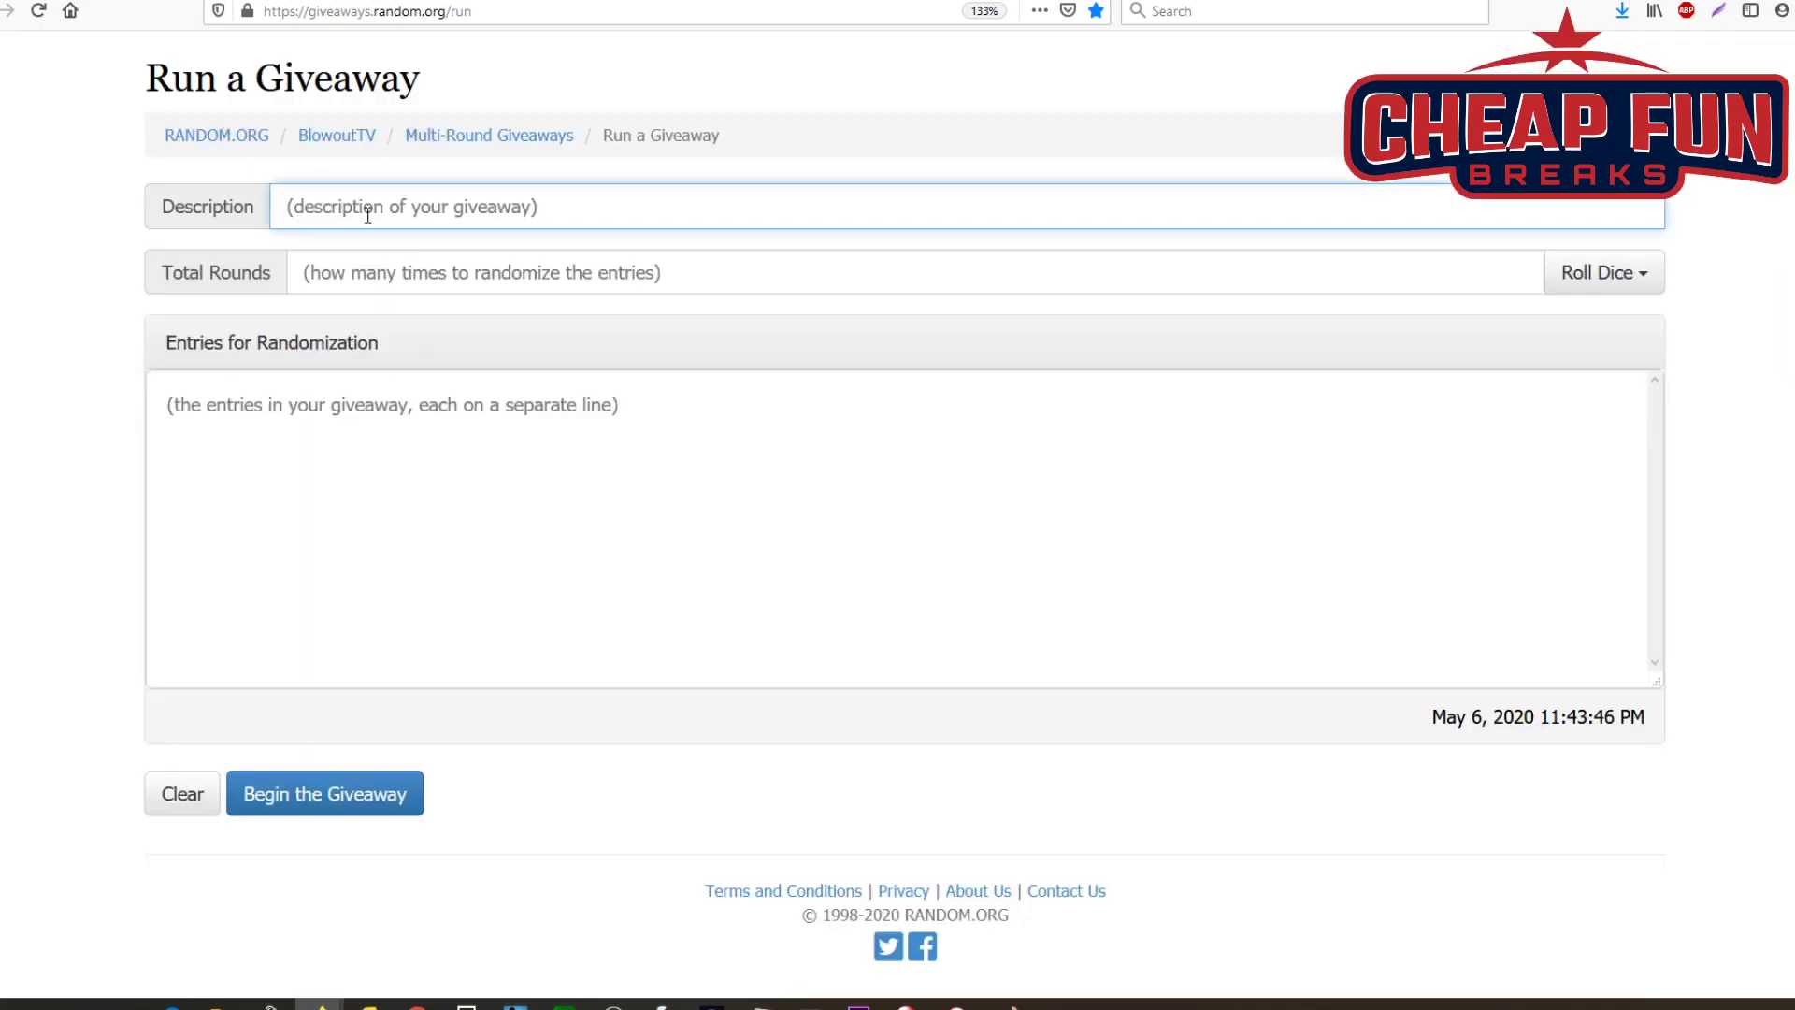
type("Teams")
left_click(321, 273)
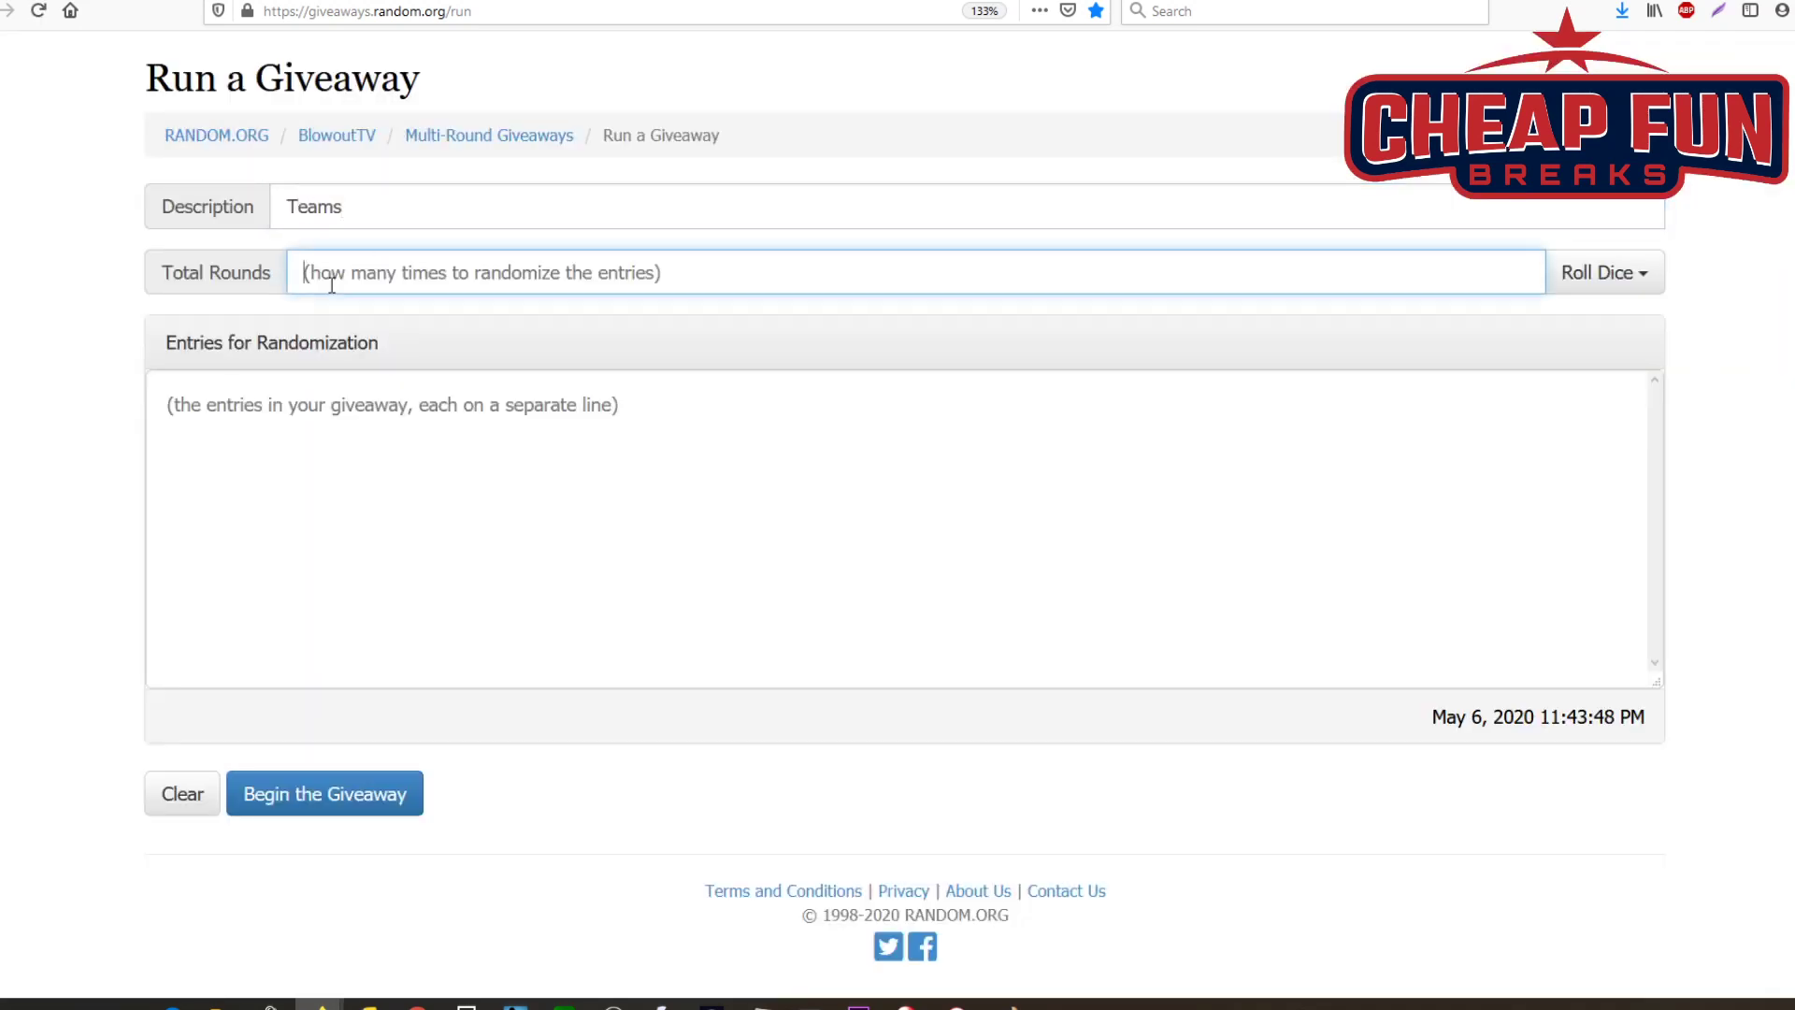
type("3")
right_click(272, 455)
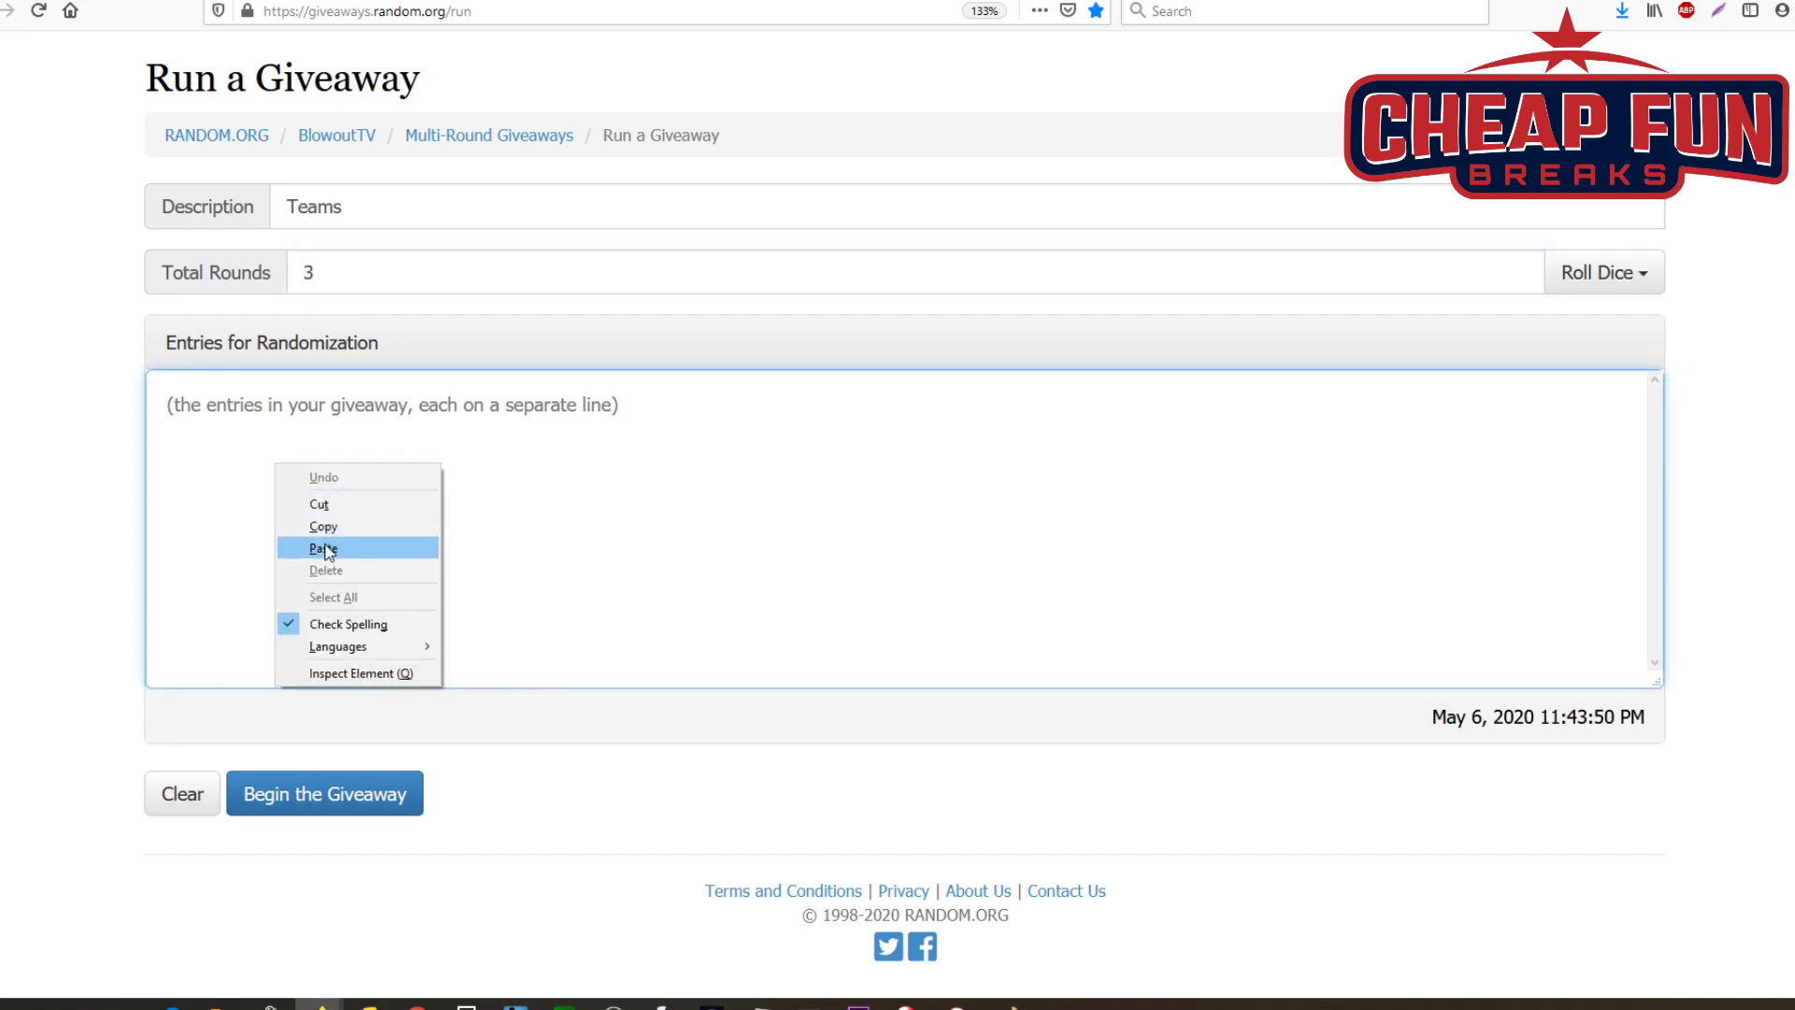
left_click(329, 547)
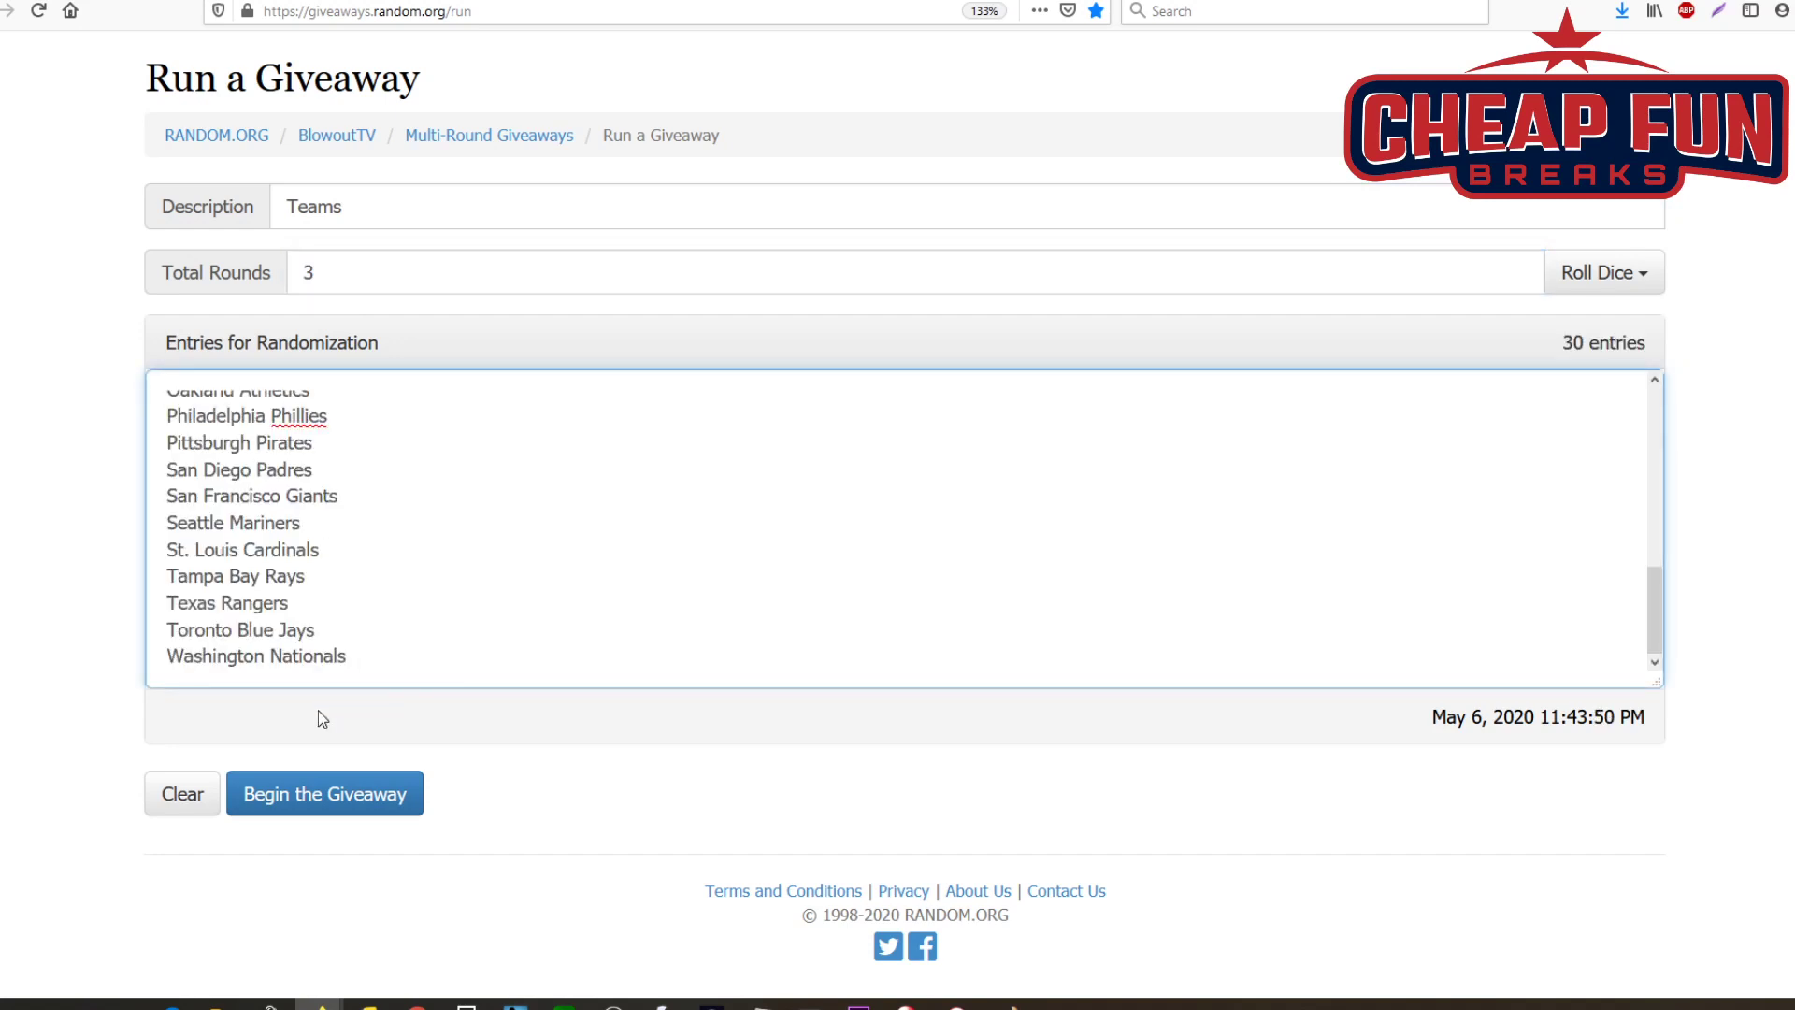
Step: Begin the "Teams" giveaway, confirm it, and randomize the teams through all three rounds
left_click(308, 811)
left_click(1028, 394)
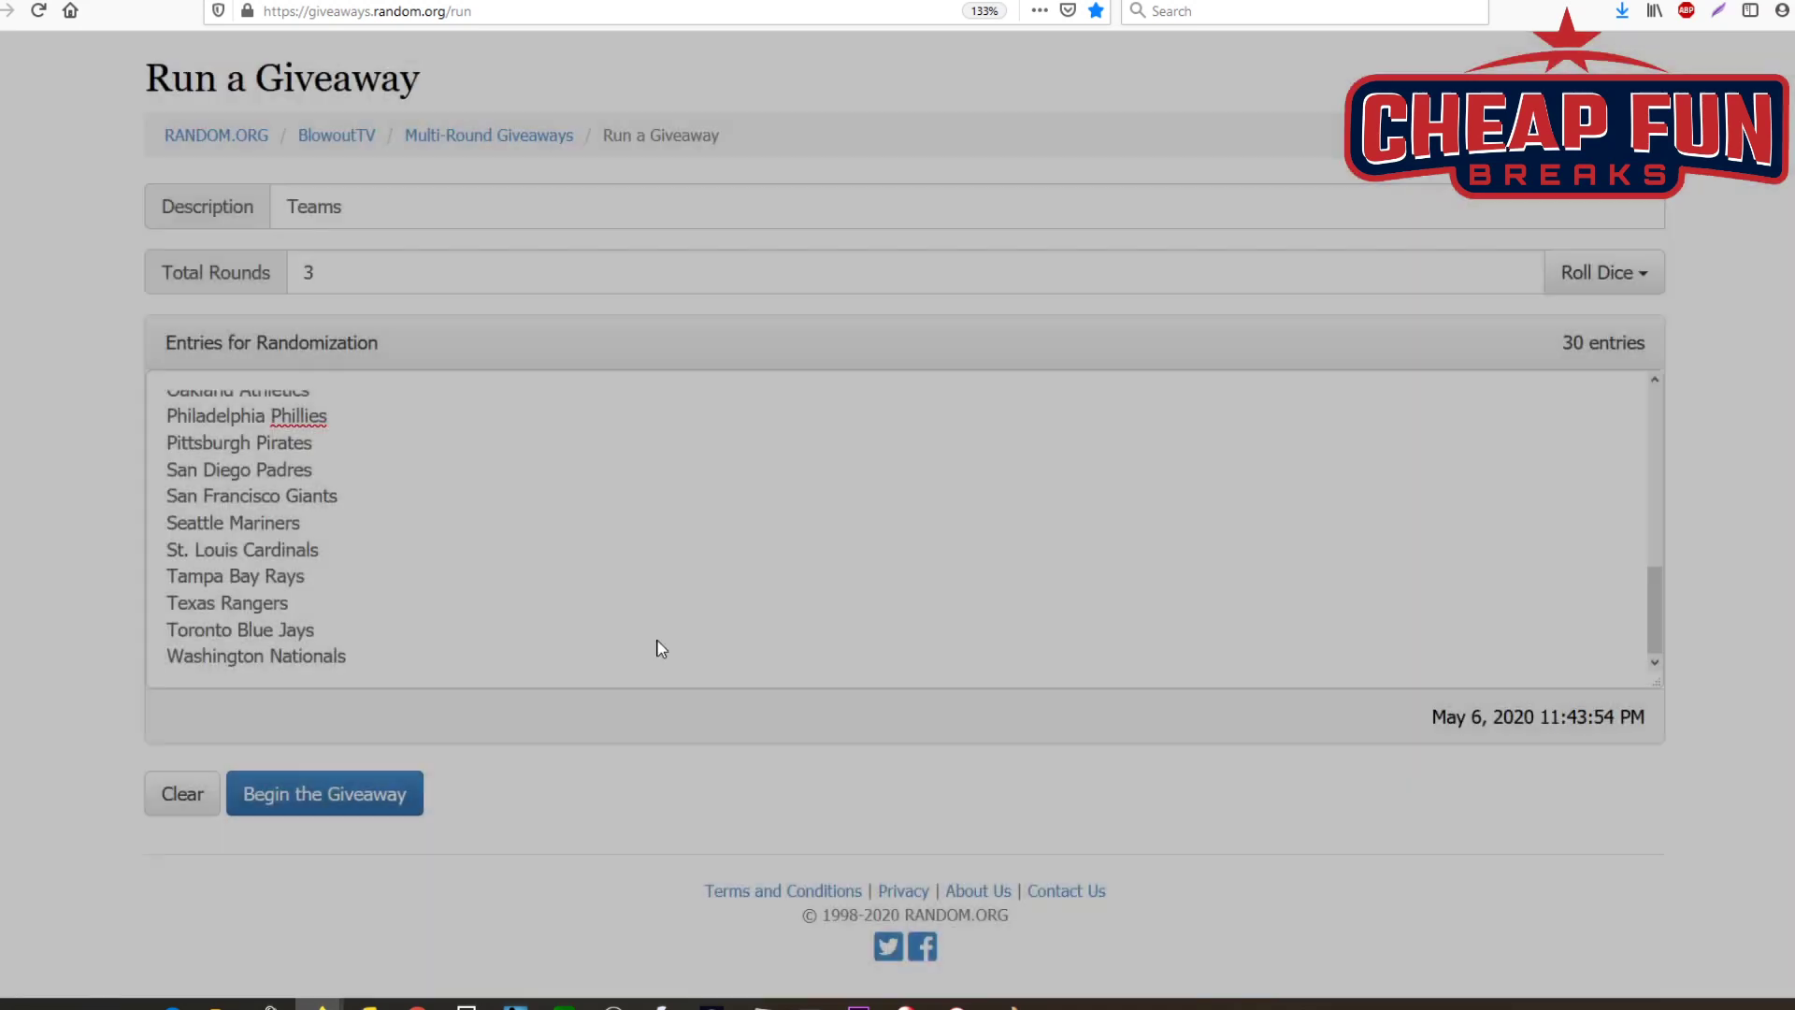
left_click(333, 788)
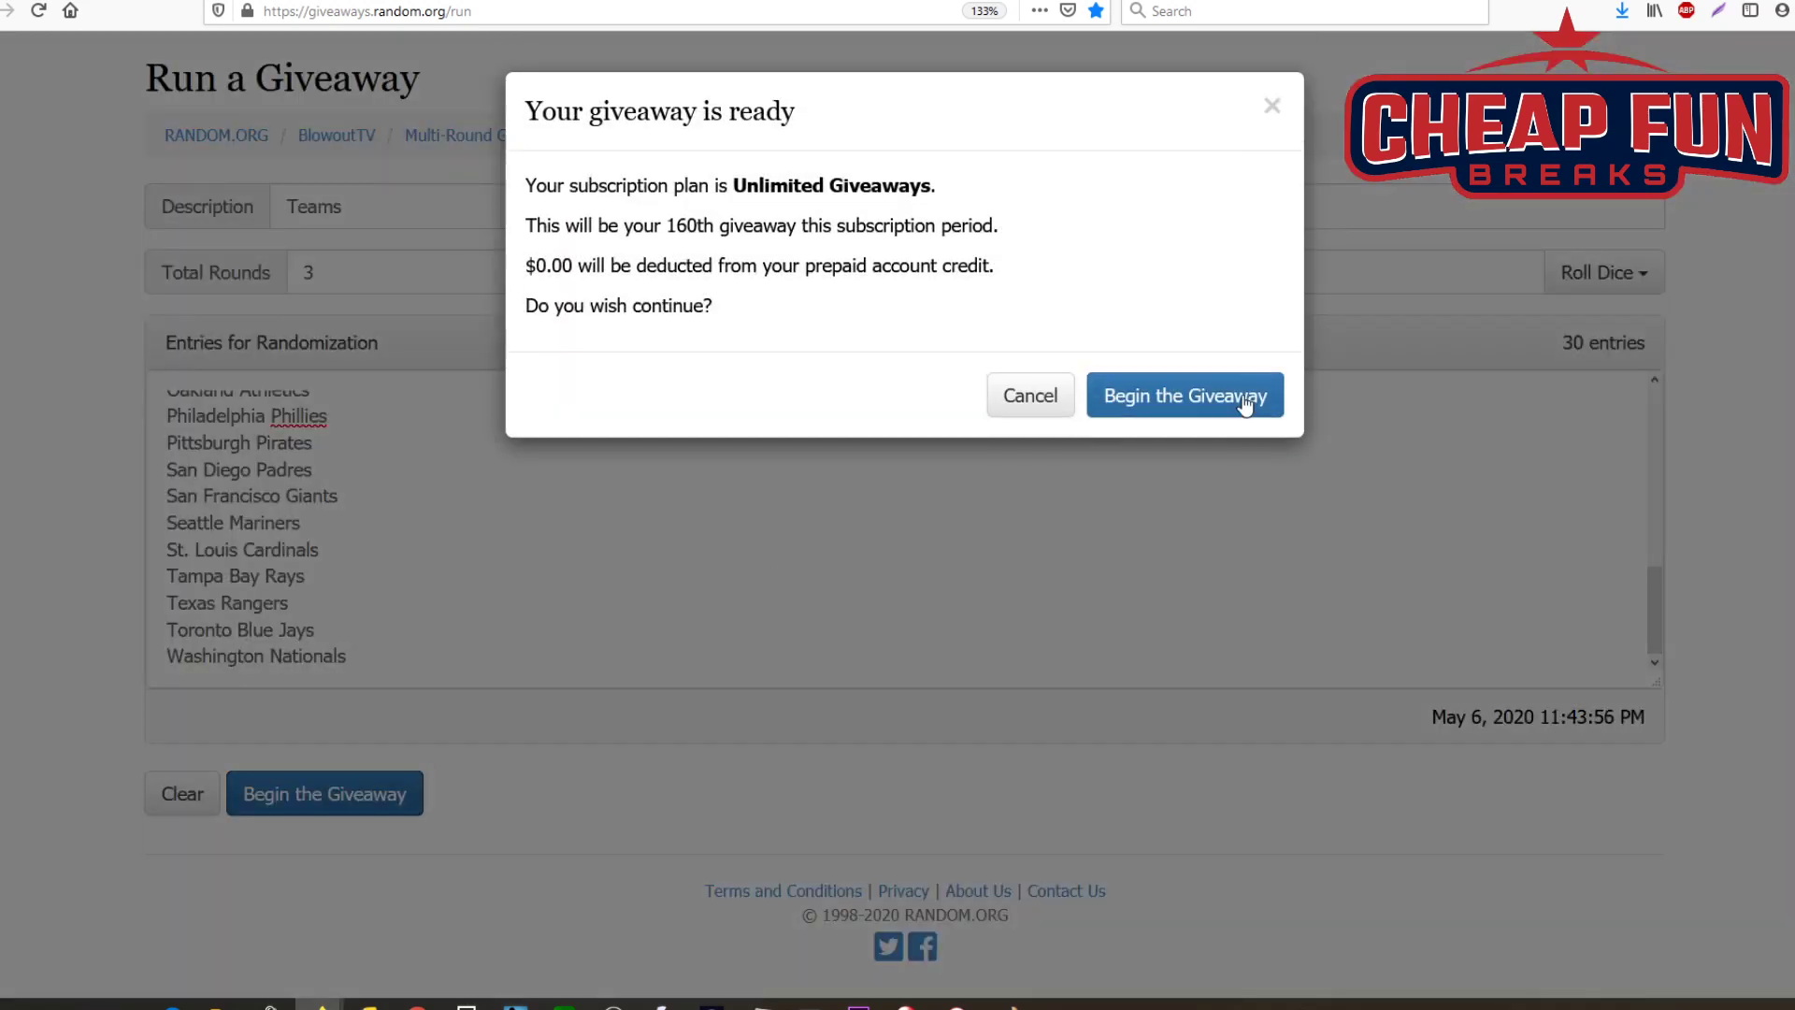
left_click(1244, 402)
left_click(267, 794)
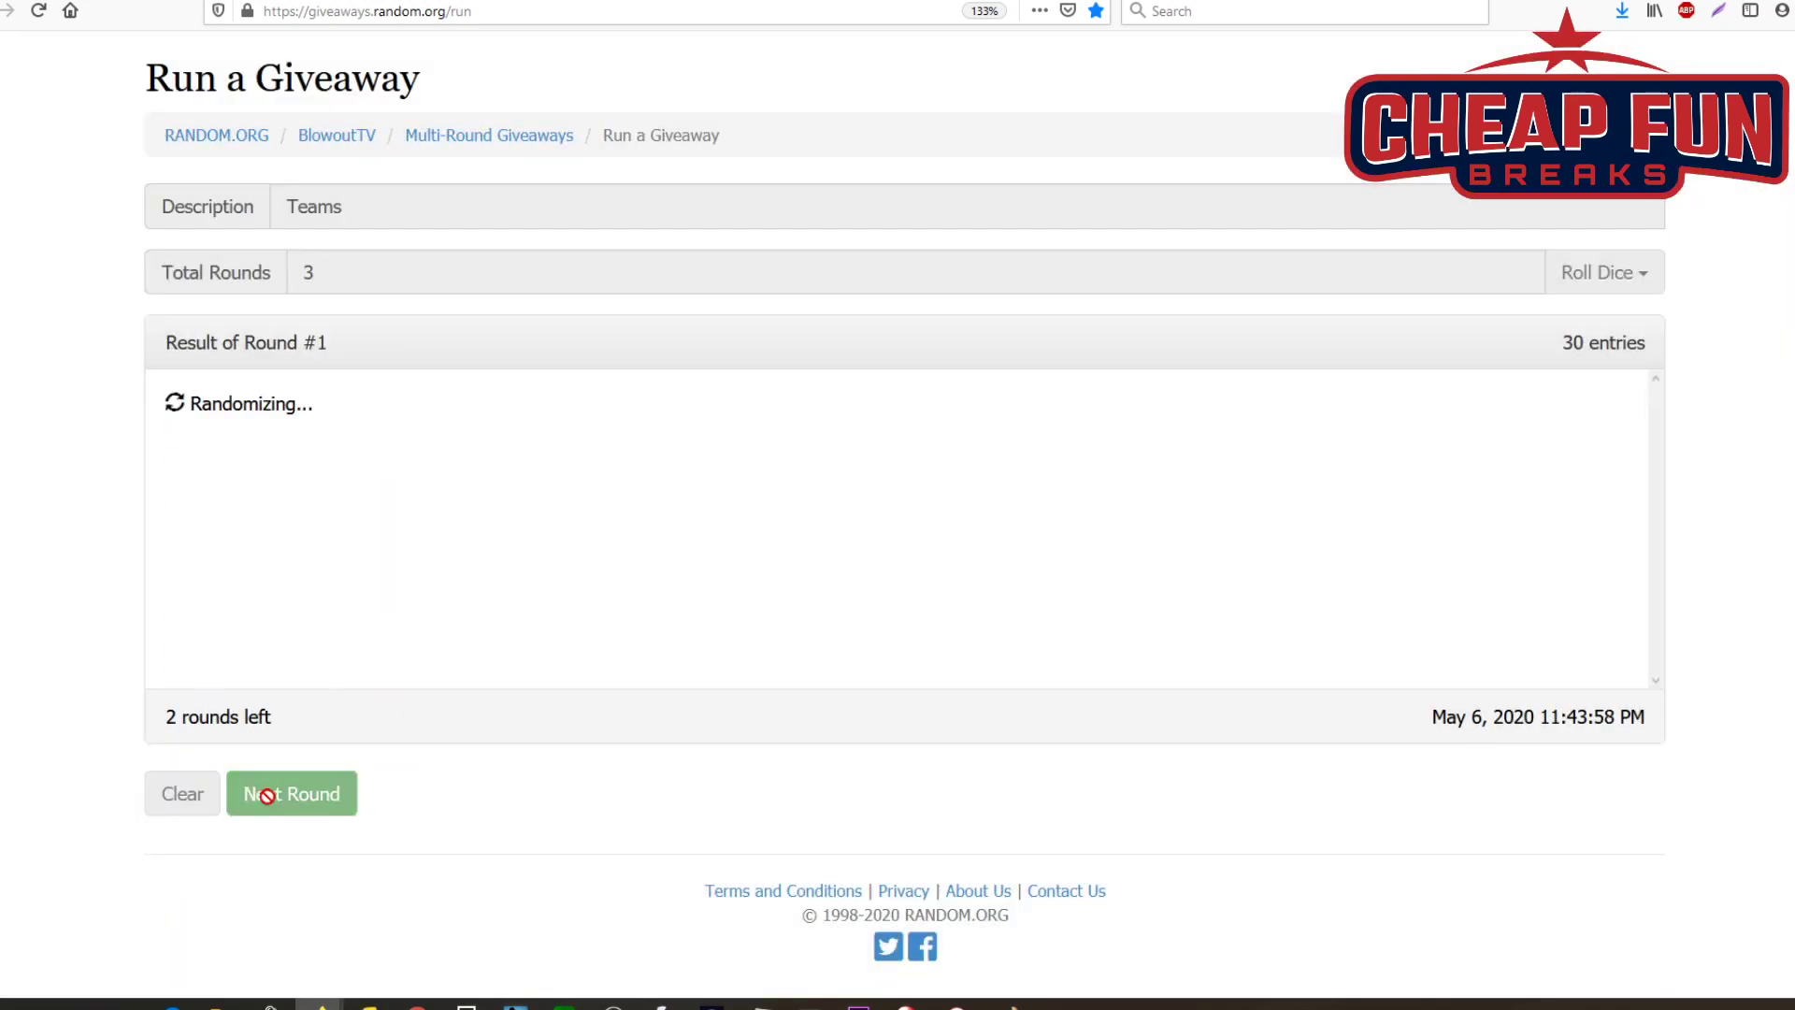
left_click(266, 794)
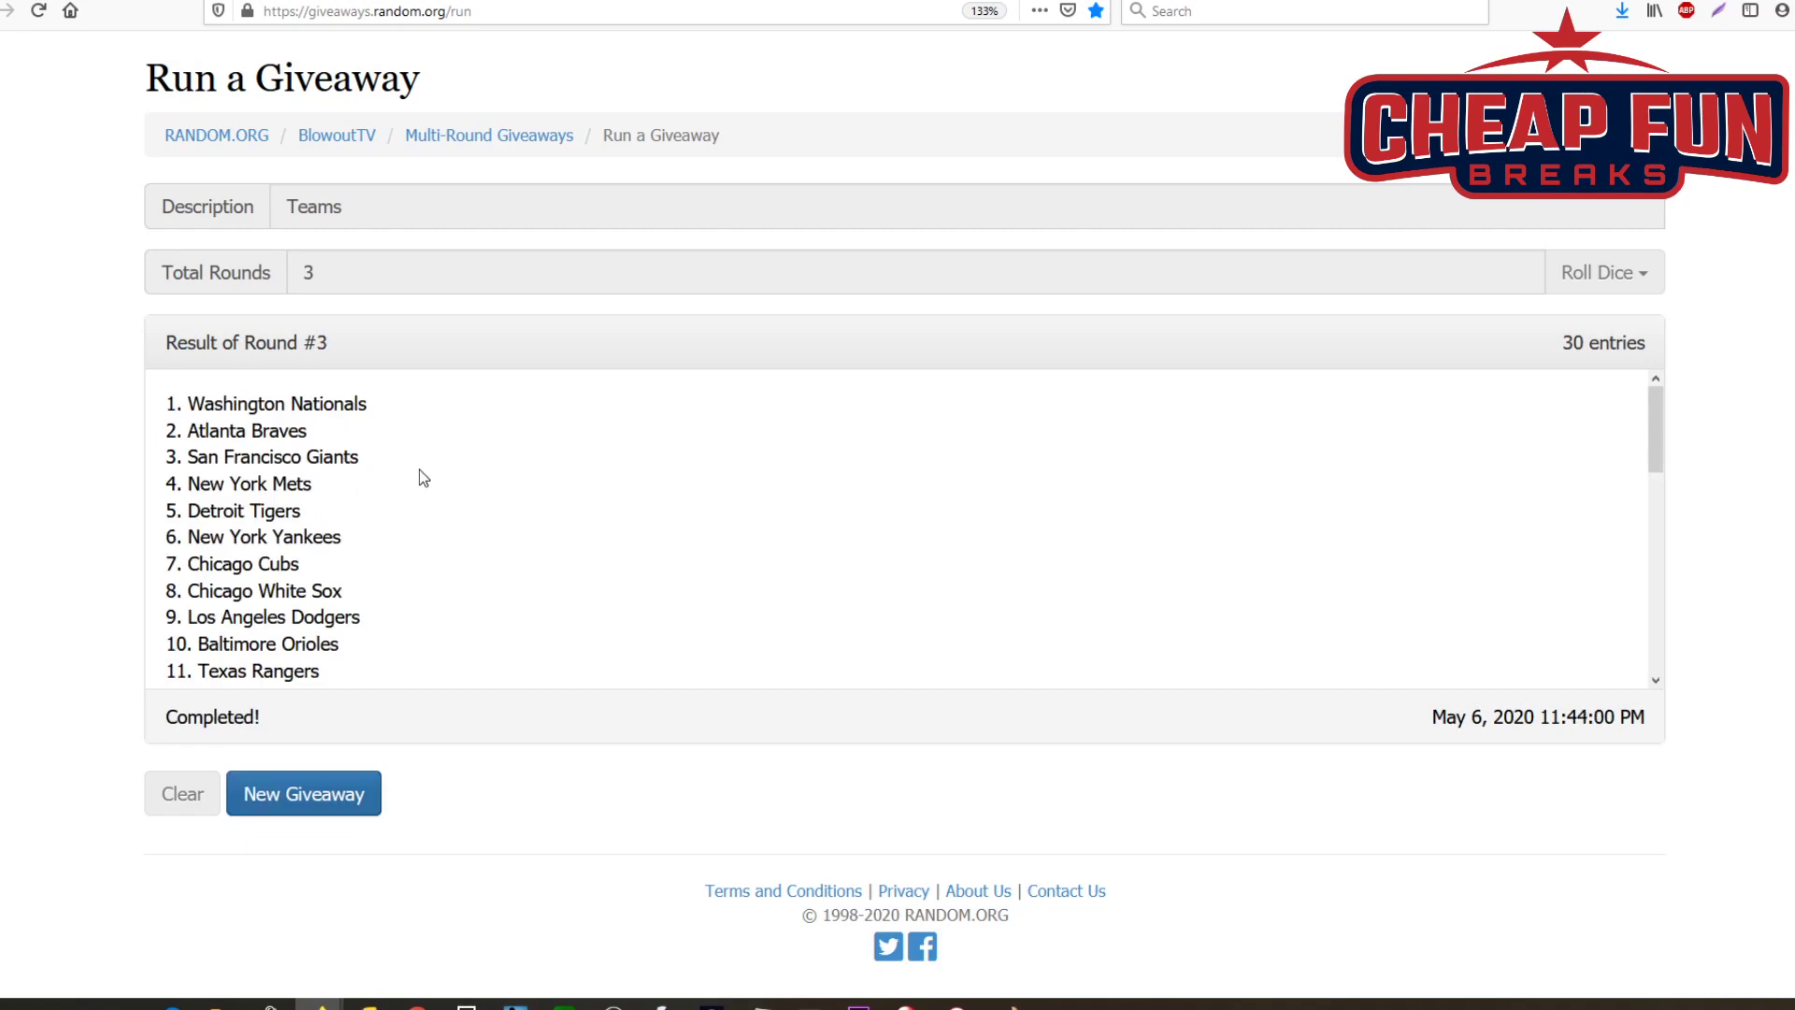
Step: Copy the "Teams" giveaway's complete final-round results and switch to the other window
scroll(423, 479, "down", 2)
scroll(419, 505, "down", 6)
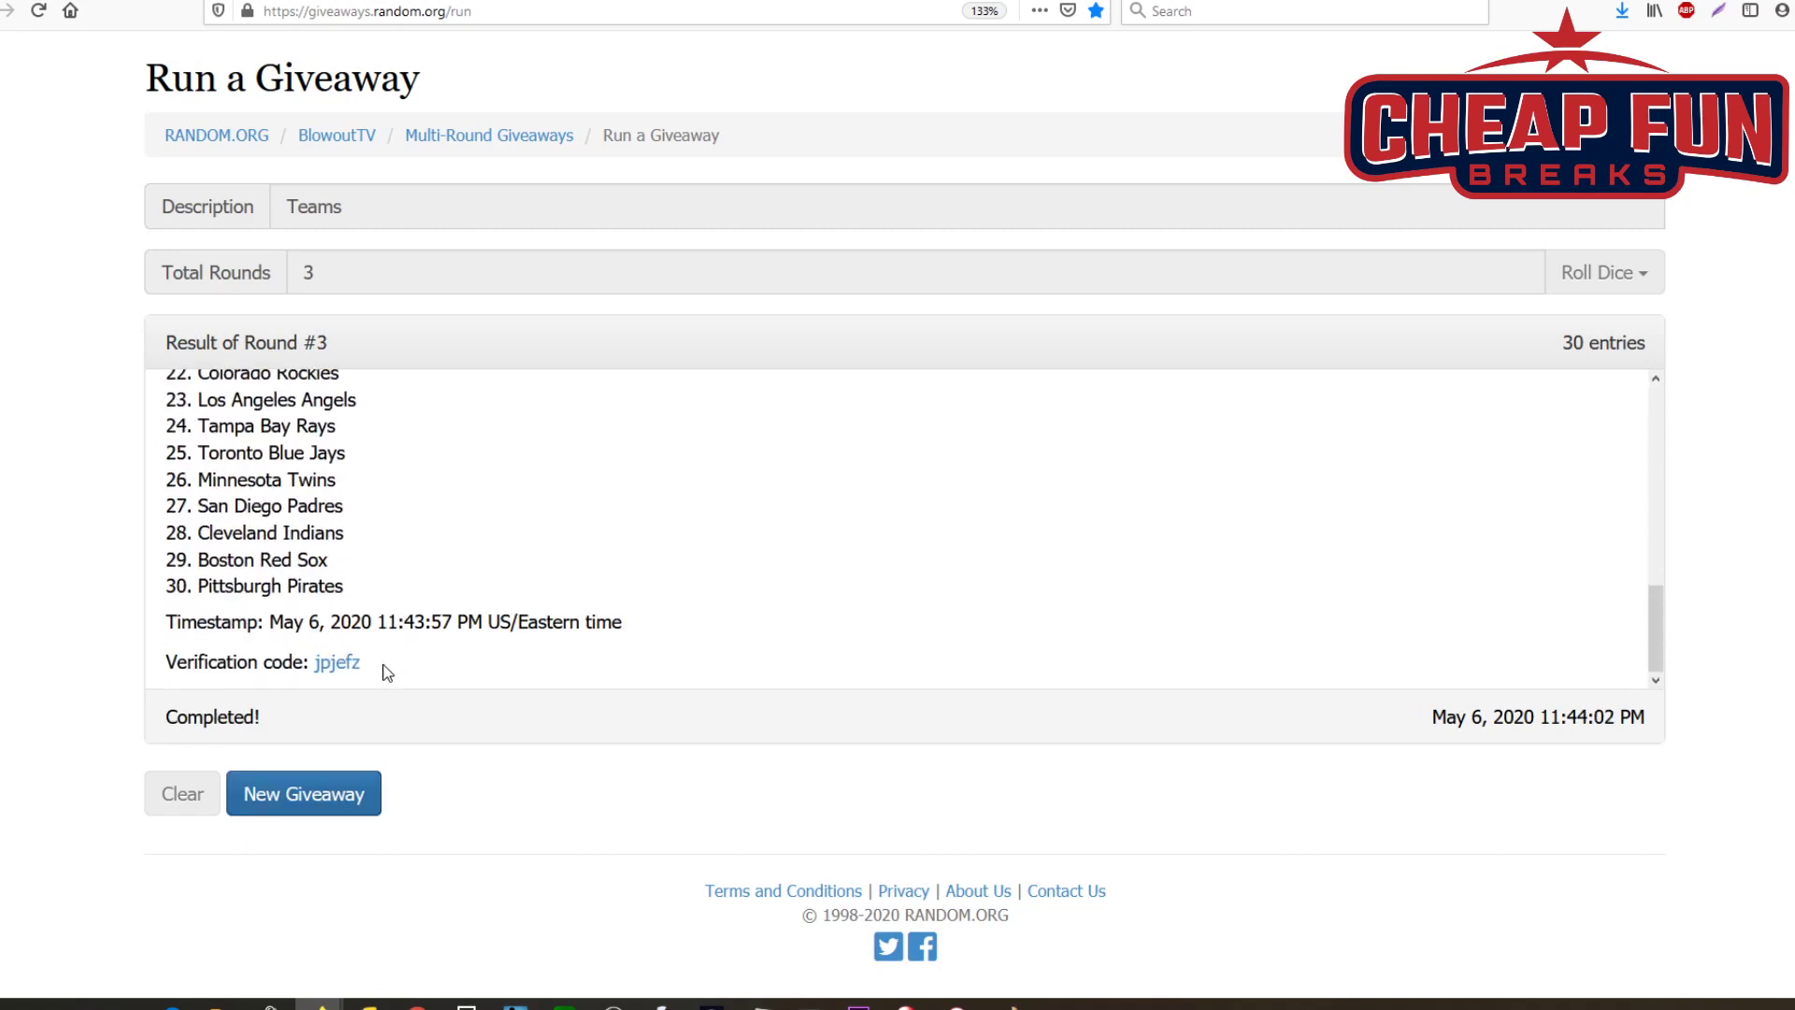
left_click_drag(387, 673, 174, 411)
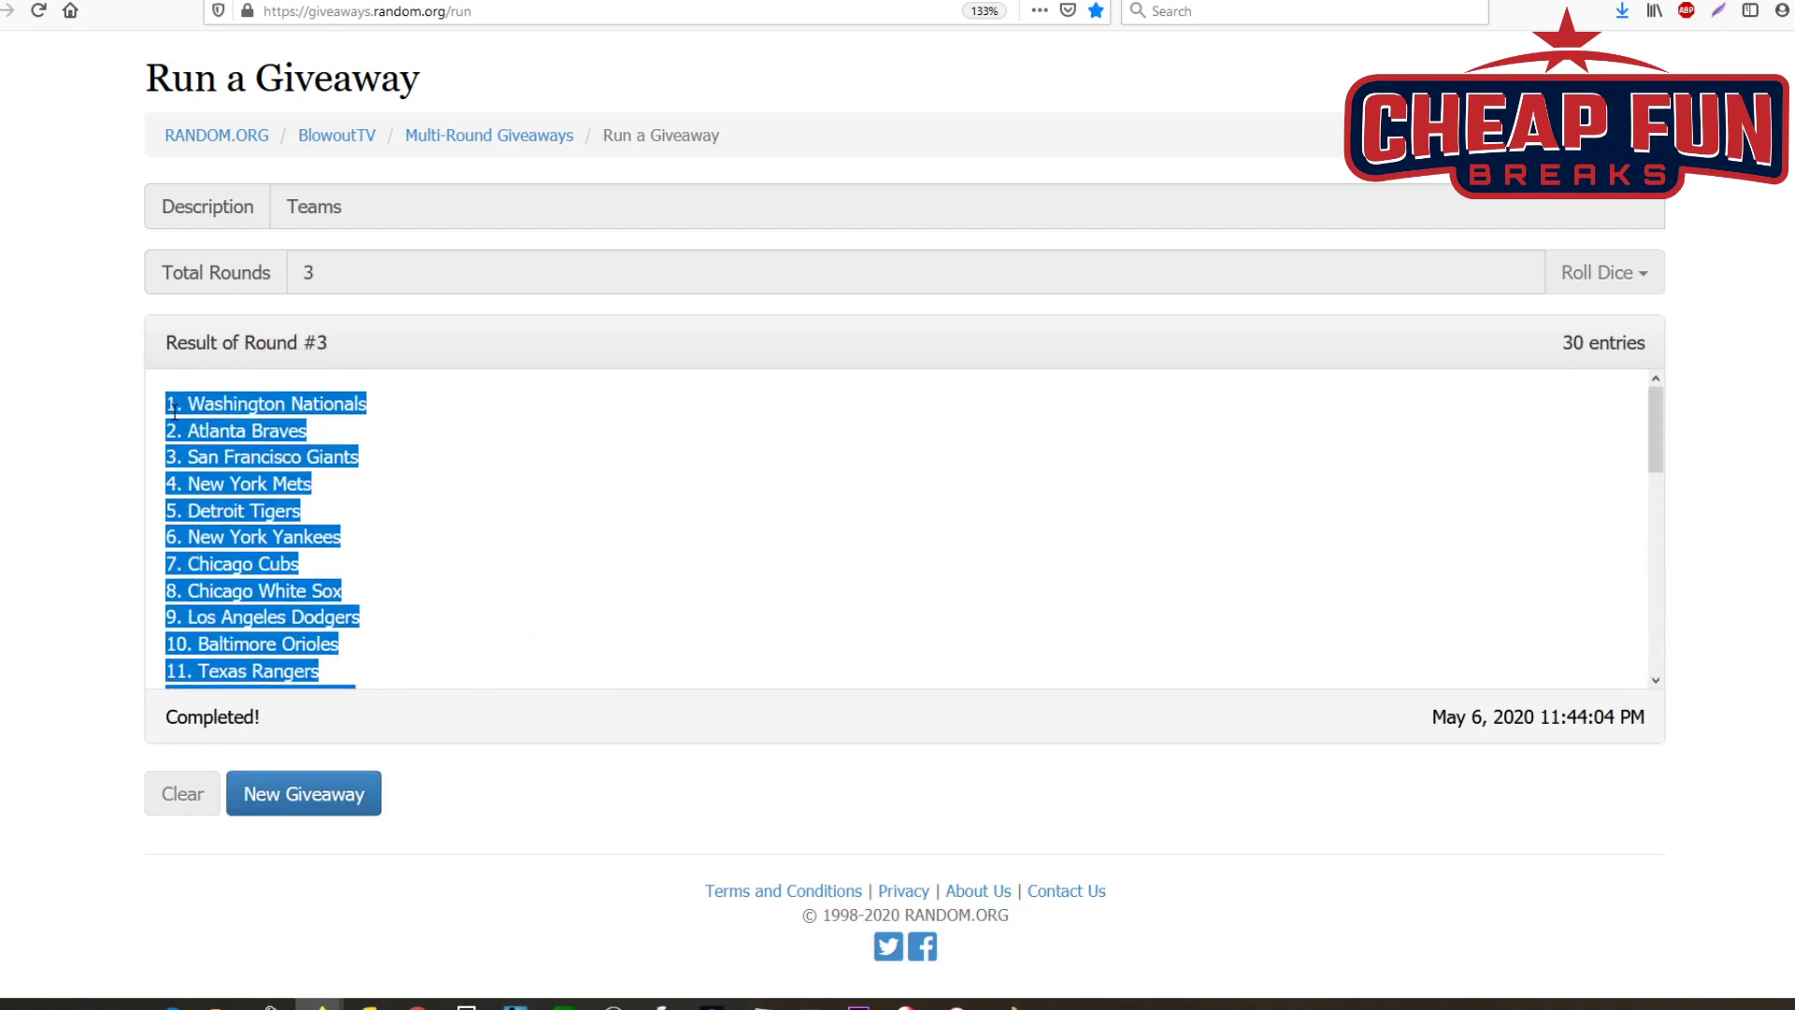
right_click(174, 411)
left_click(238, 435)
key("alt+Tab")
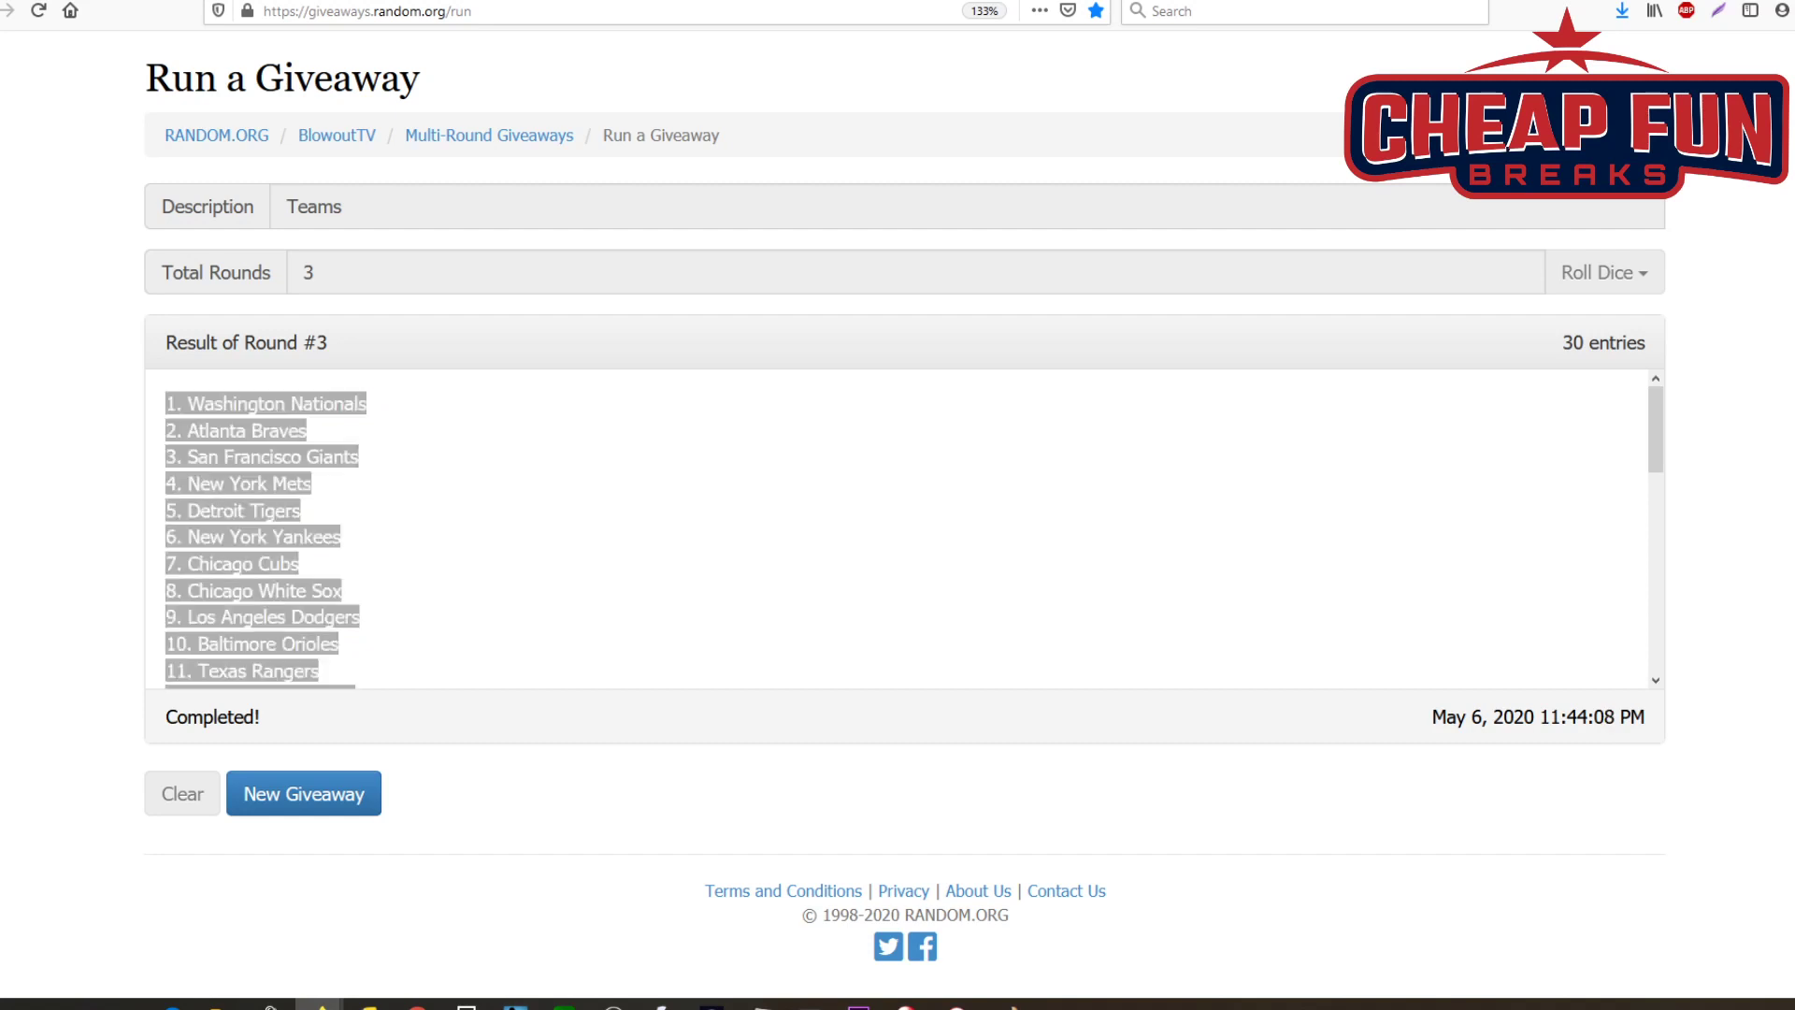